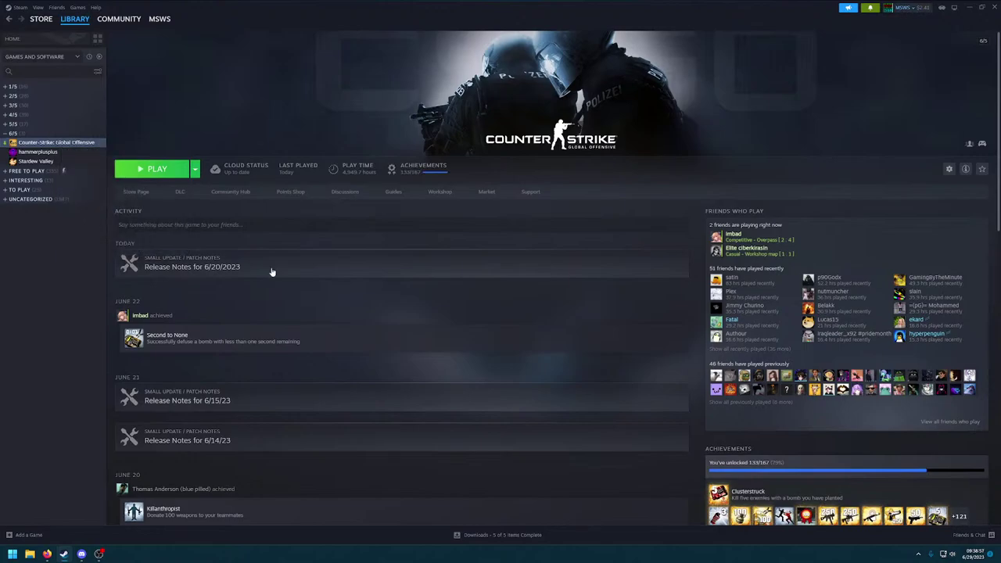
scroll(438, 280, "down", 1)
left_click(358, 283)
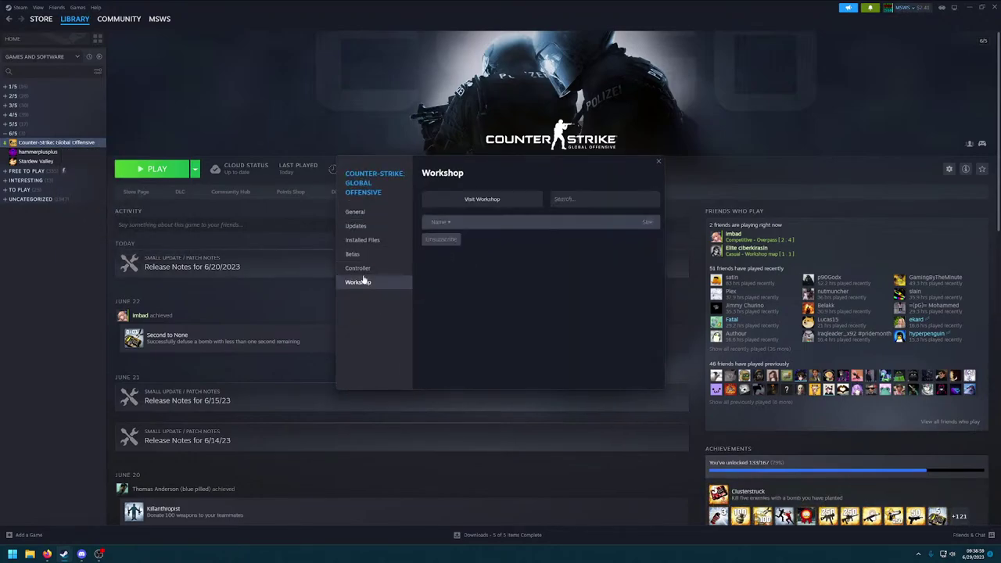
left_click(363, 240)
left_click(356, 226)
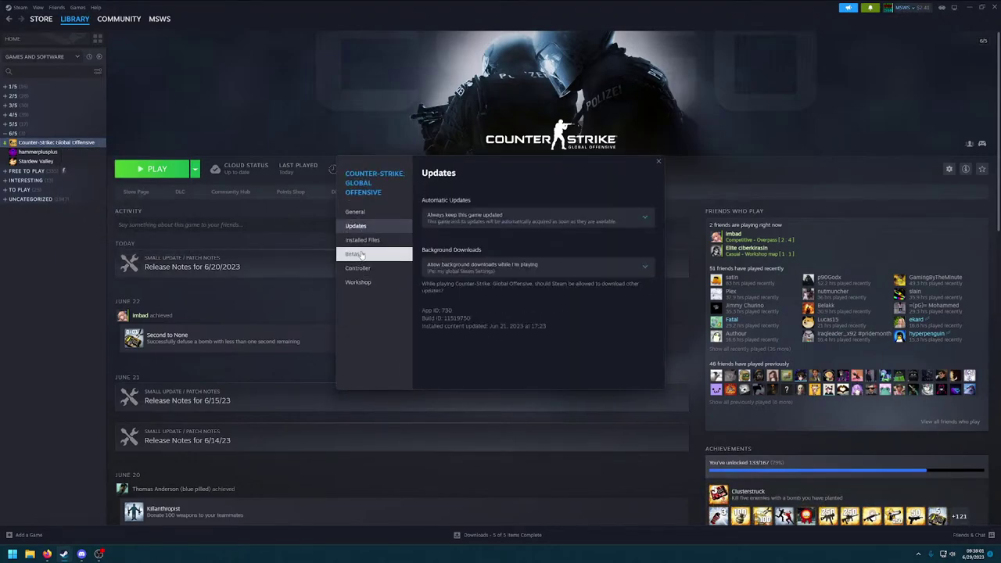
left_click(353, 254)
left_click(355, 212)
left_click(659, 162)
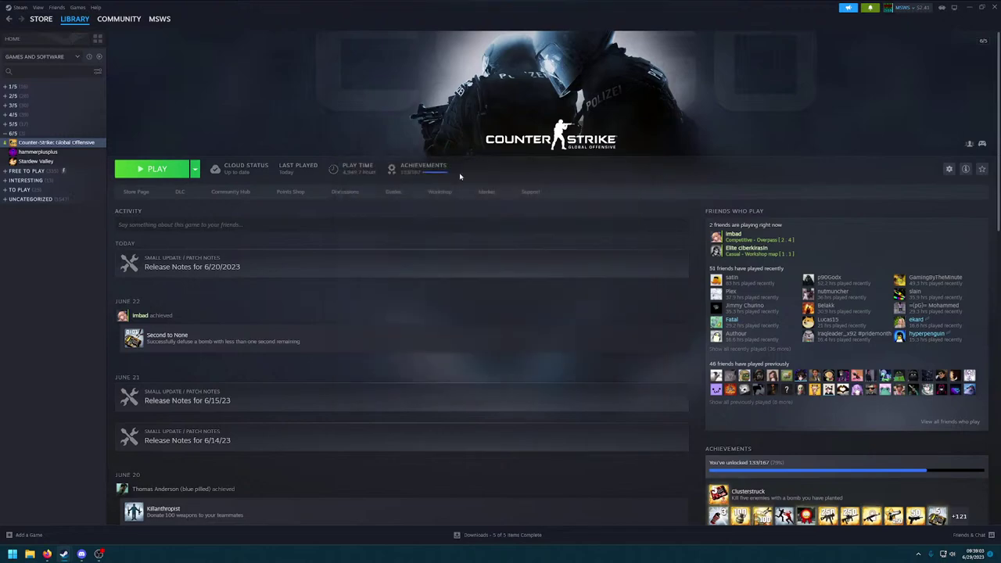
Verify the integrity of the installed Counter-Strike: Global Offensive files, and close the game's properties once the check has run.
right_click(57, 145)
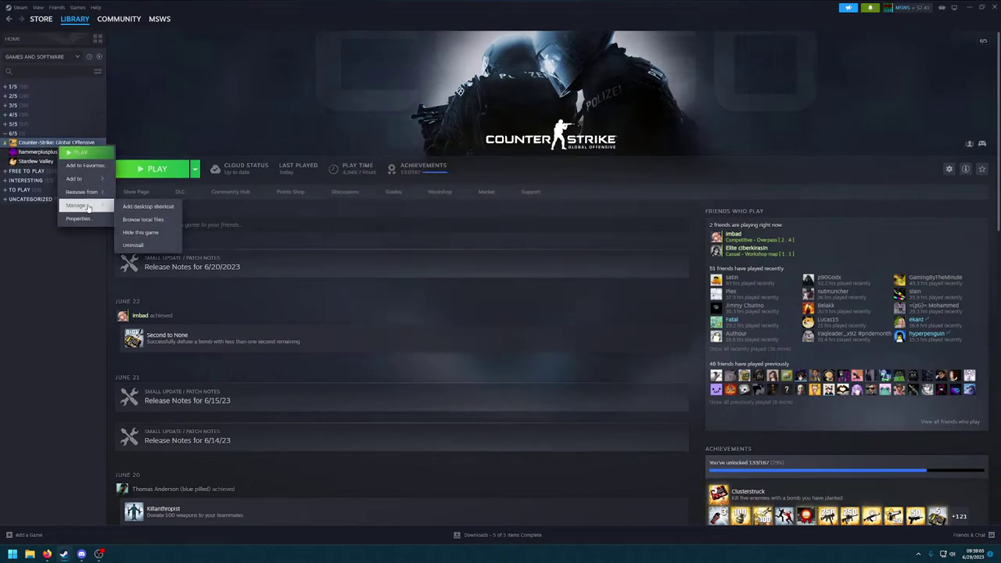
left_click(77, 218)
scroll(433, 261, "down", 2)
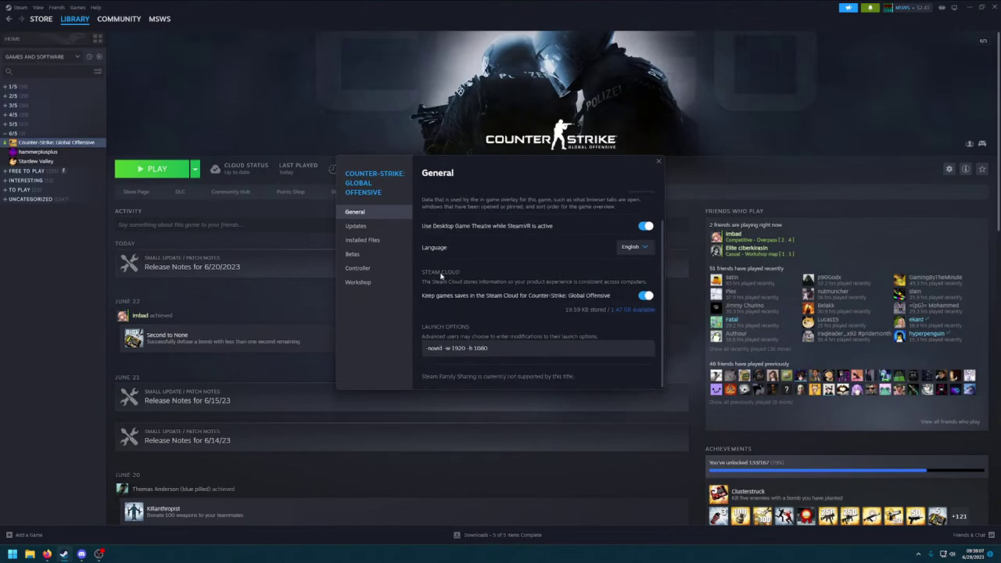
left_click(362, 240)
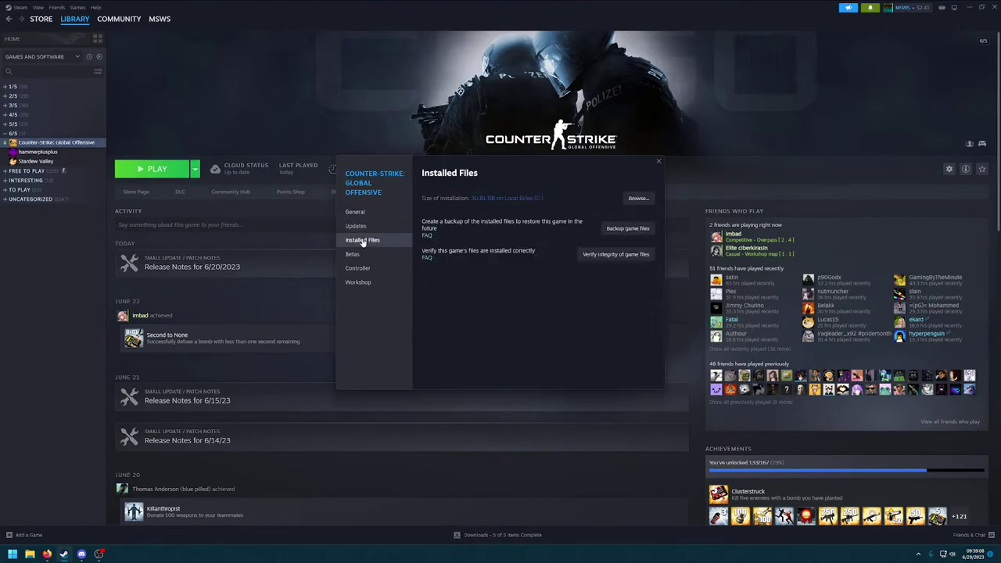
left_click(607, 255)
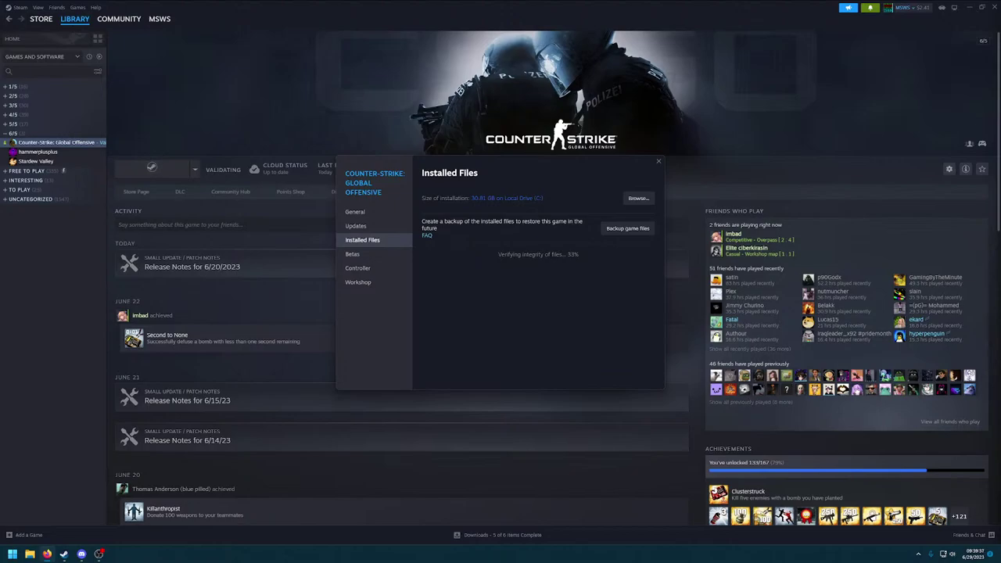
key("alt+Tab")
left_click_drag(583, 99, 1000, 205)
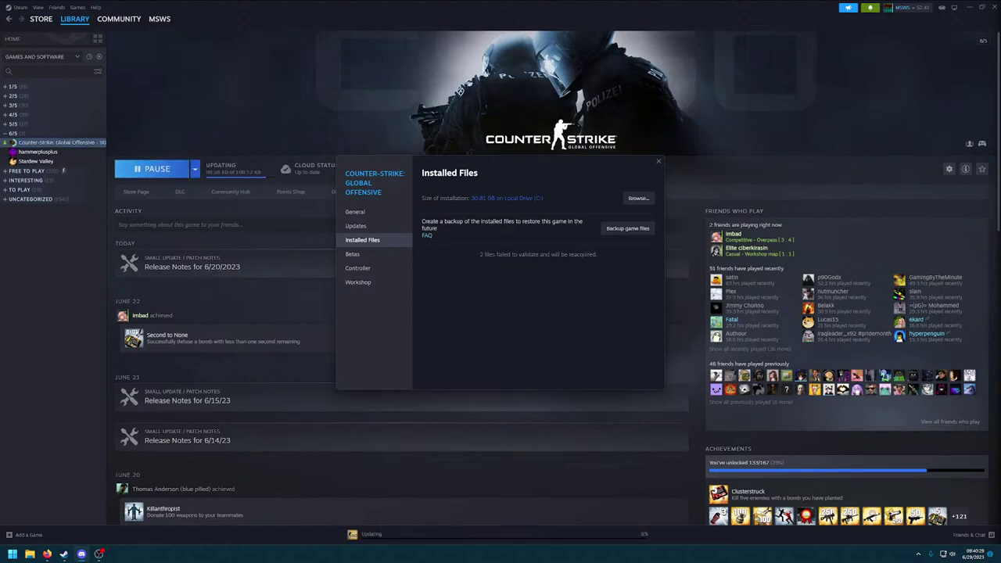
left_click(658, 161)
Launch hammerplusplus from the library and load the last saved file, jb_portal.vmf.
left_click(37, 152)
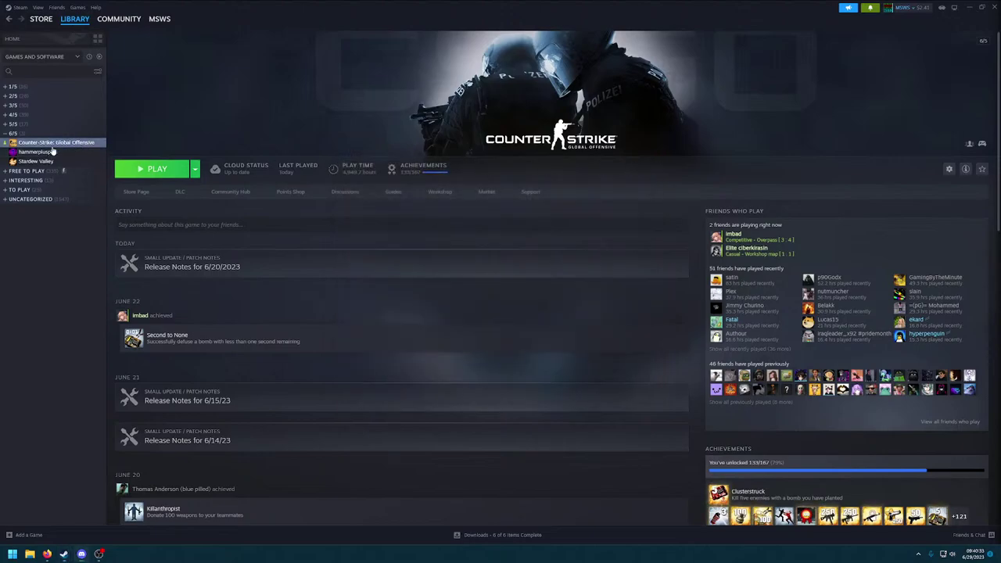
left_click(153, 170)
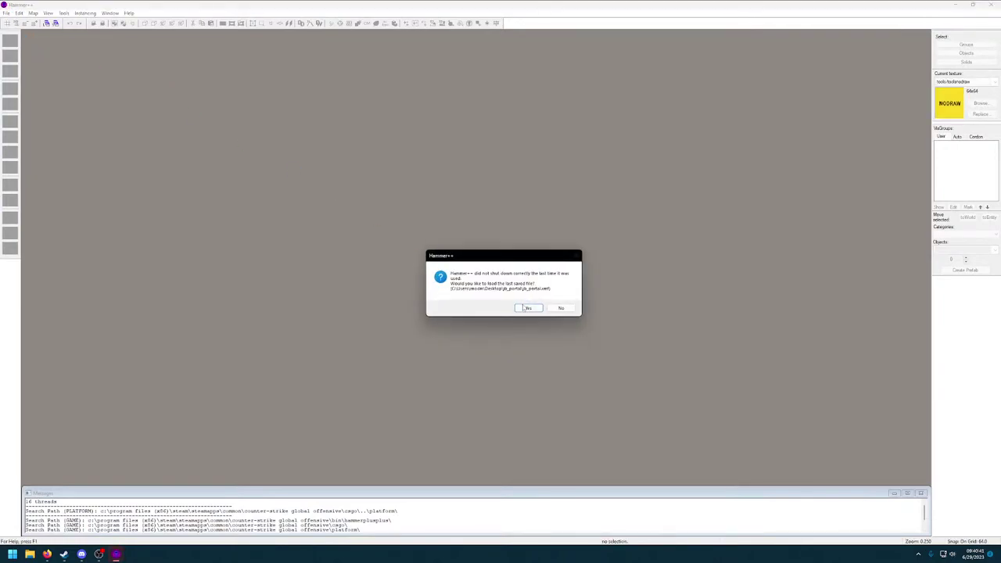
left_click(527, 308)
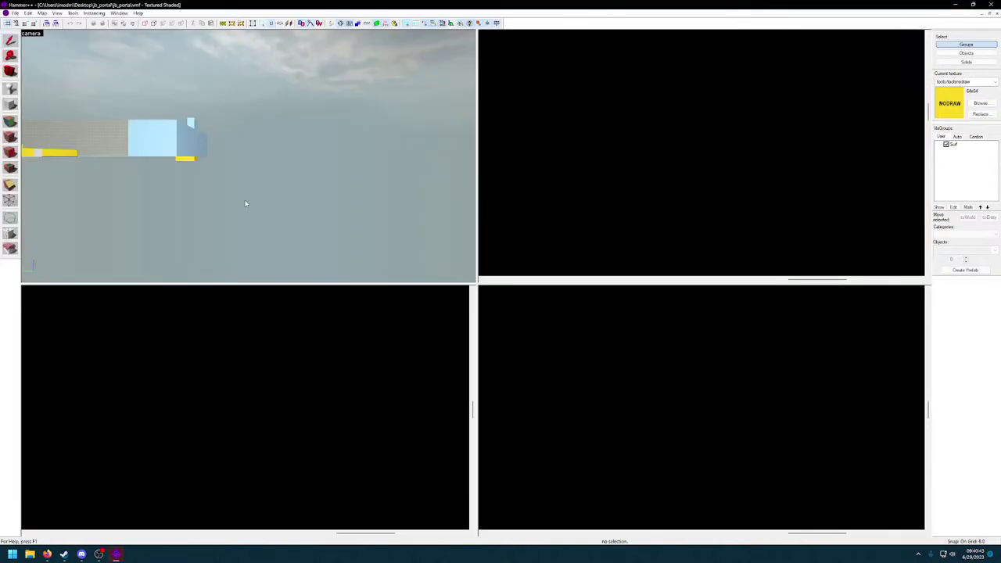
Close the open map and reopen jb_portal.vmf from the recent files.
left_click(15, 14)
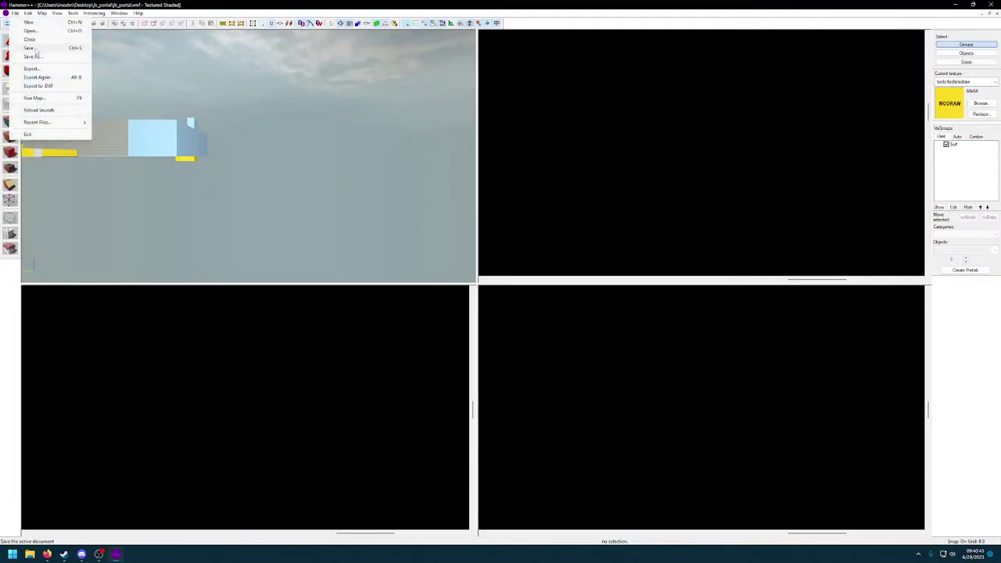
left_click(31, 39)
left_click(15, 14)
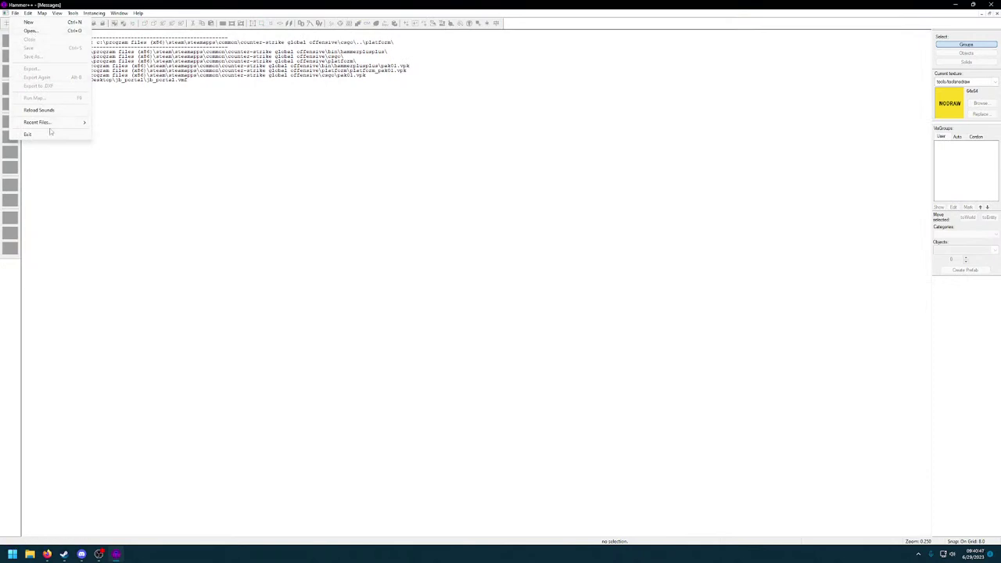
mouse_move(47, 122)
left_click(145, 122)
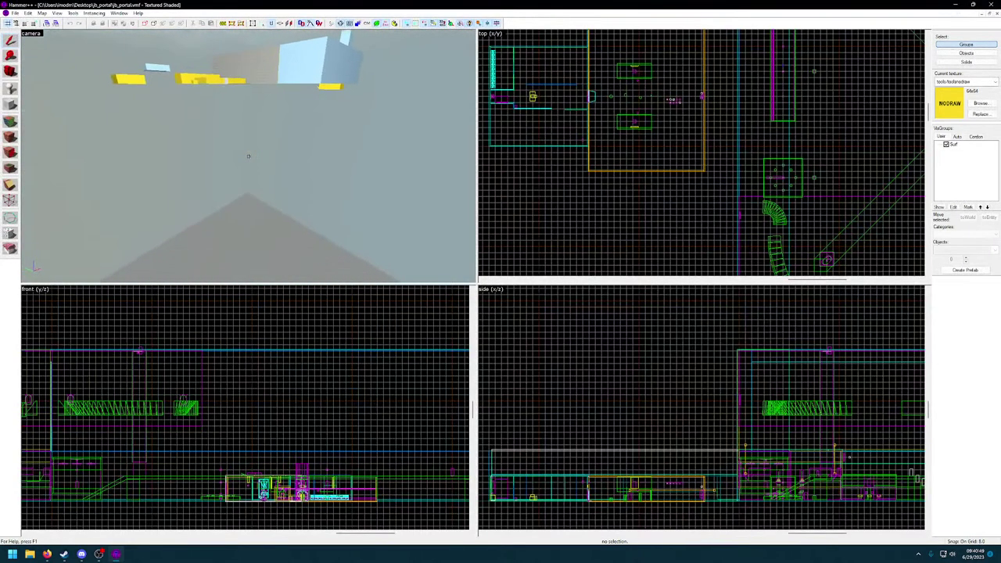
Set the Parent of the turret prop_dynamic_override in front of the orange portal to race_turret_track_train by picking that entity in the 3D view.
key("w")
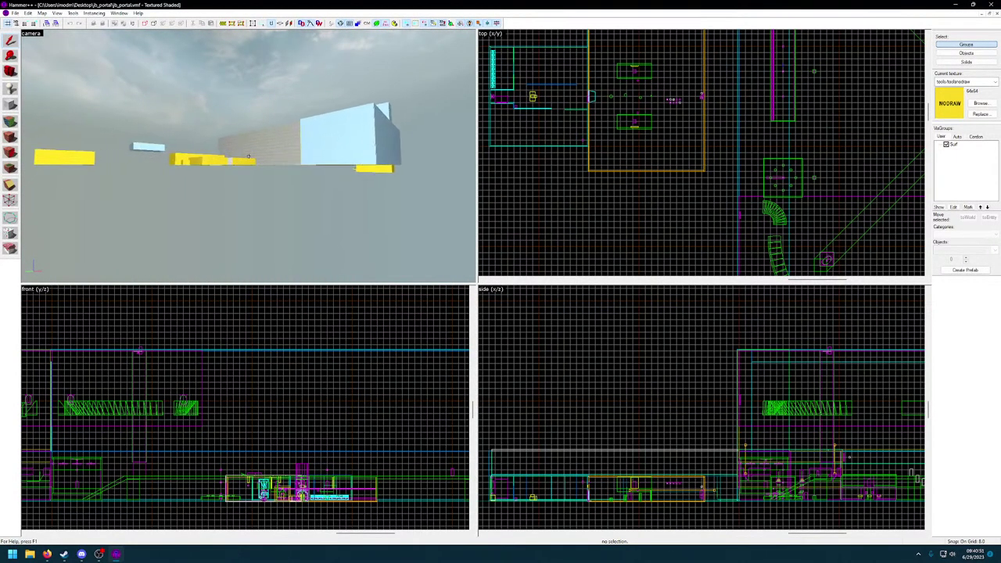
key("w")
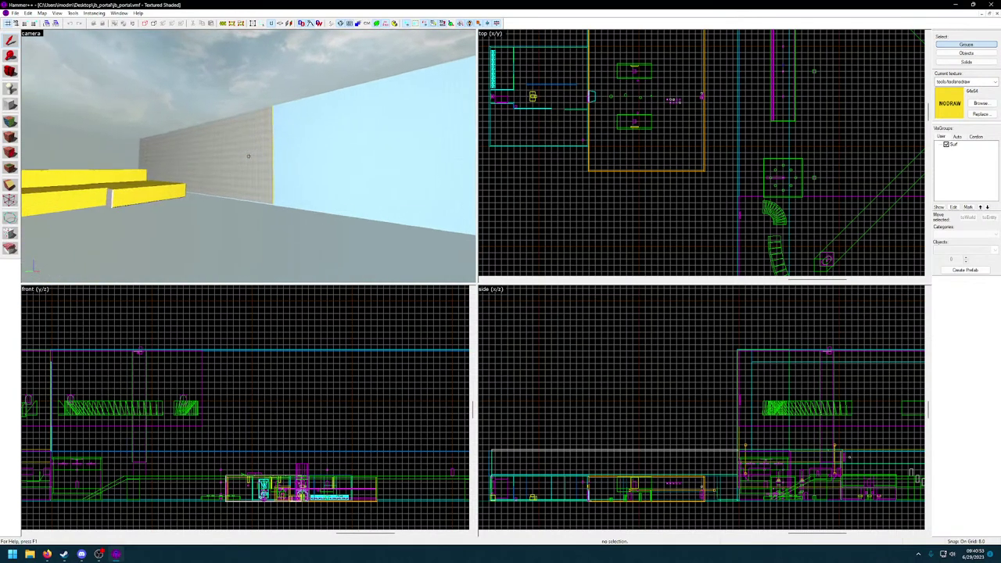
key("w")
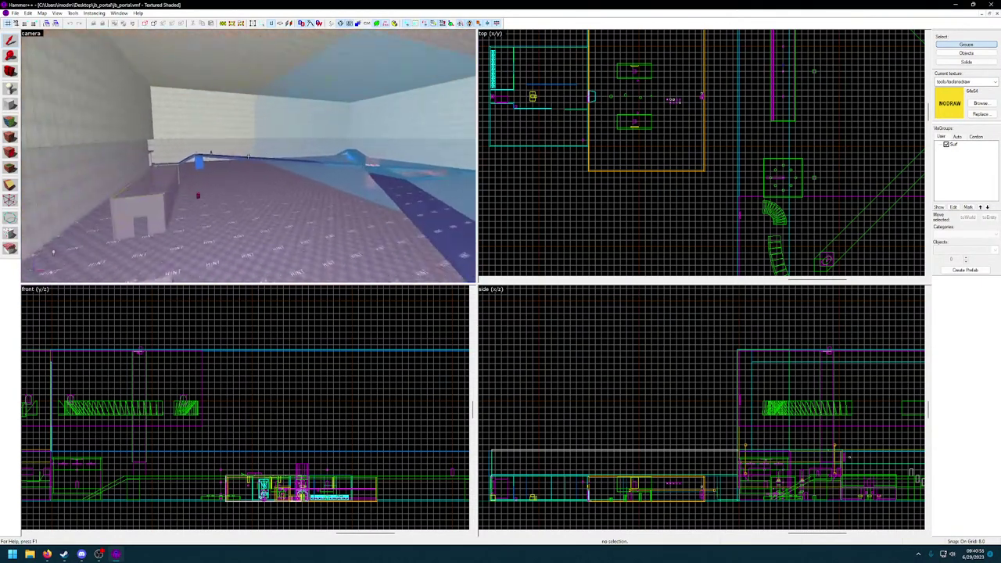
key("w")
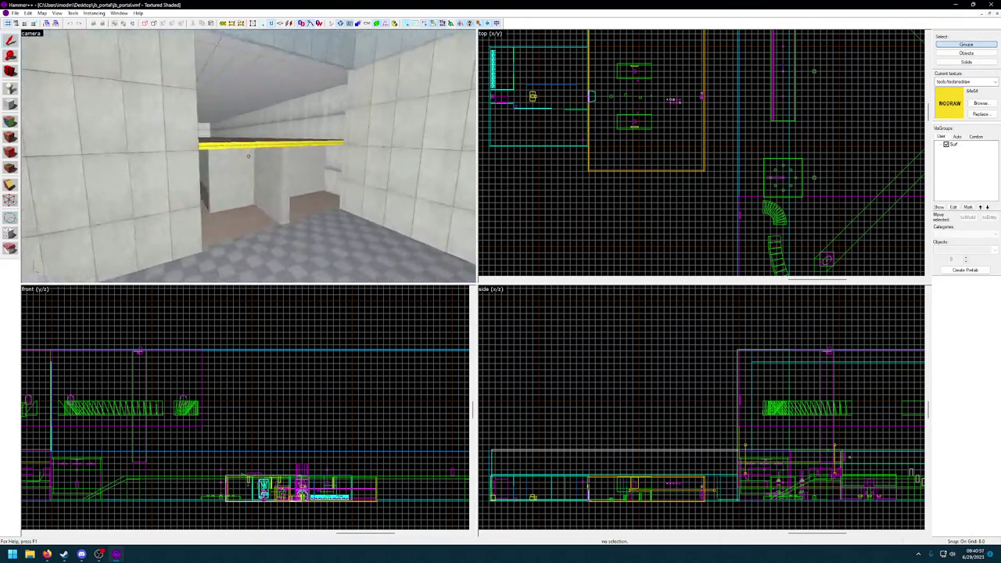
key("w")
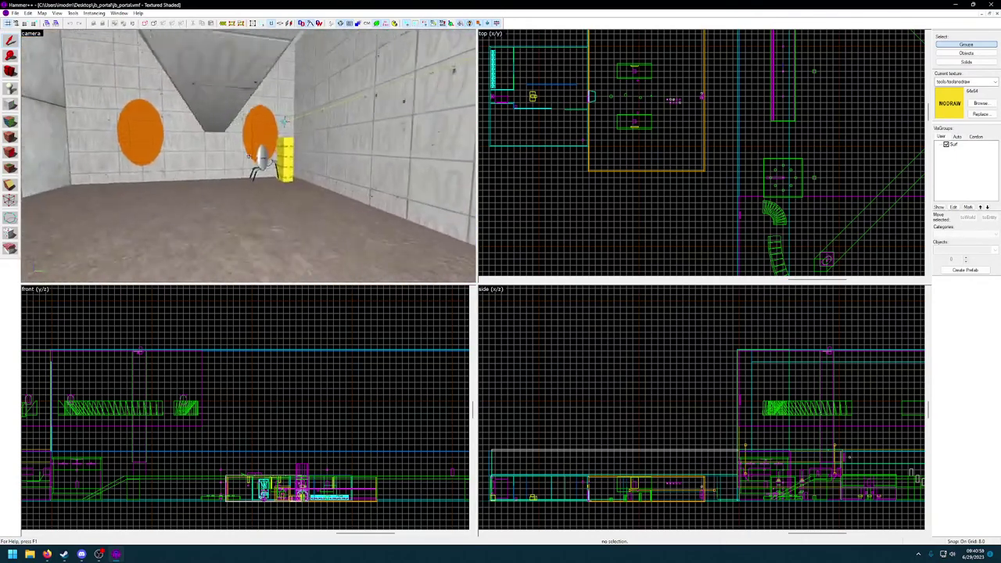
key("w")
key("z")
double_click(198, 155)
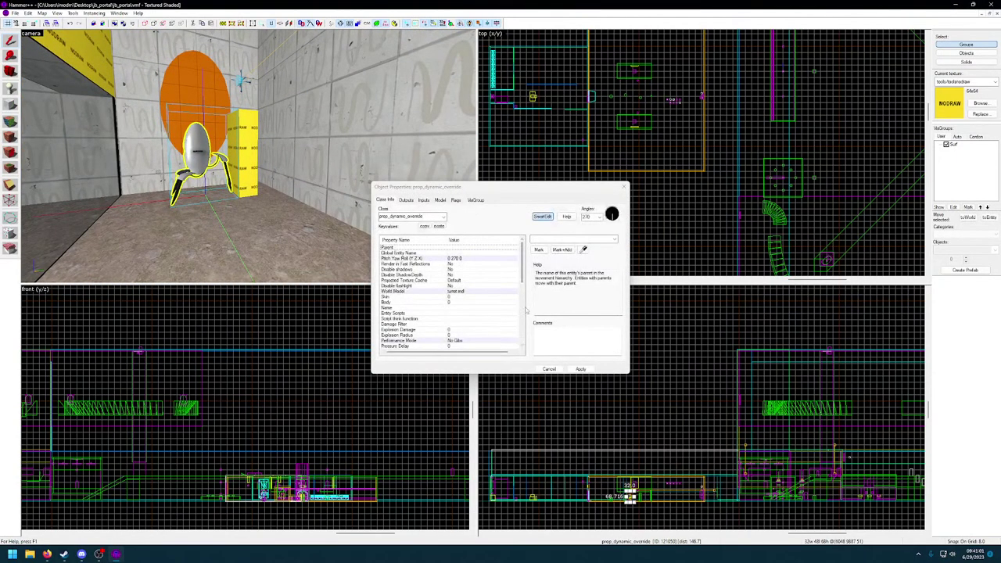
left_click(584, 250)
left_click(246, 160)
left_click(582, 371)
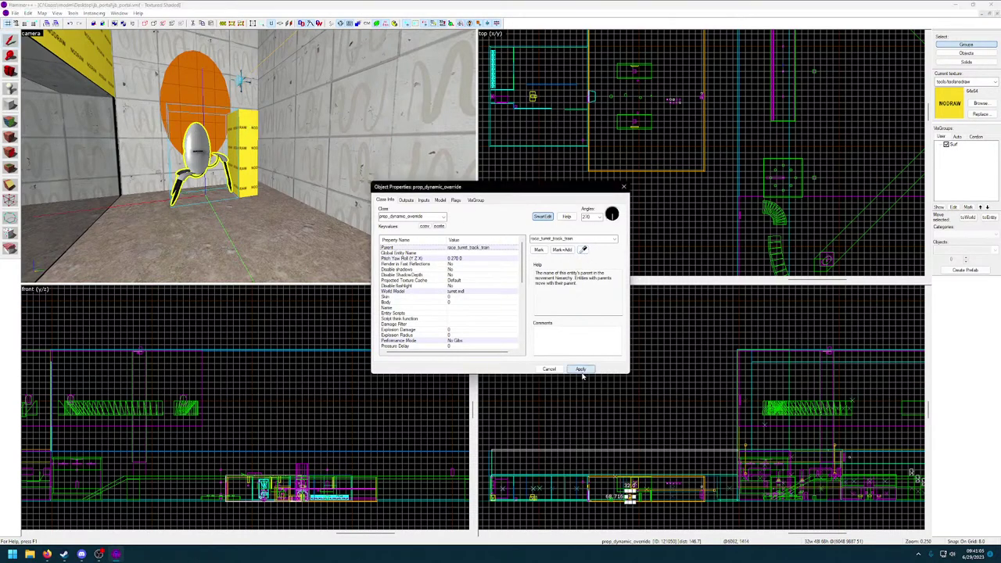
key("Escape")
Select the tiled concrete wall face behind the blue ramp for texture editing.
key("z")
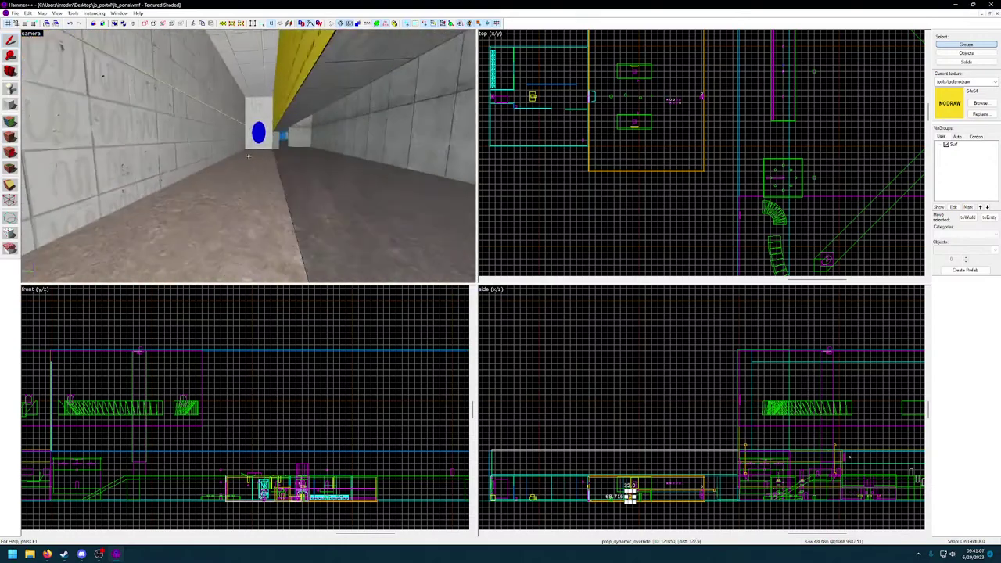
key("w")
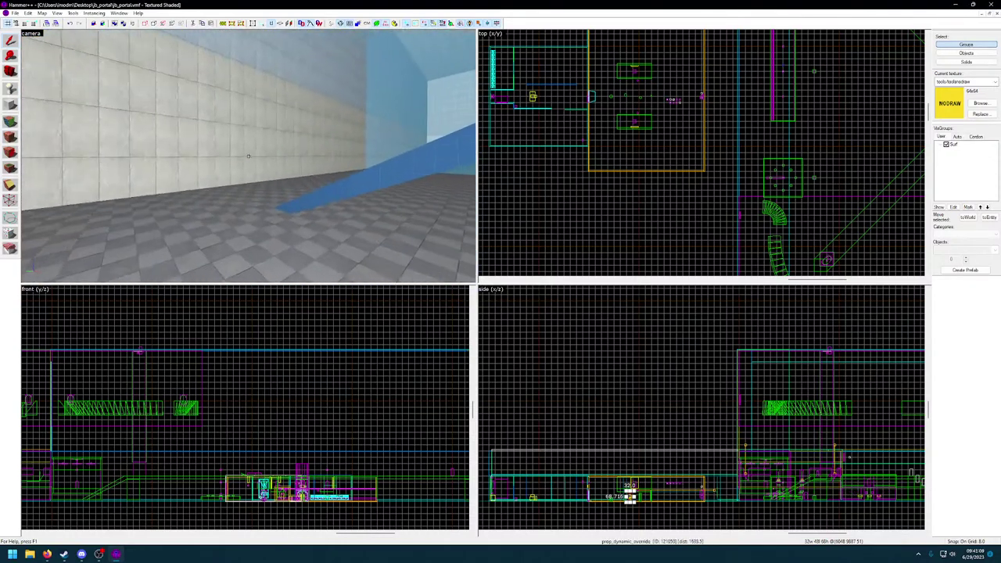
key("shift+a")
left_click(298, 178)
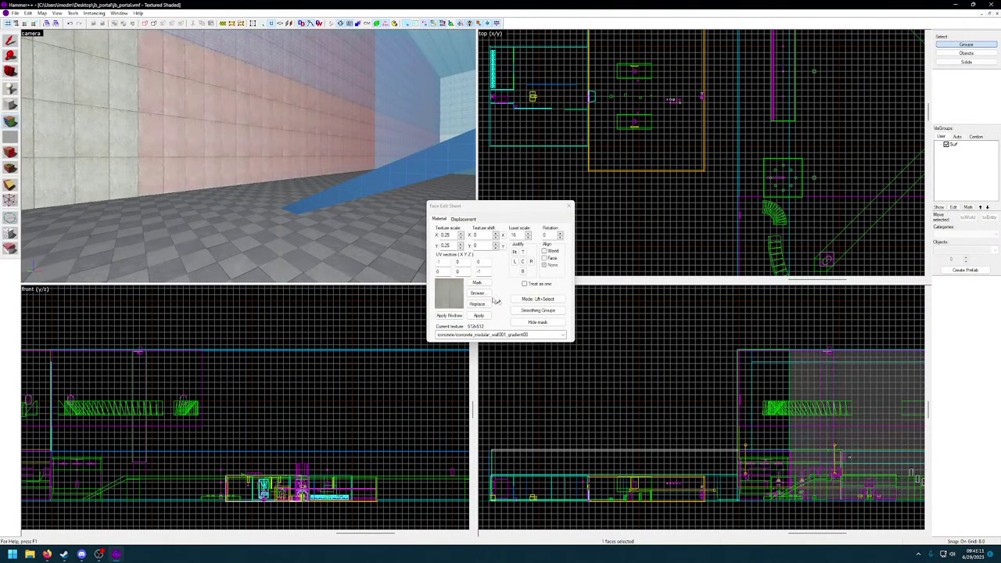
Filter the texture browser by "wall" and pick the tile/white_wall_state texture.
left_click(477, 293)
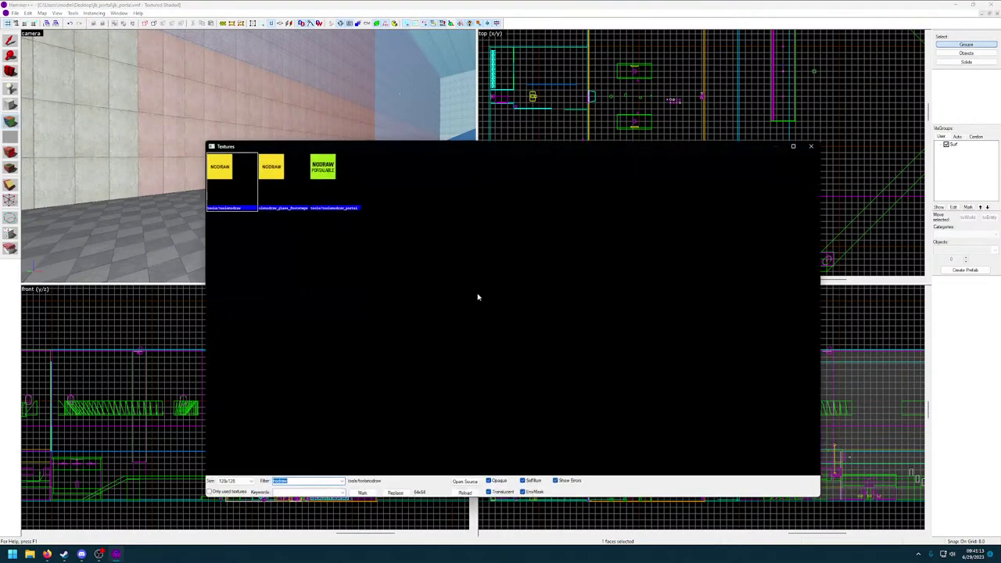
type("wall")
scroll(450, 274, "down", 3)
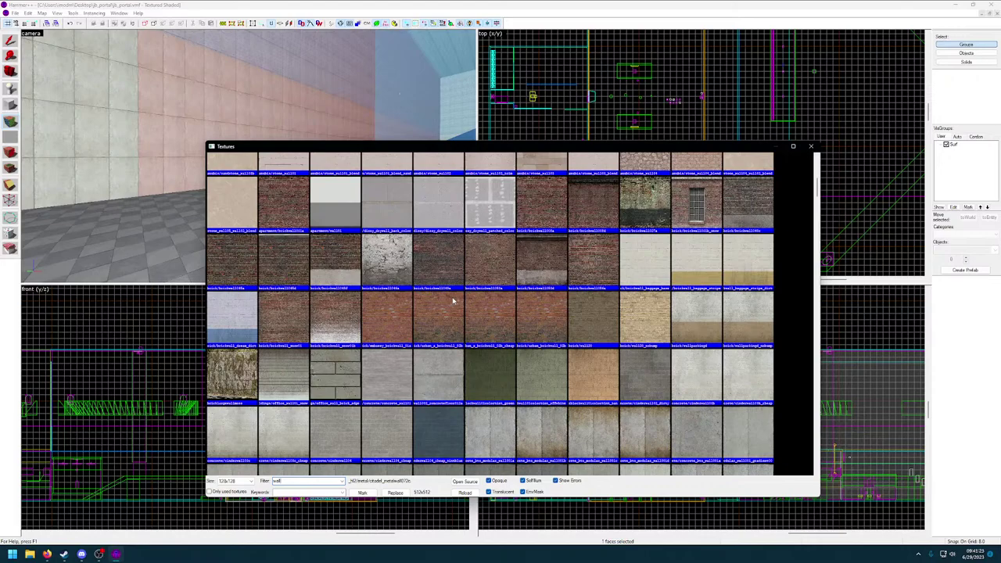
scroll(452, 301, "down", 15)
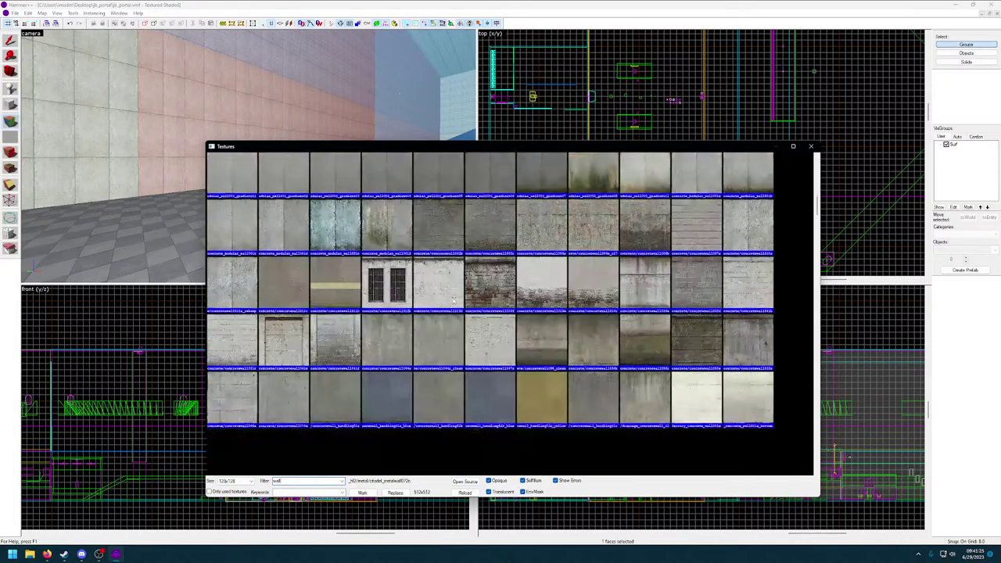
scroll(452, 301, "down", 15)
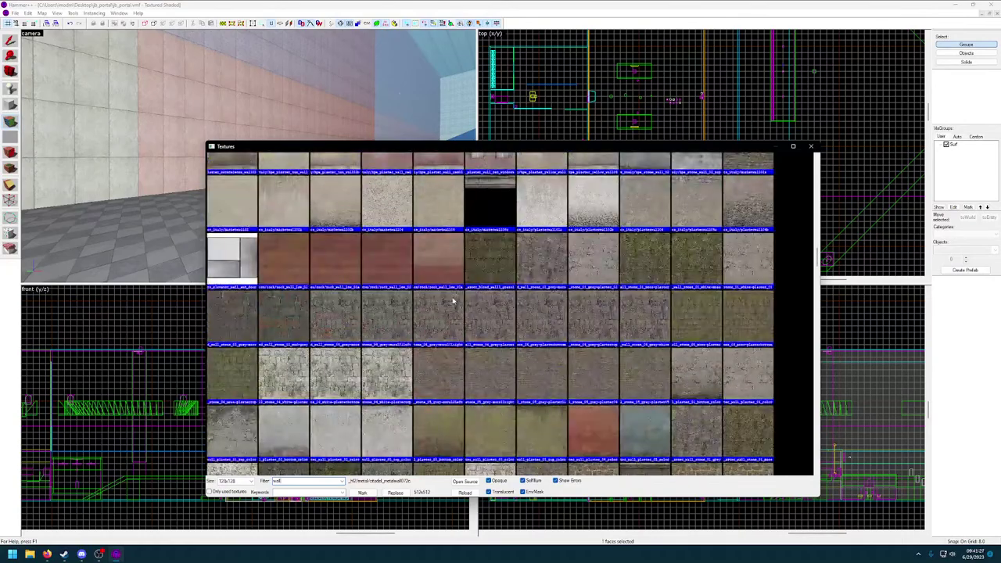
scroll(452, 302, "down", 15)
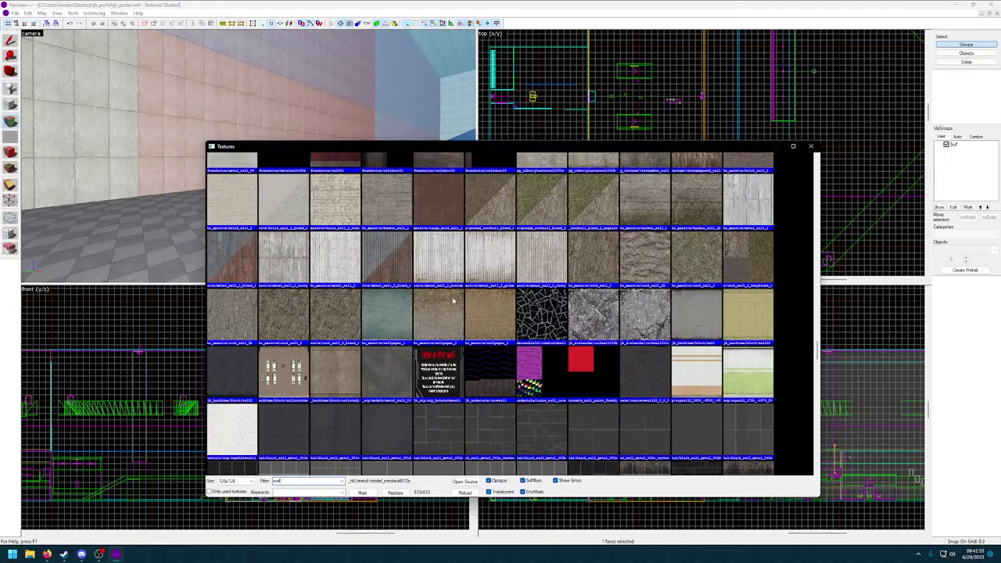
scroll(452, 301, "down", 15)
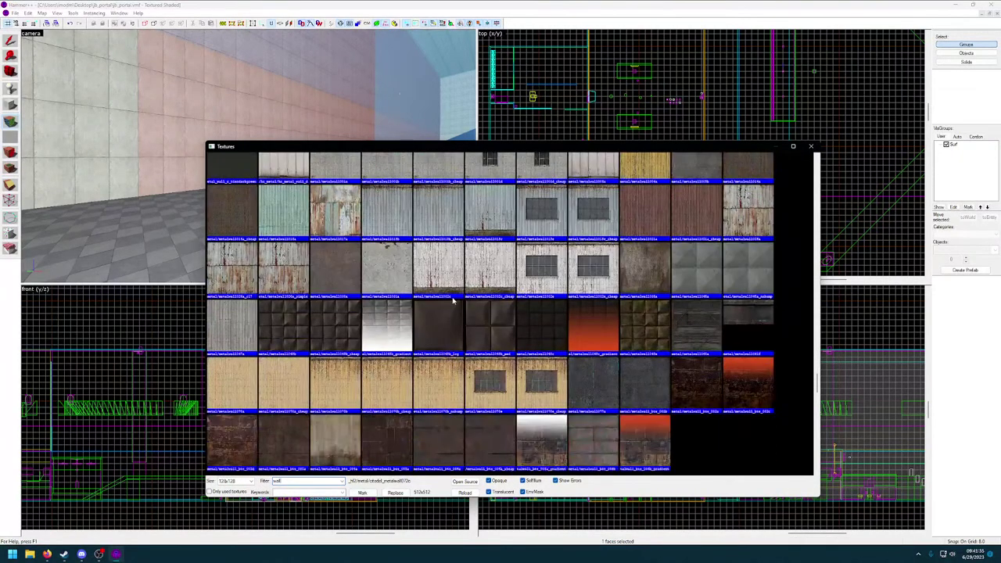
scroll(452, 301, "down", 3)
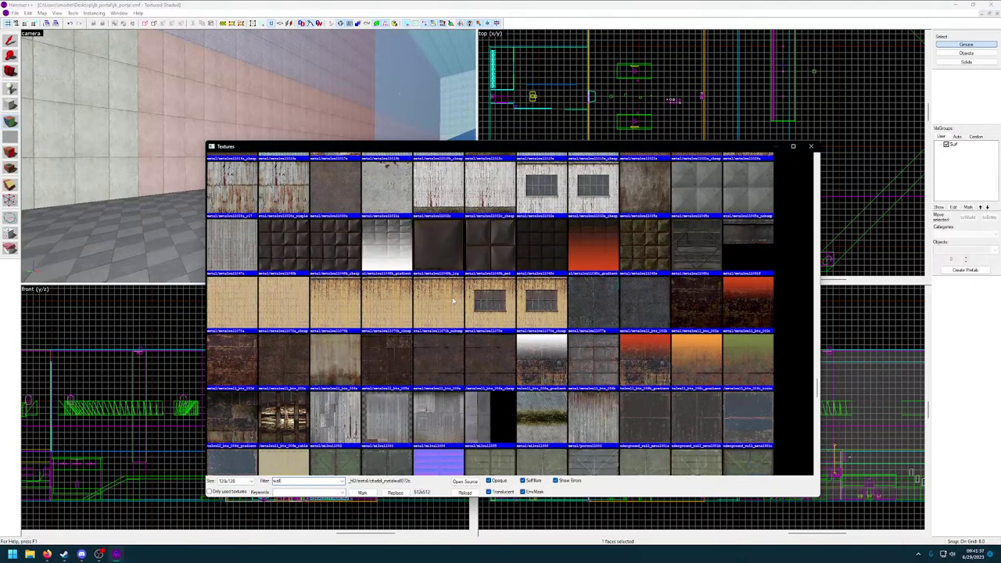
scroll(452, 301, "down", 20)
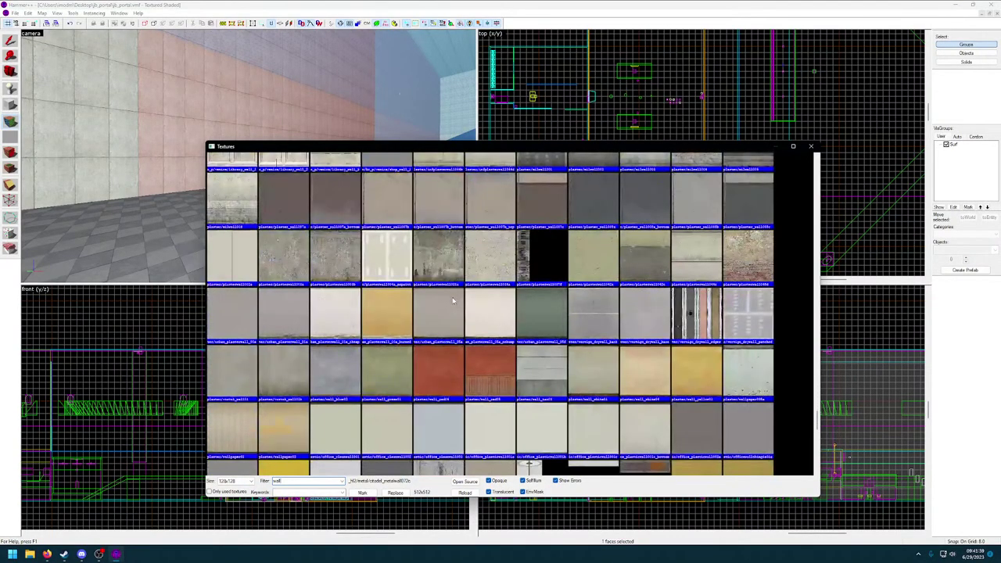
scroll(452, 301, "down", 8)
scroll(453, 301, "up", 2)
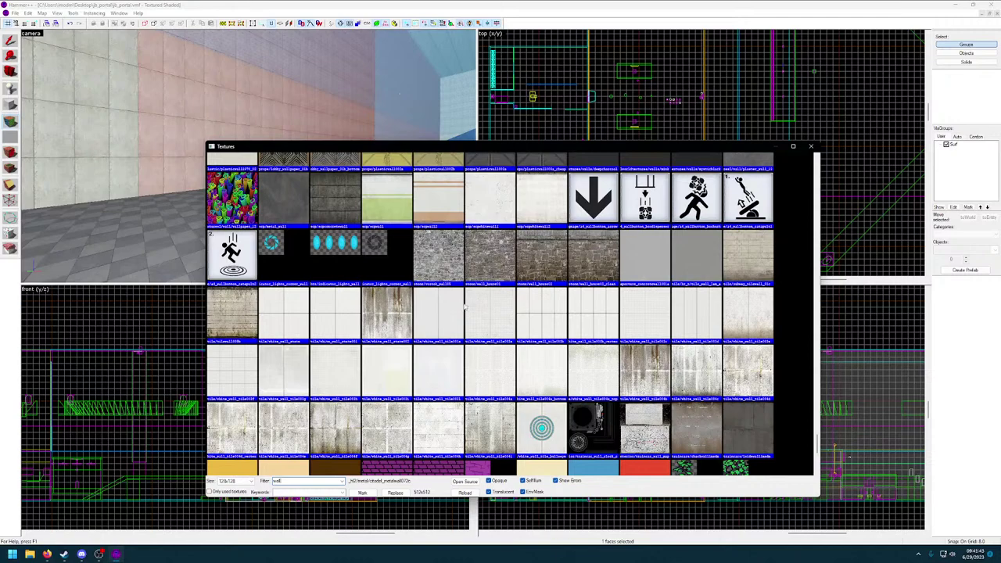
left_click(292, 312)
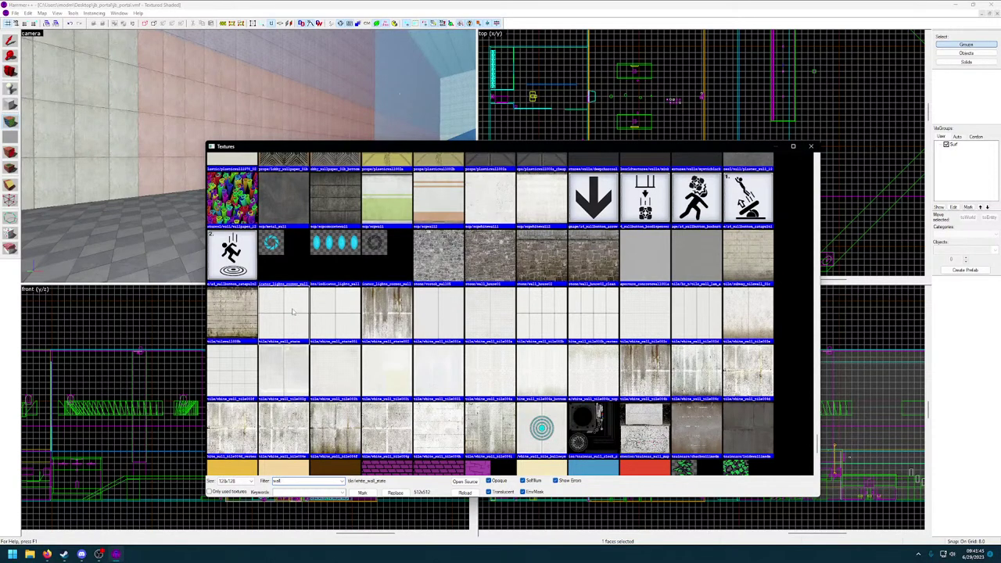
double_click(287, 309)
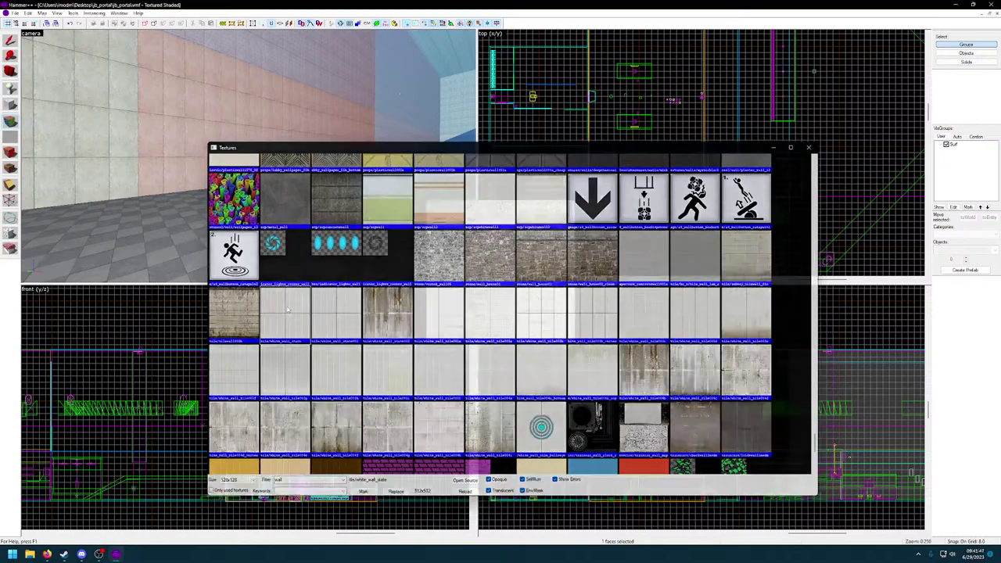
Apply the tile/white_wall_state texture to the large concrete wall face and view it up close.
right_click(164, 145)
key("z")
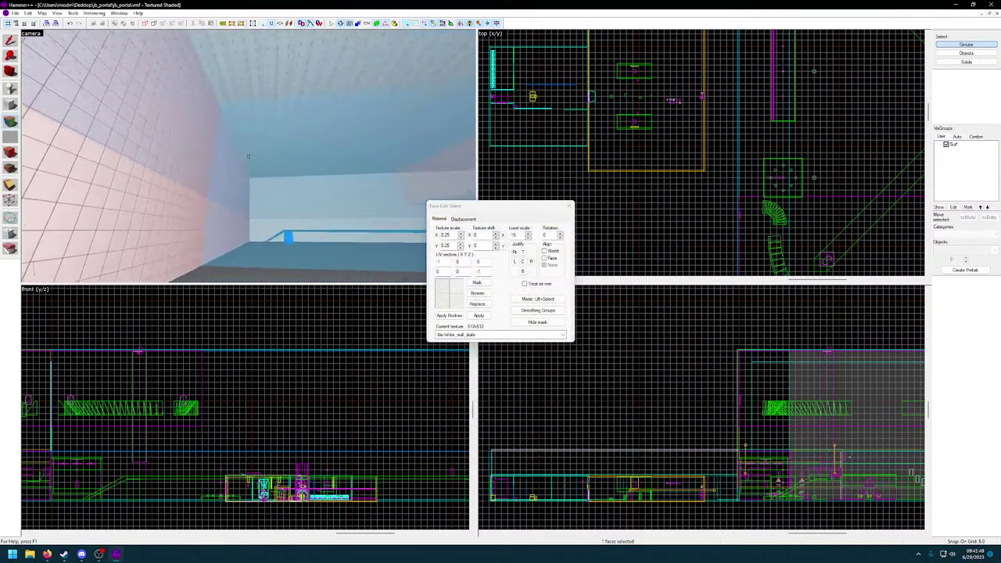
key("w")
key("z")
Pick the tile/white_wall_tile004a_top texture and apply it to the same large wall face.
left_click(478, 293)
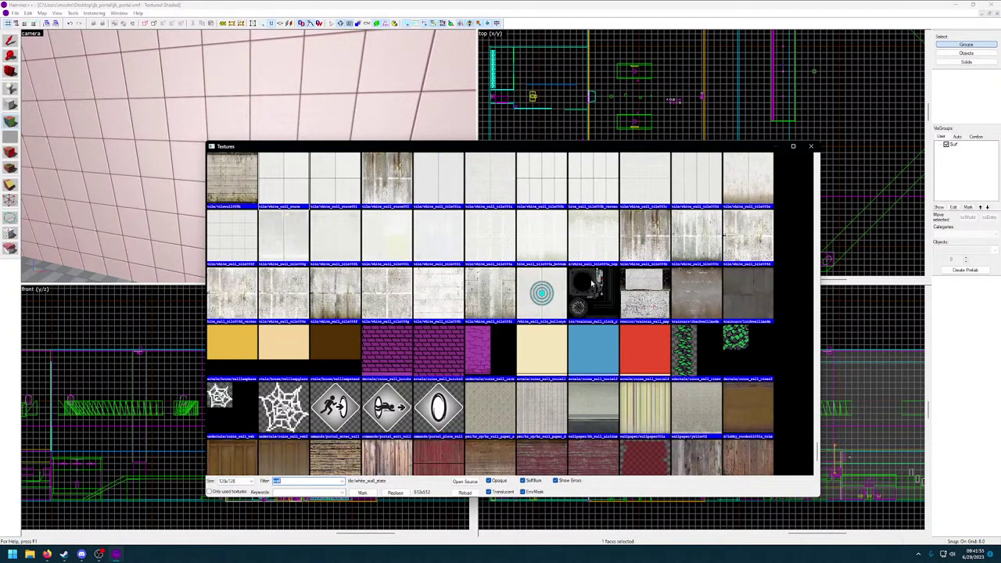
scroll(593, 297, "up", 1)
left_click(592, 316)
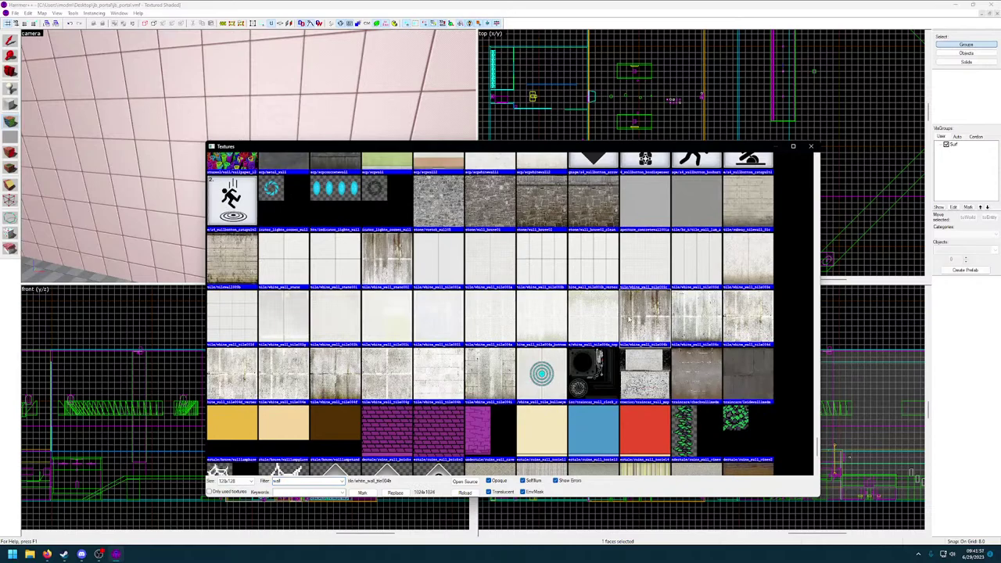
double_click(586, 317)
right_click(300, 154)
key("z")
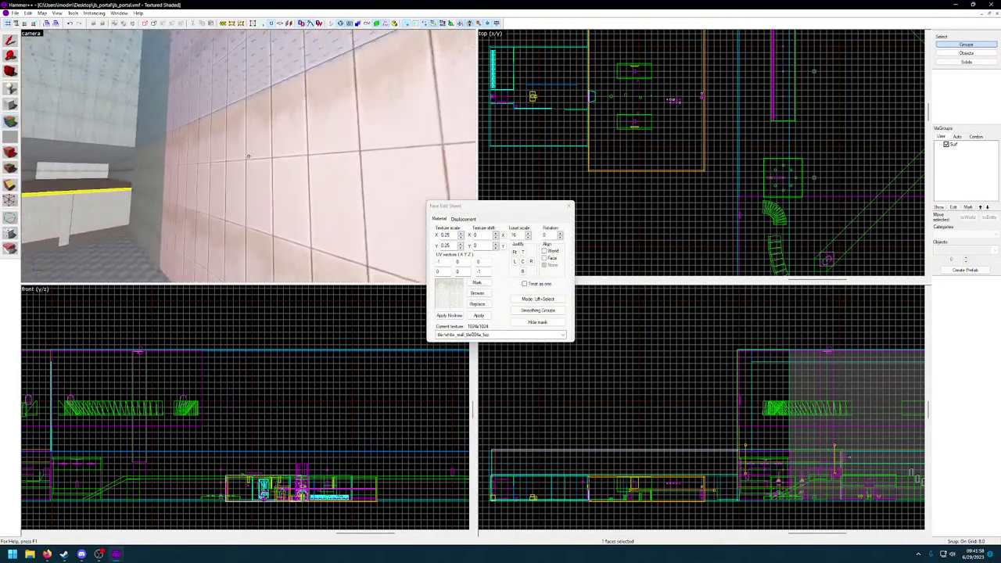
Try the plain tile/white_wall_tile004a texture on the large wall face.
left_click_drag(248, 157, 393, 239)
left_click(478, 292)
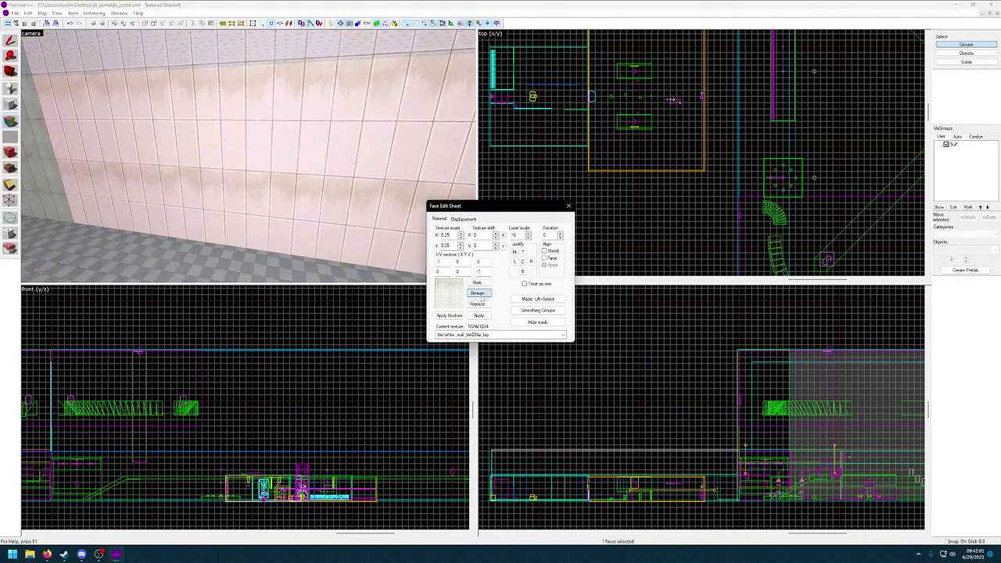
scroll(610, 286, "up", 2)
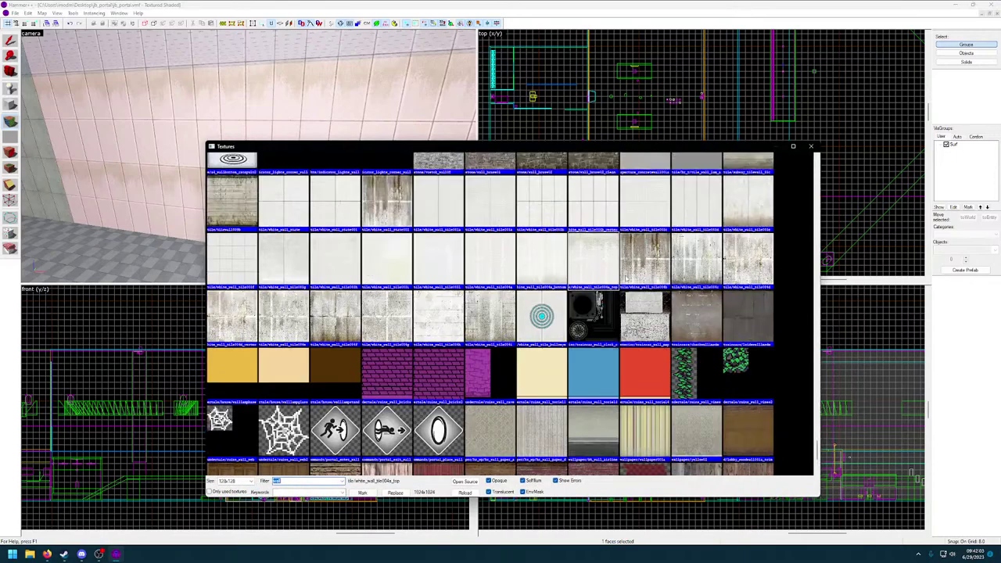
double_click(505, 266)
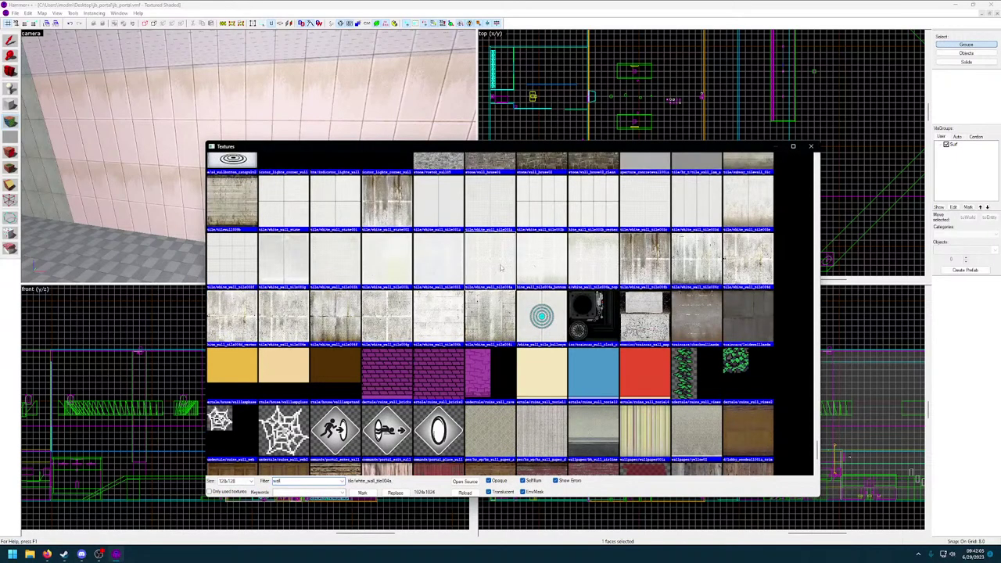
key("z")
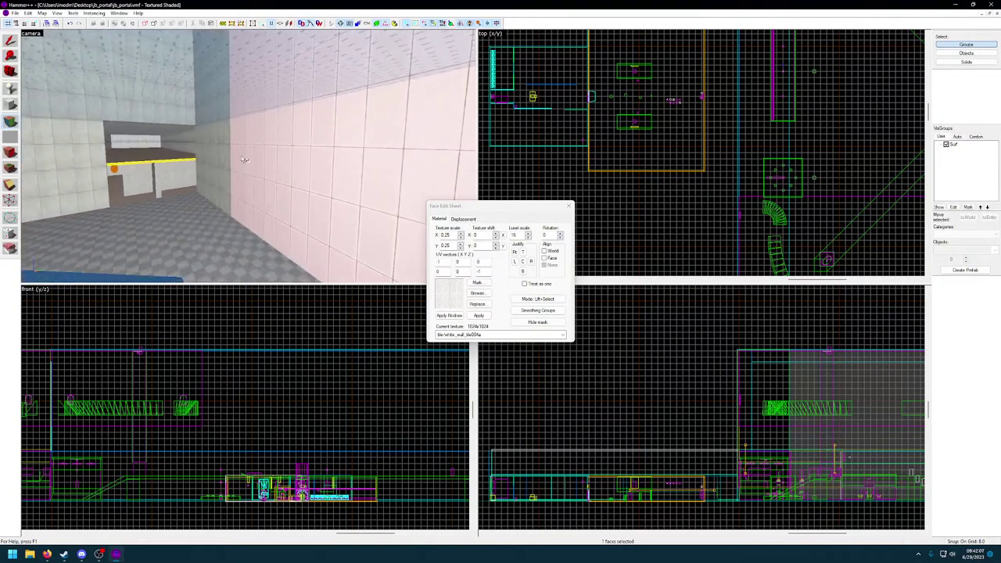
key("z")
right_click(219, 155)
key("z")
key("z")
right_click(270, 160)
right_click(329, 159)
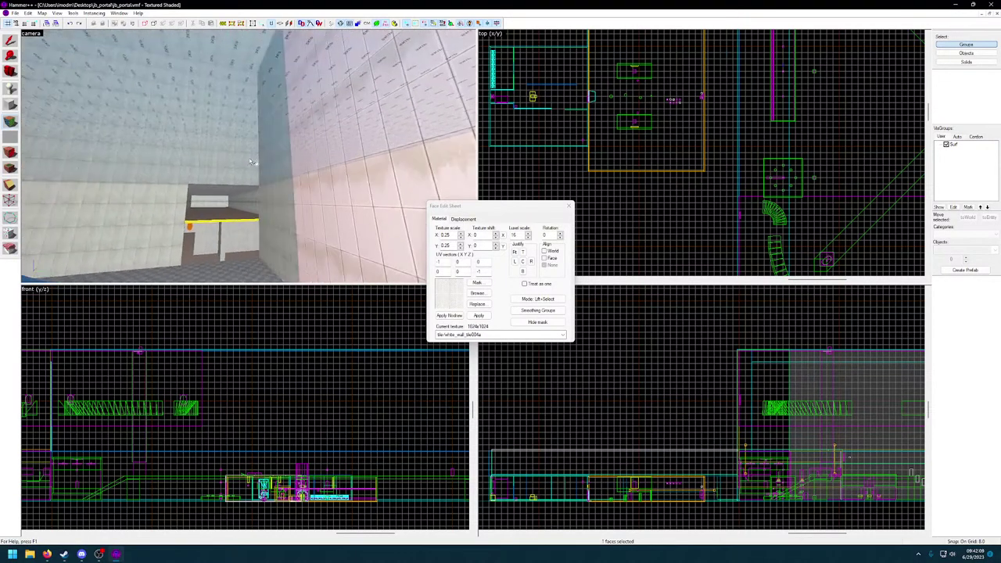
Replace all exact matches of the concrete_modular_wall001_gradient00 texture from the wall beside the opening with tile/white_wall_tile004a, filtering textures by "white_wall".
key("z")
left_click(248, 157)
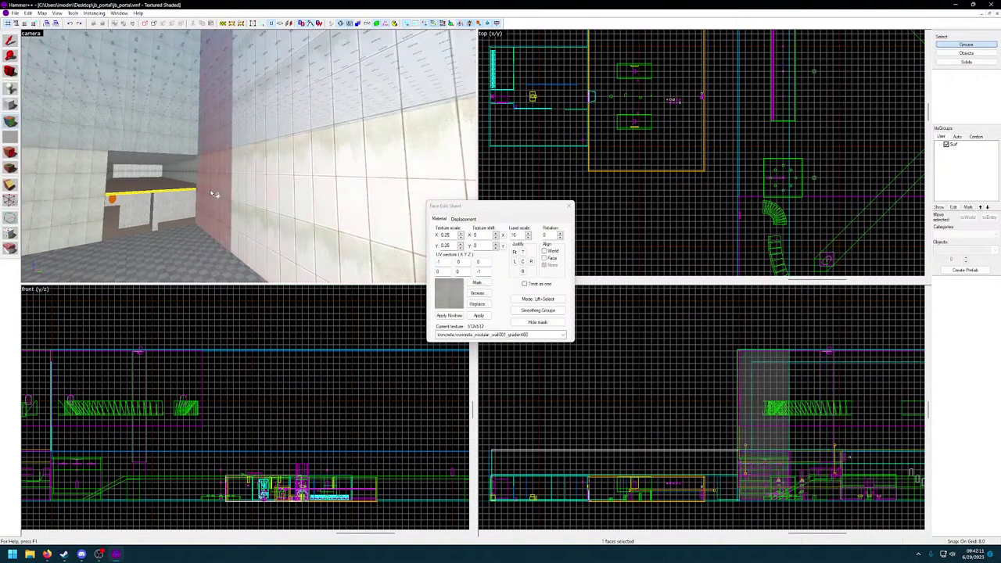
key("w")
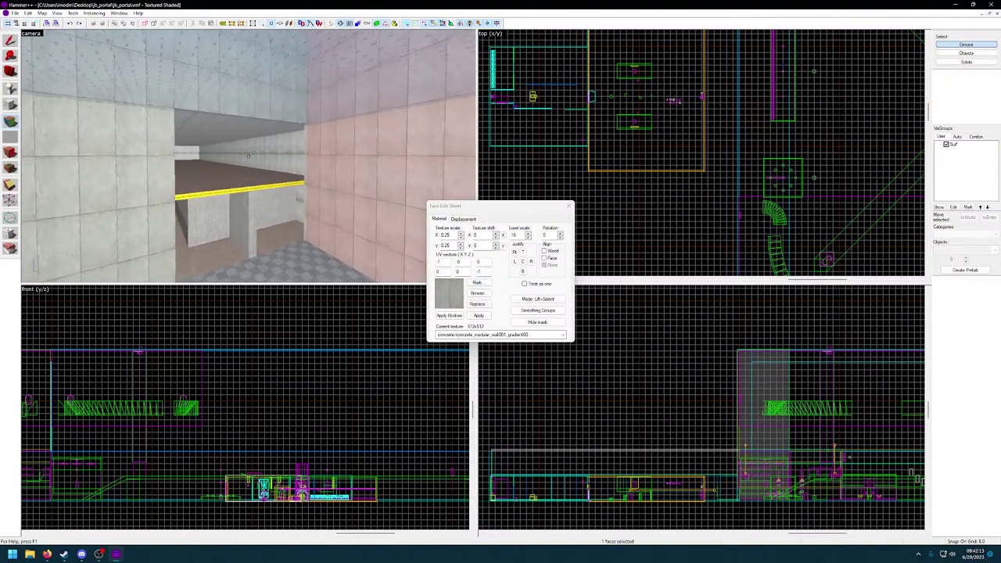
key("z")
left_click(51, 154)
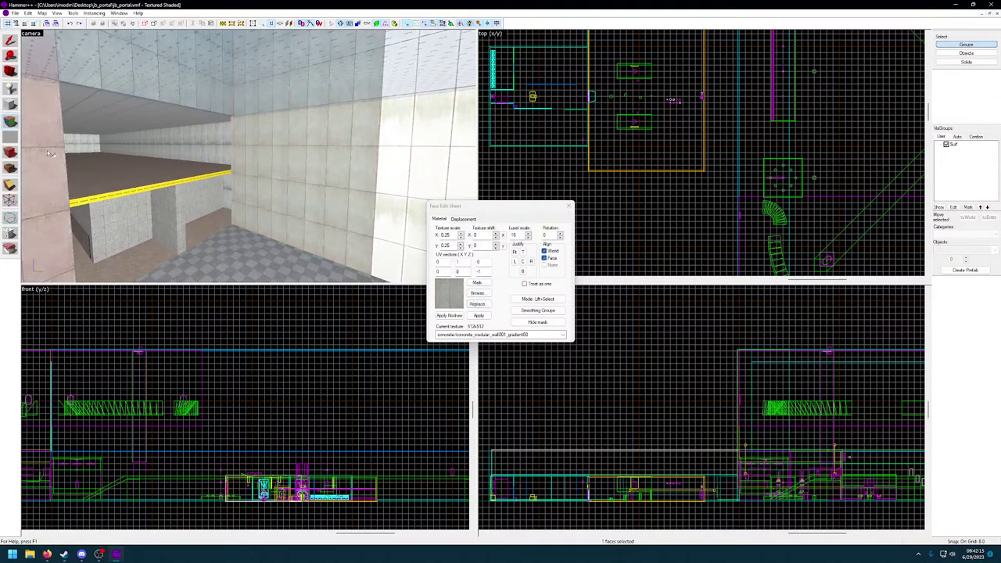
left_click(311, 167)
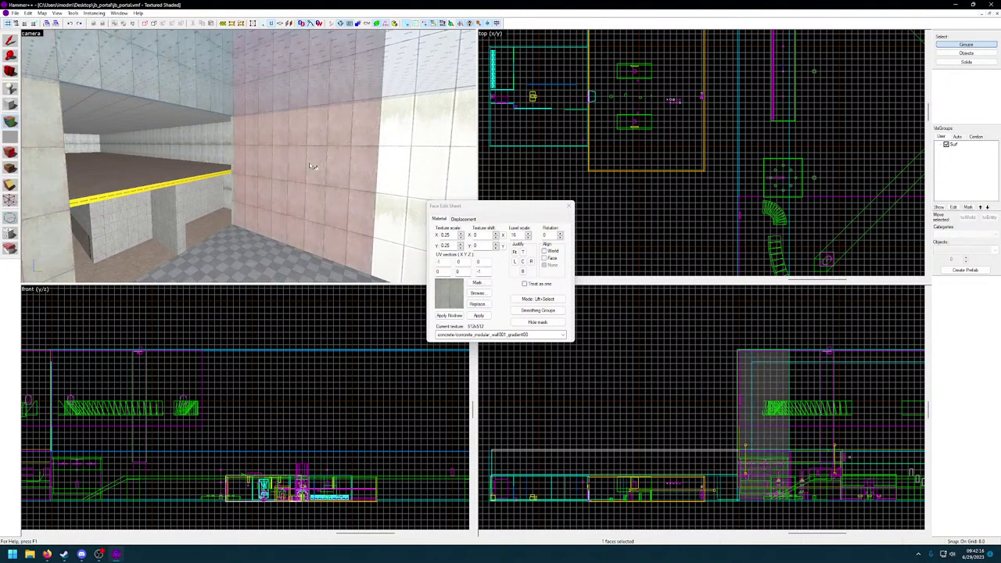
left_click(481, 304)
left_click(539, 241)
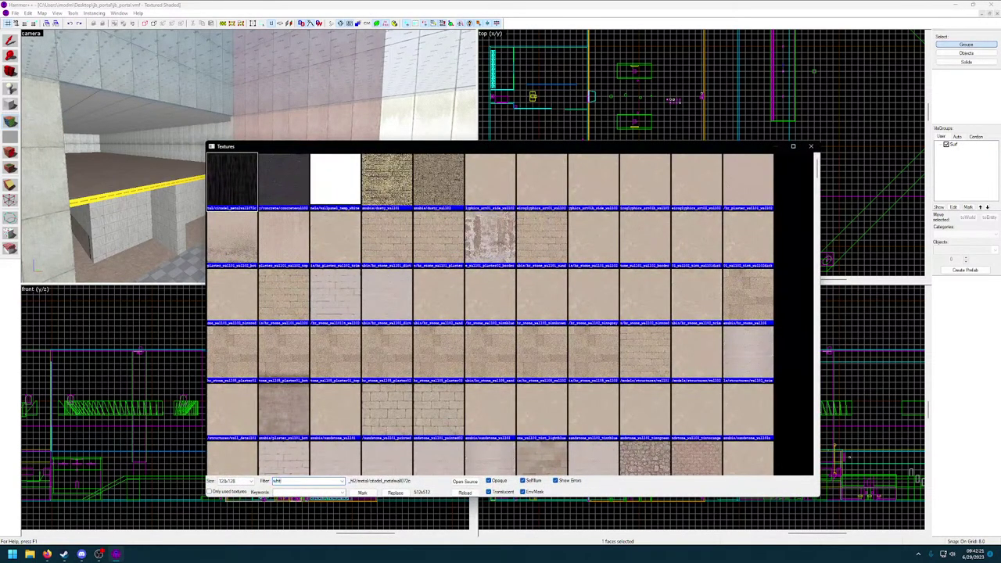
type("white_wall")
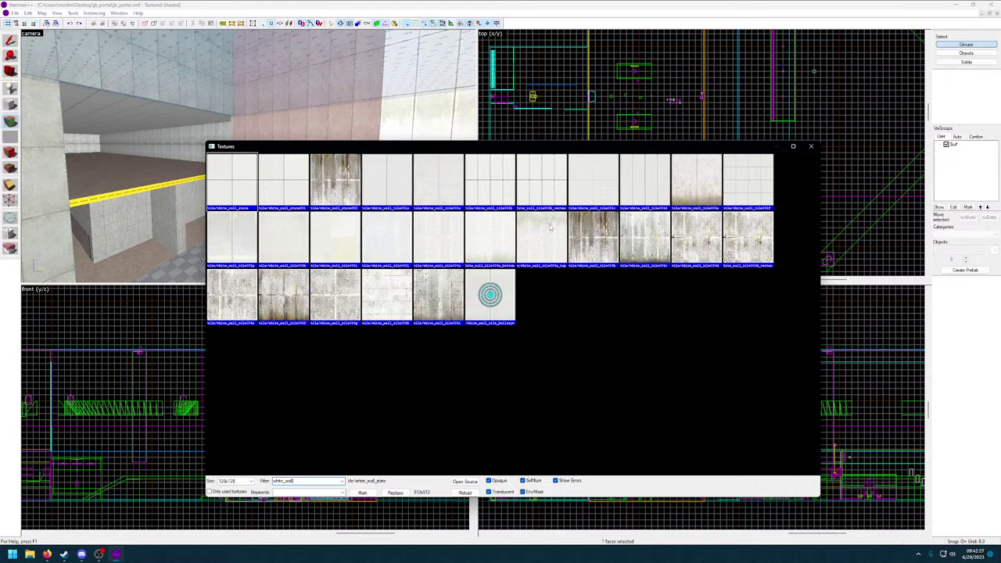
double_click(439, 239)
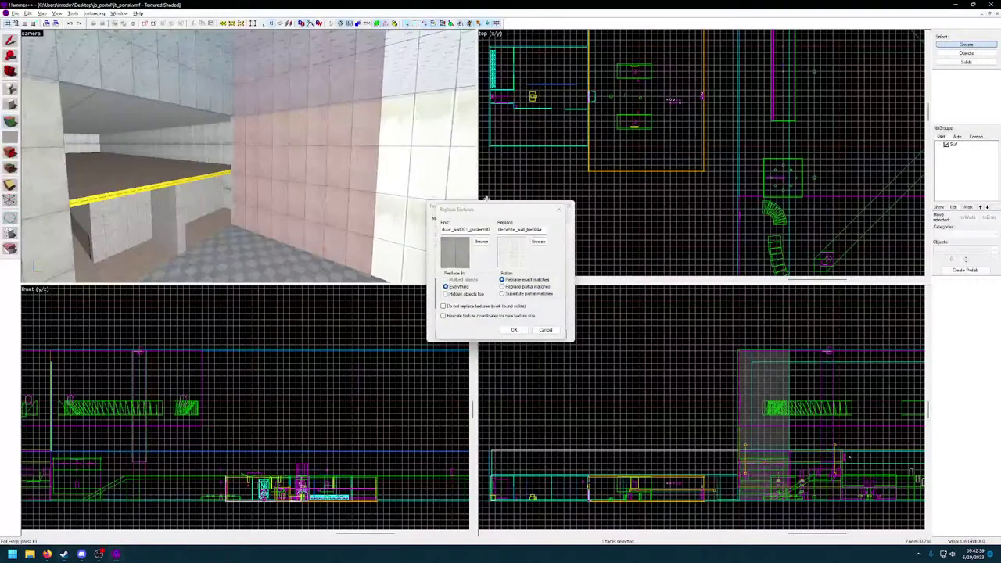
left_click(512, 329)
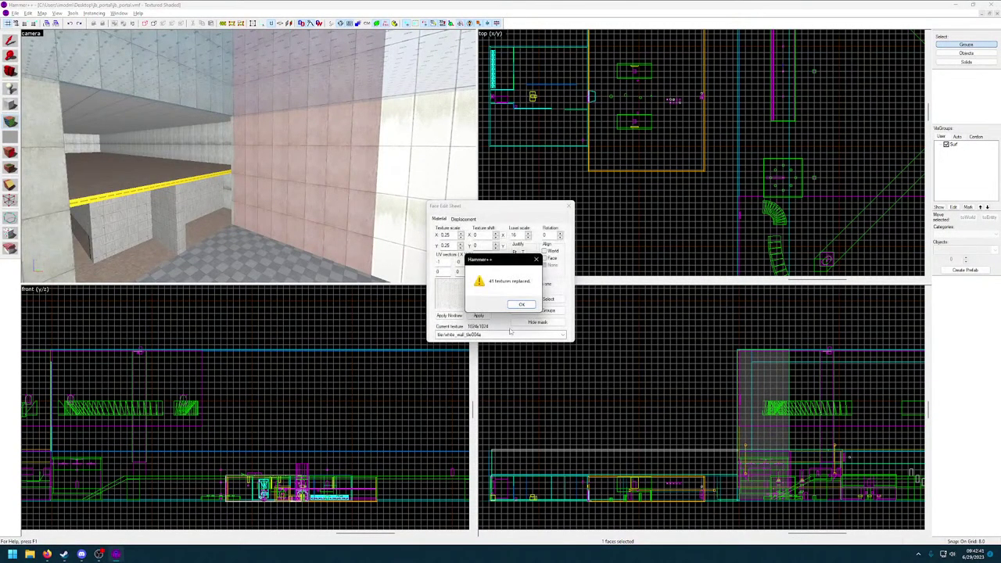
left_click(520, 305)
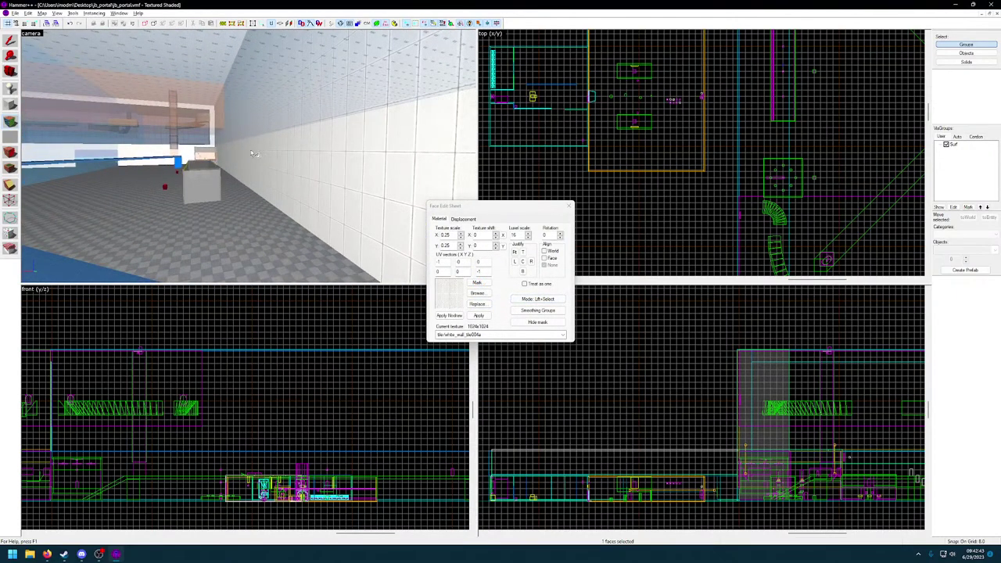
Copy the texture from the wall section beside the opening onto the adjoining long, stained wall face.
key("z")
key("z")
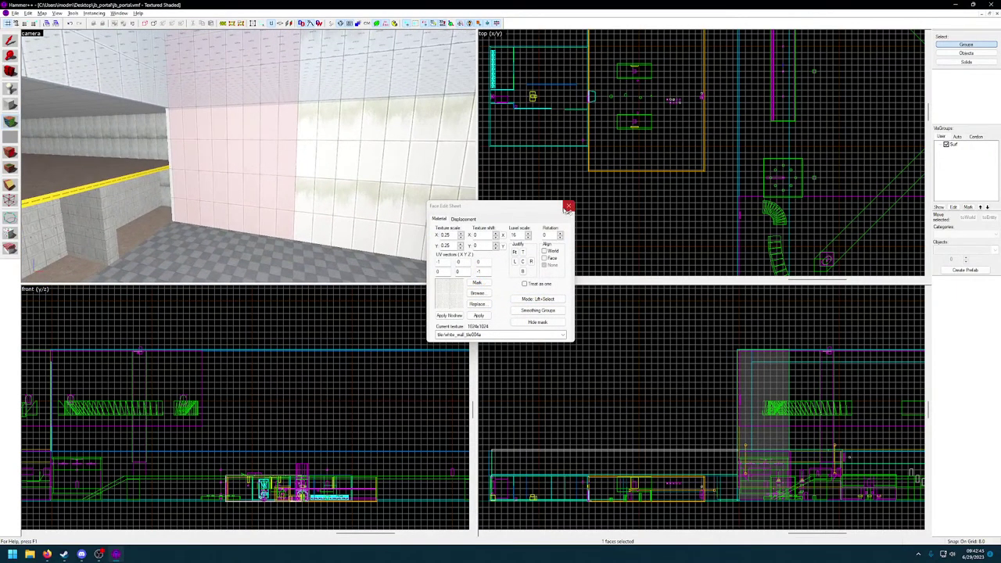
left_click(568, 208)
key("z")
key("z")
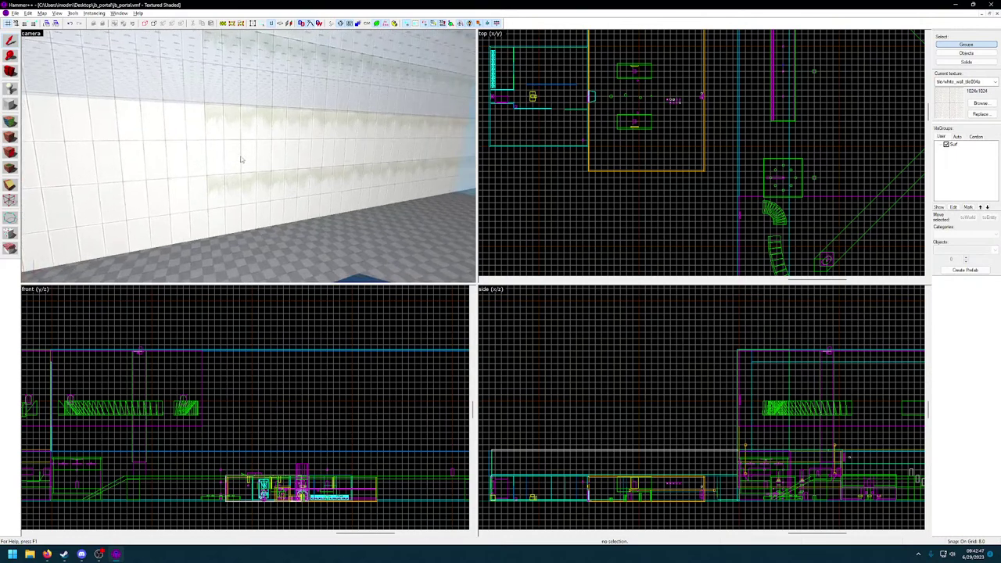
left_click(10, 123)
left_click(155, 172)
right_click(275, 169)
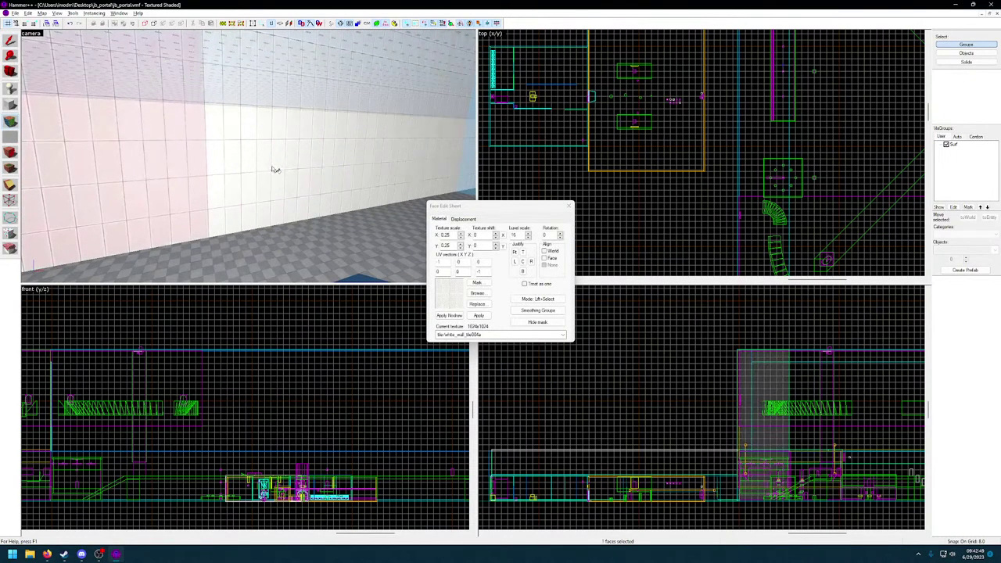
Finish face editing, select the long tiled wall as a solid and center the 2D views on it.
key("z")
key("w")
key("z")
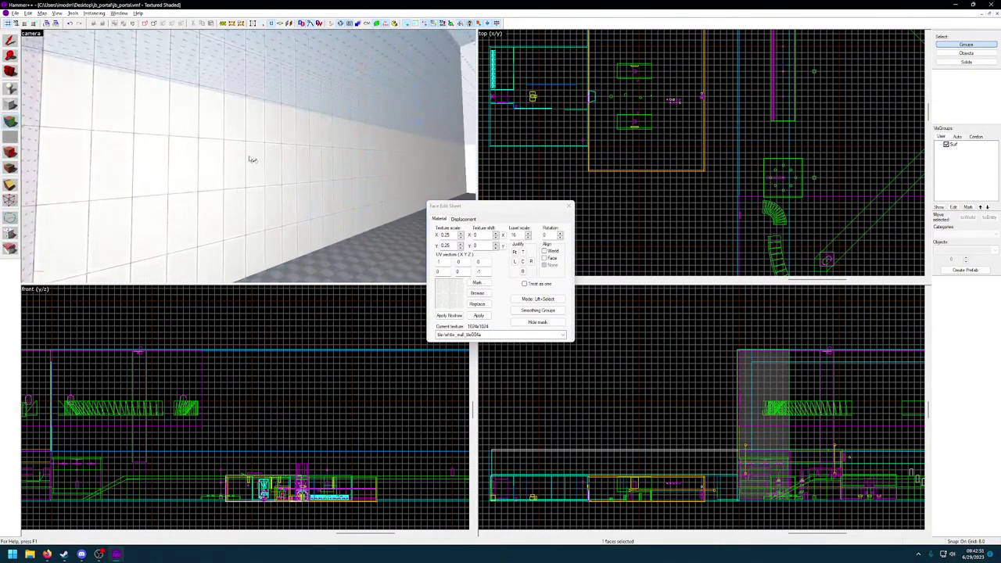
key("z")
key("z")
left_click(248, 158)
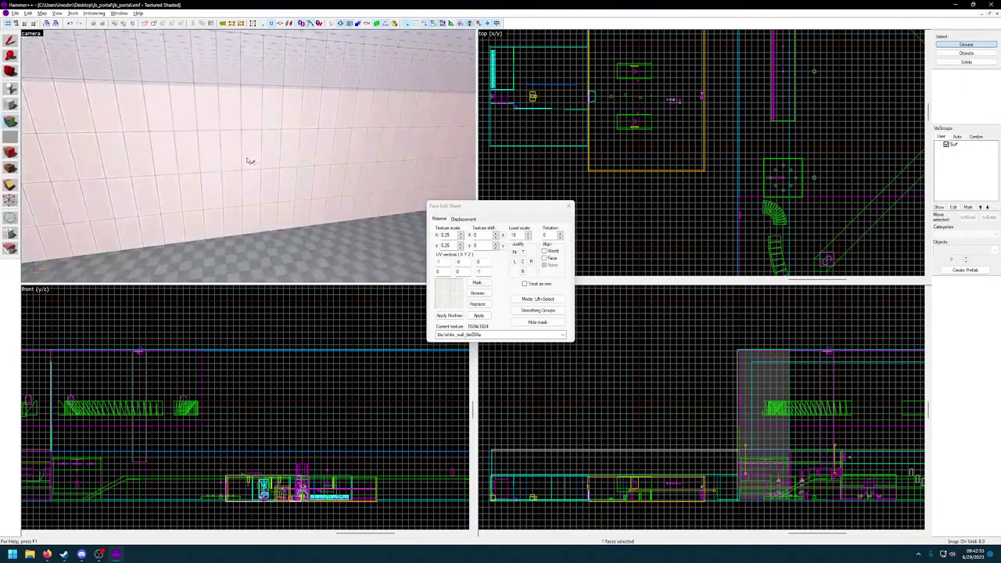
left_click(568, 206)
left_click(329, 159)
key("ctrl+e")
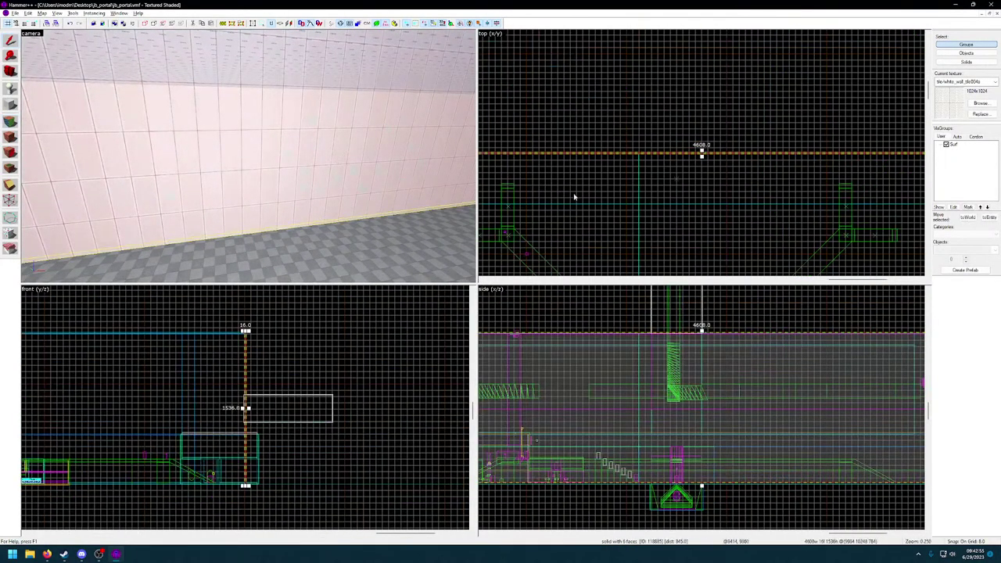
Examine the long wall's edges in the 2D views and from outside the room in the 3D view.
scroll(675, 203, "up", 1)
scroll(675, 204, "down", 5)
scroll(638, 366, "down", 4)
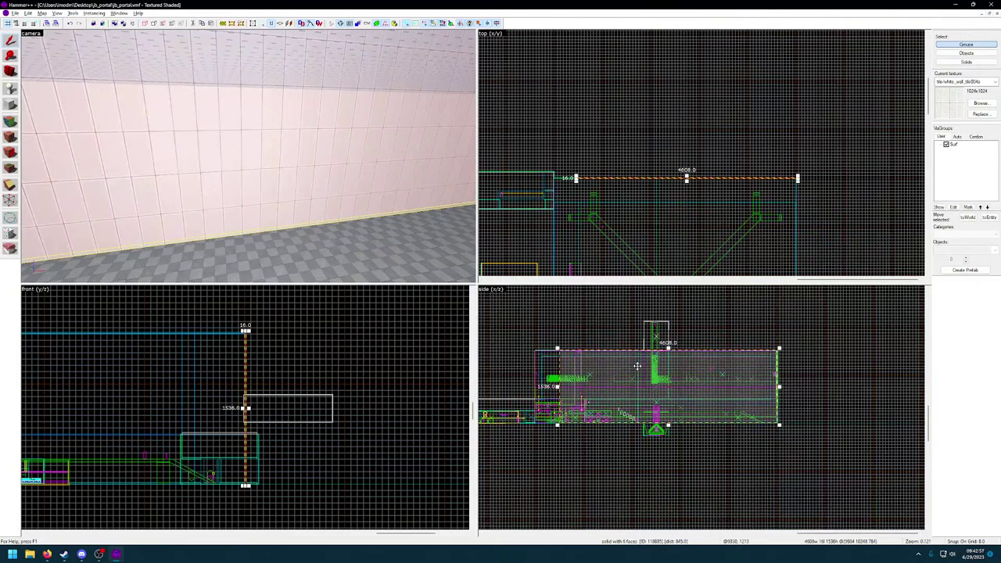
scroll(638, 366, "up", 5)
scroll(707, 413, "up", 3)
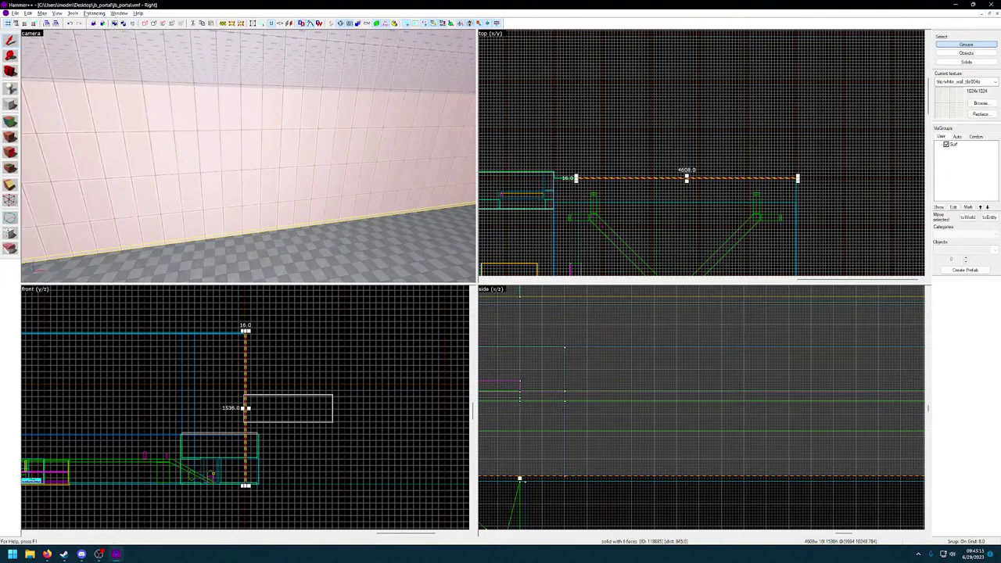
left_click(57, 13)
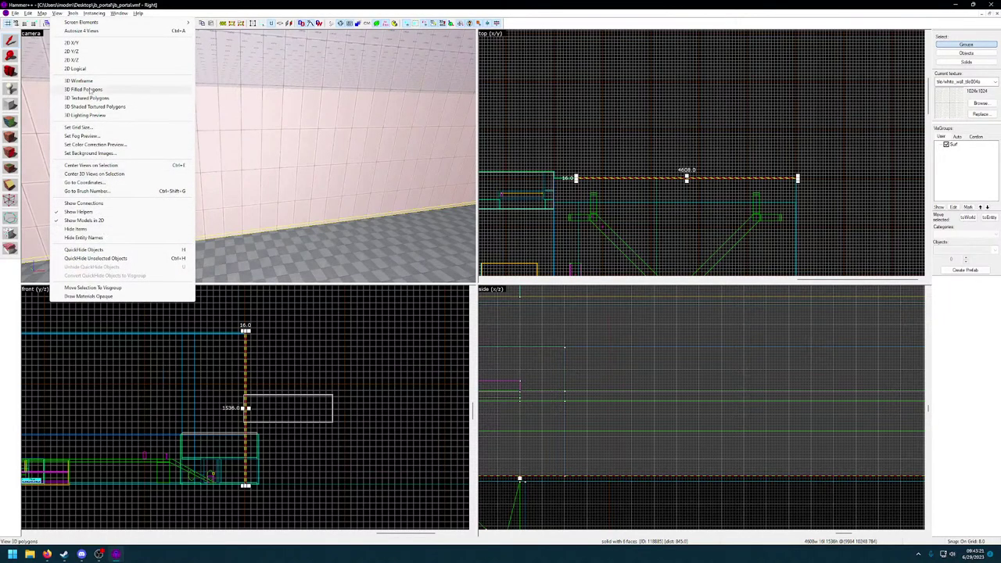
left_click(242, 155)
key("z")
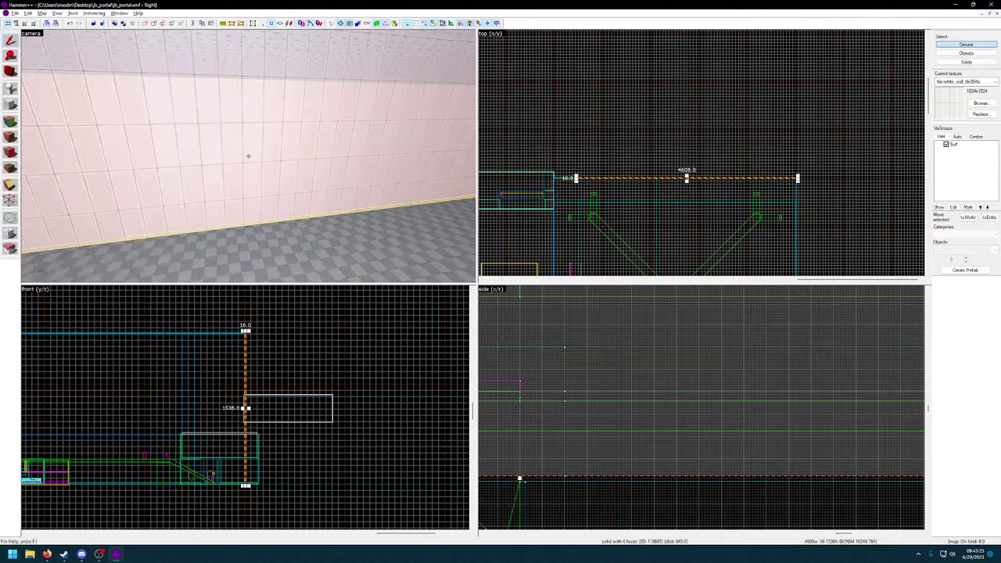
key("w")
key("w")
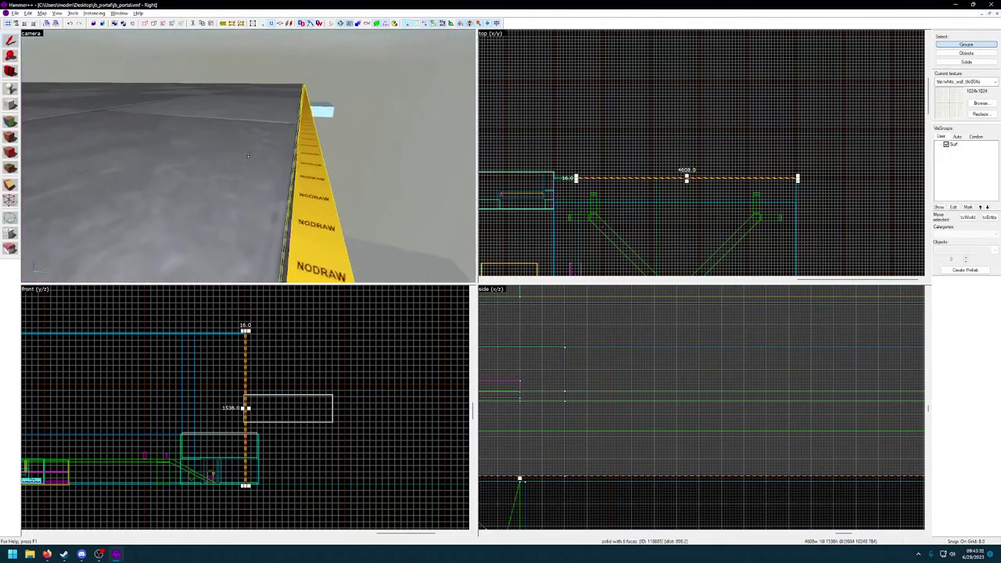
key("w")
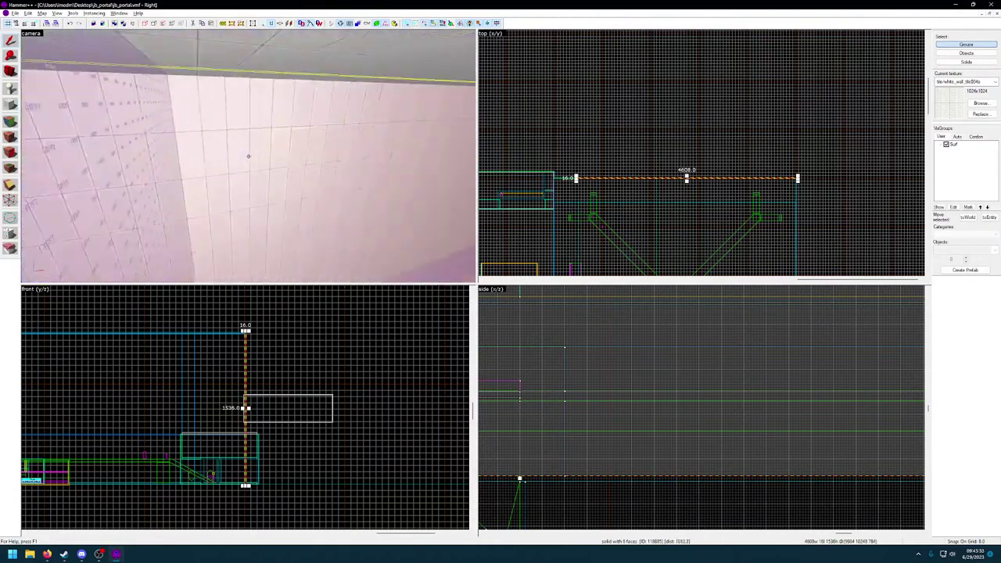
Open the long tiled wall for face editing and justify its texture to the bottom, followed by the center.
left_click(248, 156)
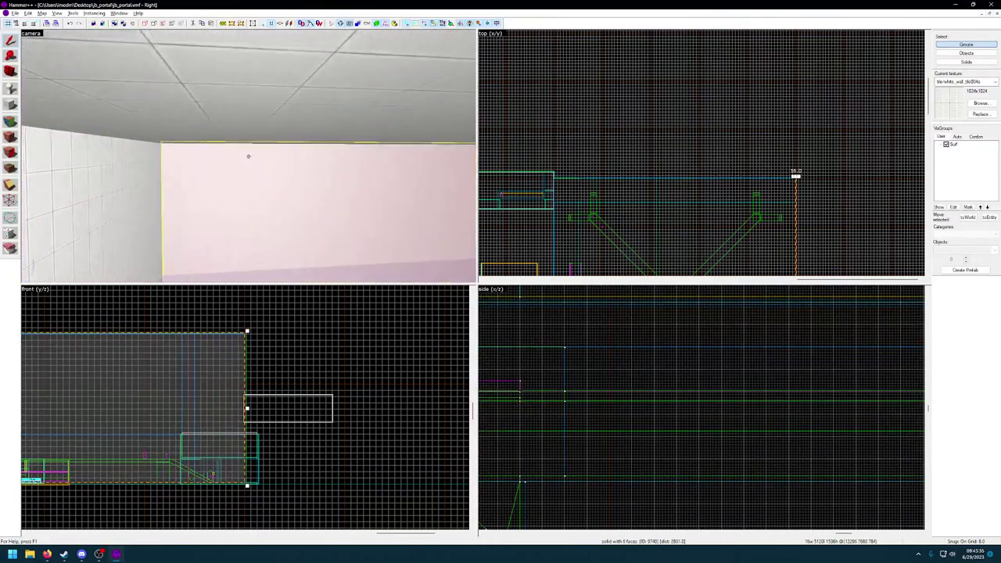
key("w")
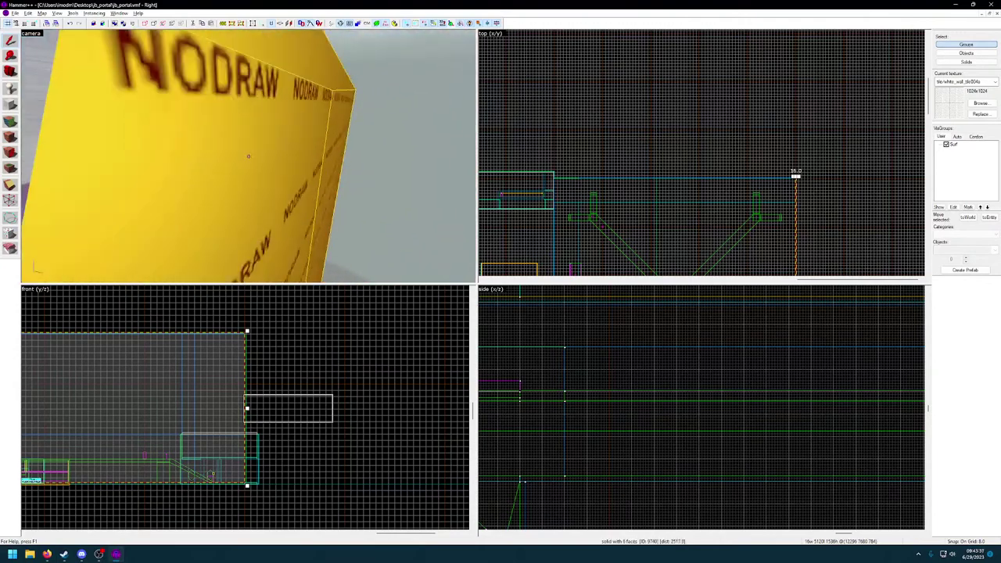
left_click(248, 156)
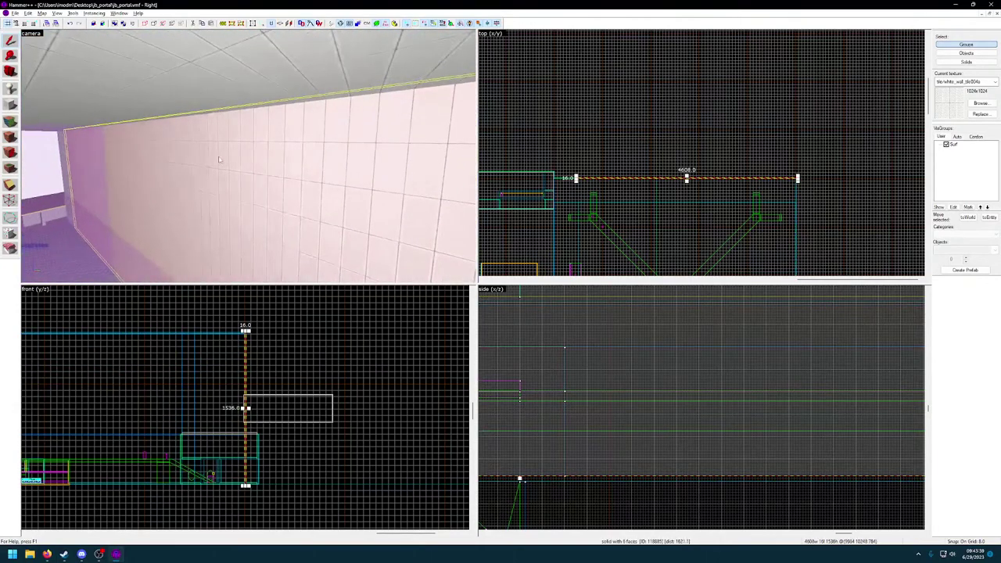
key("shift+a")
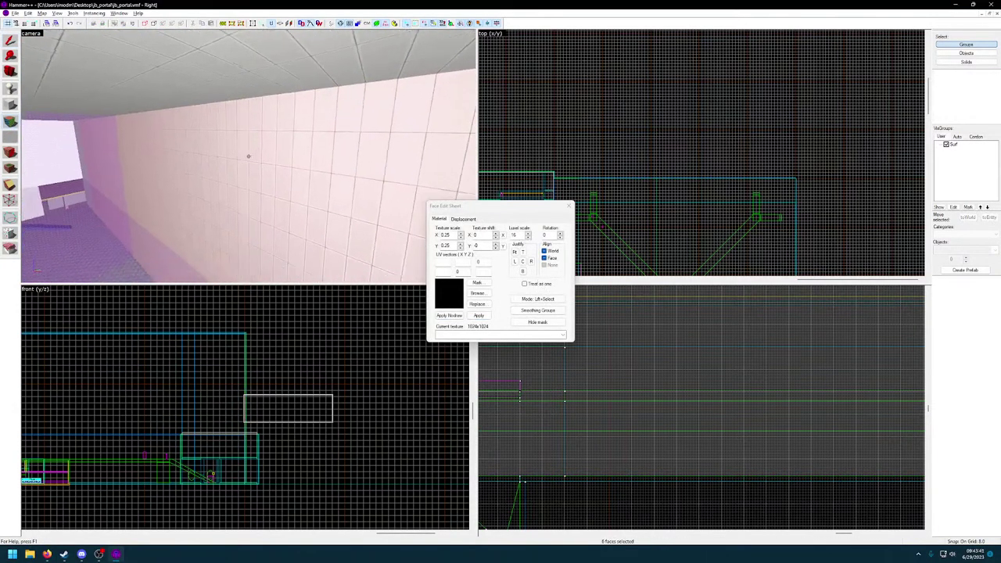
key("w")
key("z")
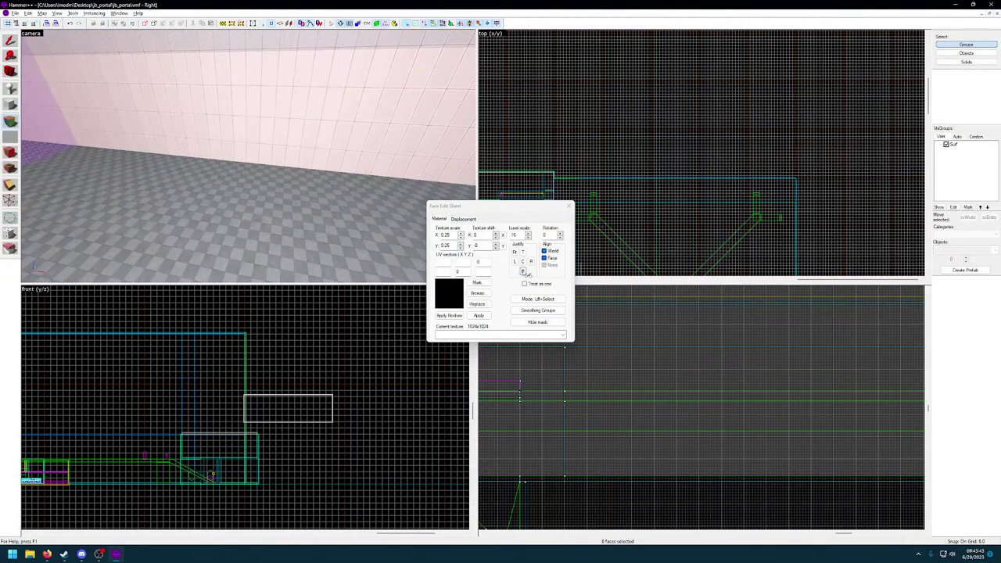
left_click(524, 271)
key("z")
key("z")
left_click(524, 262)
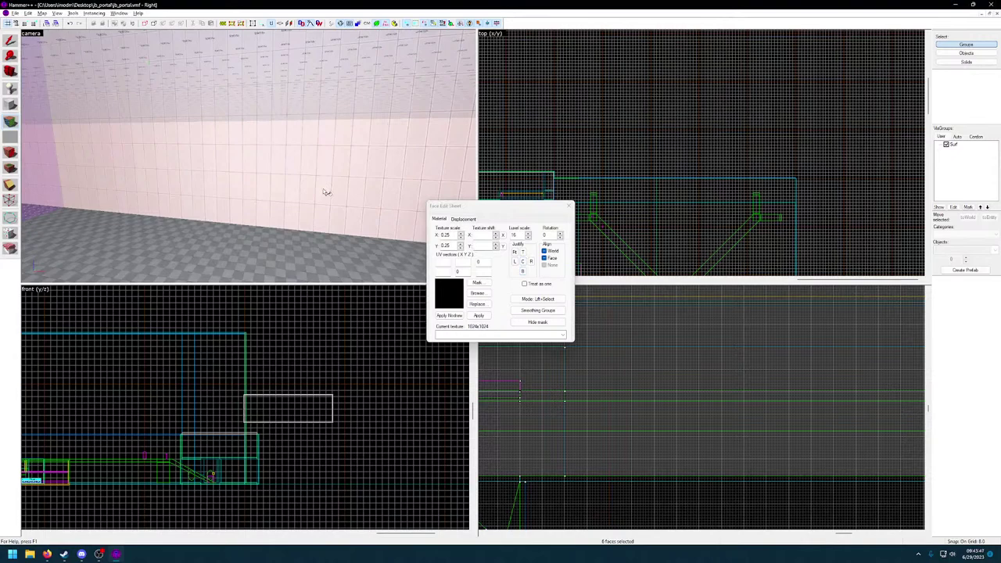
Examine the tile alignment along the long wall, at its corner and beside the opening.
key("z")
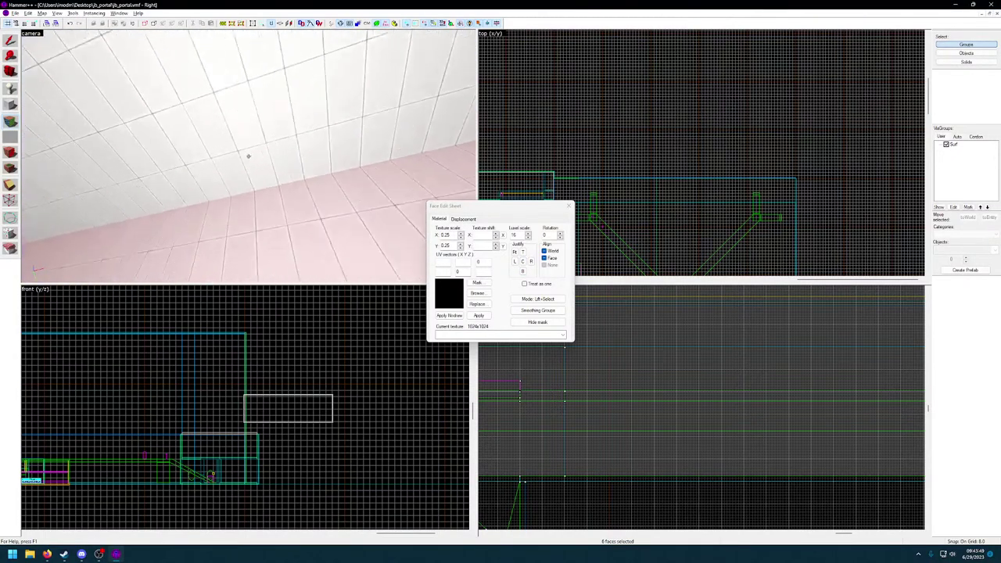
key("w")
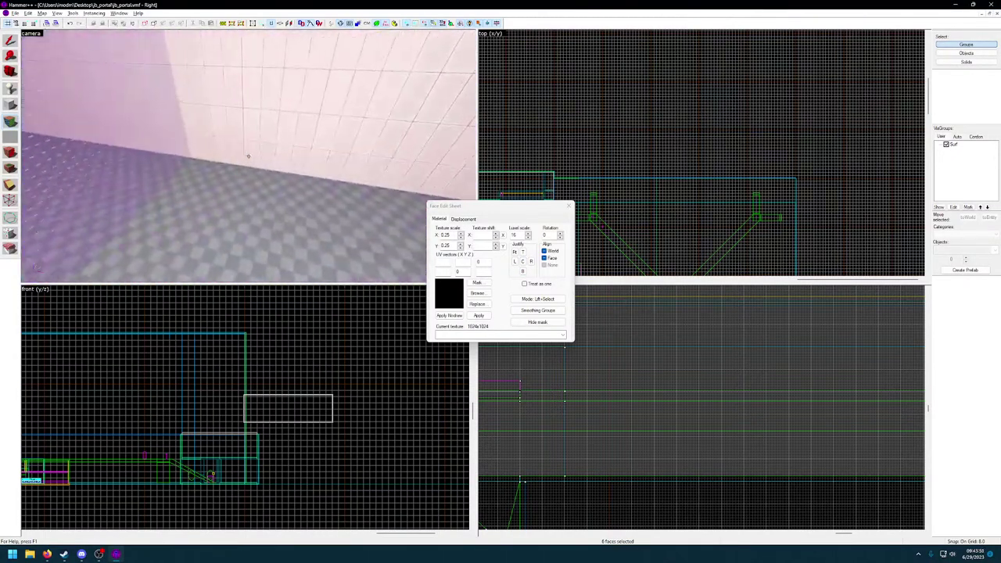
key("w")
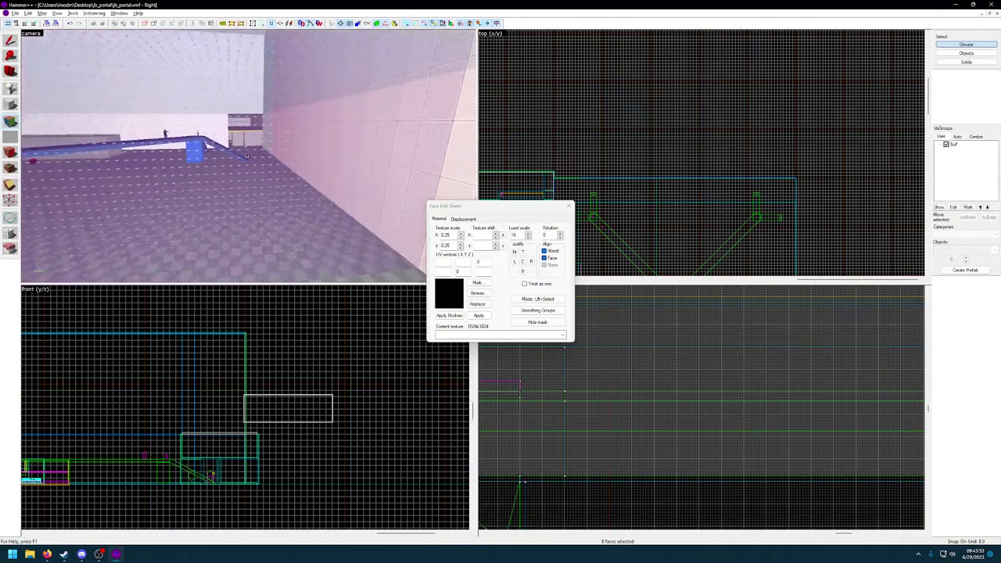
key("w")
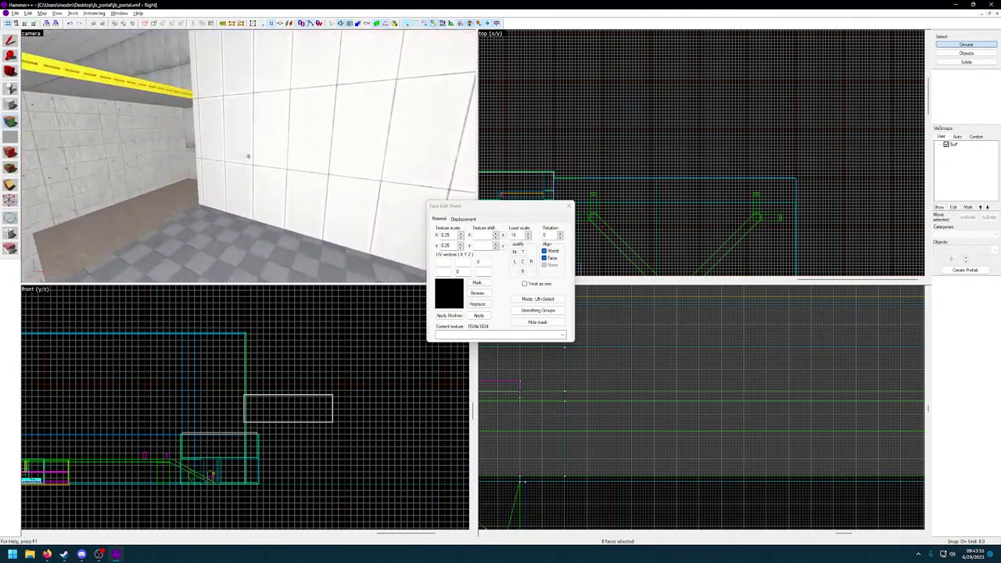
key("s")
Select only the long wall's inner face and wrap its tile alignment around the corner onto the adjoining end wall.
key("z")
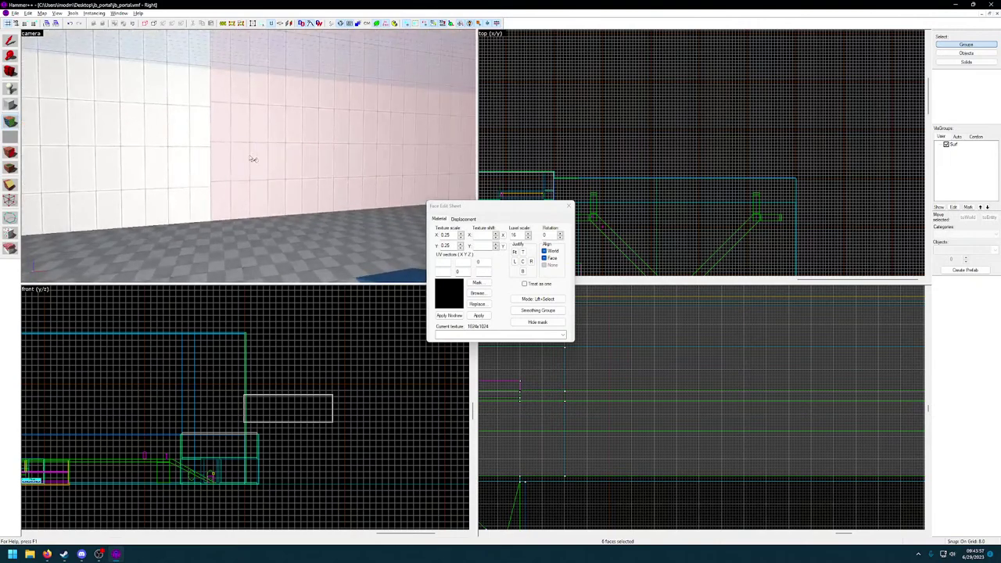
key("z")
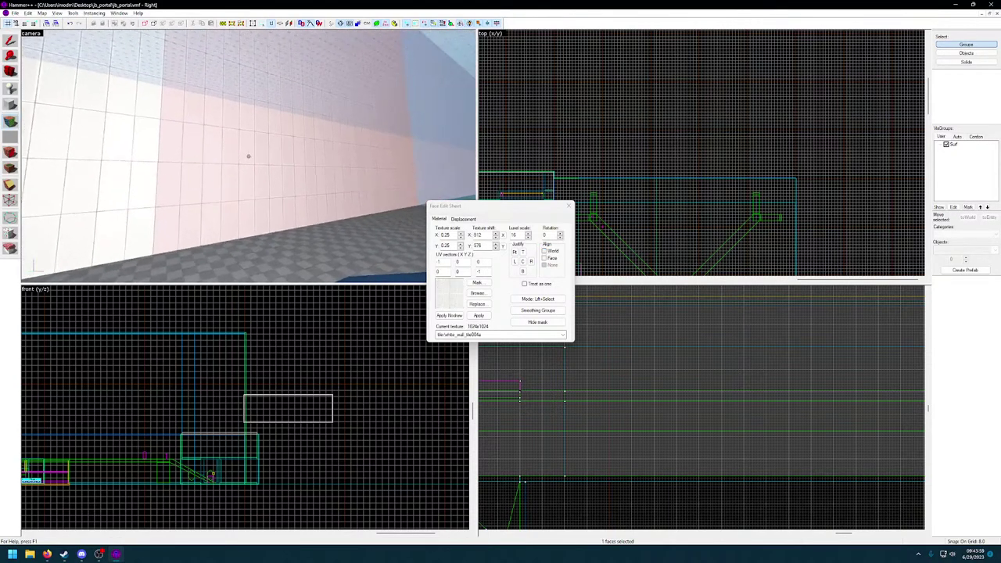
key("w")
key("w")
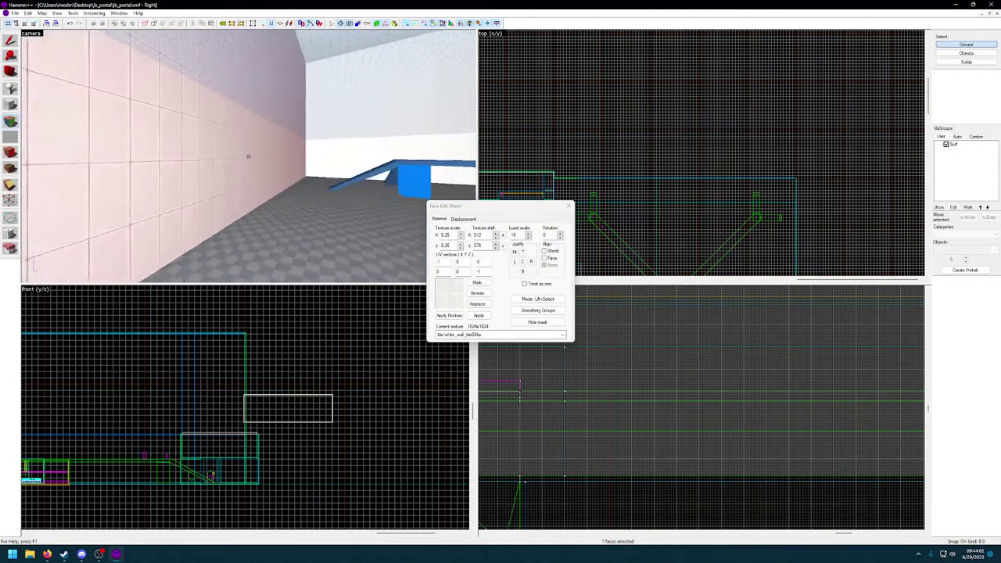
key("s")
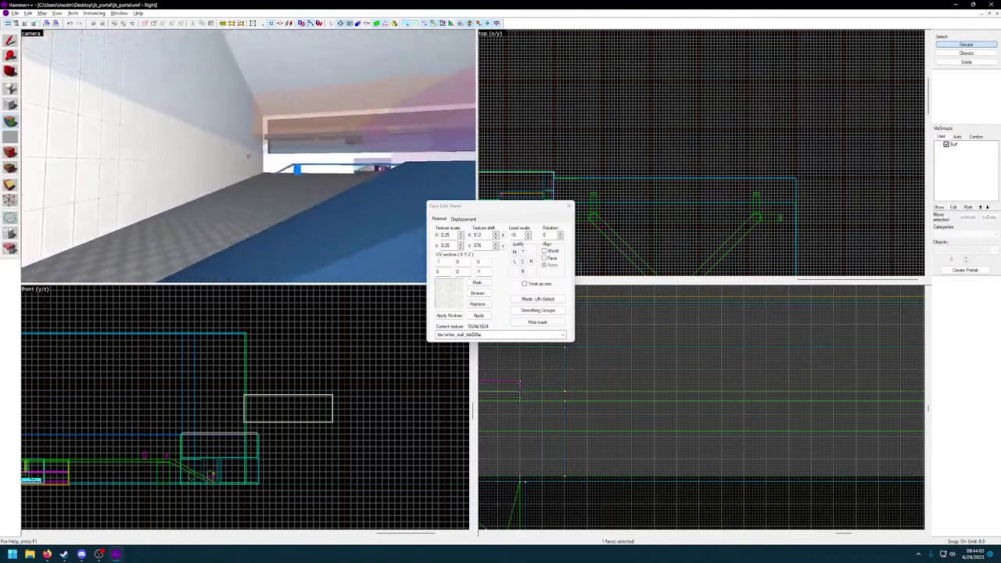
key("w")
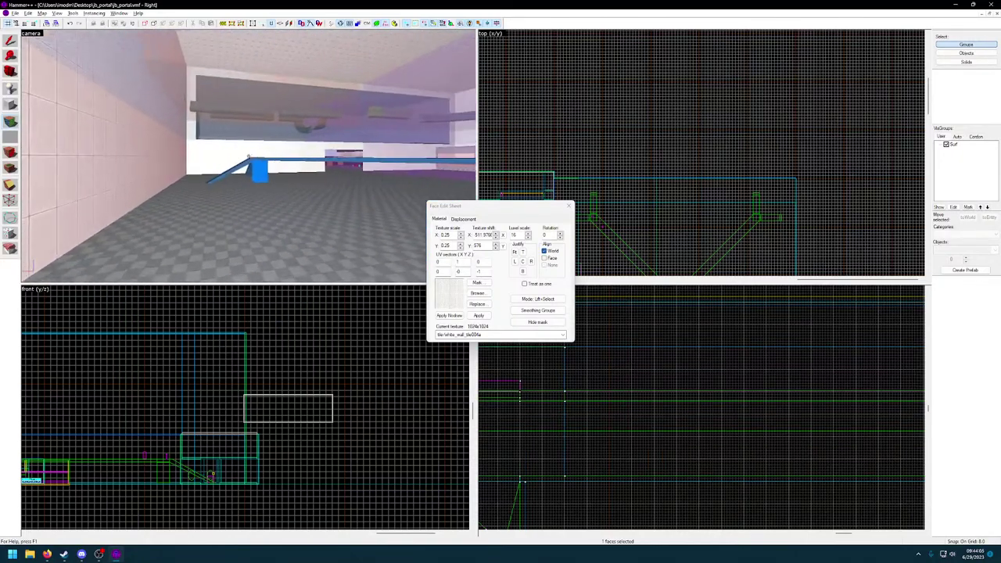
Carry the end wall's tile alignment around the corner onto the wall section below the windows.
key("w")
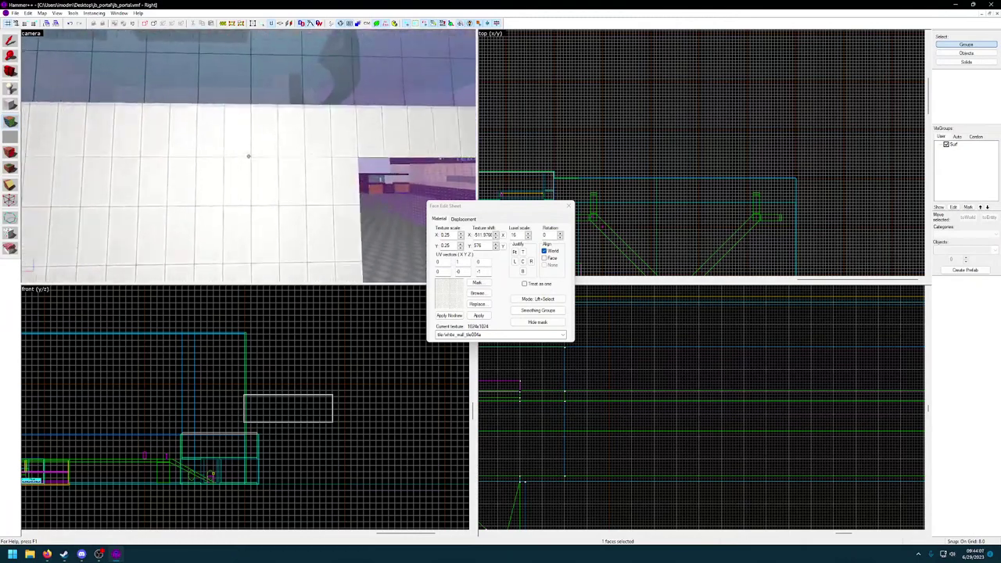
left_click(249, 157)
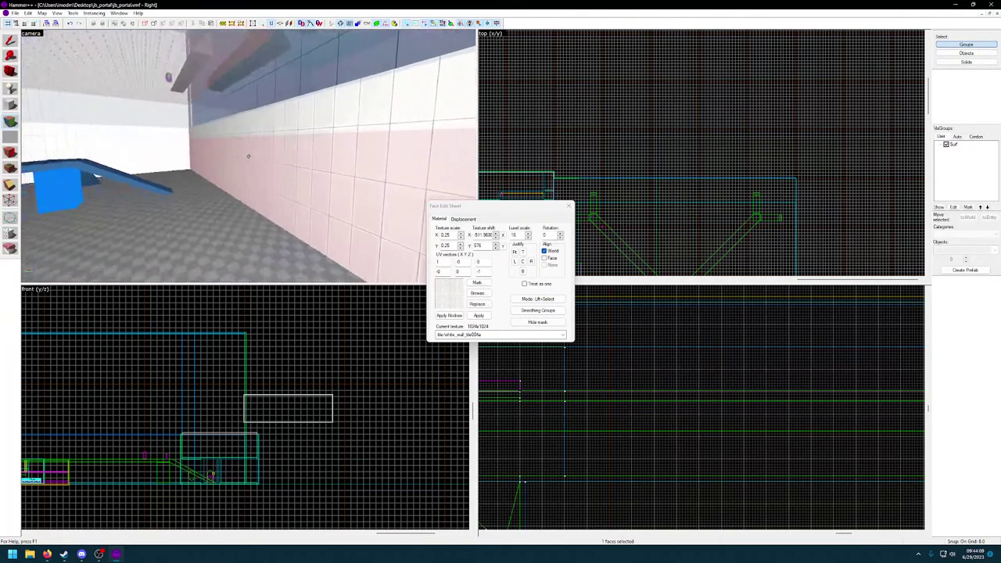
key("w")
key("z")
left_click(254, 155)
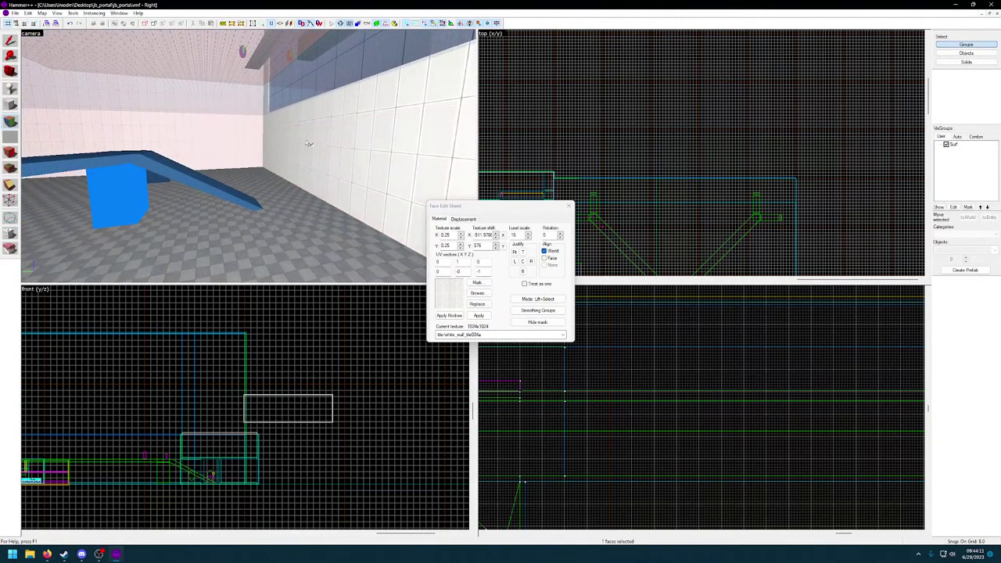
left_click(305, 140)
Extend the aligned tile from the wall section beside the opening onto the strip above the opening.
key("z")
key("w")
key("z")
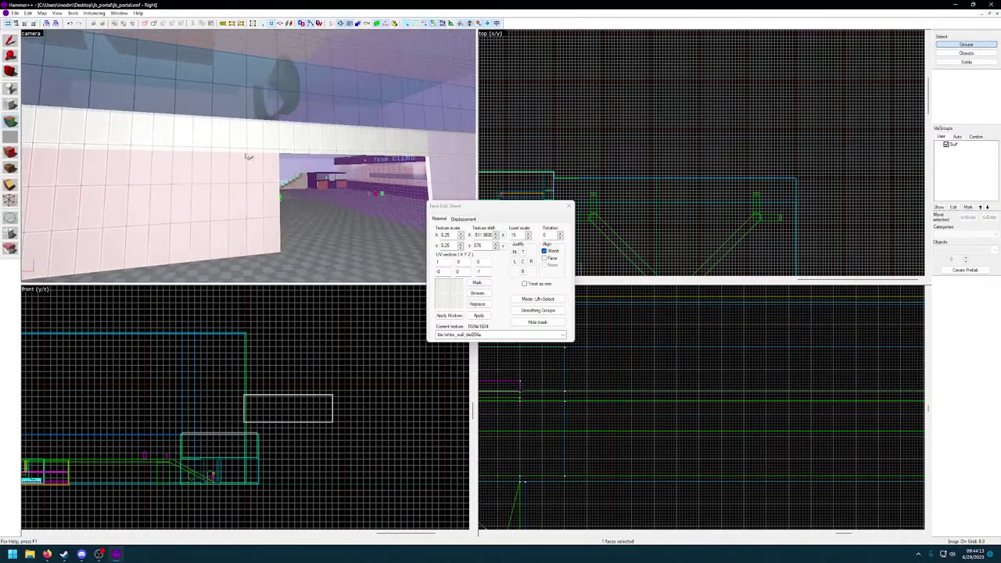
left_click(237, 144)
key("z")
key("w")
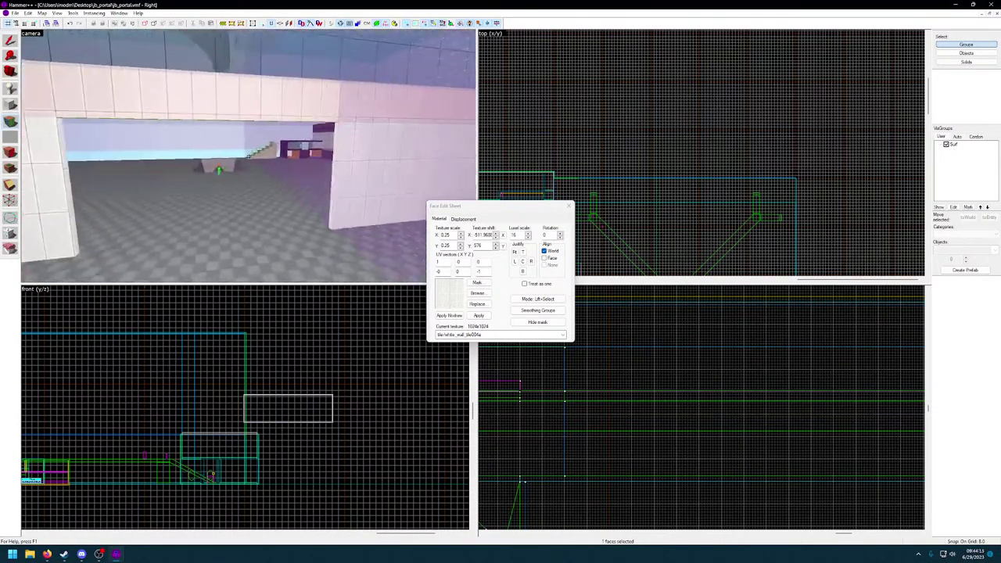
Carry the long wall's tile alignment at its other end onto the narrow adjoining section and the large wall beyond it.
key("w")
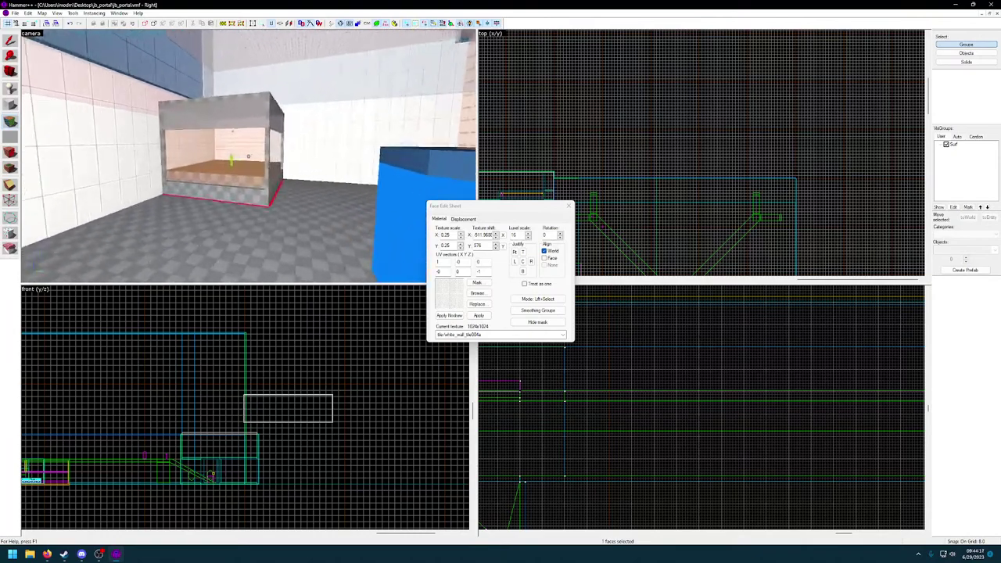
key("w")
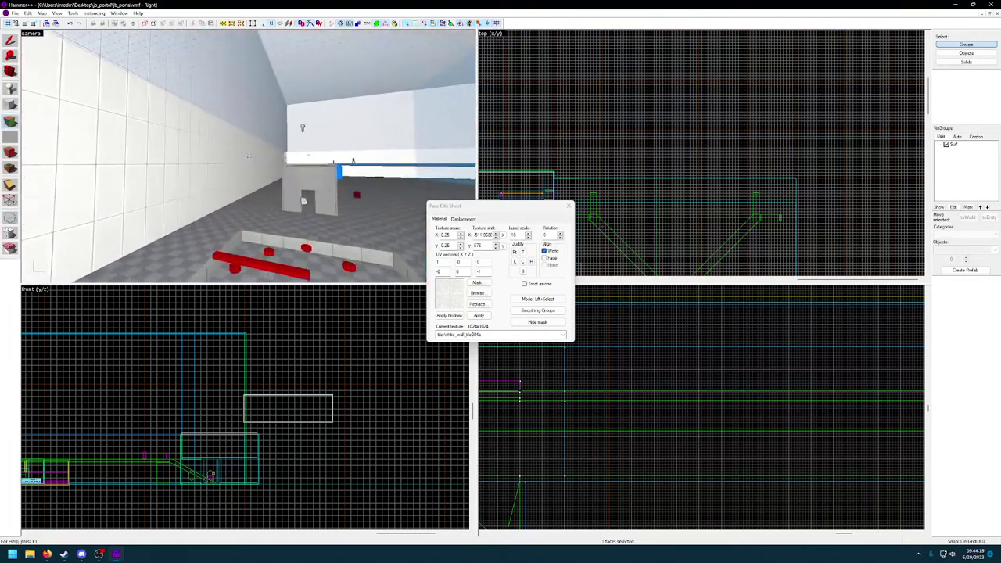
key("w")
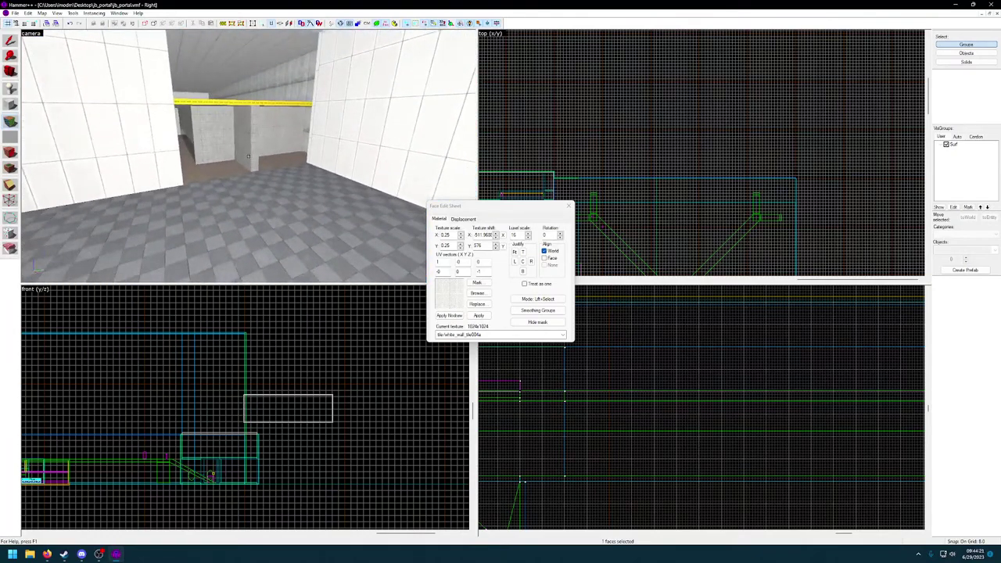
left_click(333, 151)
key("z")
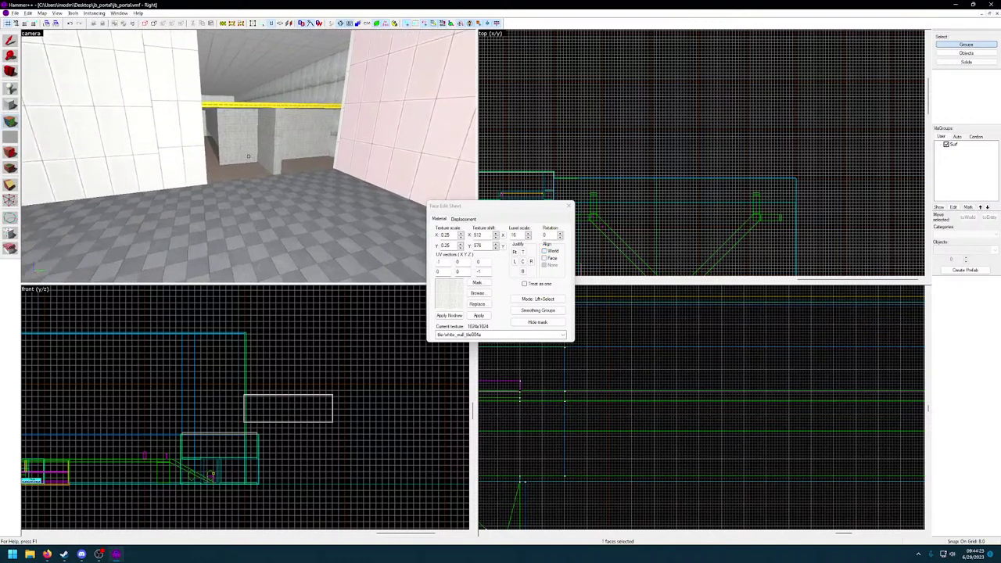
key("z")
left_click(239, 134)
key("z")
key("w")
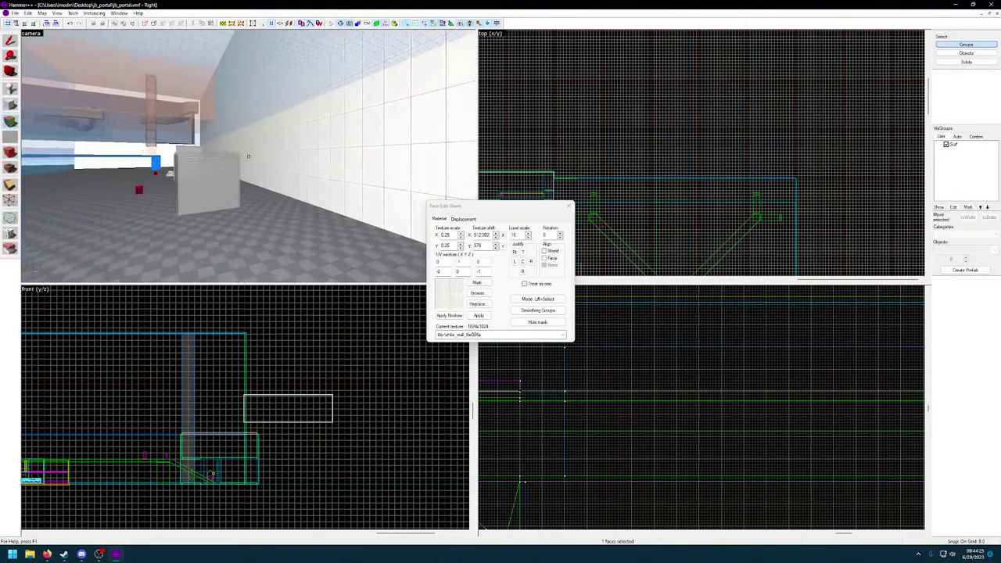
left_click(248, 155)
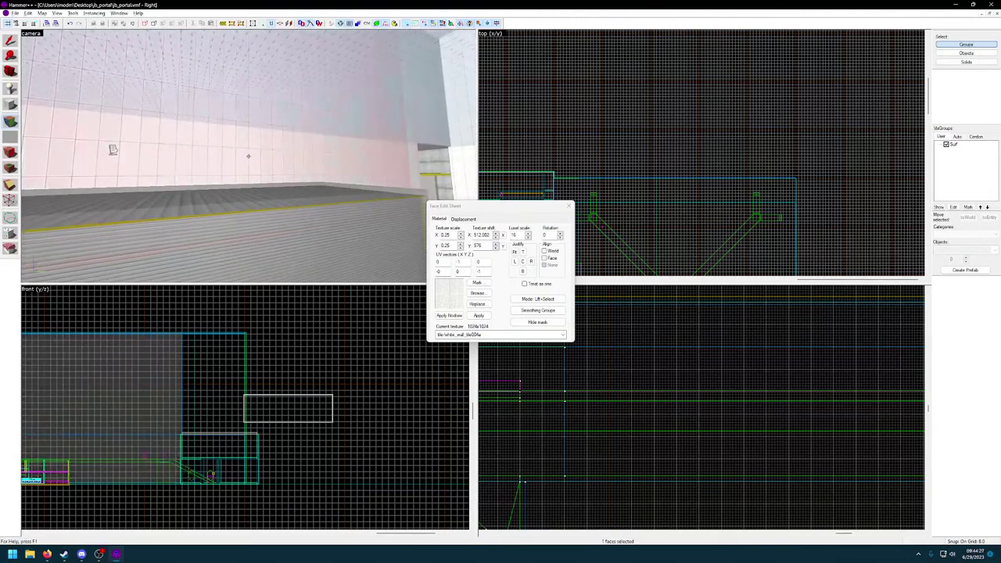
key("ctrl+d")
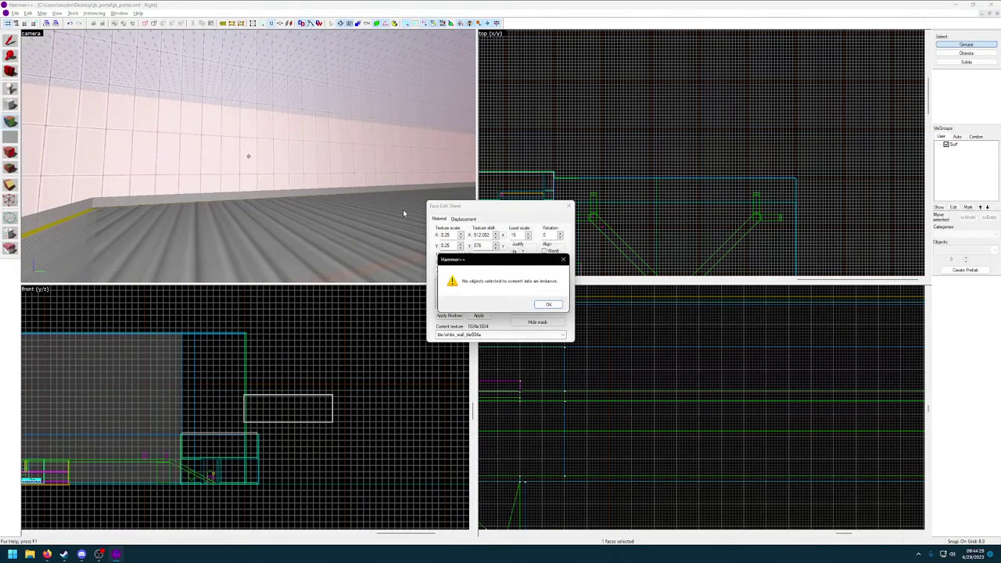
left_click(548, 304)
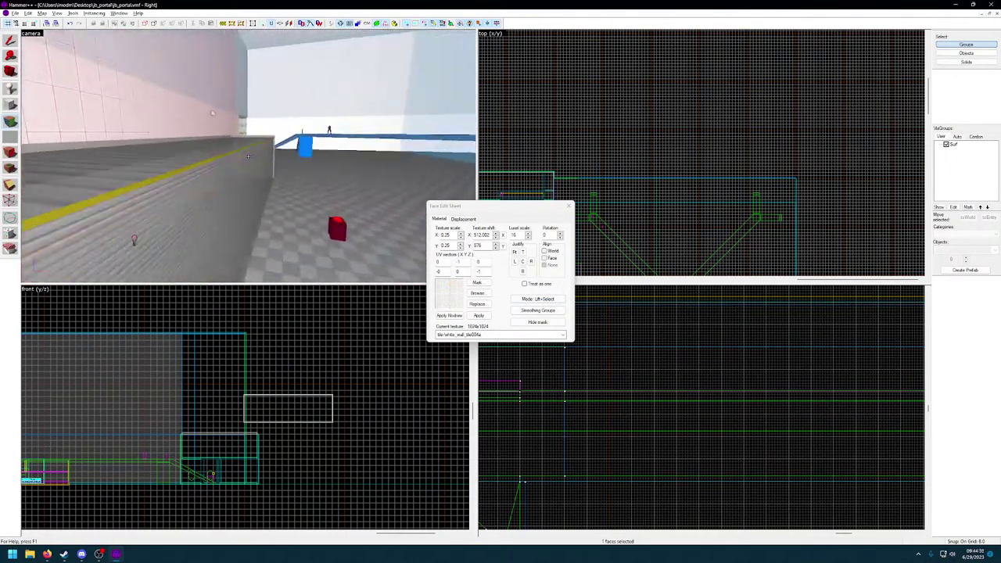
Wrap the large wall's tile alignment around the far corner, inside the booth, onto the lower wall section below the windows.
key("w")
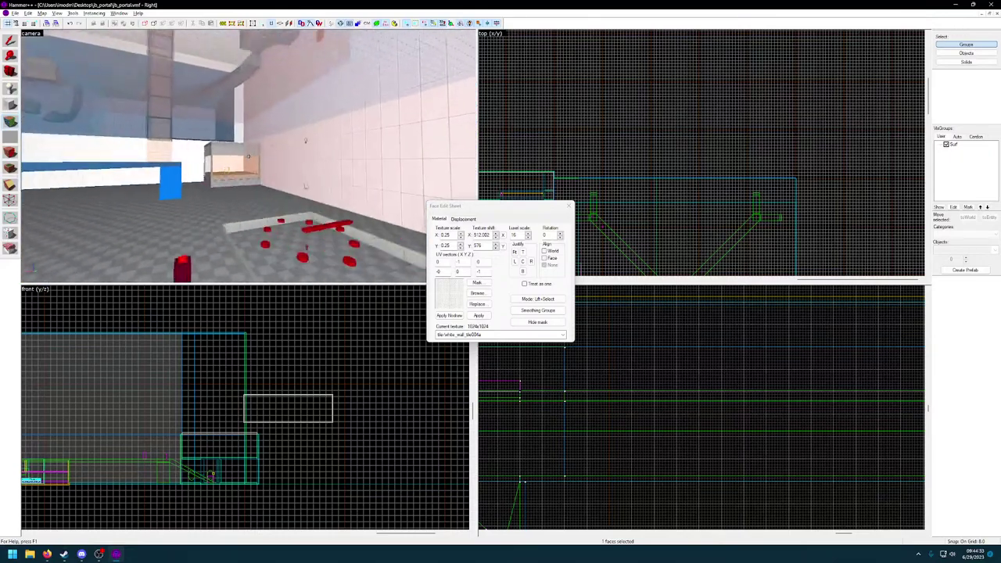
key("w")
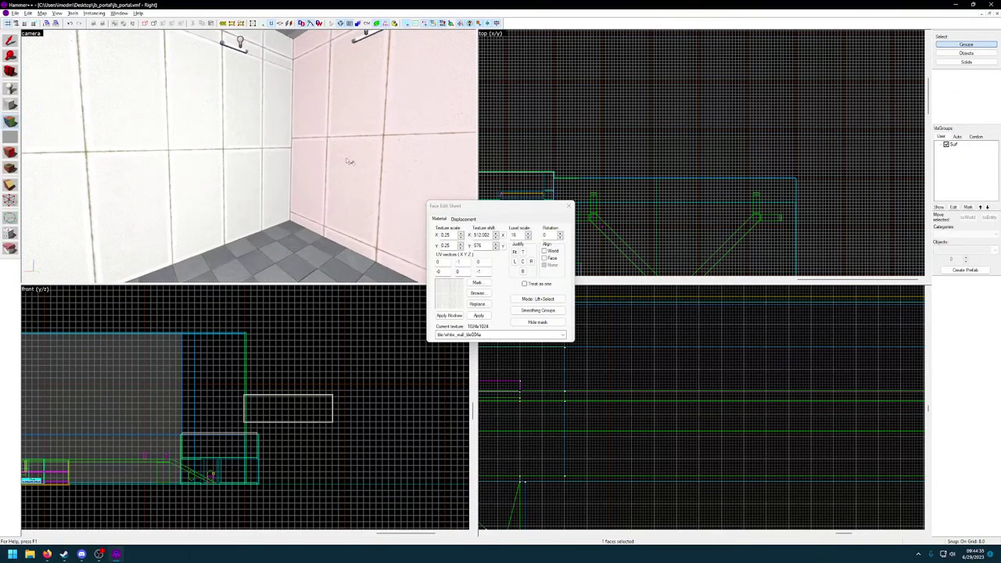
key("z")
key("w")
key("z")
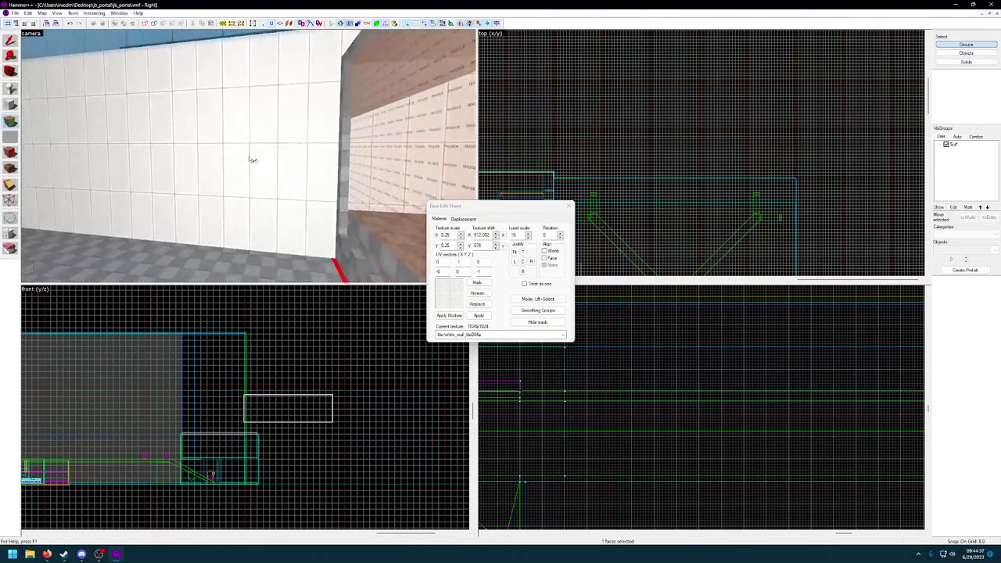
left_click(248, 156)
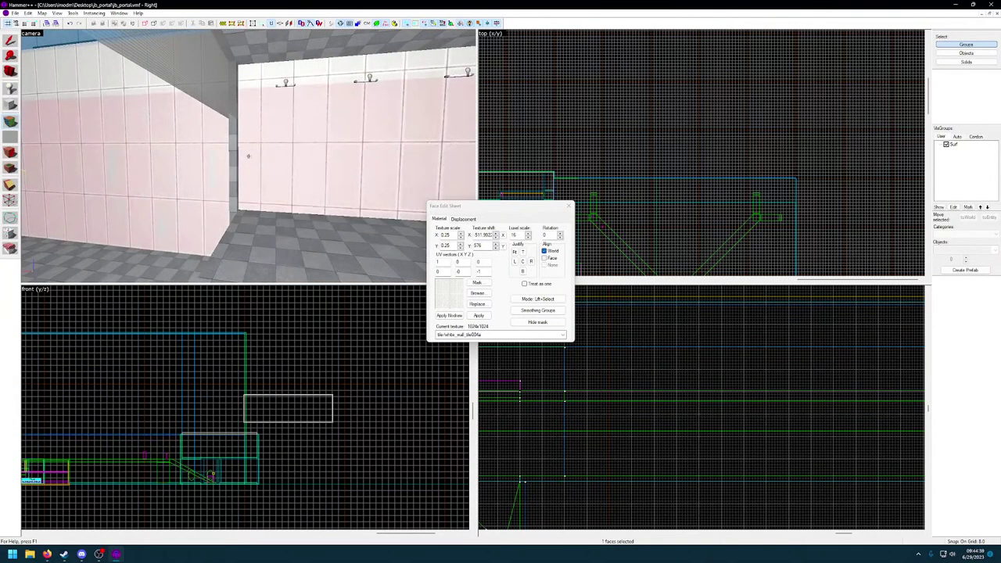
Examine the tile alignment along the lower wall section and the strip above it, up to the opening.
key("w")
key("z")
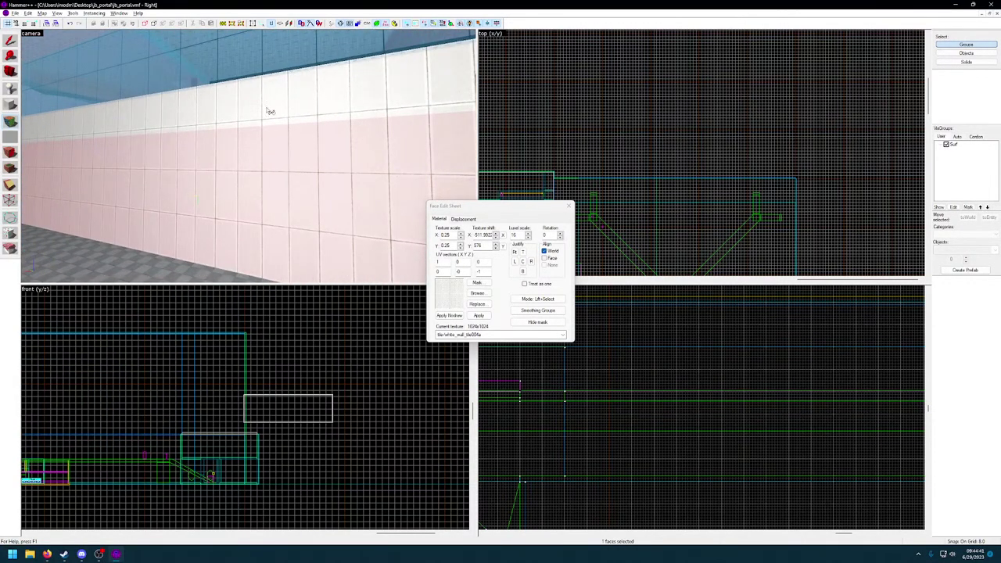
key("z")
key("w")
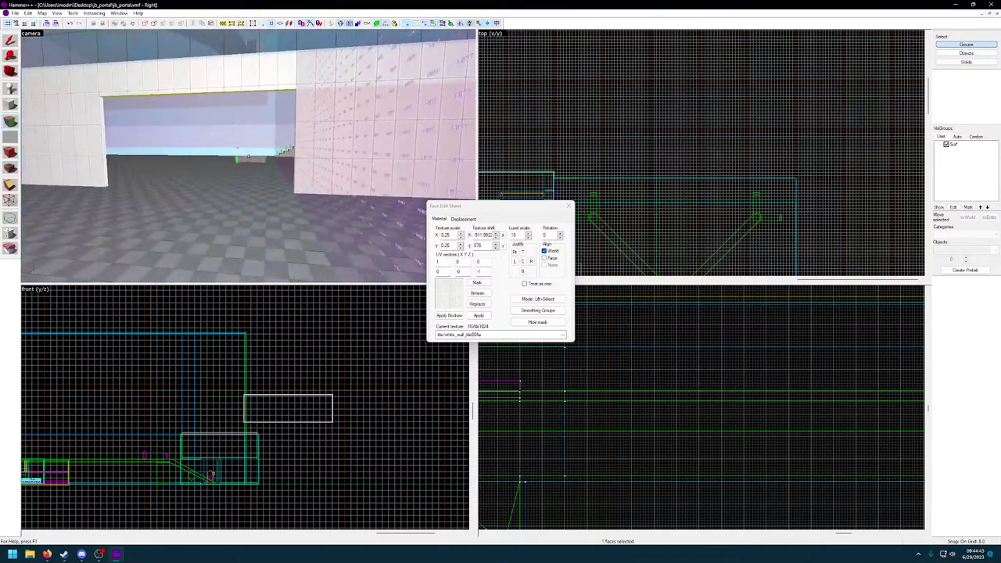
key("d")
key("z")
key("a")
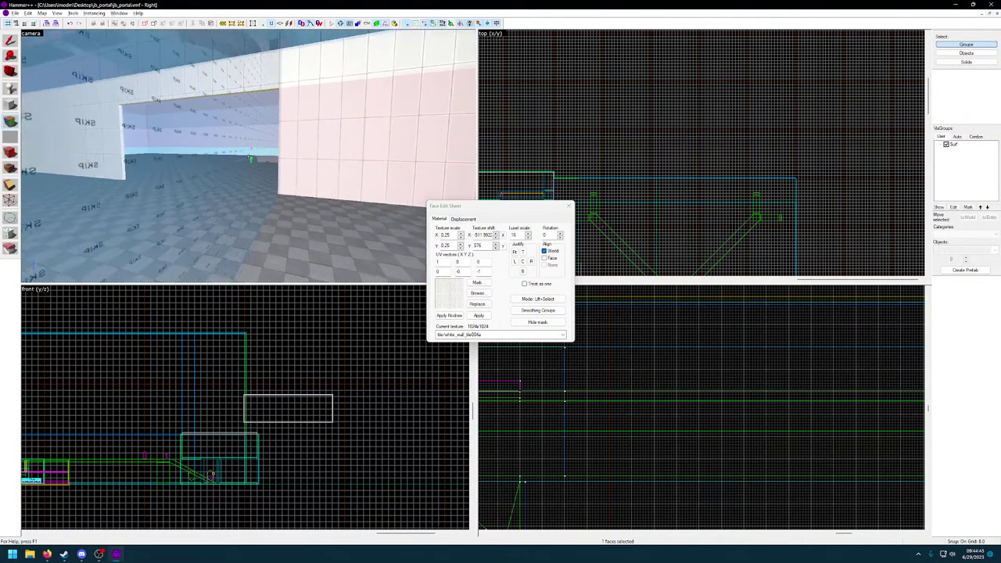
Check the tile alignment on the lower wall sections at both sides of the opening, below the blue windows.
key("z")
key("z")
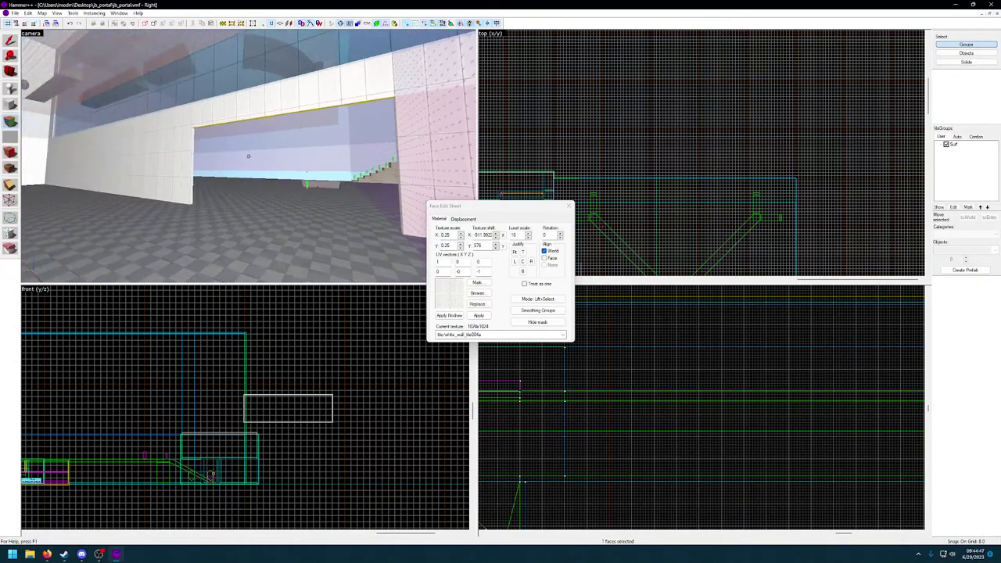
left_click(186, 165)
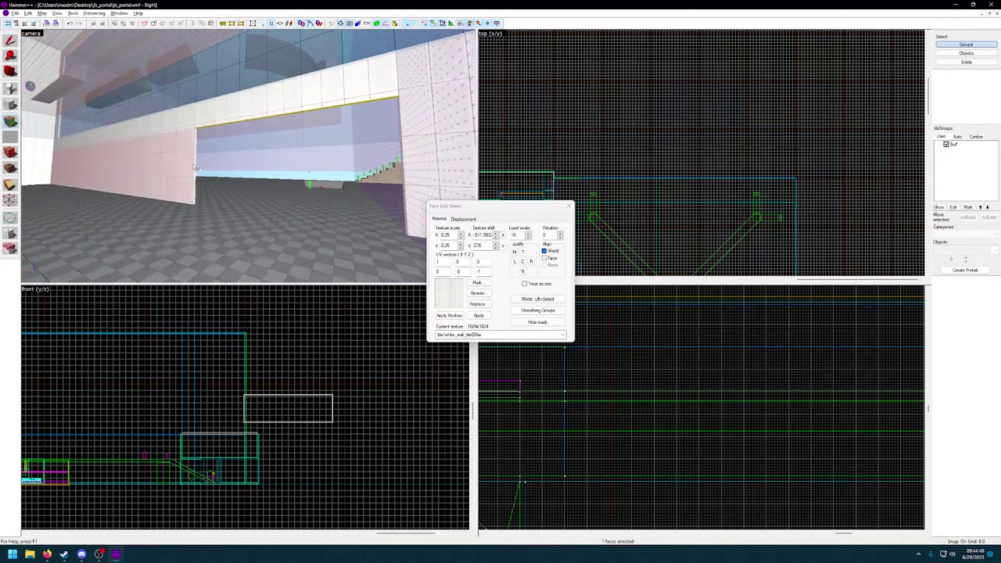
key("z")
key("w")
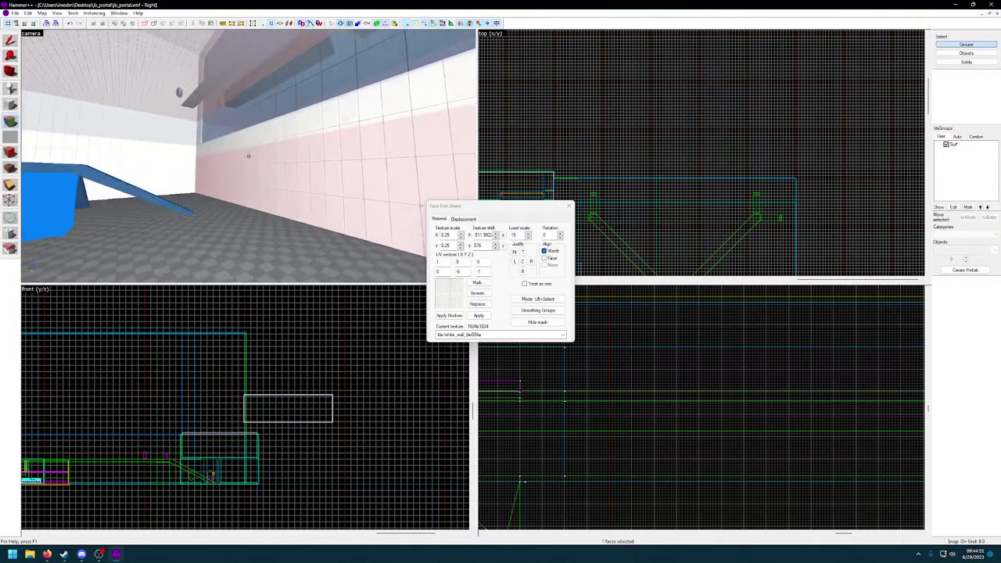
key("z")
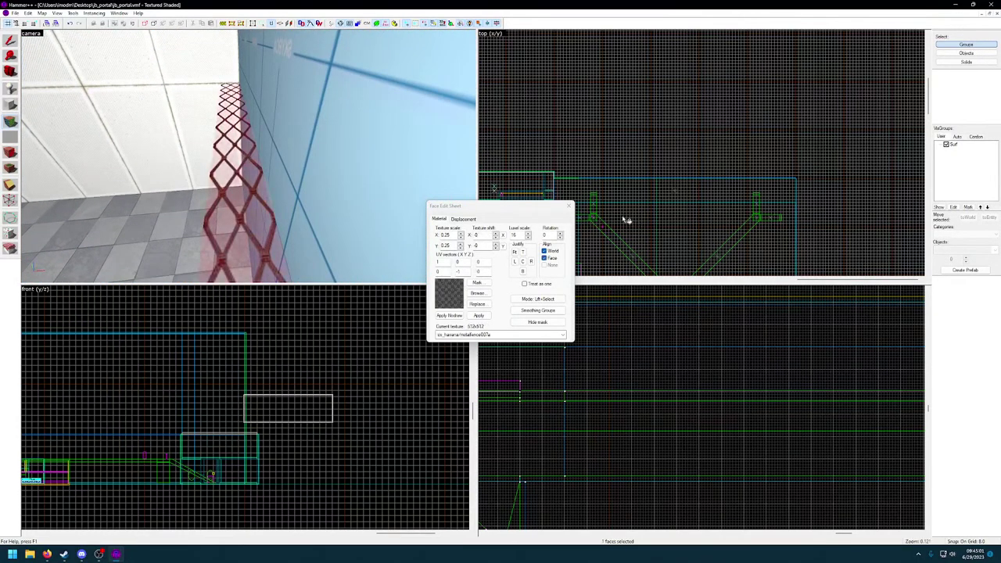
Shorten the fence solid beside the blue wall to 2032 units so its end meets the adjoining wall's face.
left_click(569, 207)
left_click(267, 188)
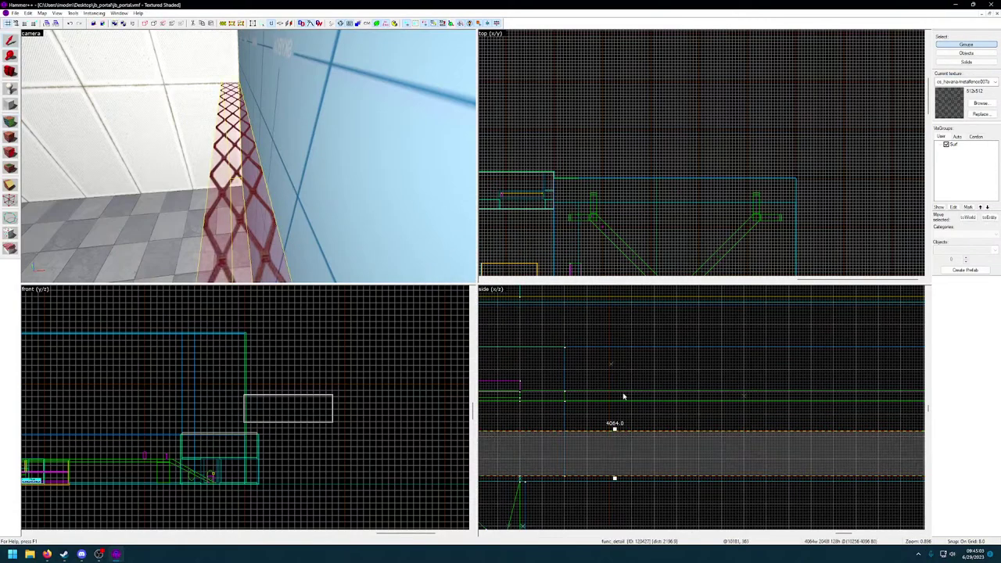
scroll(614, 344, "down", 3)
key("ctrl+e")
scroll(649, 209, "down", 4)
scroll(693, 186, "up", 8)
middle_click_drag(815, 97, 693, 208)
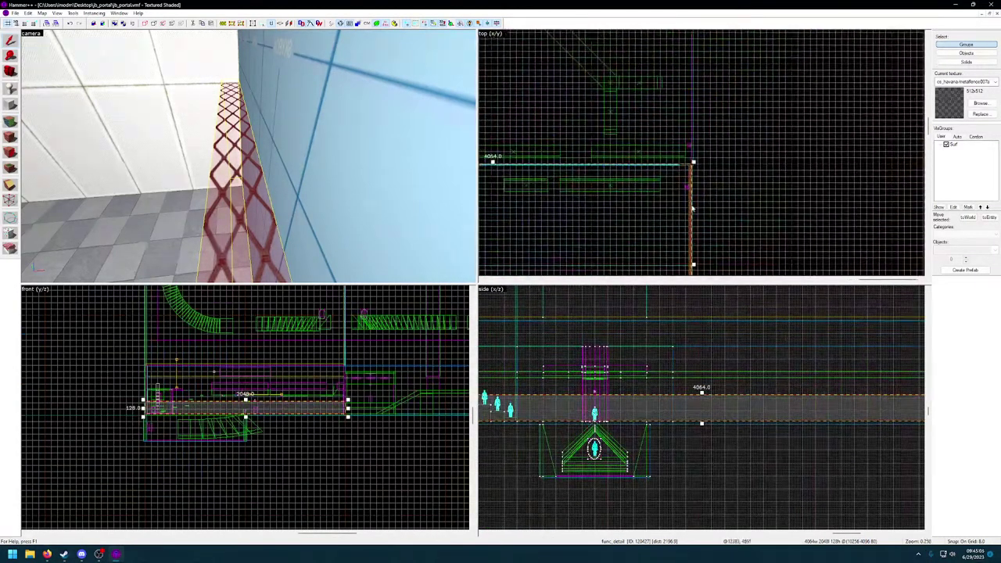
scroll(693, 208, "up", 1)
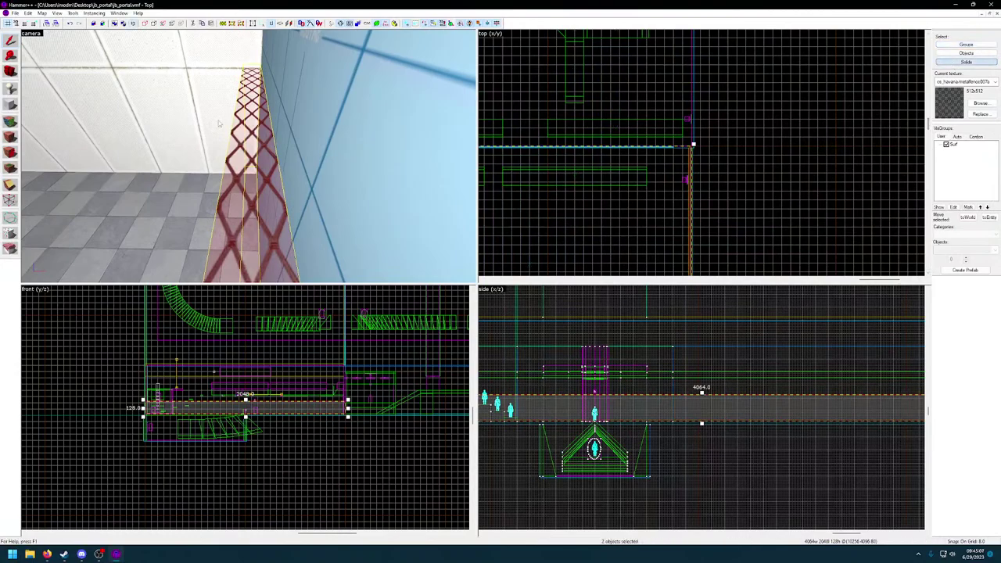
left_click(220, 124)
left_click(257, 123)
scroll(703, 144, "up", 11)
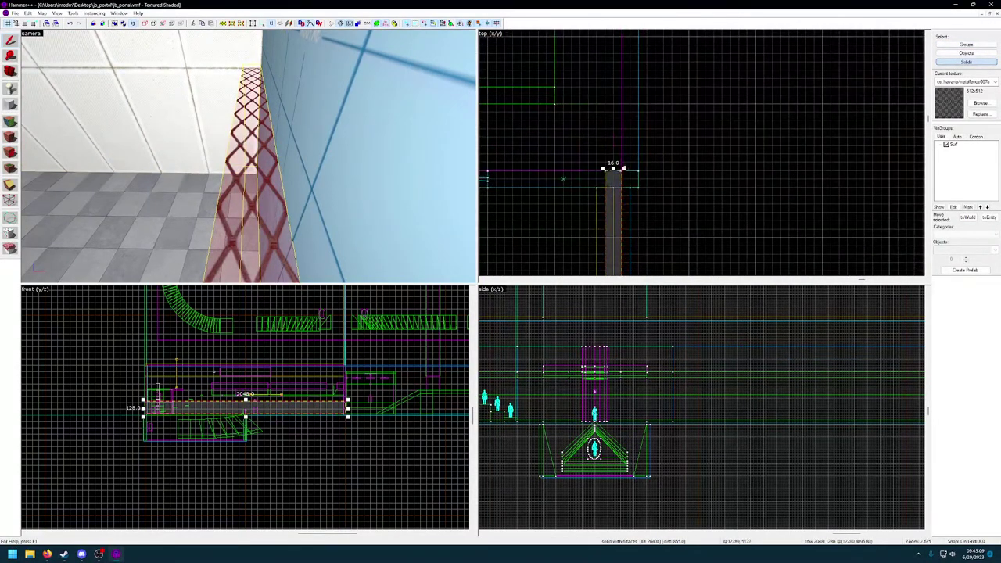
left_click_drag(614, 169, 614, 186)
Examine the fence end, the main room and the tiled walls around the concrete passage.
key("z")
key("w")
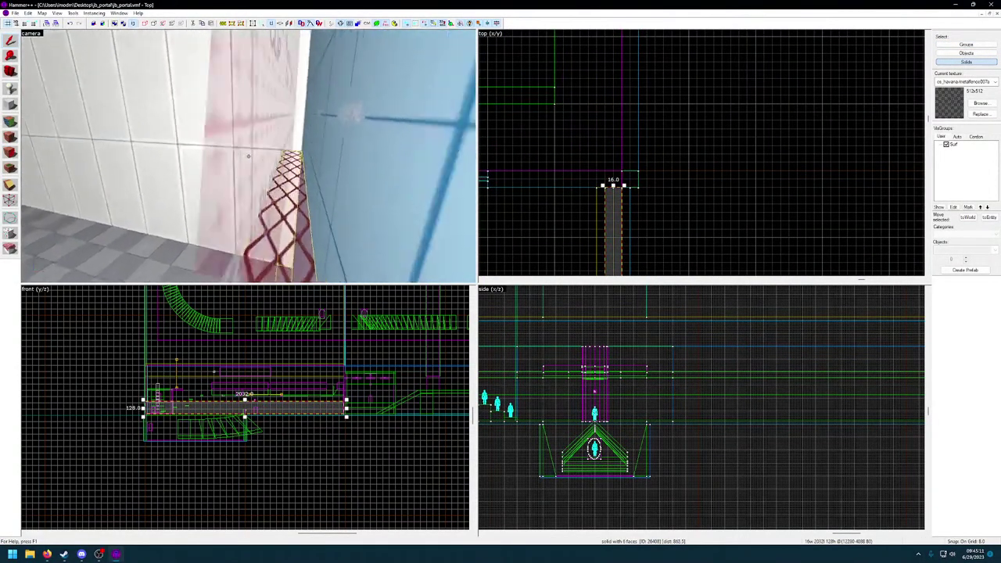
key("w")
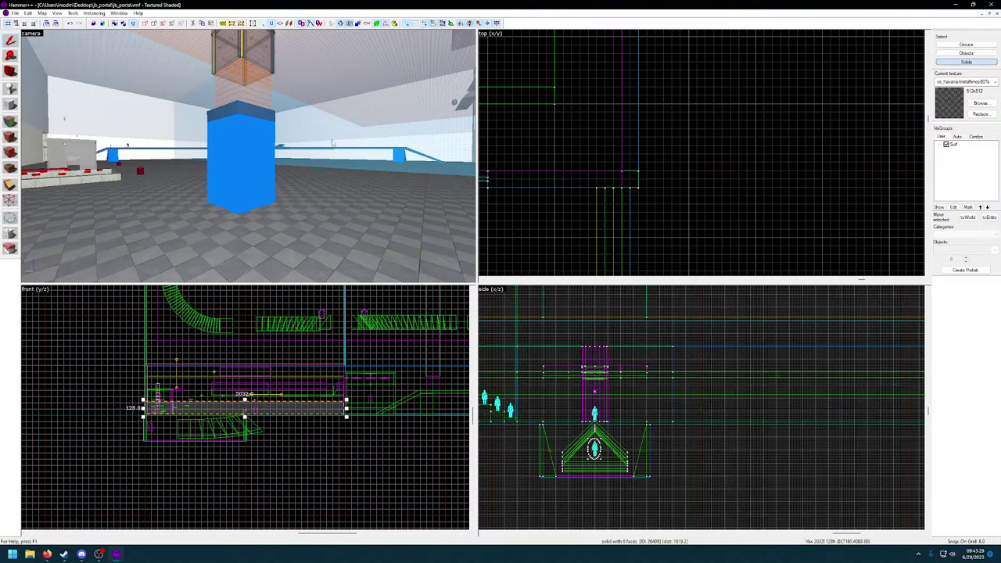
left_click(248, 157)
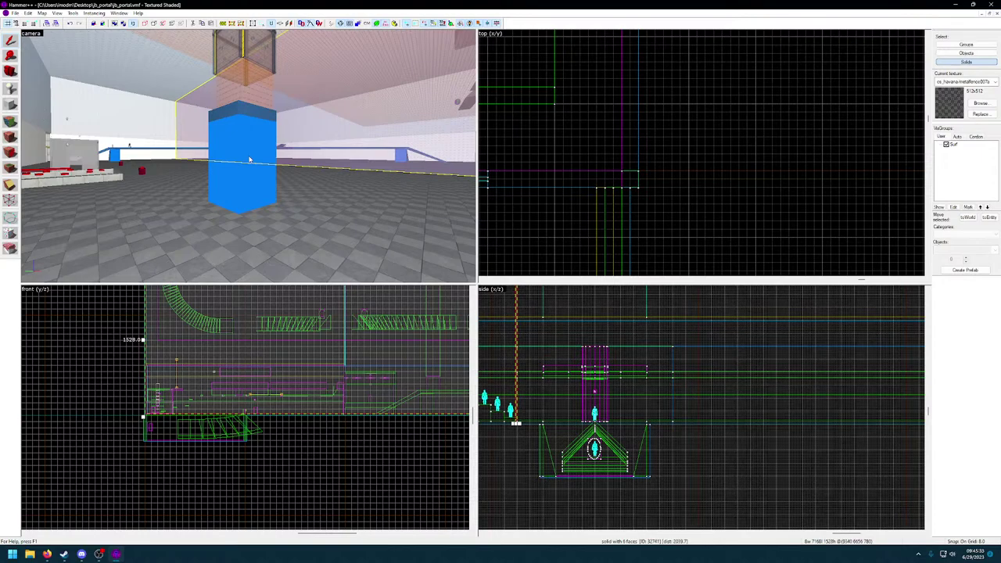
key("z")
key("w")
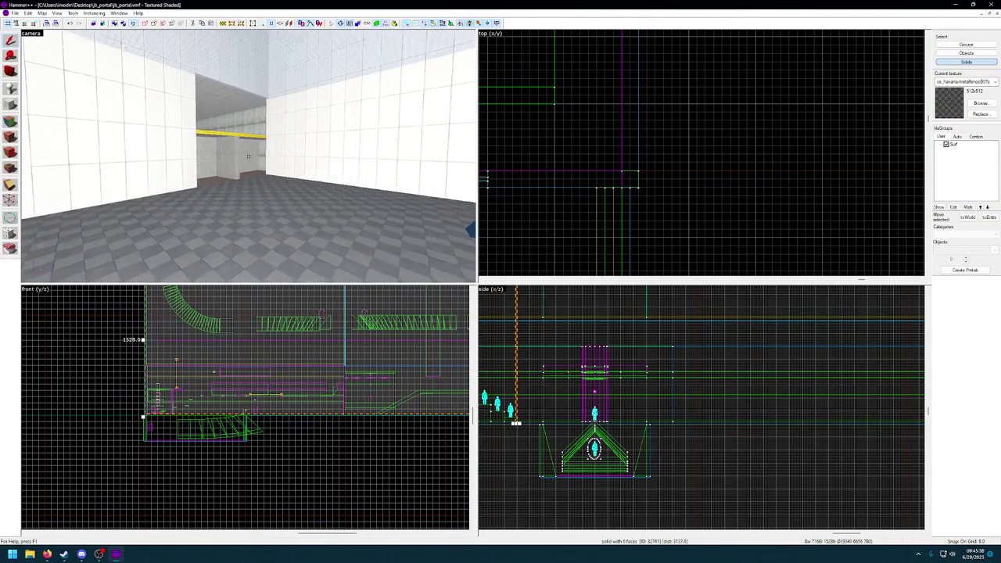
key("w")
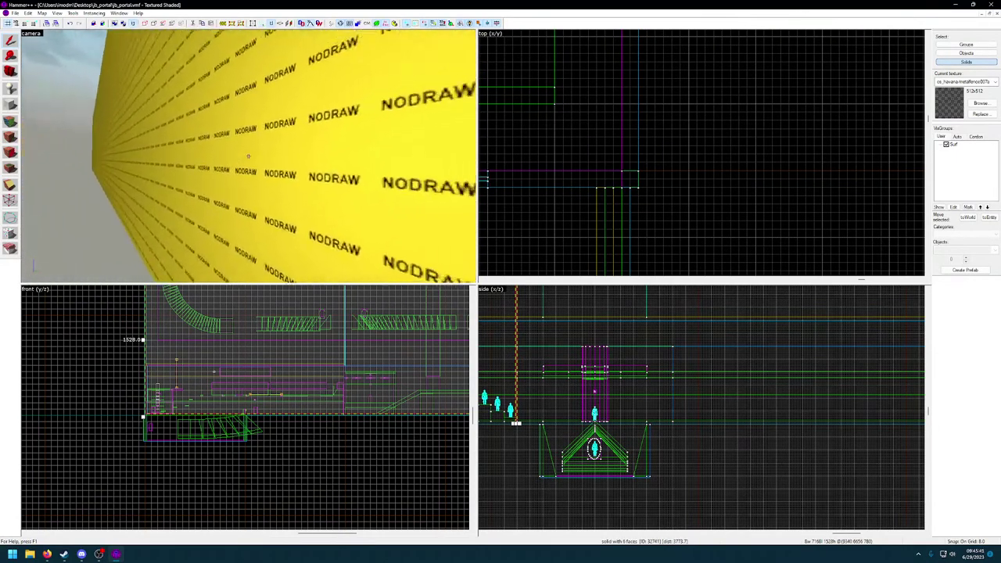
key("w")
key("z")
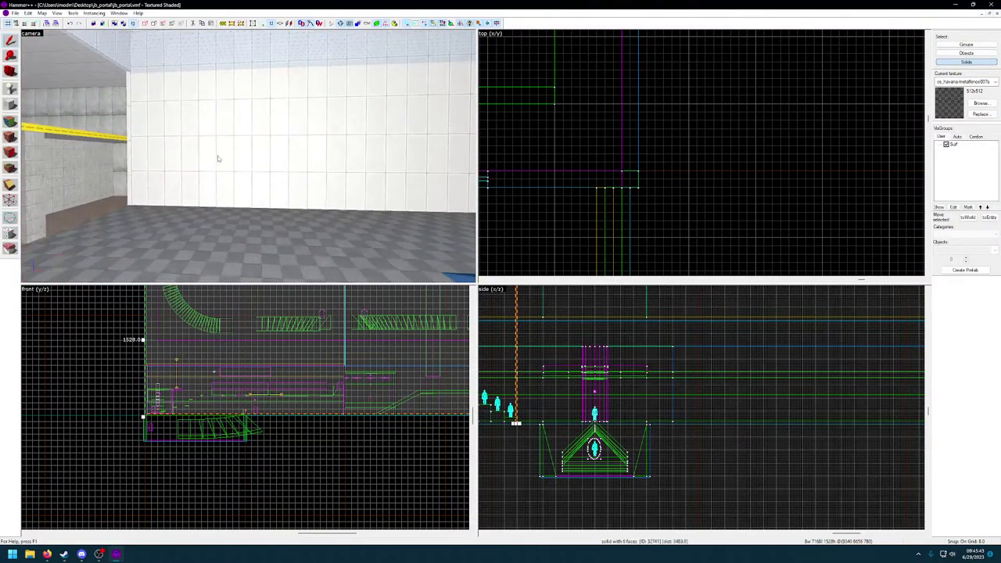
Check the texture settings of the tiled wall faces at the edge beside the concrete passage.
key("w")
key("d")
left_click(14, 124)
key("z")
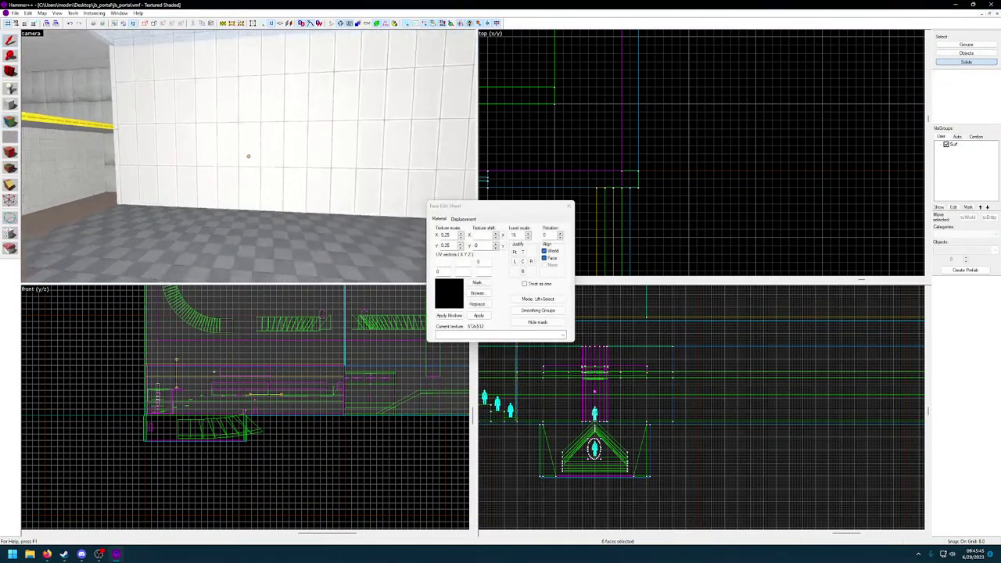
key("z")
left_click(239, 161)
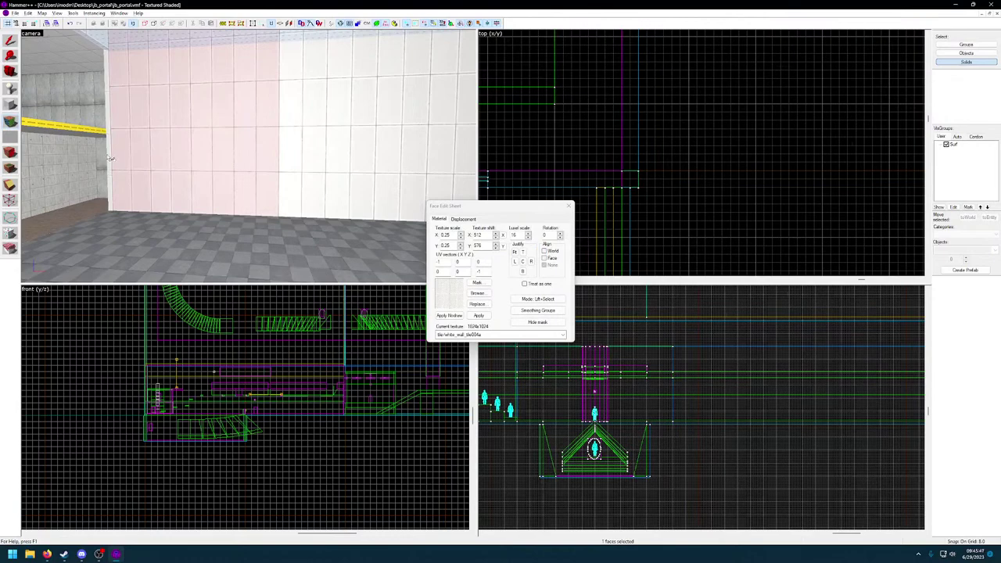
key("z")
key("w")
key("z")
left_click(265, 157)
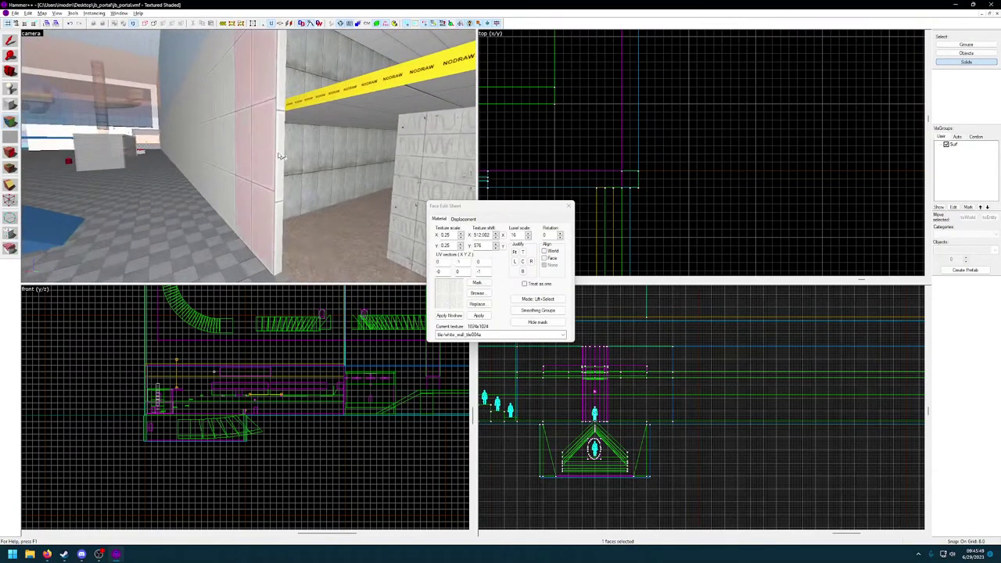
key("z")
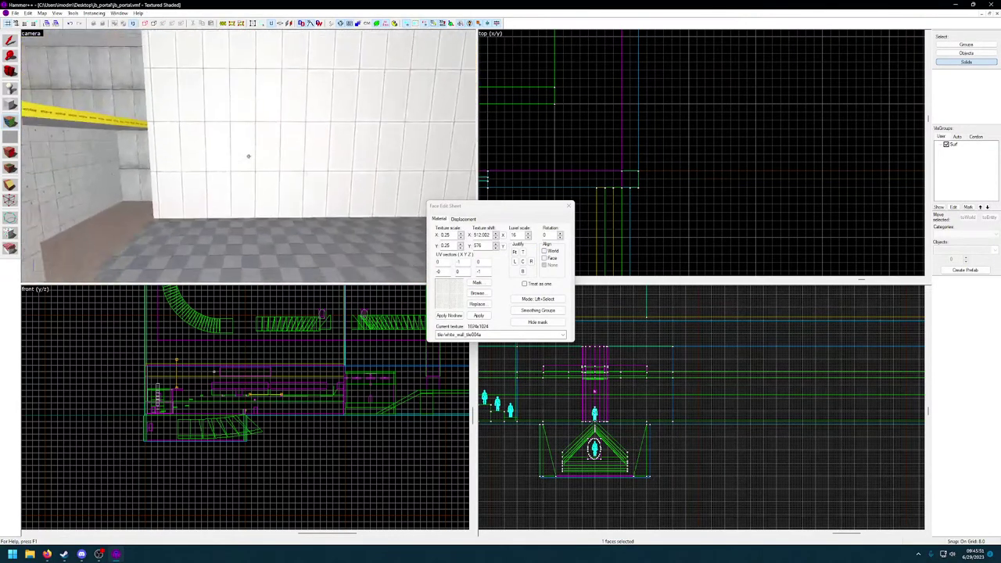
key("z")
left_click(569, 206)
Draw a block outline 64 wide, 128 high and 16 units thick at the base of the tiled wall section beside the passage.
left_click(250, 138)
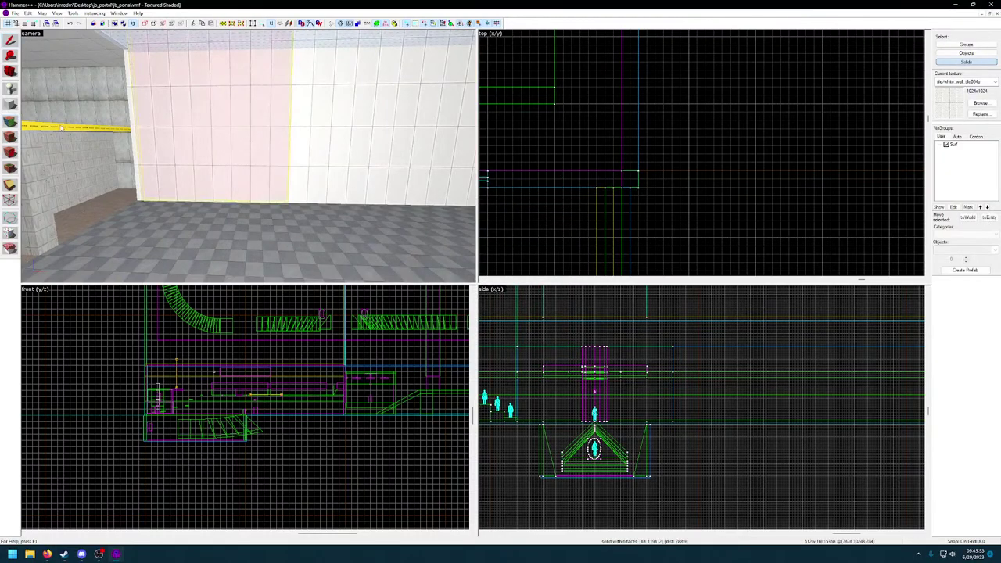
key("ctrl+e")
scroll(723, 415, "down", 4)
scroll(715, 446, "up", 9)
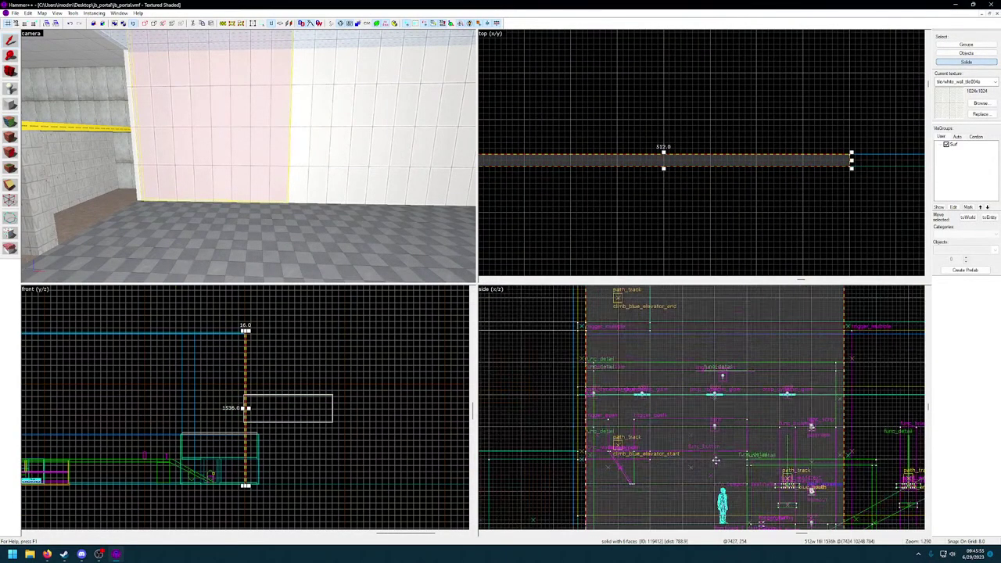
middle_click_drag(673, 462, 668, 326)
key("z")
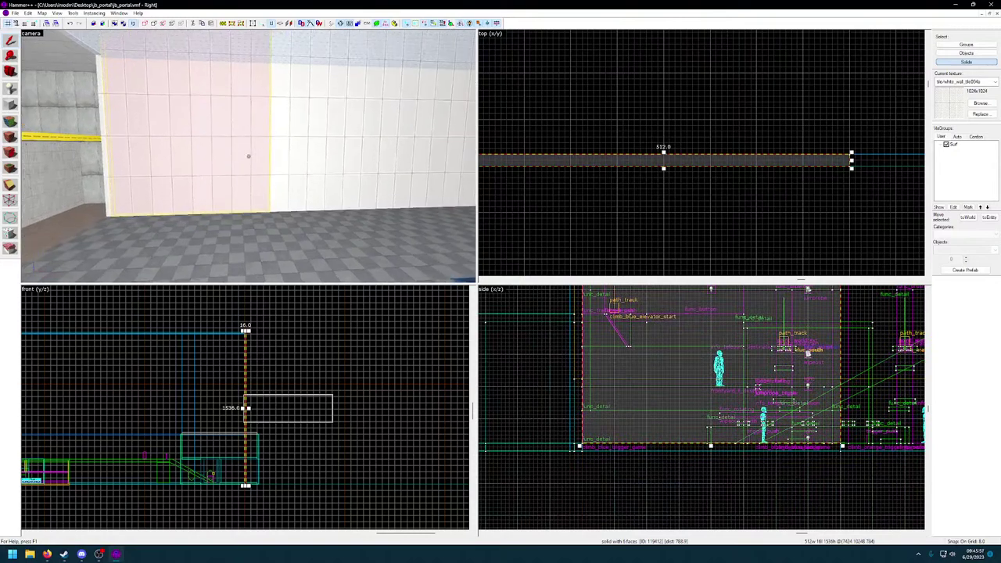
key("z")
left_click(9, 106)
scroll(284, 413, "down", 1)
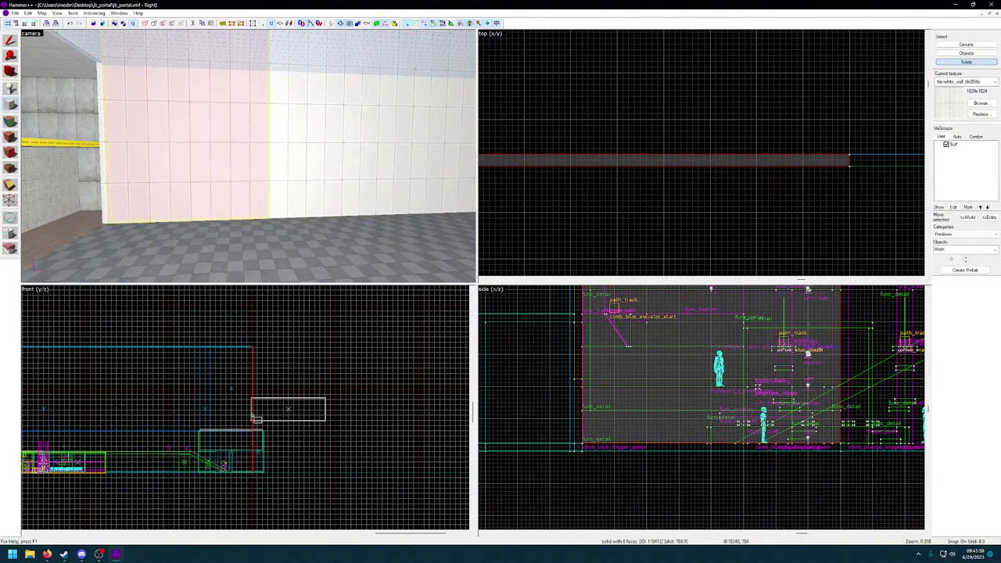
scroll(253, 421, "up", 1)
left_click(10, 41)
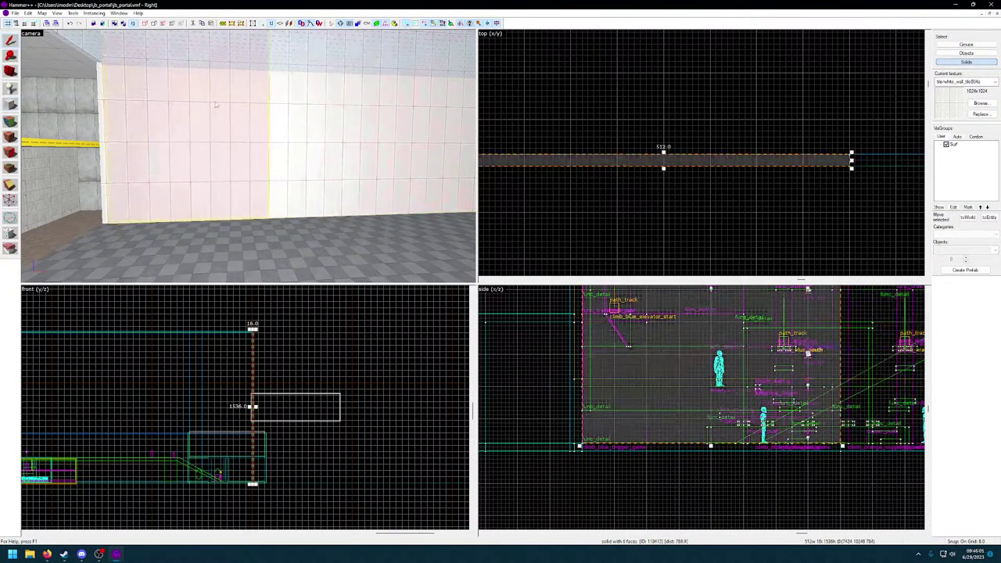
left_click(10, 105)
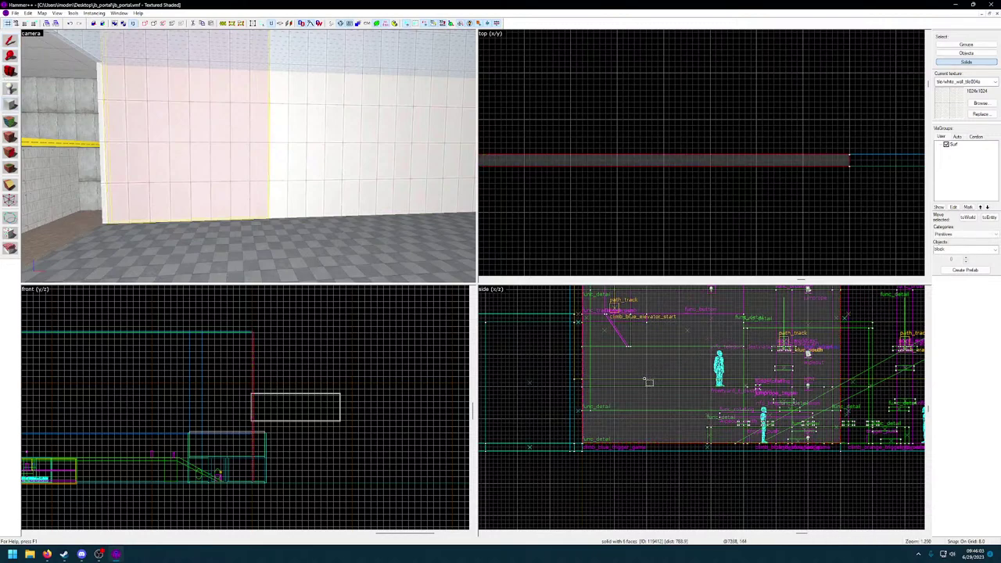
left_click_drag(674, 420, 692, 446)
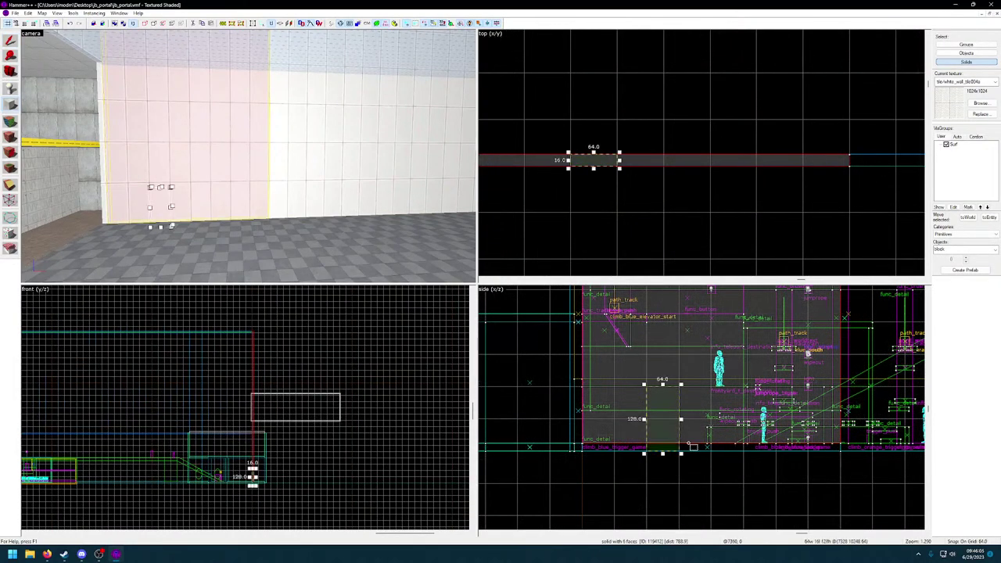
scroll(668, 415, "up", 5)
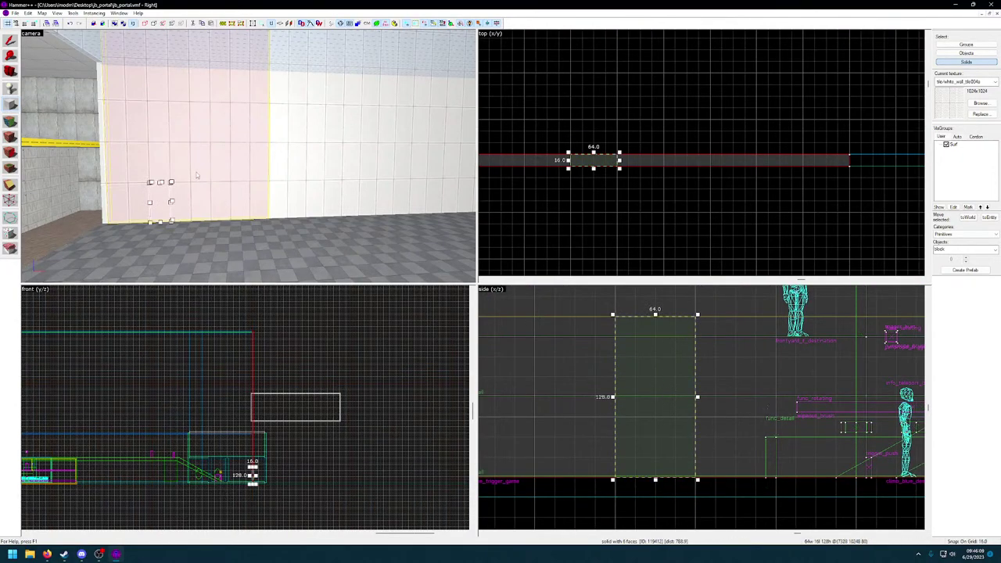
Move the block outline out of the wall so it stands directly against its room-side face.
key("z")
key("z")
middle_click_drag(588, 189, 662, 164)
left_click_drag(667, 134, 667, 145)
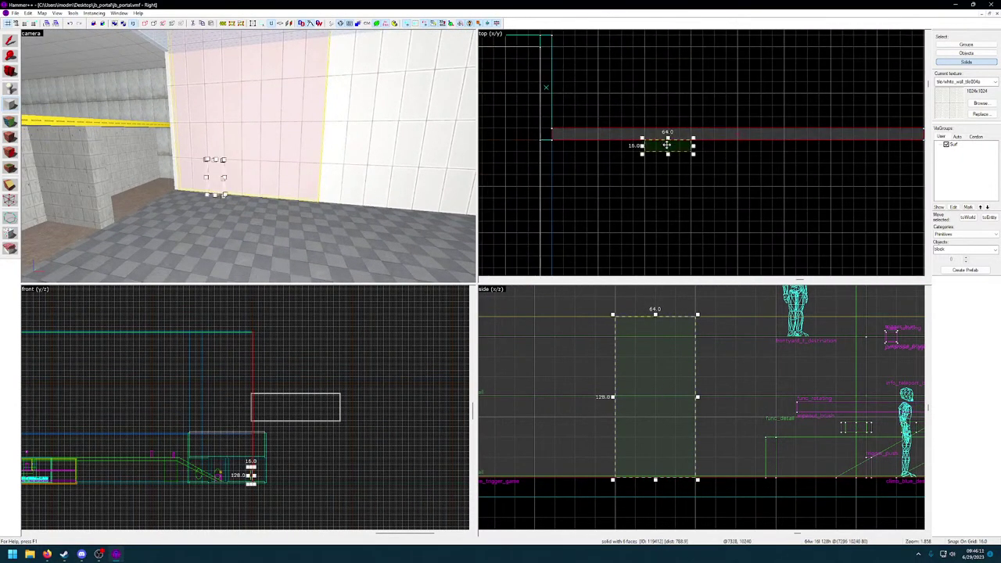
Choose the tools/toolsnodraw texture and create the block from the outline.
left_click(979, 103)
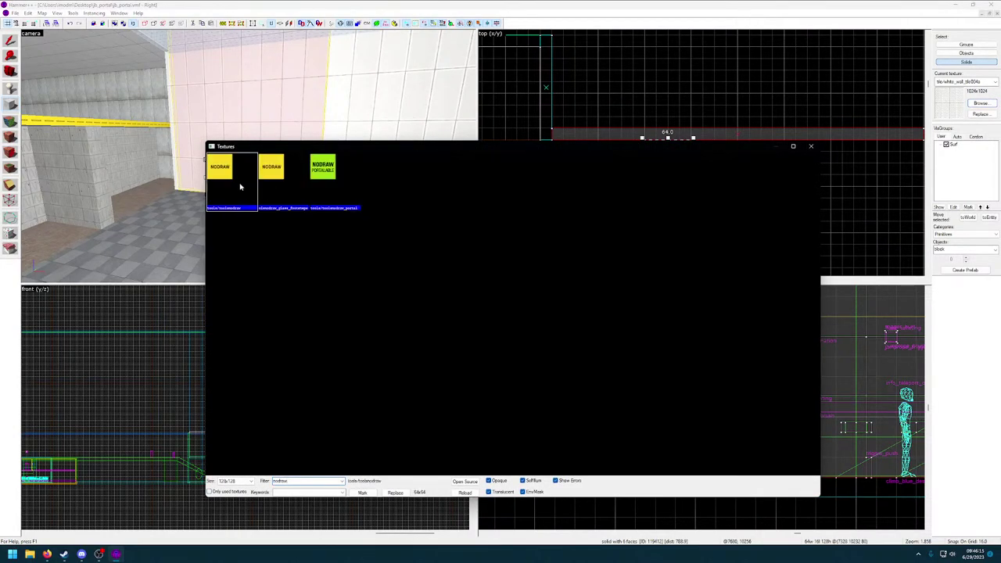
double_click(240, 187)
key("shift+t")
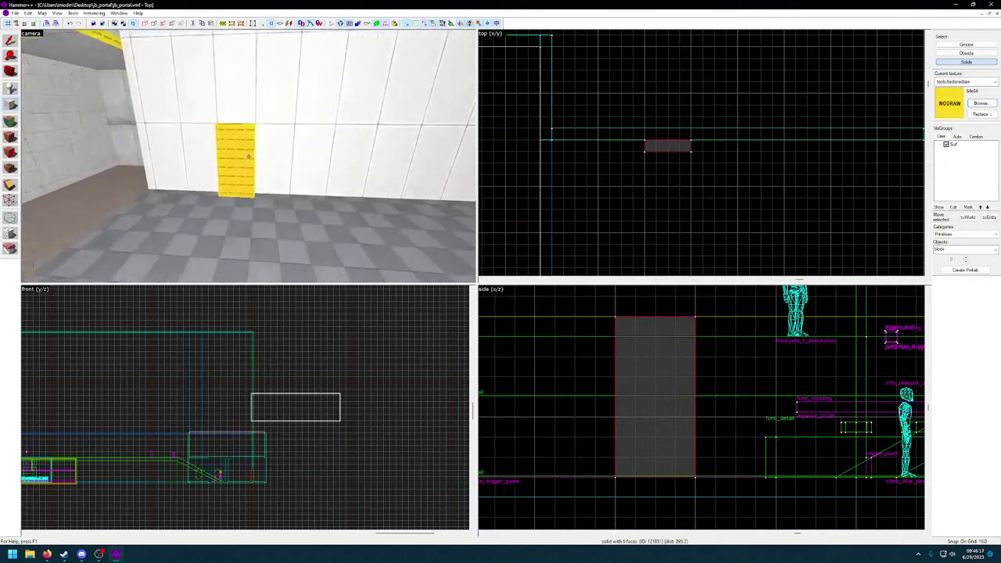
Filter the textures by white_wall and apply tile/white_wall_tile004a_bottom to the nodraw block's front face.
key("shift+a")
left_click(489, 295)
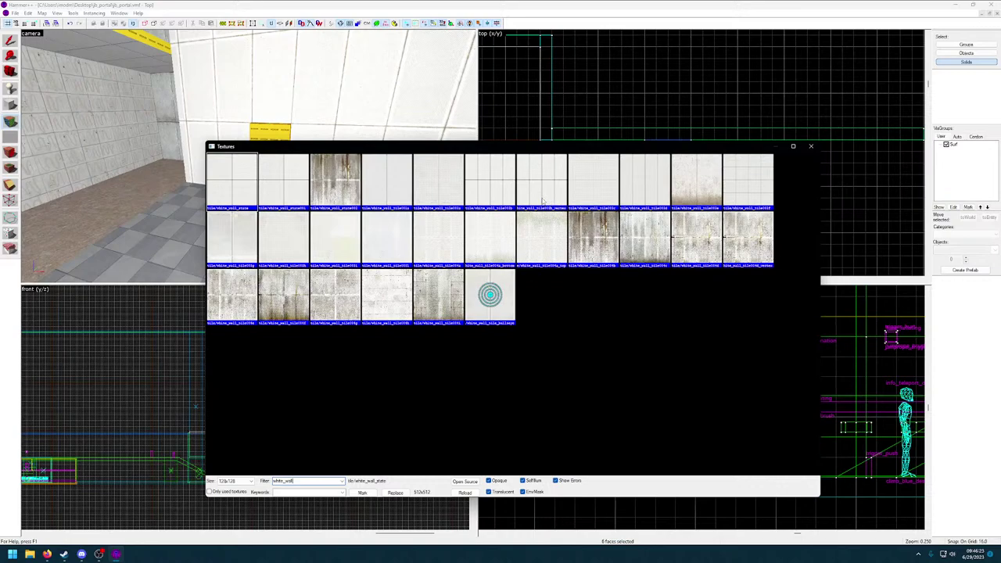
double_click(488, 236)
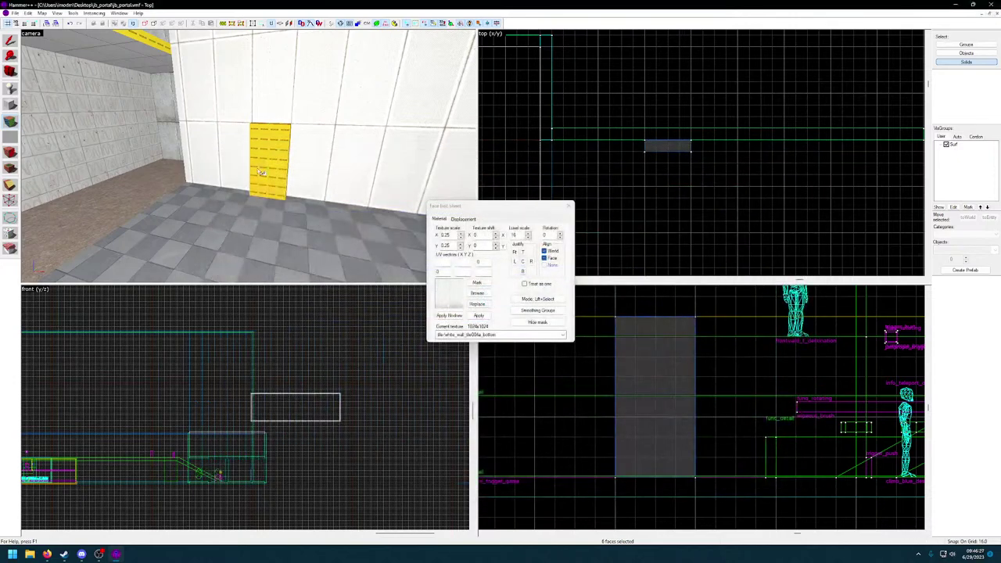
key("z")
key("w")
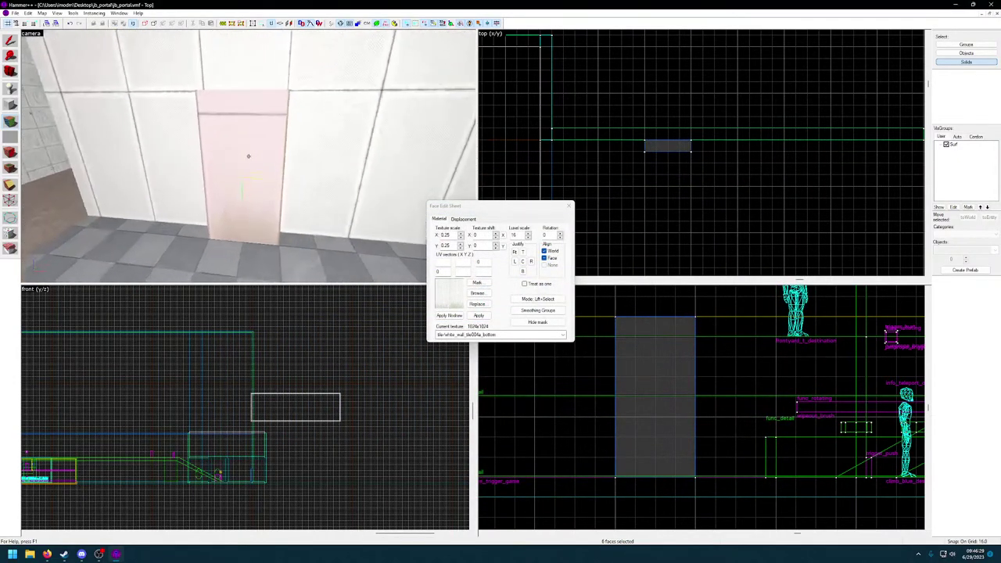
Copy the tiled wall's texture and alignment onto the front face of the nodraw block.
key("s")
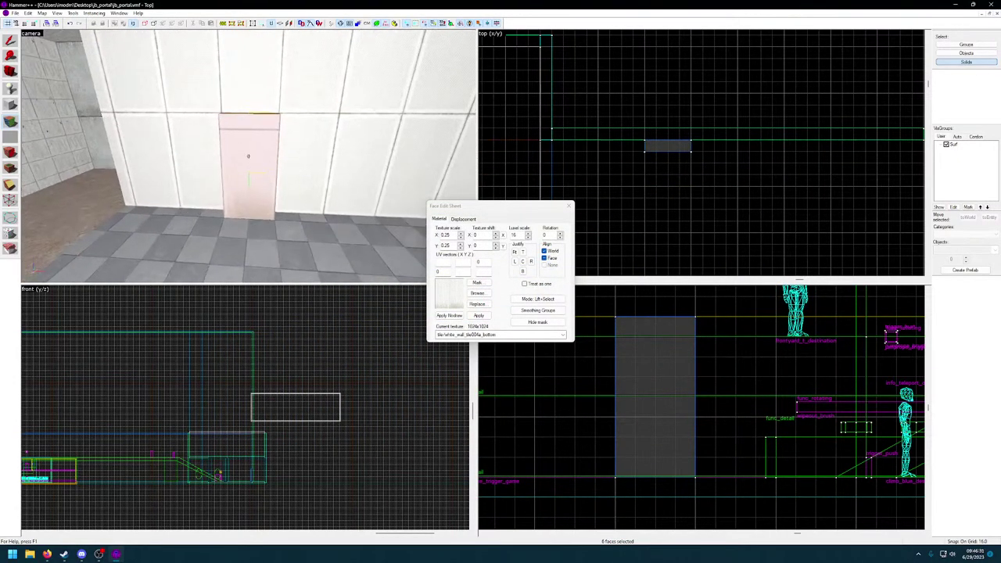
key("d")
key("w")
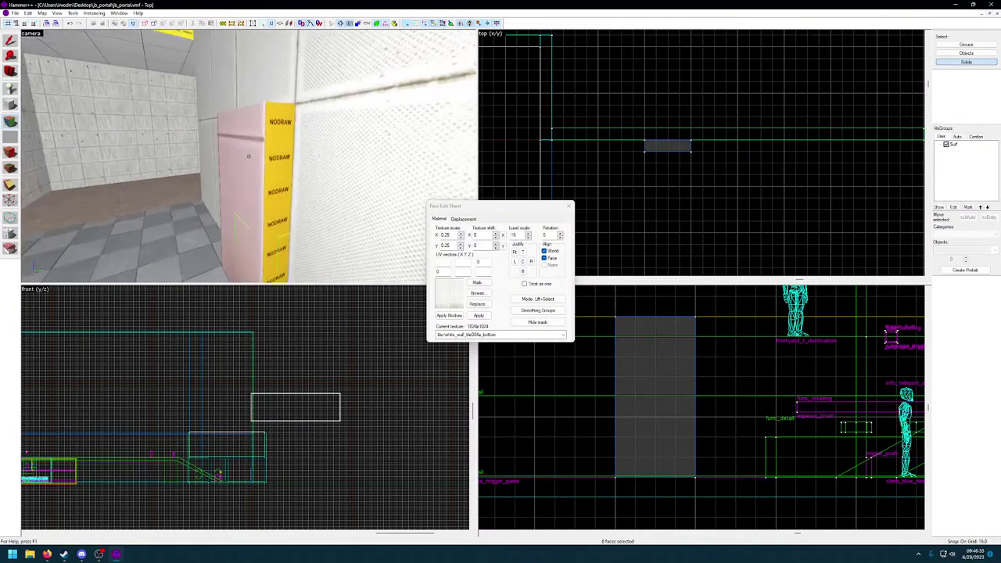
key("z")
left_click(314, 165)
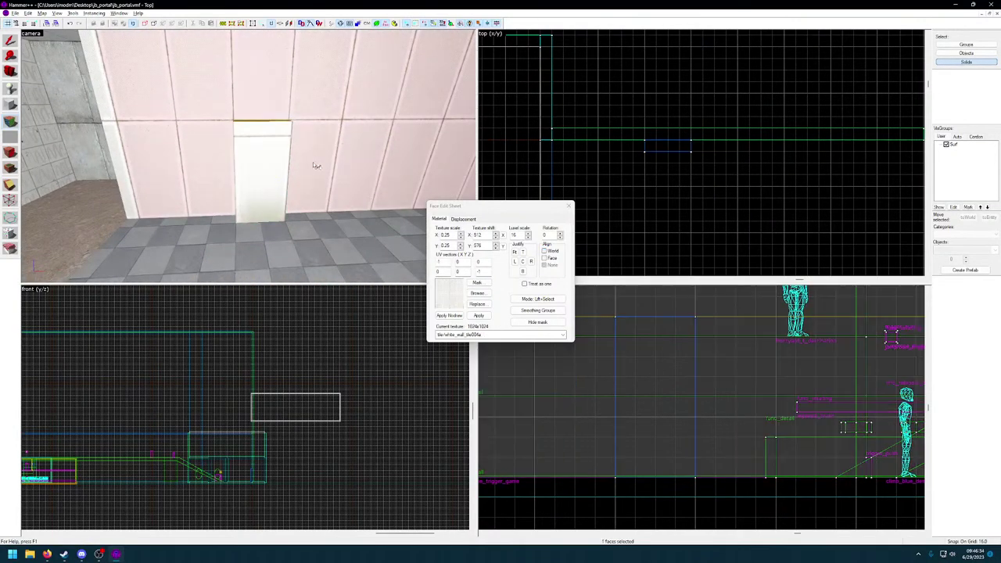
key("z")
key("z")
right_click(251, 160)
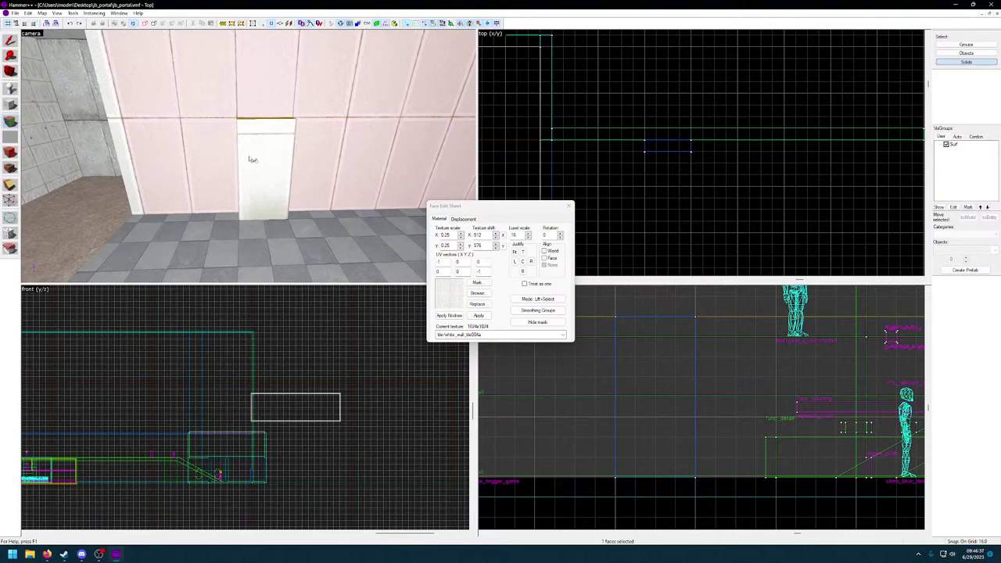
left_click(264, 161)
left_click(320, 157)
right_click(260, 156)
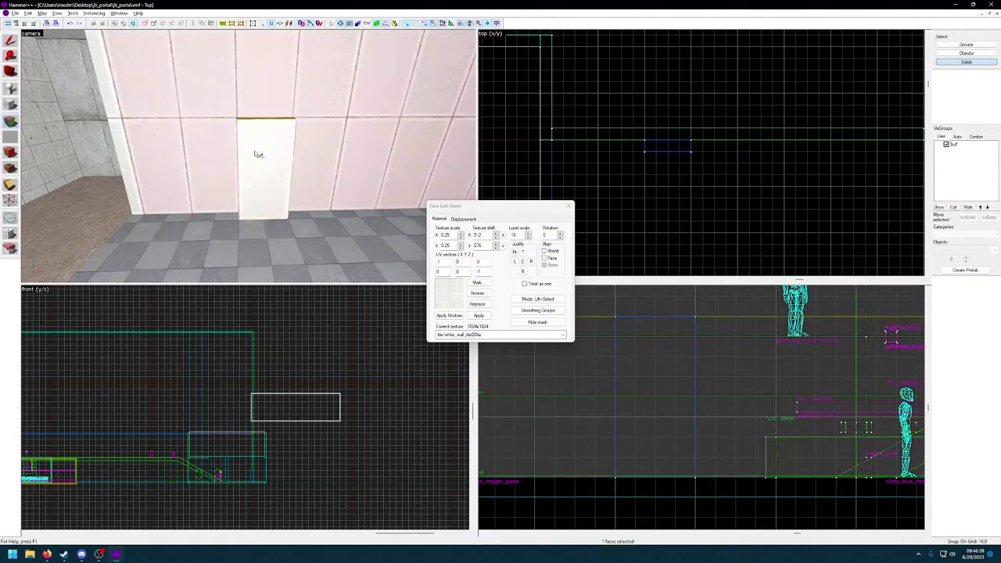
Apply the tile/white_wall_tile004a_bottom texture to the block's front face only.
left_click(265, 157)
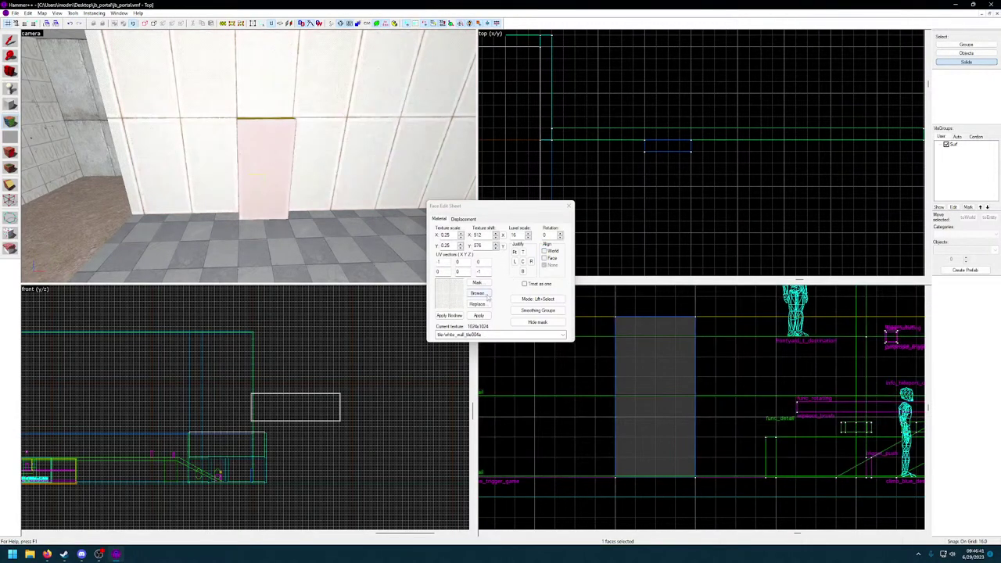
left_click(487, 295)
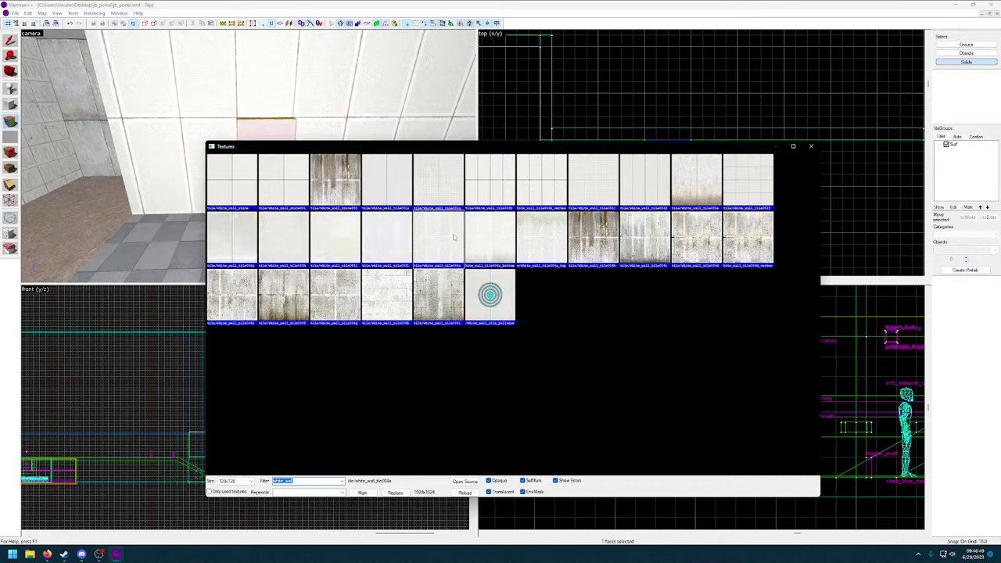
double_click(486, 244)
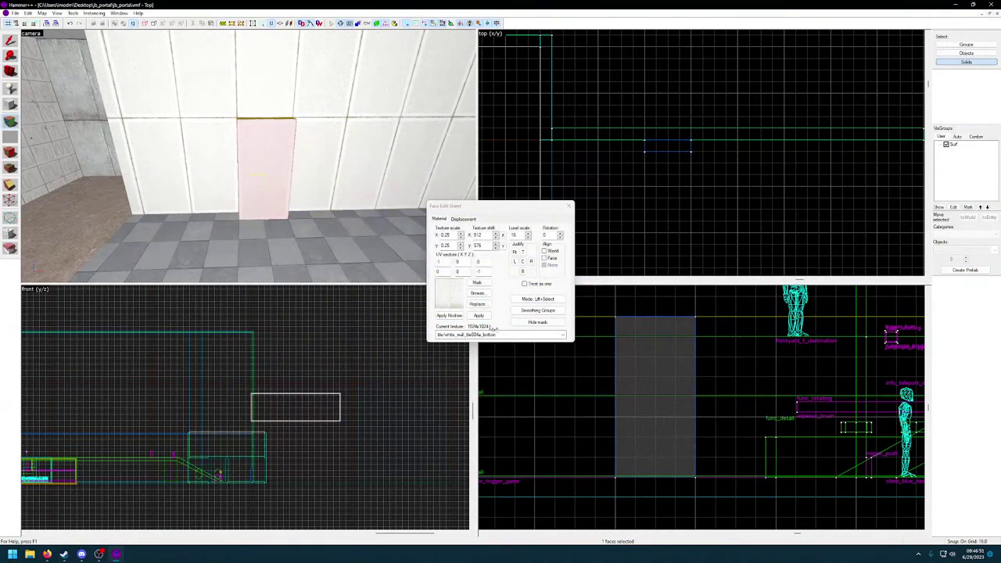
key("z")
key("w")
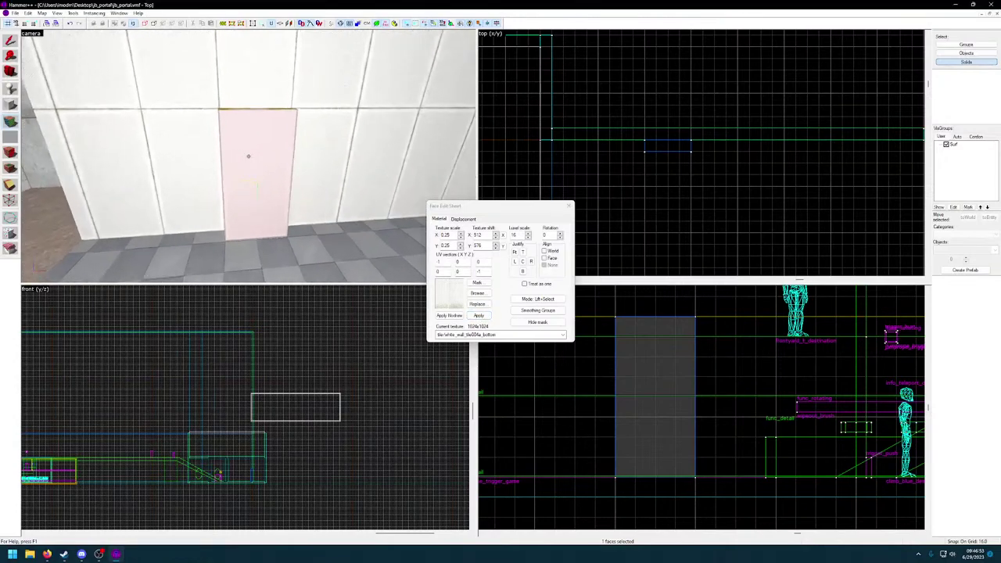
key("z")
scroll(252, 159, "down", 5)
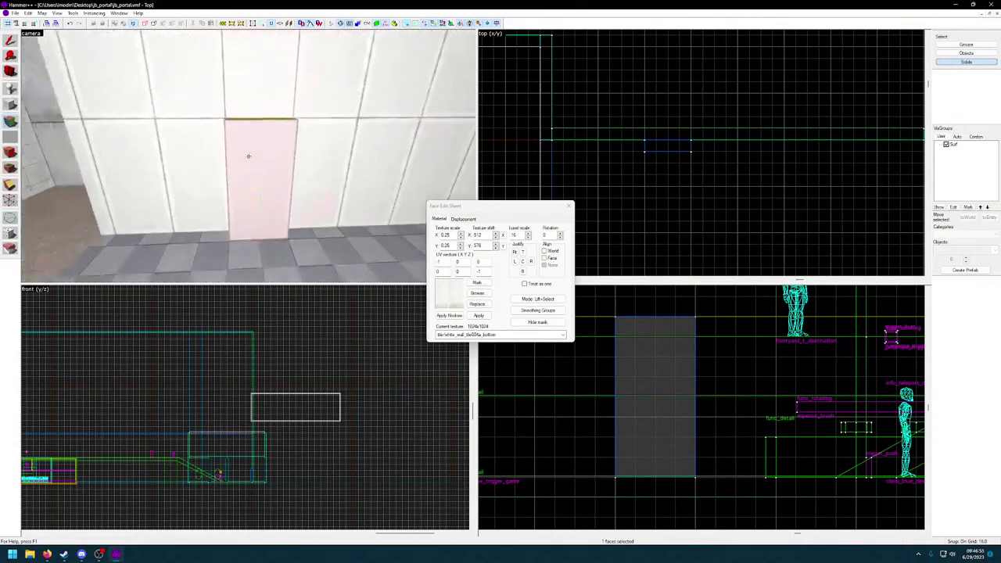
Reset the front face's texture shift to 0 on X and Y, and justify the texture to the bottom.
type("0")
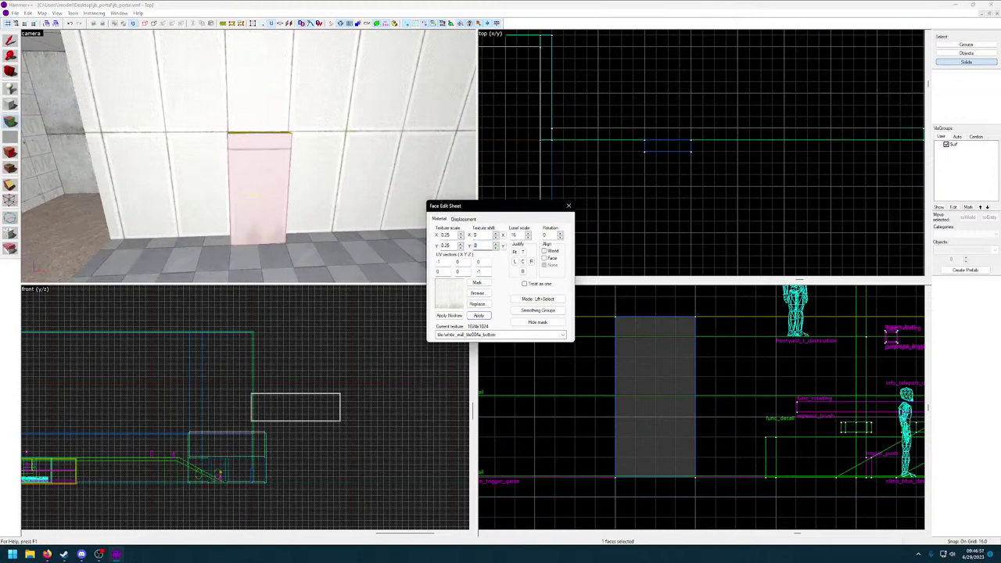
type("zz")
left_click(524, 272)
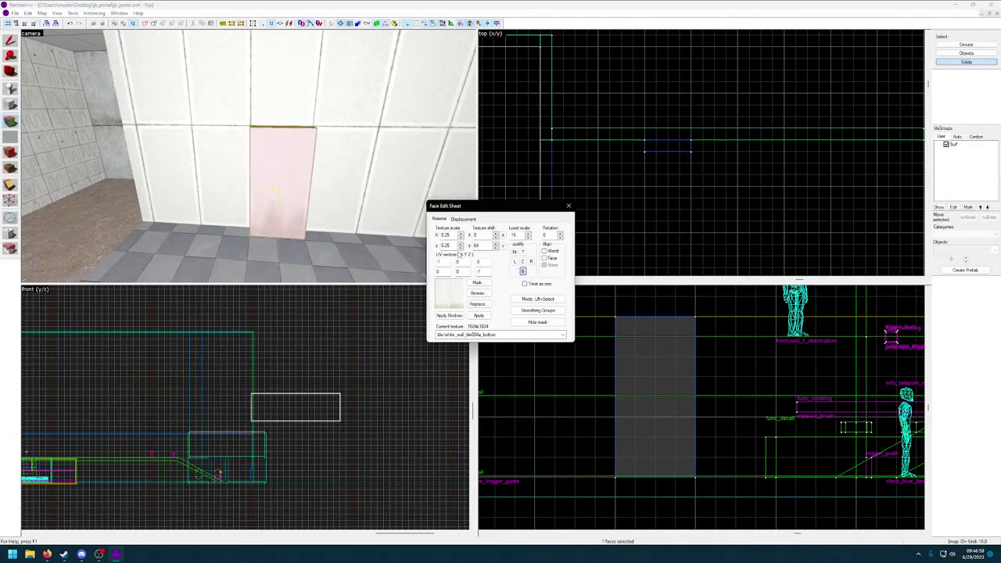
key("z")
key("z")
key("s")
key("z")
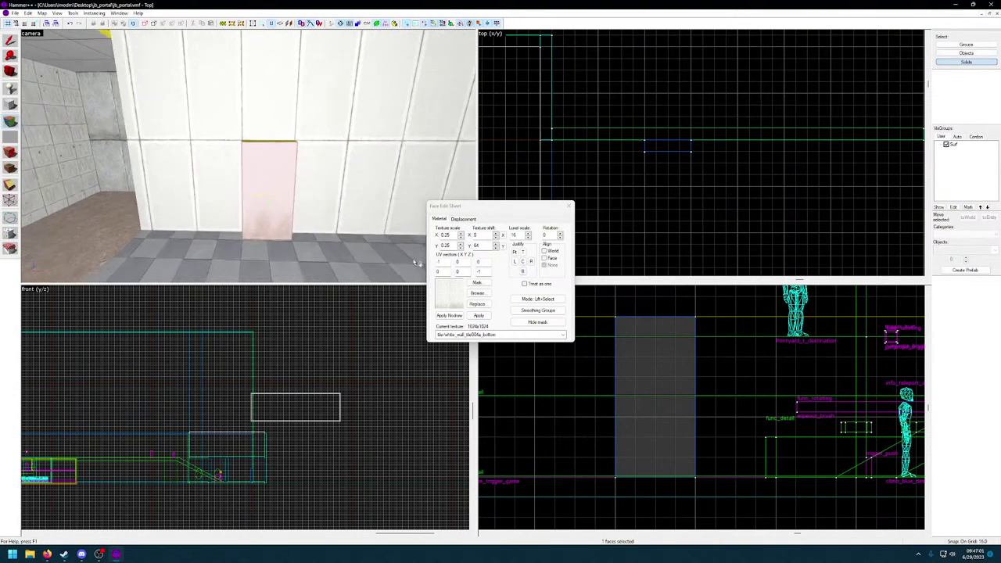
Select the 512-wide wall section behind the block and lay a horizontal clip line 112 units above its base.
left_click(572, 208)
left_click(442, 175)
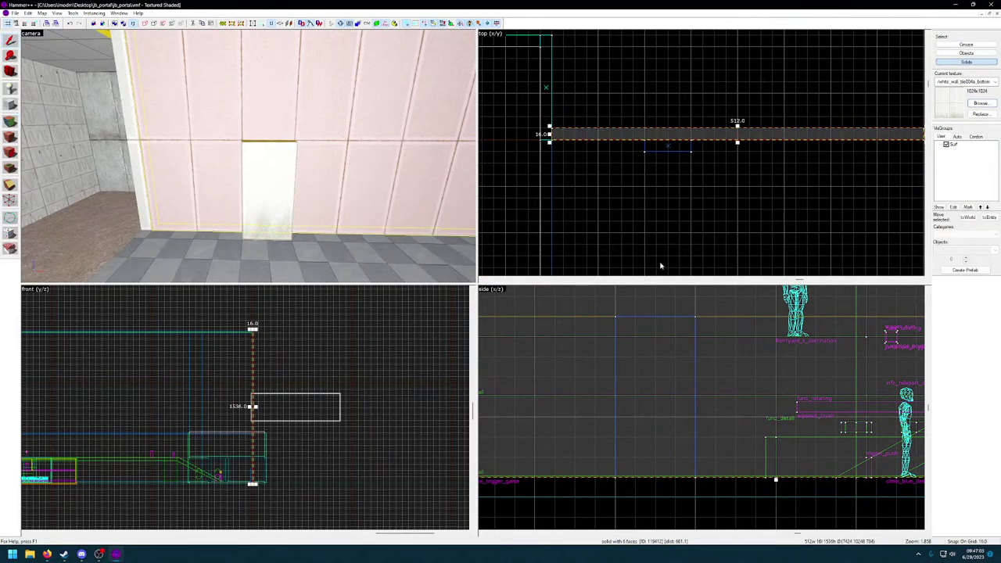
scroll(699, 432, "down", 2)
scroll(686, 418, "up", 2)
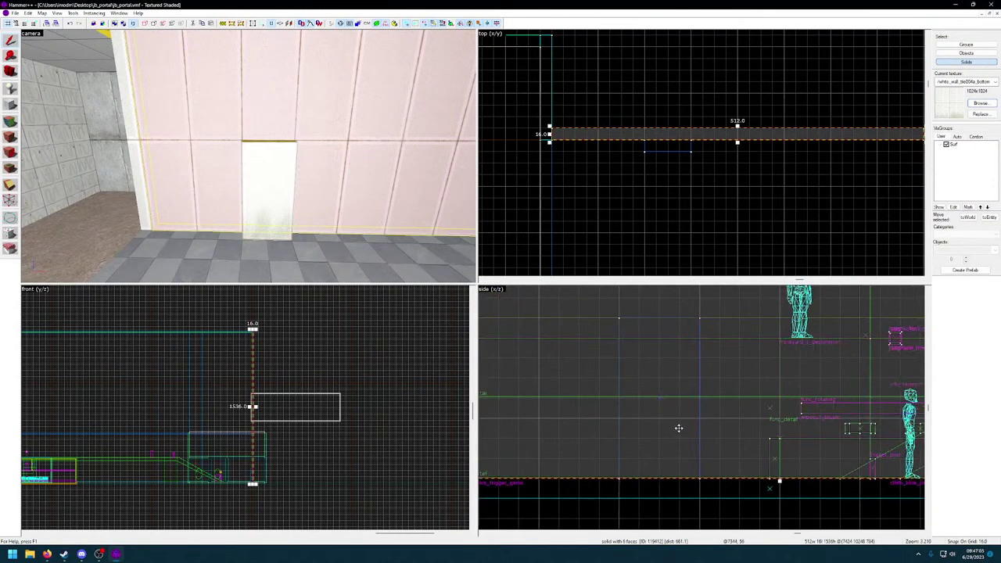
left_click(624, 440)
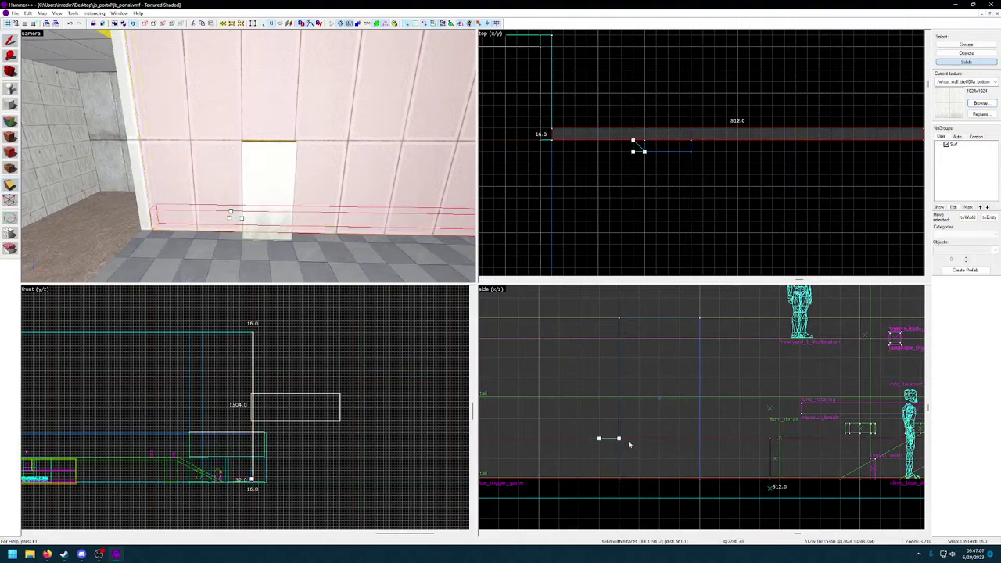
left_click_drag(639, 418, 639, 399)
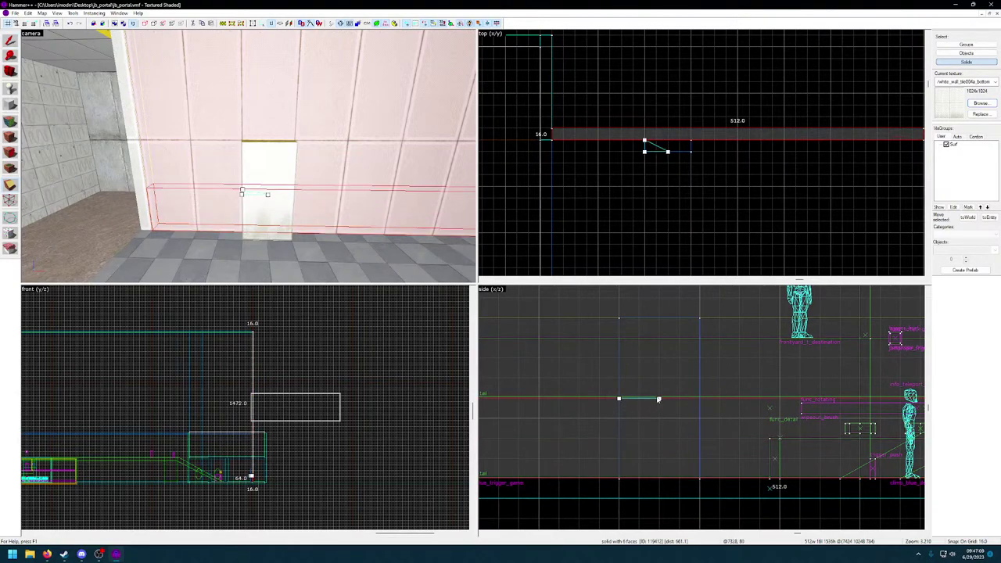
left_click_drag(624, 338, 662, 339)
Raise the clip line to 128 units, level with the block's top, and cut away the wall section below it.
key("z")
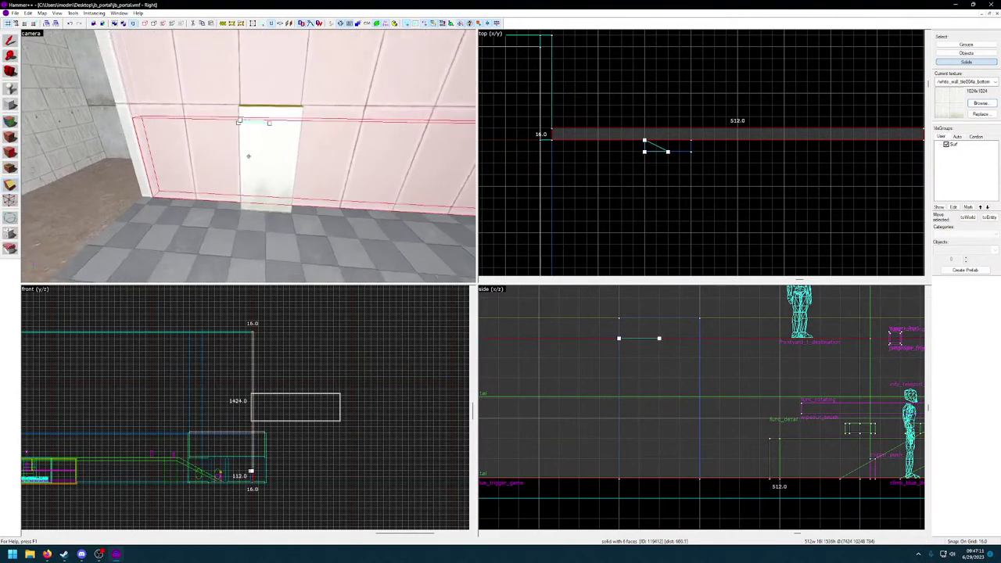
key("w")
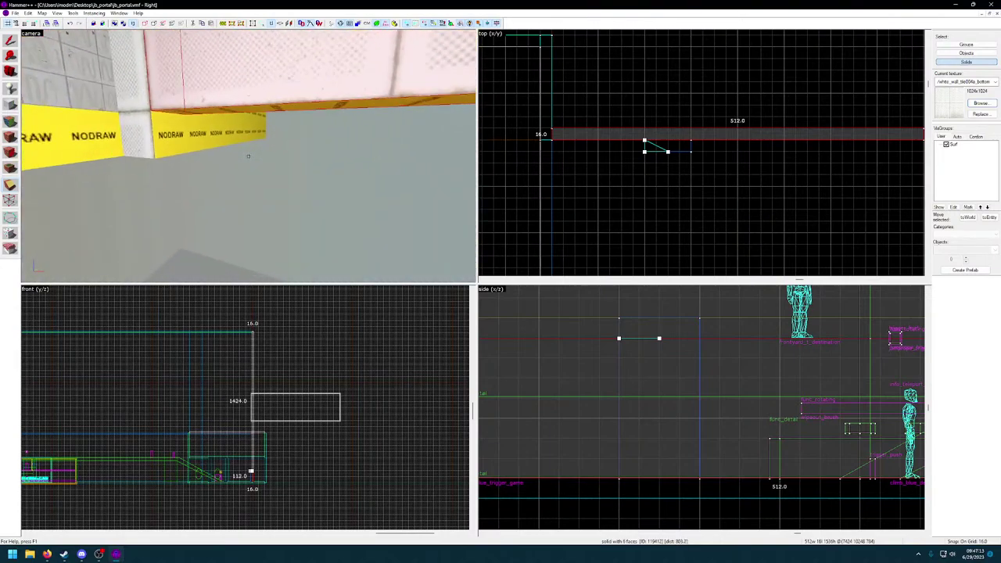
key("s")
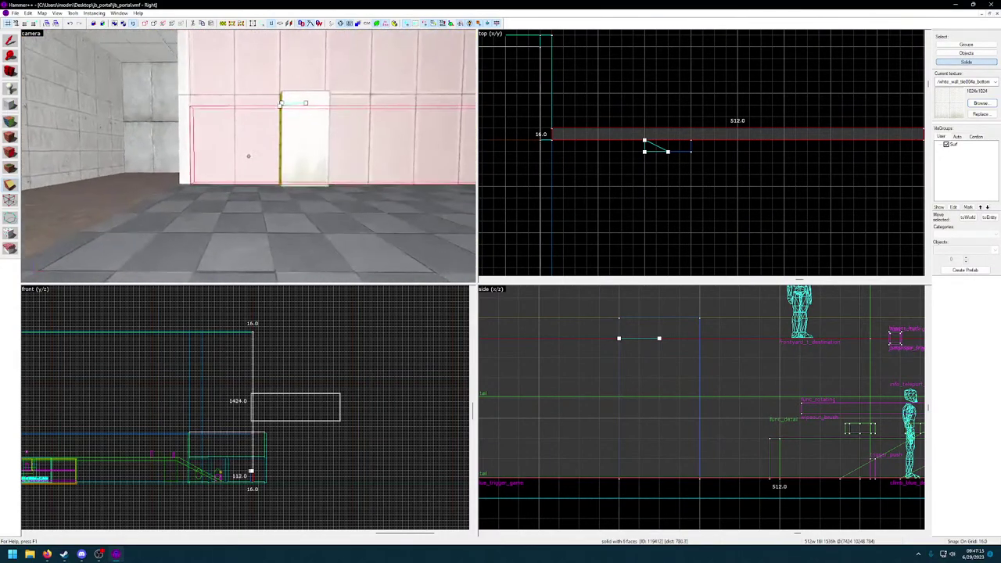
key("s")
key("z")
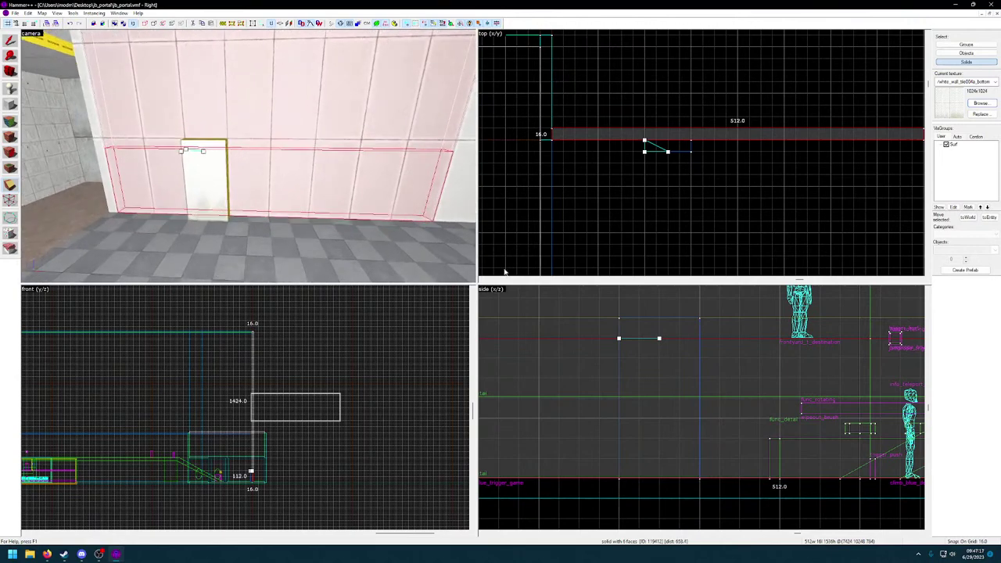
mouse_move(649, 339)
left_mouse_down()
mouse_move(657, 324)
mouse_move(689, 321)
left_mouse_up()
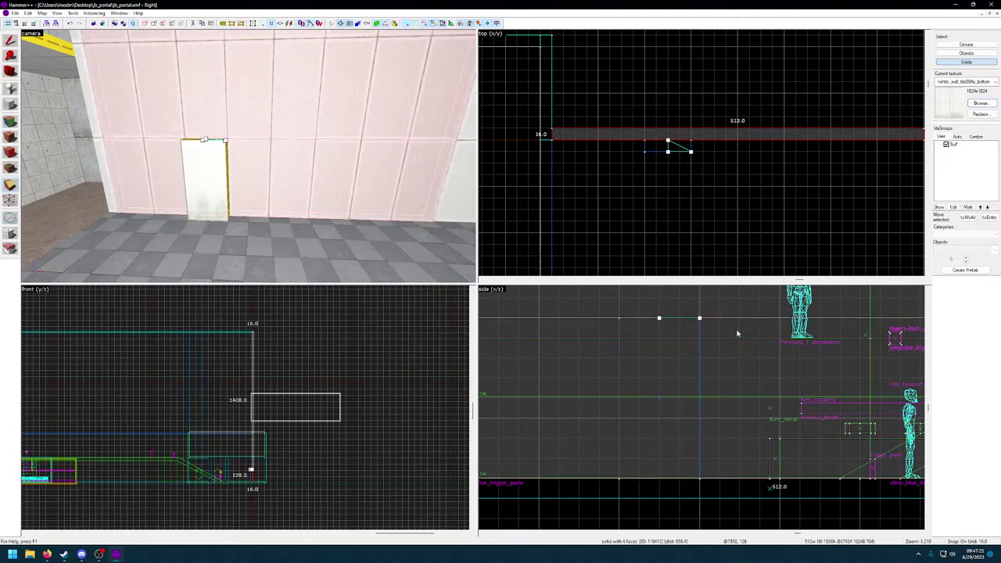
key("Return")
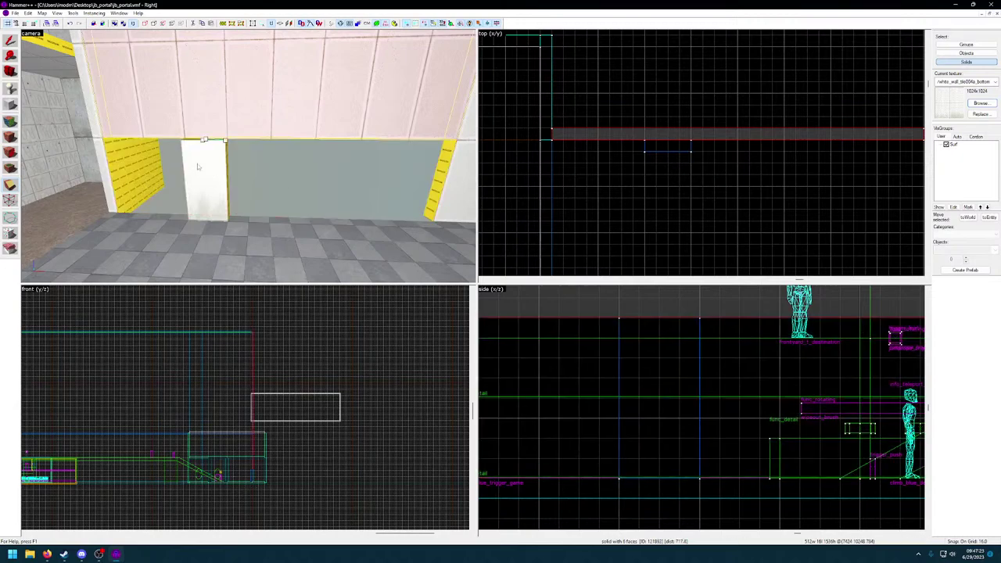
Move the textured block into the near end of the wall gap and stretch it to 512 units wide.
left_click(11, 44)
left_click(206, 177)
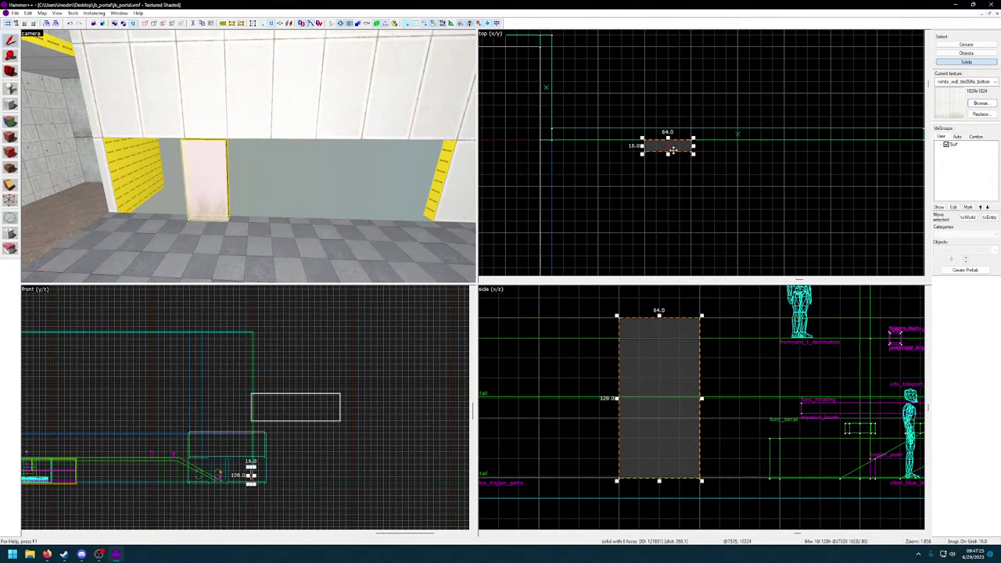
left_click_drag(673, 148, 579, 136)
scroll(612, 202, "down", 5)
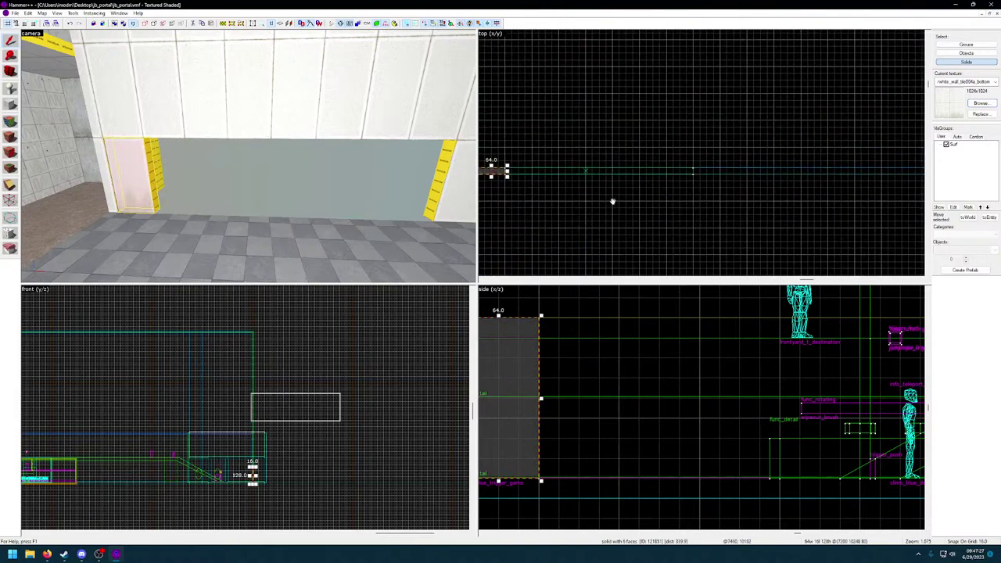
left_click_drag(509, 171, 689, 171)
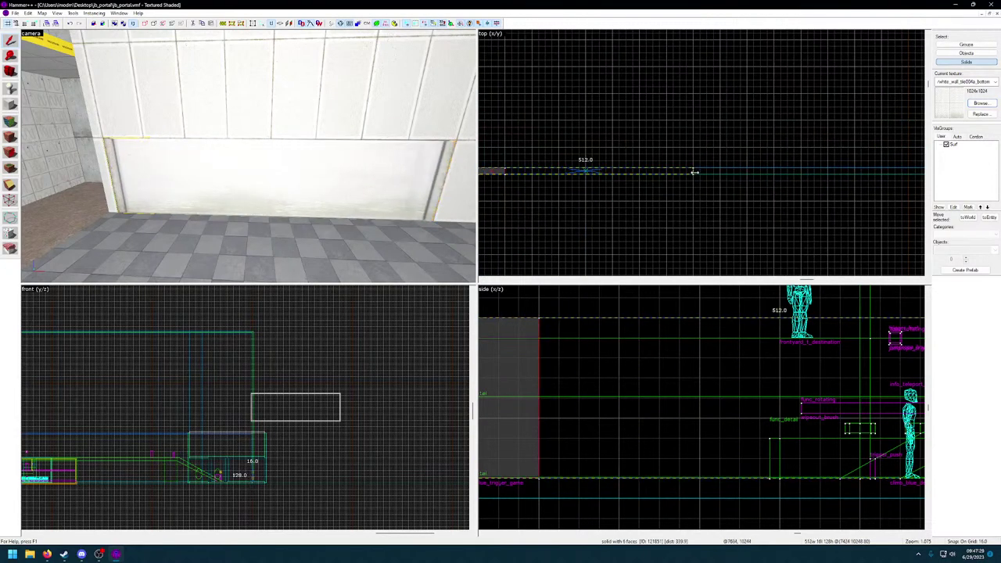
key("Escape")
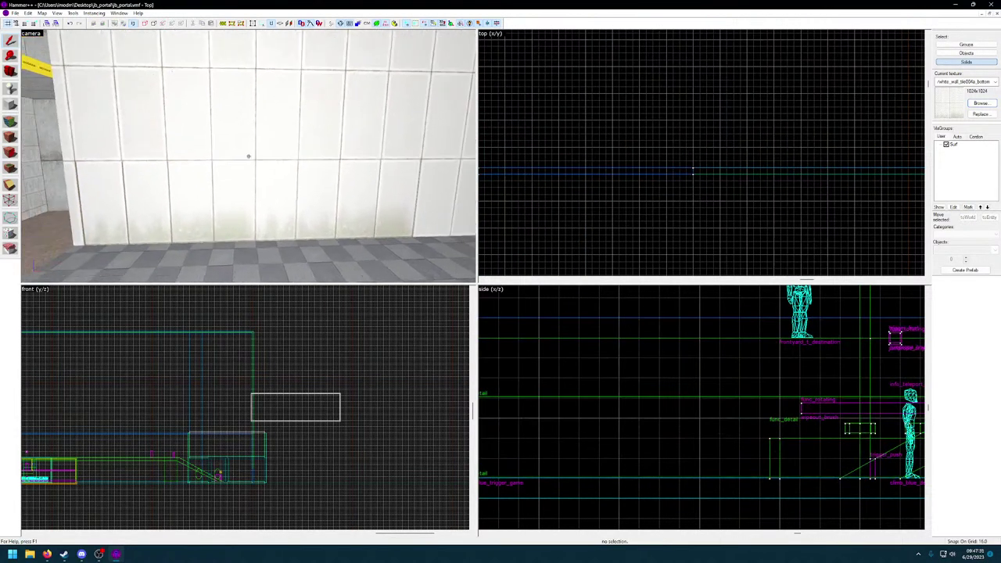
Examine the seam between the new bottom strip and the tiled wall above it from close up and farther away.
key("w")
left_click(248, 156)
key("s")
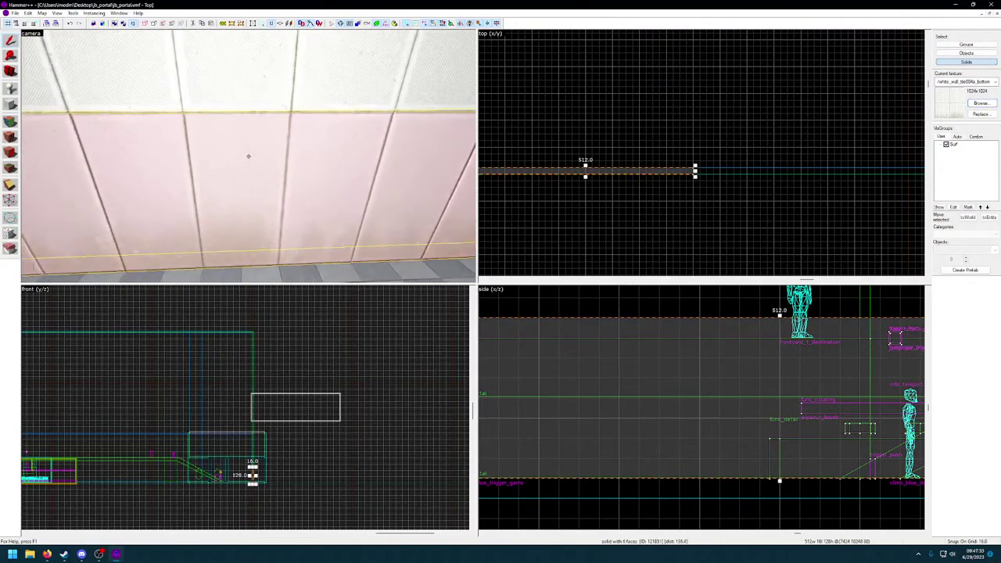
key("w")
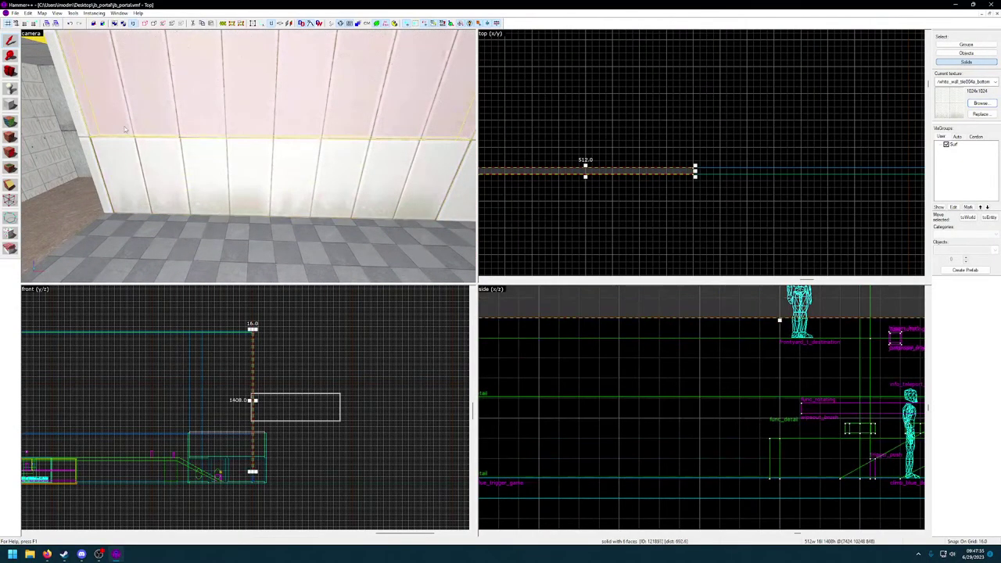
key("Escape")
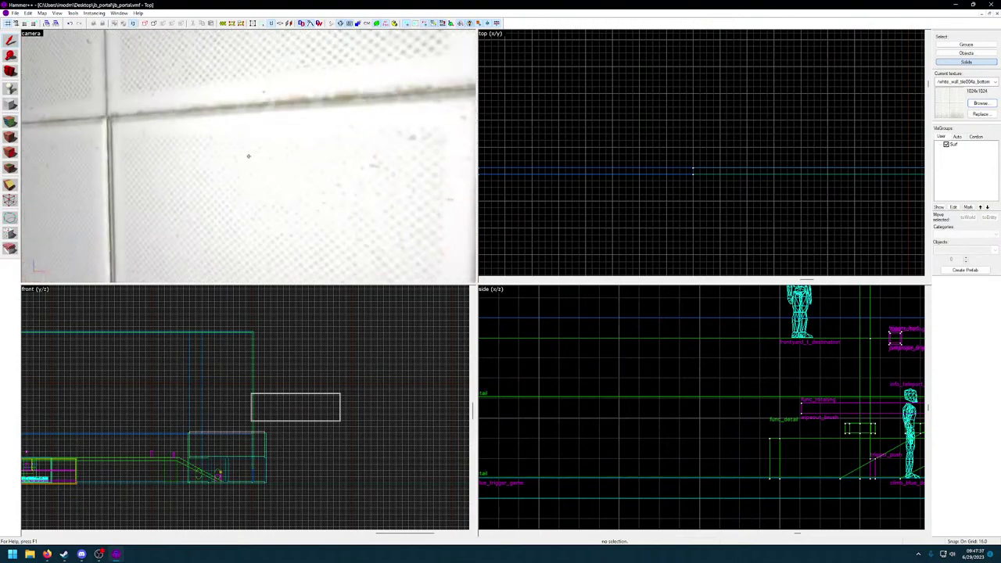
key("s")
key("s")
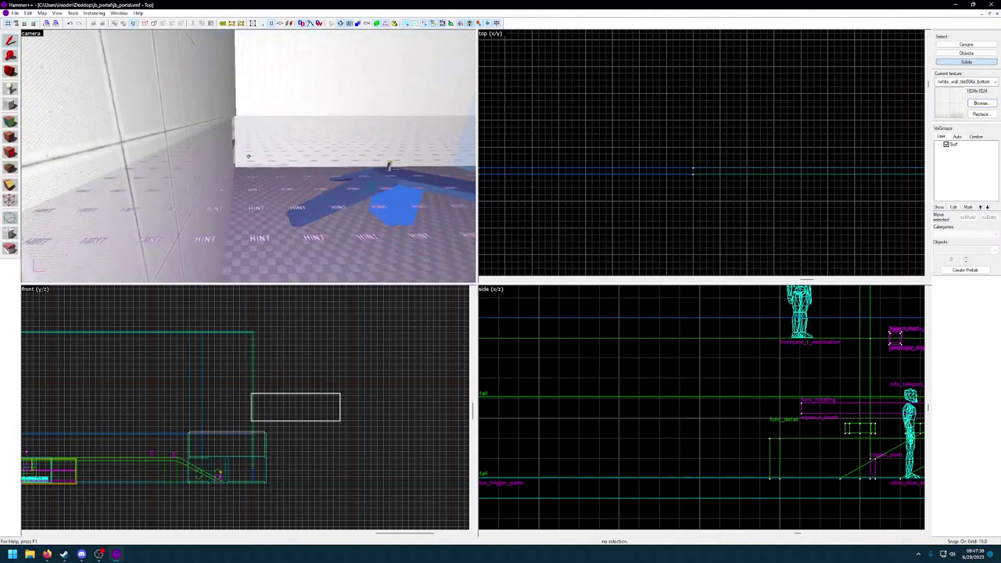
key("w")
key("w")
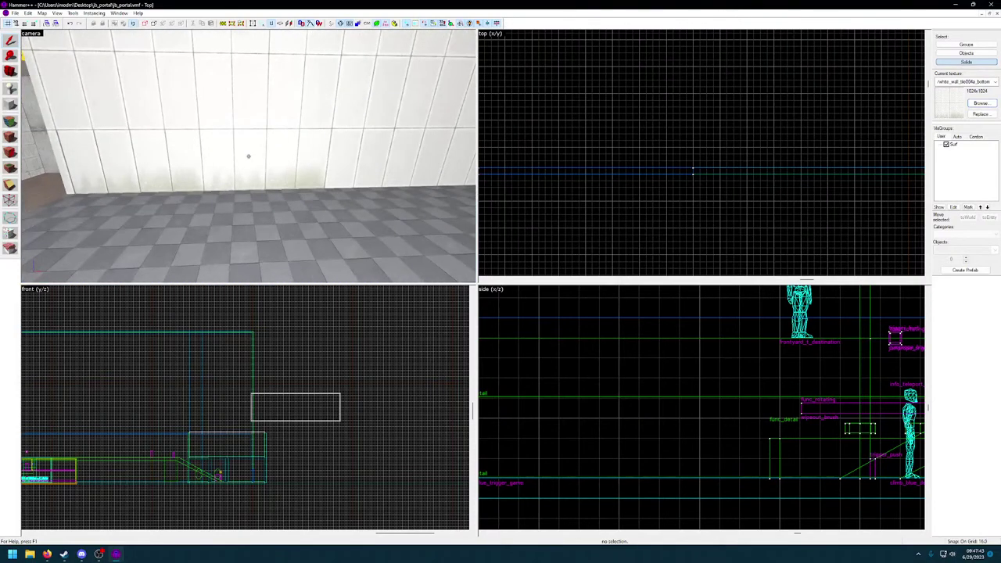
Compare the bottom strip with the upper and neighbouring wall sections and look up the height of the wall.
left_click(247, 156)
key("a")
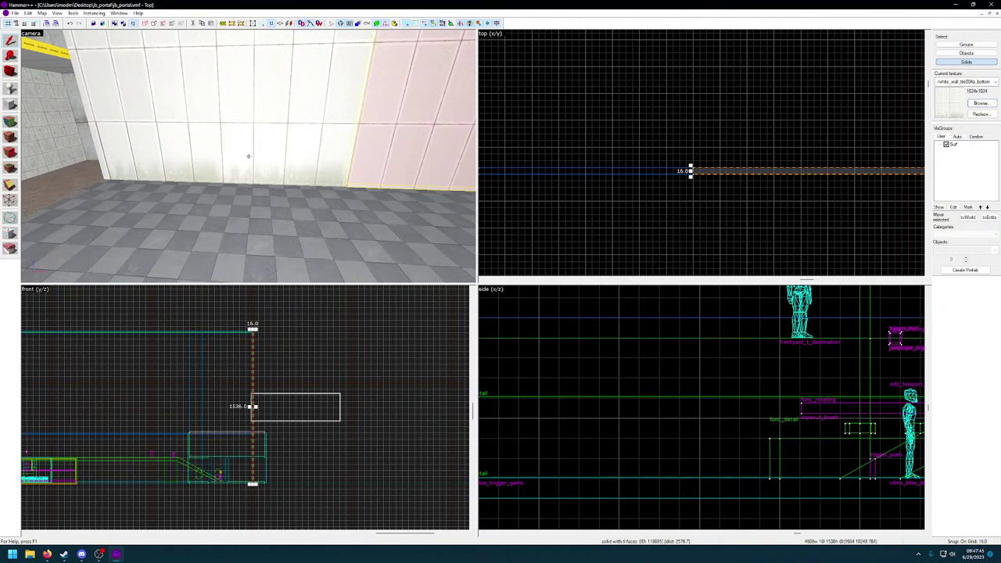
left_click(248, 158)
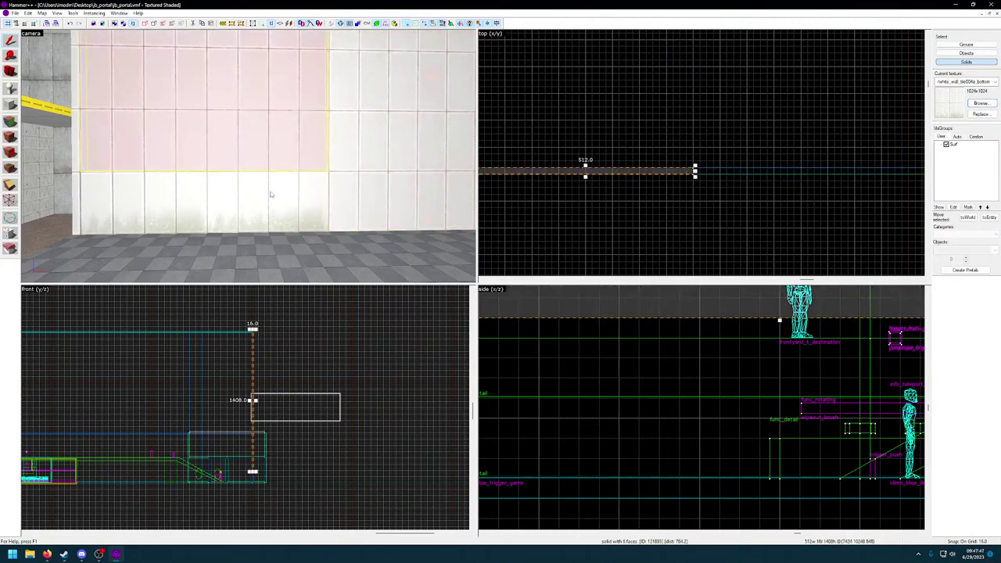
left_click(271, 195)
left_click(275, 158)
left_click(349, 147)
left_click(287, 141)
key("z")
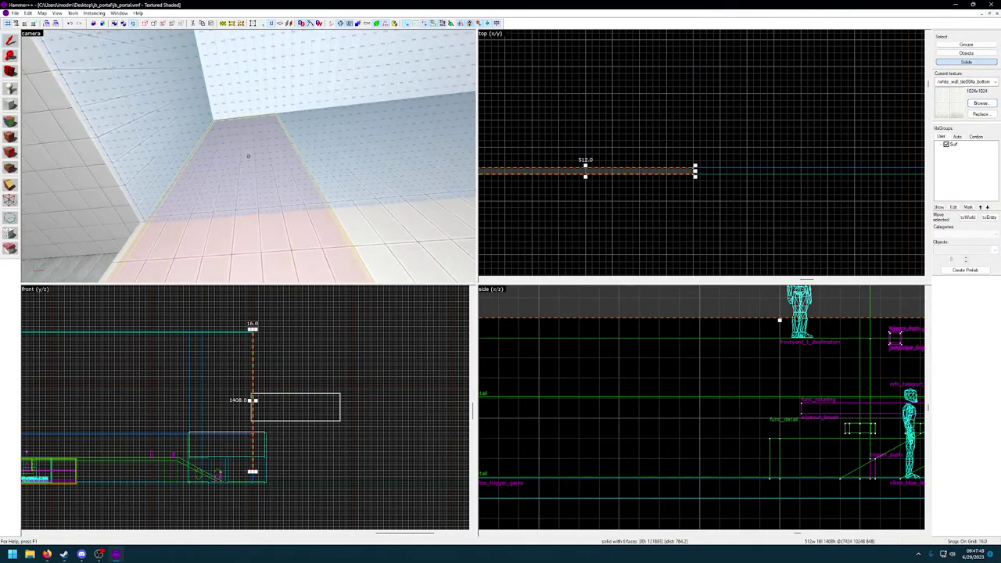
Select the long wall section beside the bottom strip and draw a horizontal clip line across it 496 units above its base.
left_click(248, 156)
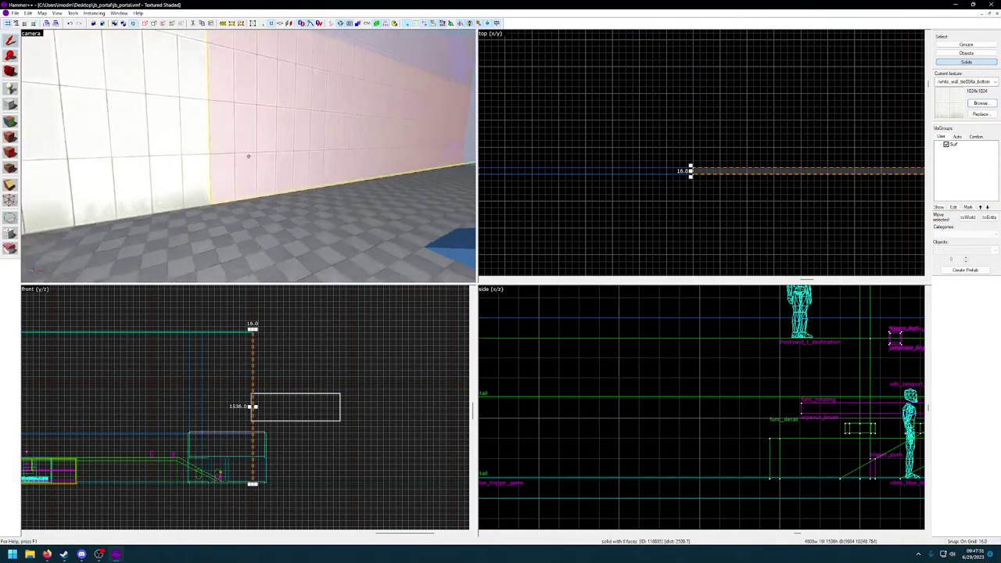
key("ctrl+e")
scroll(643, 360, "down", 4)
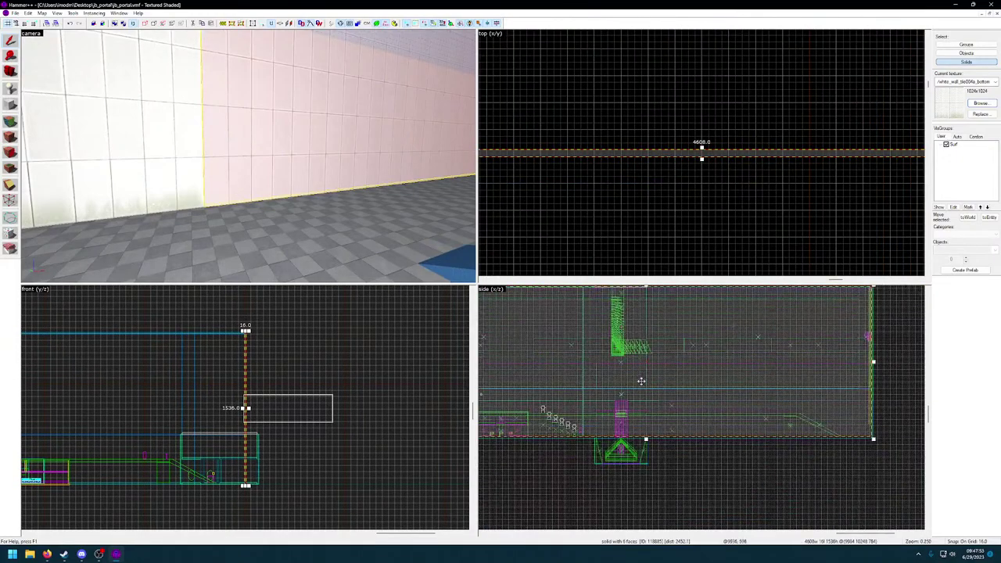
scroll(642, 389, "down", 5)
scroll(646, 397, "up", 12)
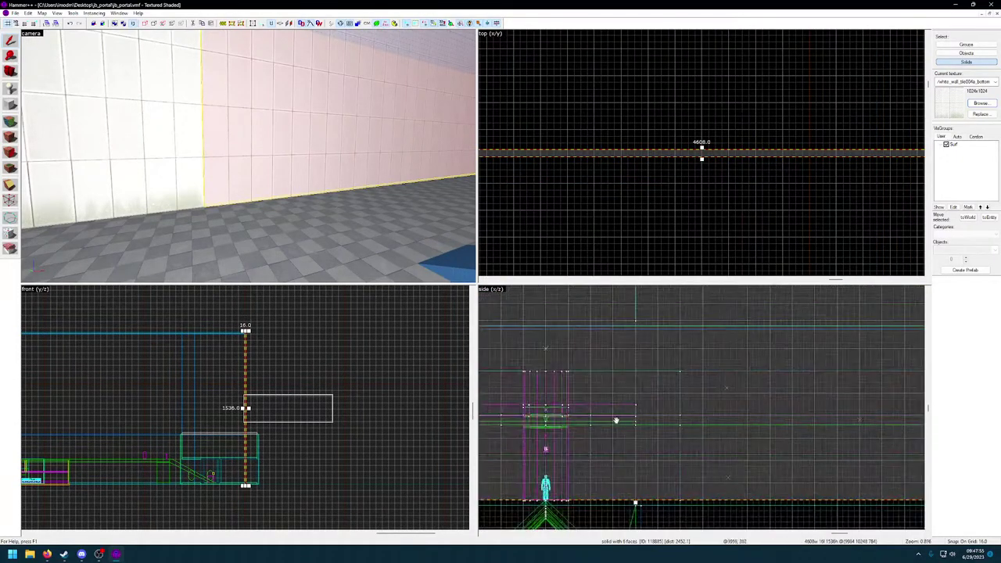
scroll(678, 432, "down", 4)
scroll(678, 430, "down", 4)
middle_click_drag(601, 415, 785, 357)
scroll(693, 357, "up", 4)
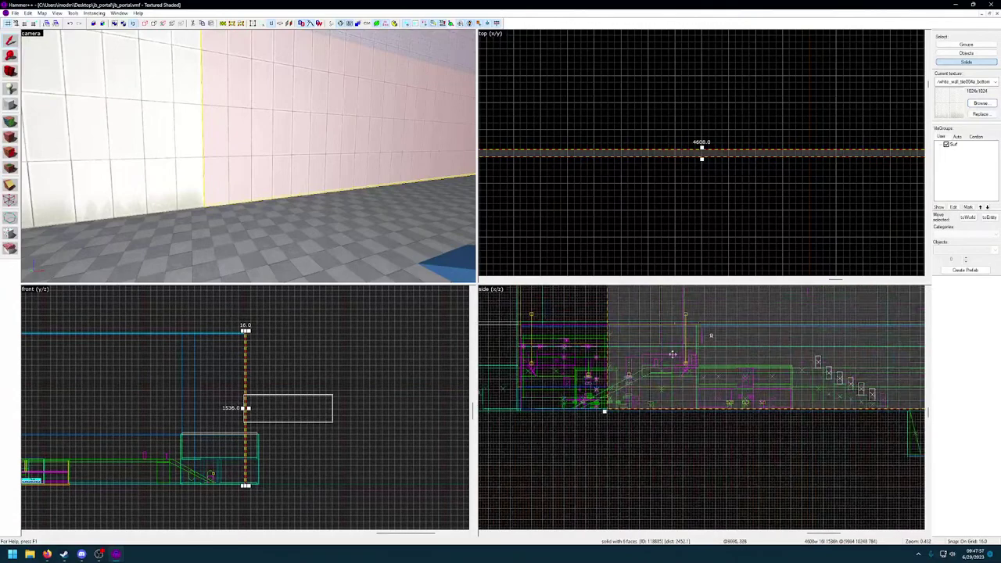
middle_click_drag(630, 345, 619, 405)
scroll(618, 403, "up", 8)
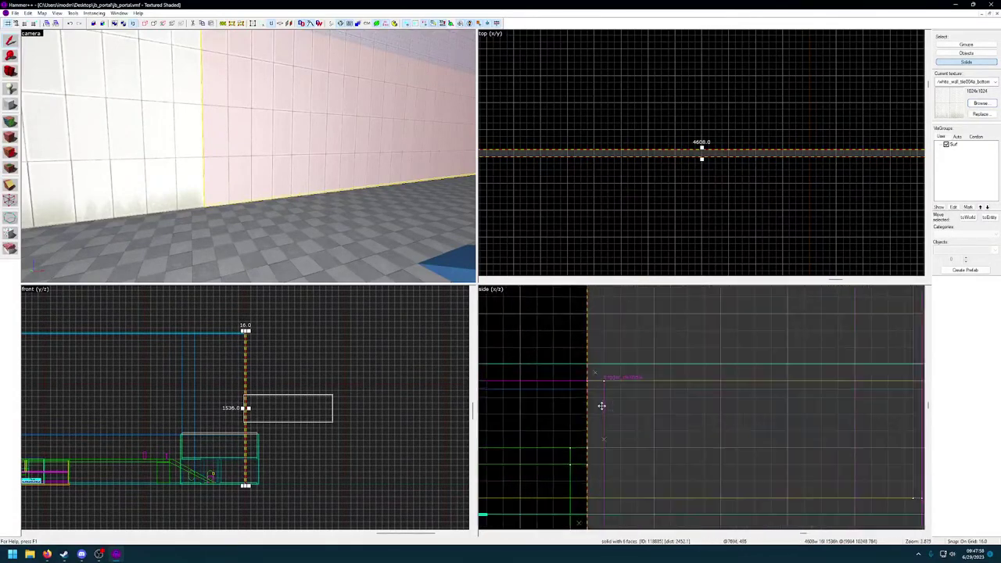
key("shift+x")
left_click_drag(618, 381, 650, 384)
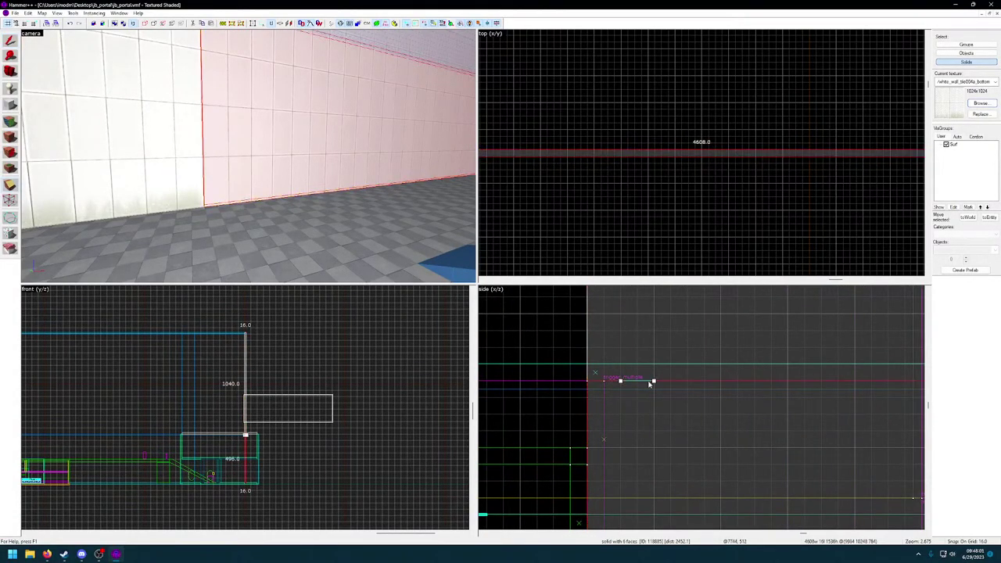
Place the clip line 128 units above the long wall's base and cut away the section below it.
key("z")
key("d")
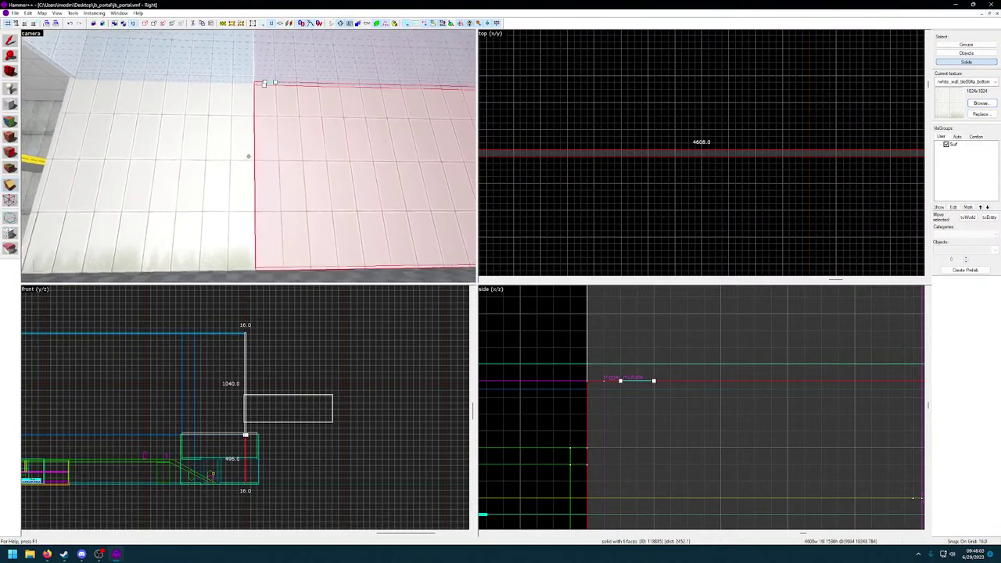
key("z")
scroll(616, 415, "down", 6)
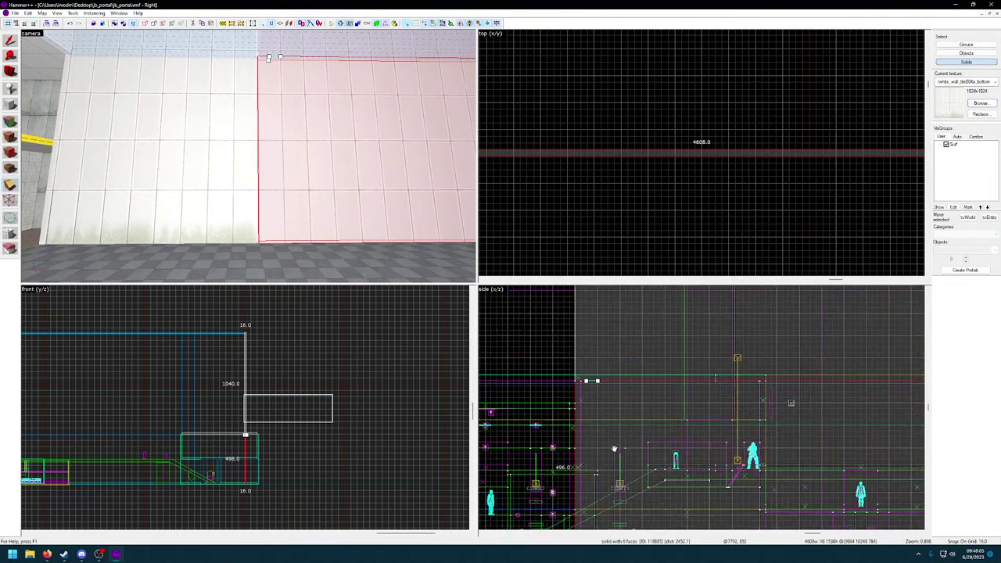
scroll(617, 415, "up", 6)
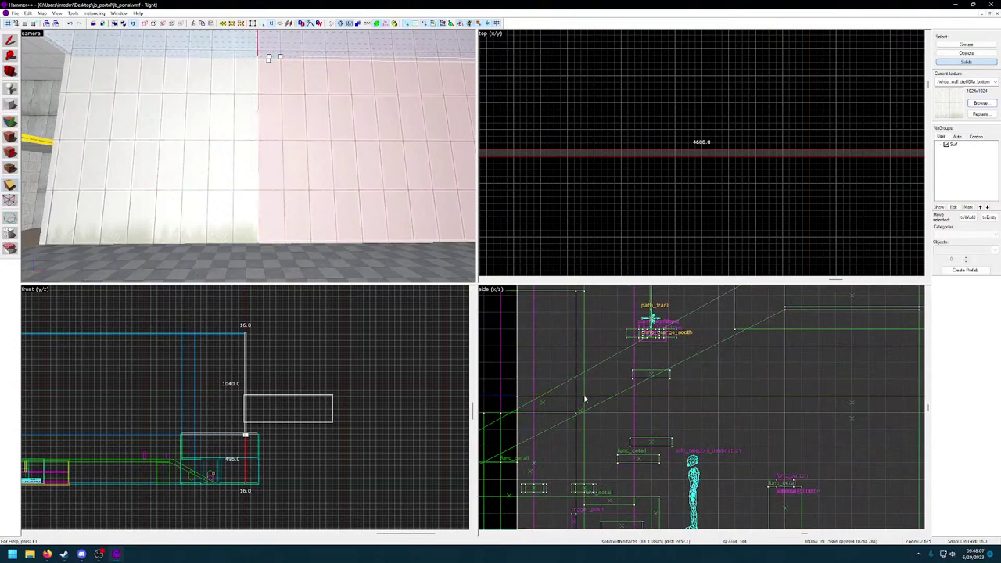
left_click_drag(586, 398, 603, 399)
key("z")
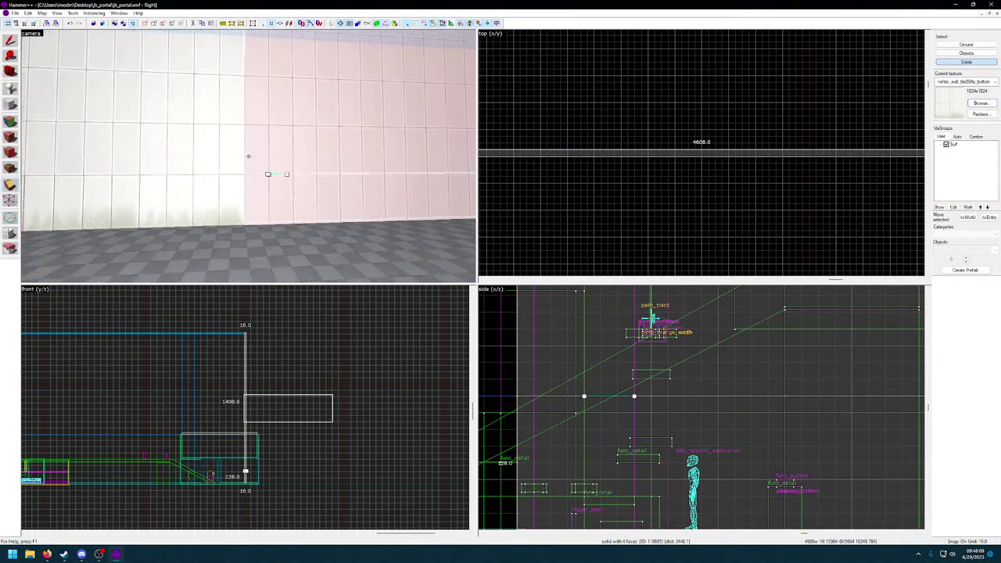
key("w")
key("shift+x")
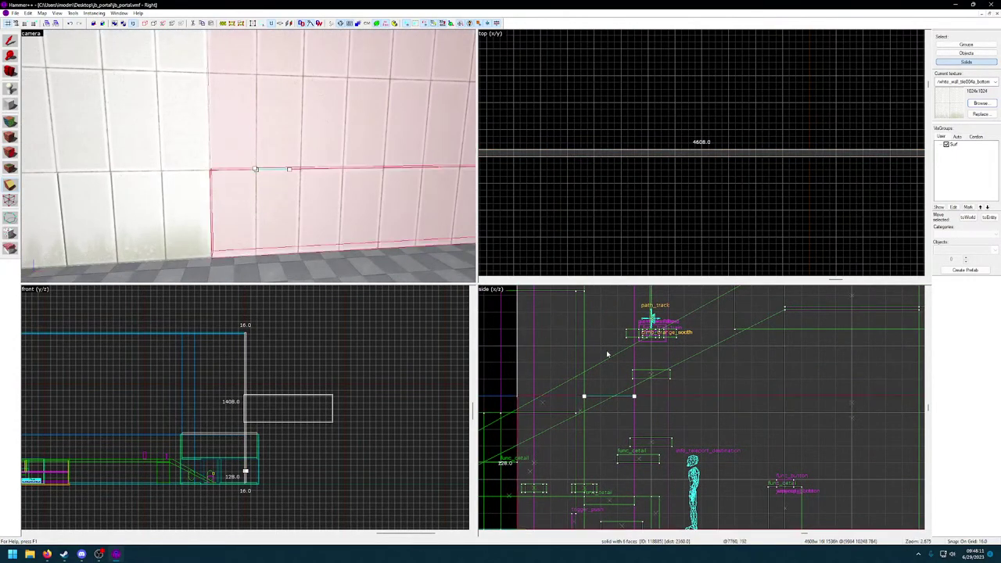
key("Return")
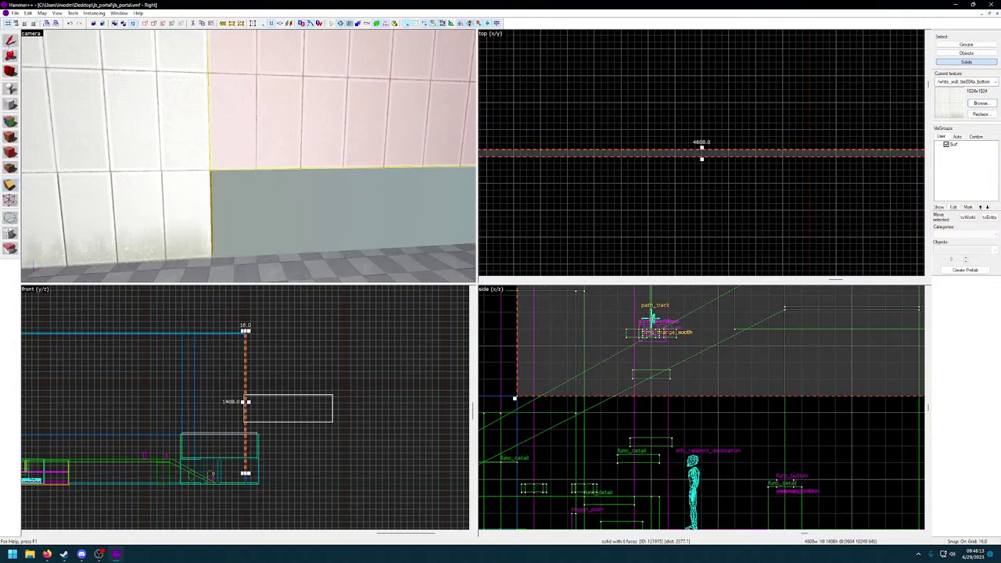
Stretch the stained bottom strip along the gap to 5120 units wide, flush with the long wall's far end.
left_click(154, 227)
key("ctrl+e")
scroll(655, 224, "down", 5)
middle_click_drag(758, 226, 571, 213)
scroll(563, 206, "down", 2)
left_click_drag(547, 194, 887, 193)
middle_click_drag(889, 227, 583, 235)
scroll(627, 218, "down", 3)
scroll(601, 214, "up", 3)
left_click_drag(592, 203, 786, 205)
scroll(787, 207, "up", 5)
left_click_drag(745, 157, 767, 154)
Examine the extended bottom strip and the tiled wall above it from both directions along the room.
left_click(251, 161)
key("z")
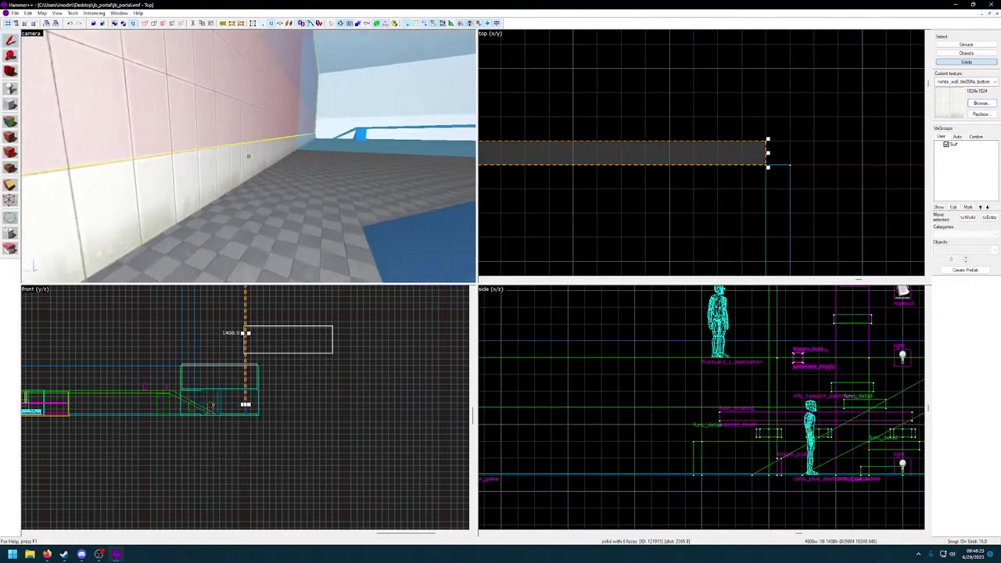
key("w")
key("w")
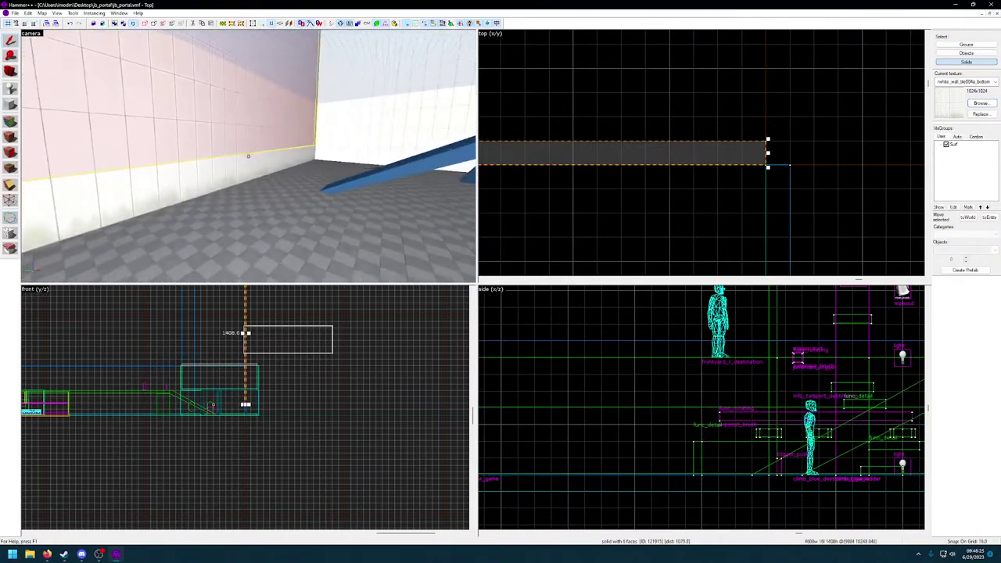
left_click(248, 156)
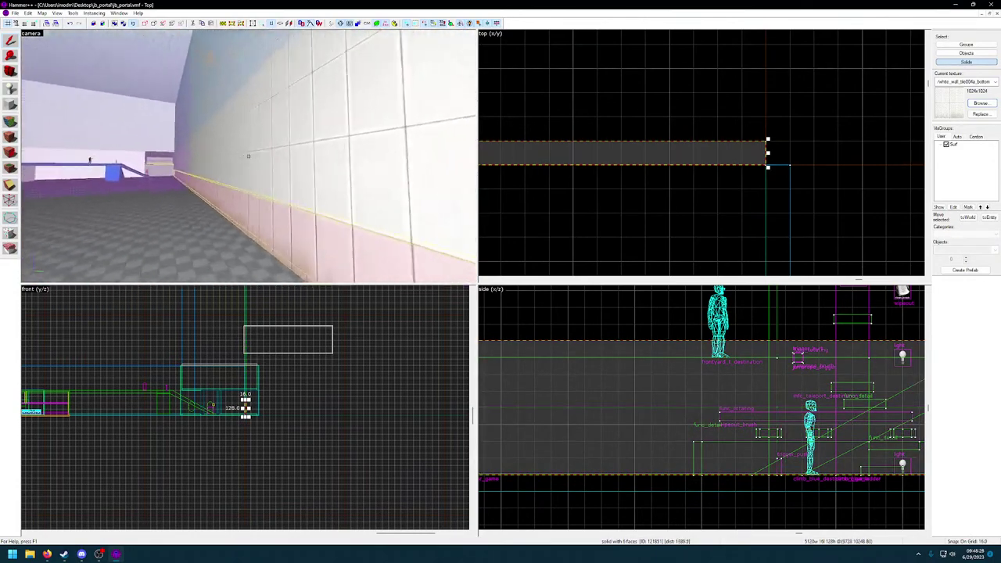
key("z")
left_click(279, 109)
key("z")
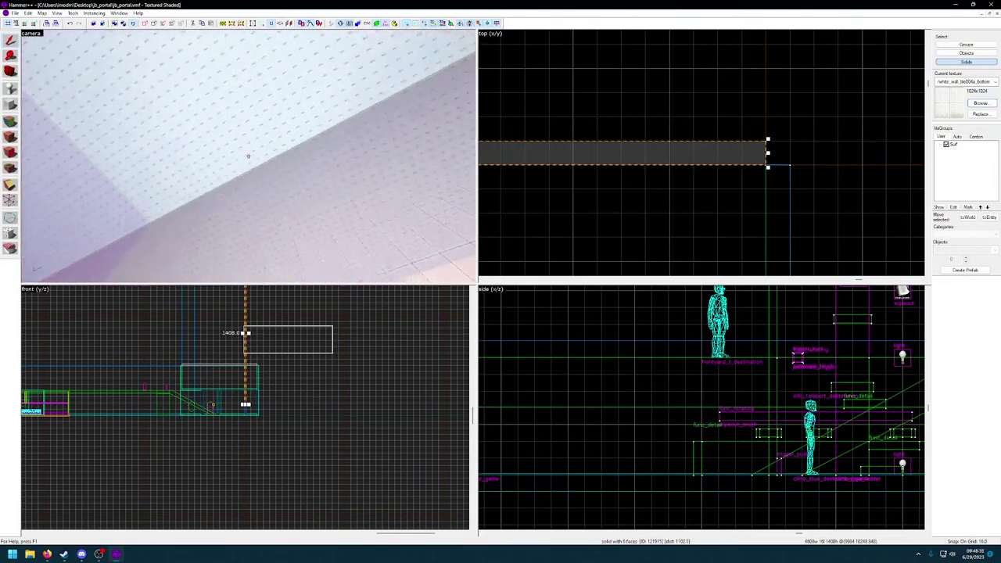
Apply the white_ceiling_tile001a texture to the room's ceiling face.
key("w")
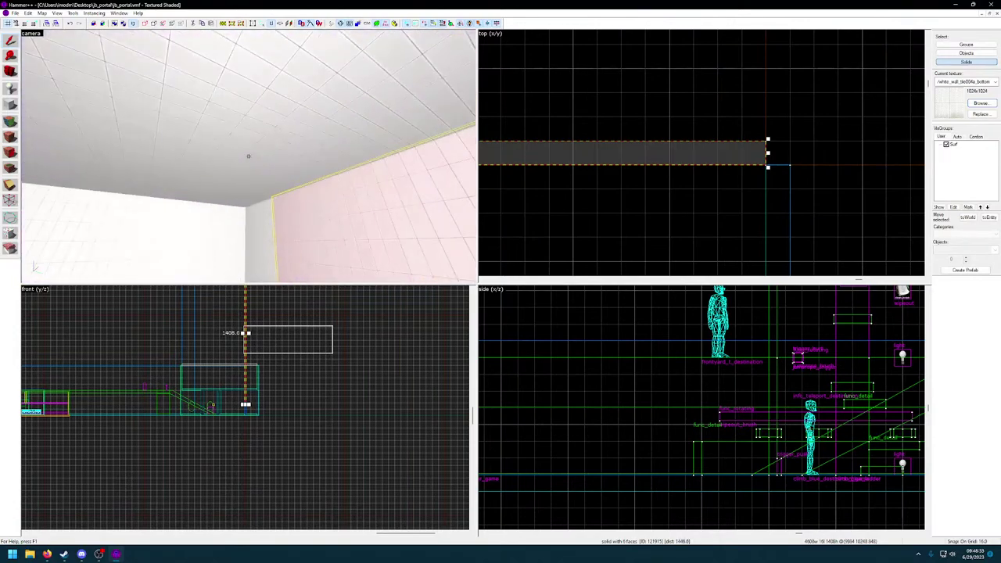
key("z")
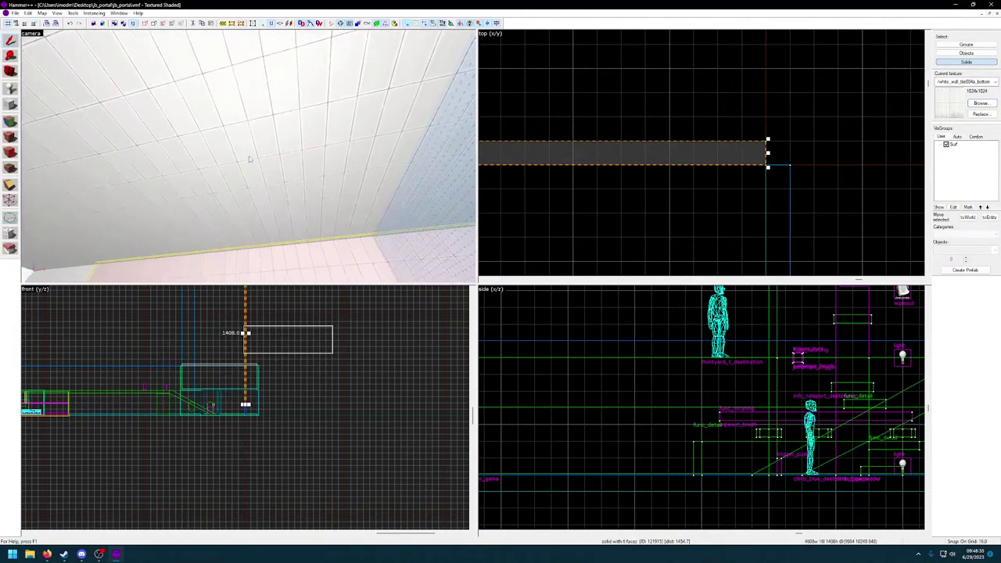
left_click(13, 123)
left_click(164, 141)
left_click(479, 295)
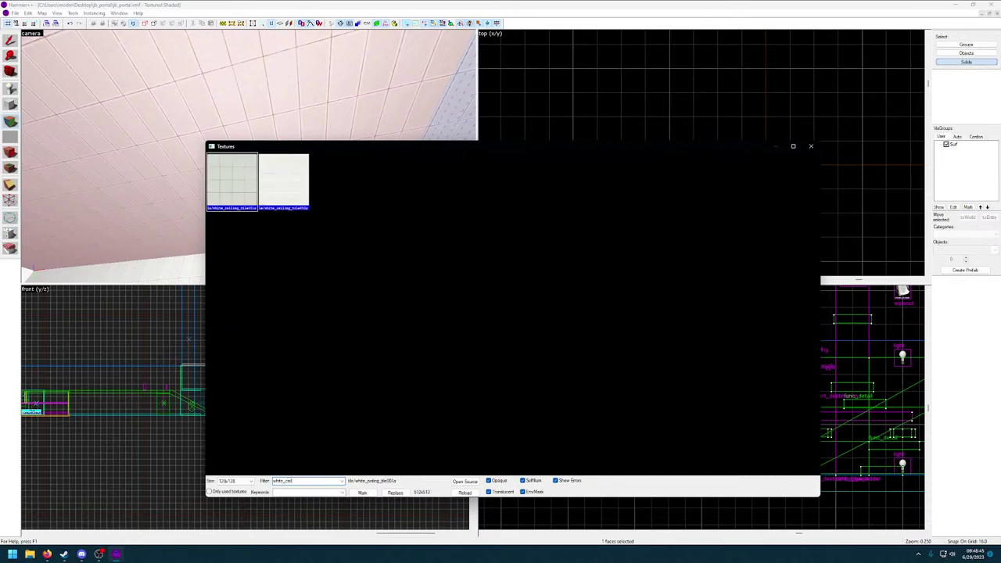
double_click(240, 178)
Examine the retextured ceiling and how it meets the walls across the room.
key("z")
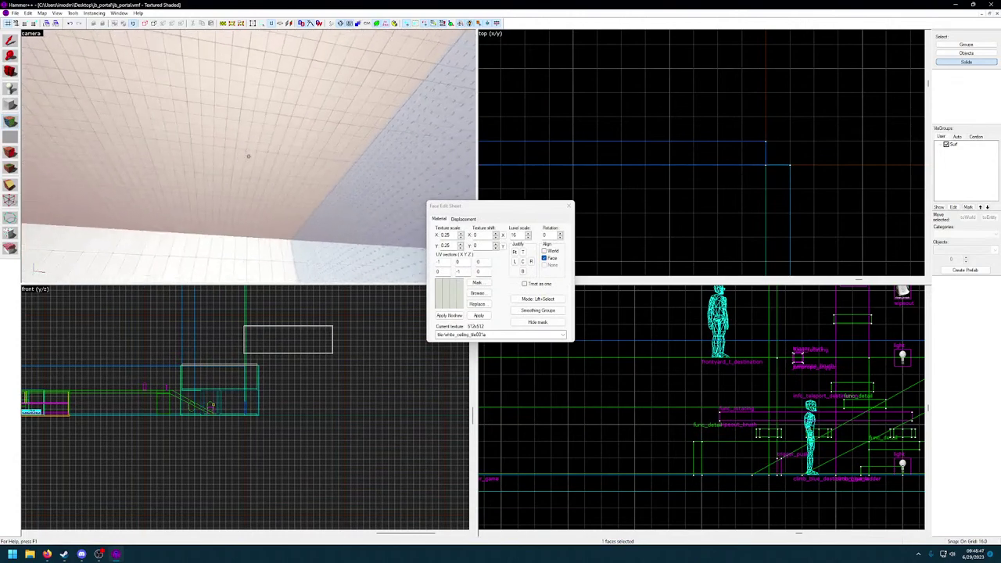
key("s")
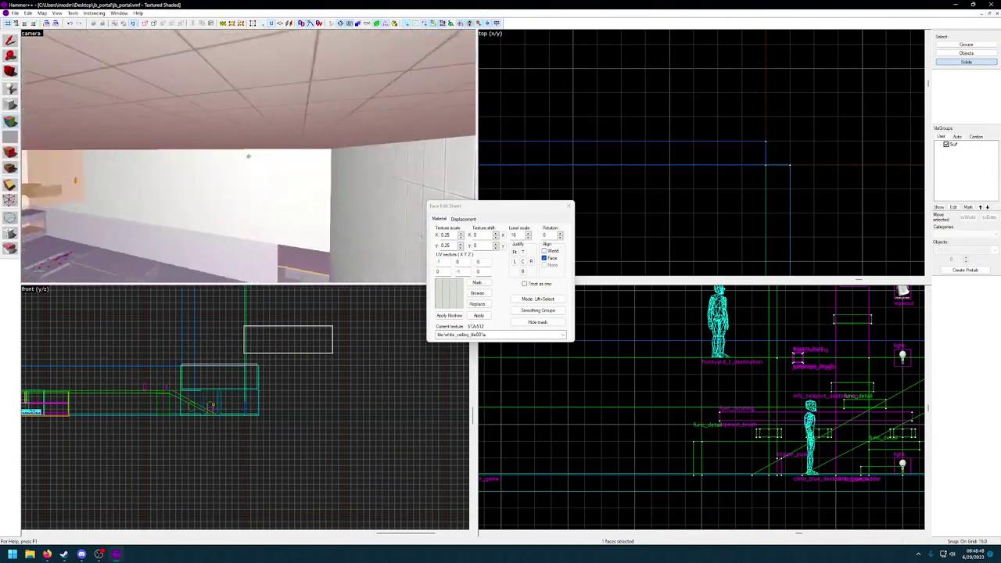
key("w")
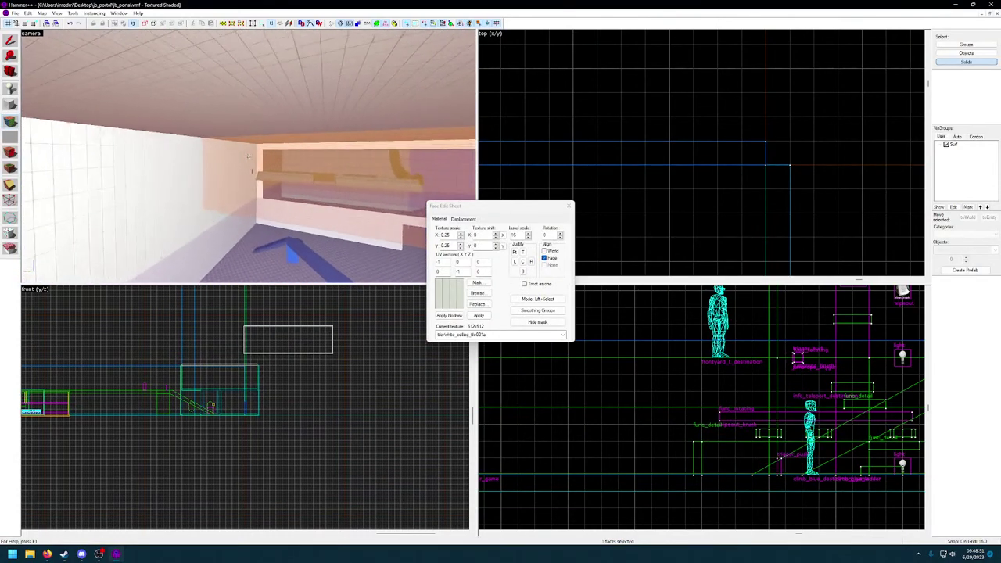
key("w")
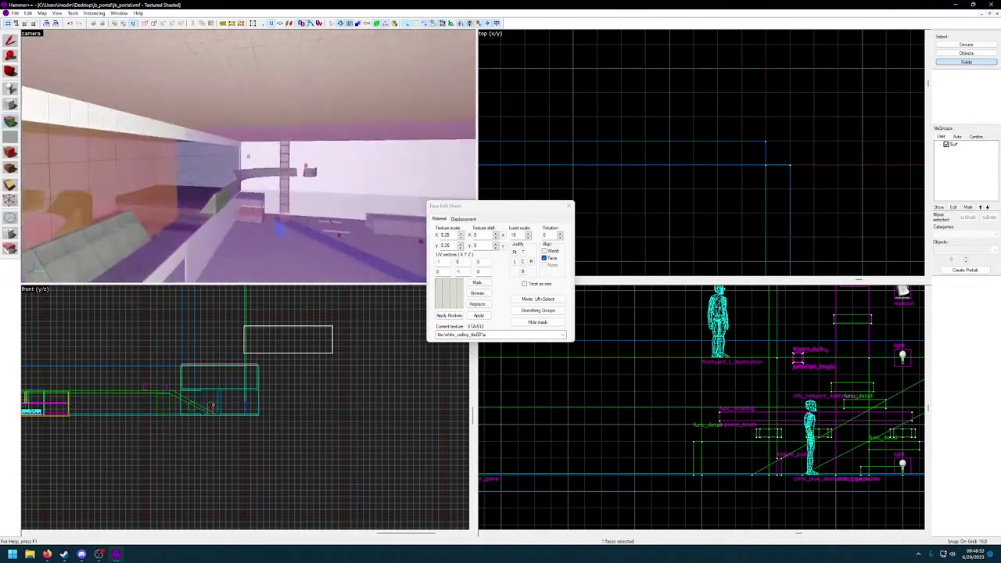
key("w")
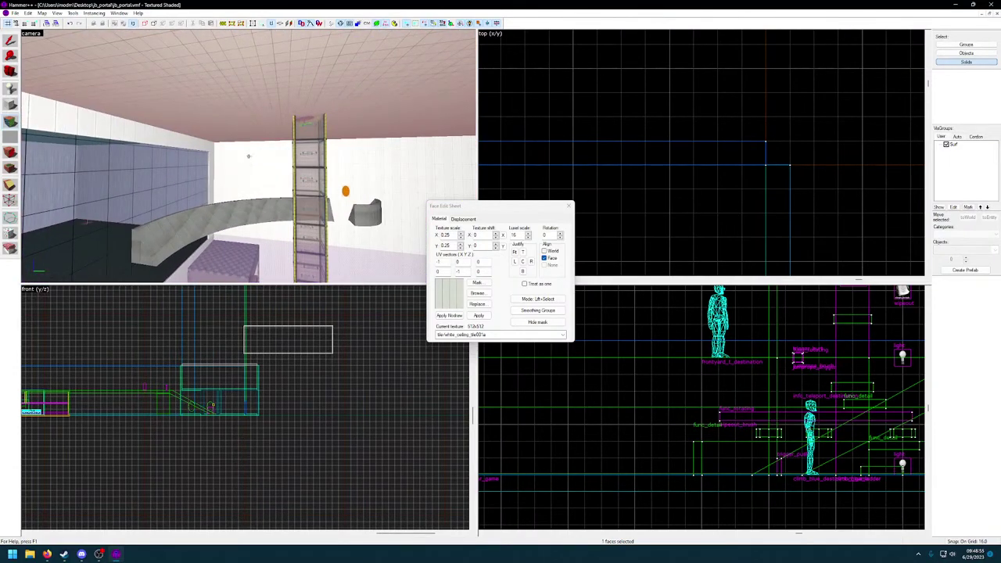
key("w")
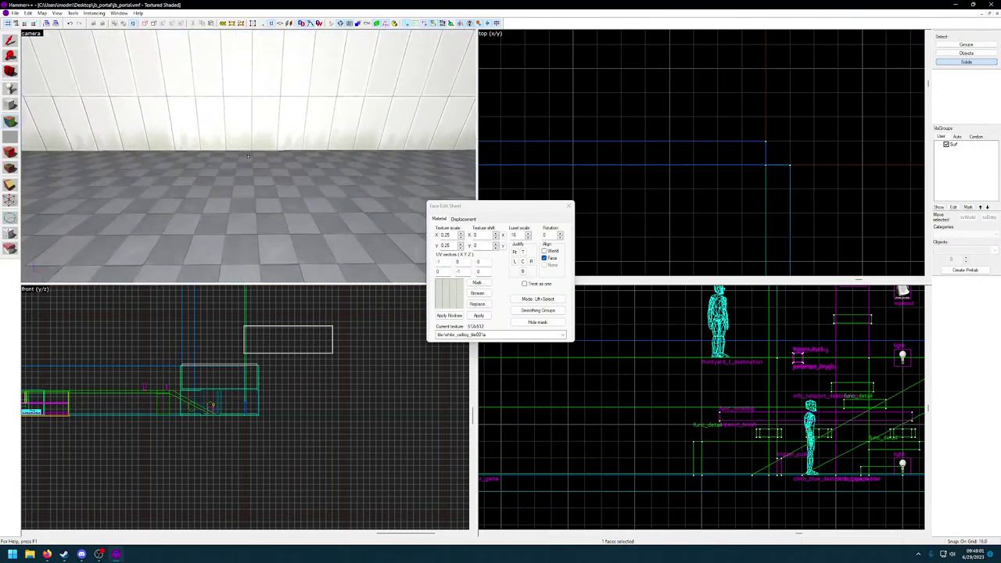
Select the three concrete floor faces, treat them as one, and justify their texture to the top and left.
left_click(300, 223)
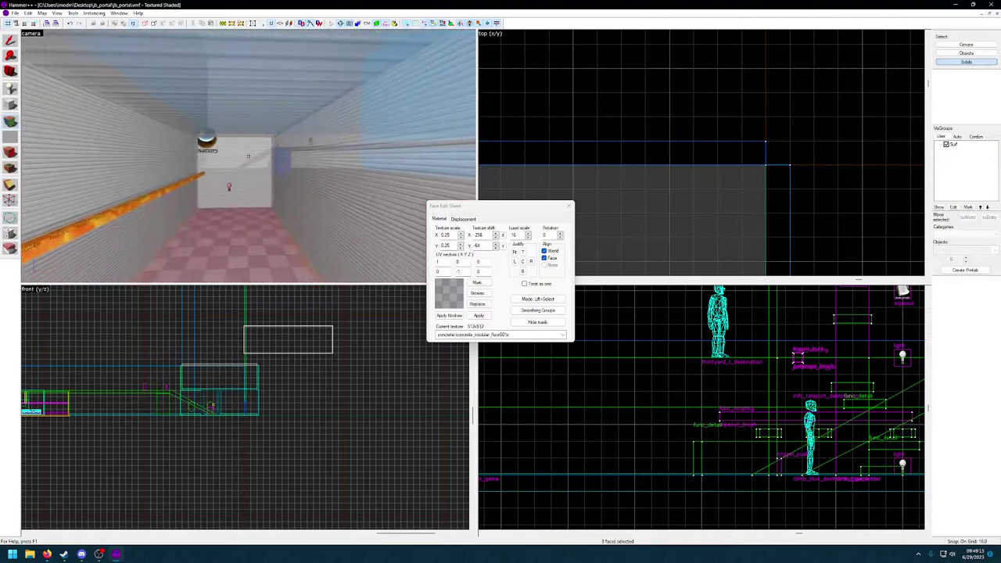
key("z")
left_click(534, 286)
key("z")
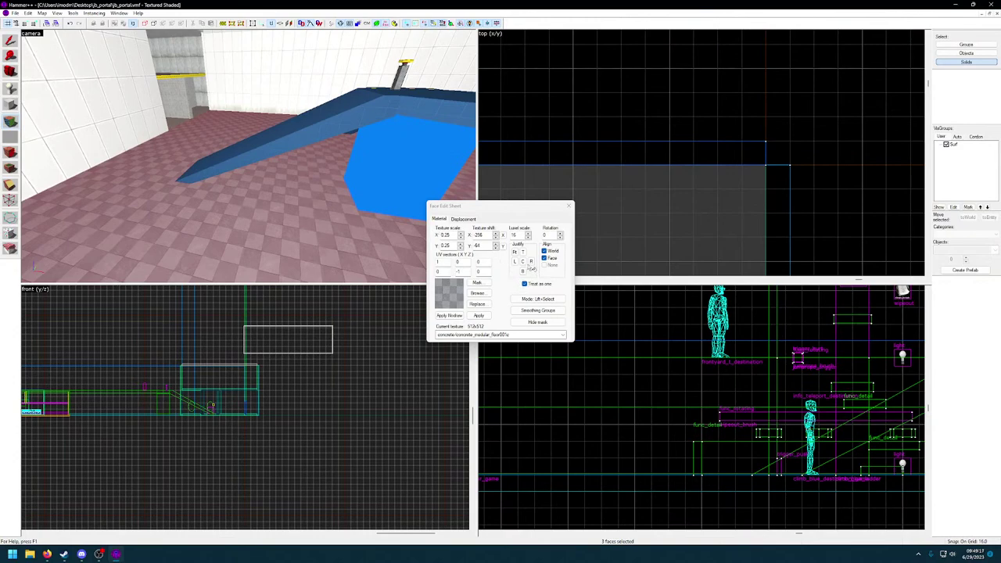
left_click(523, 252)
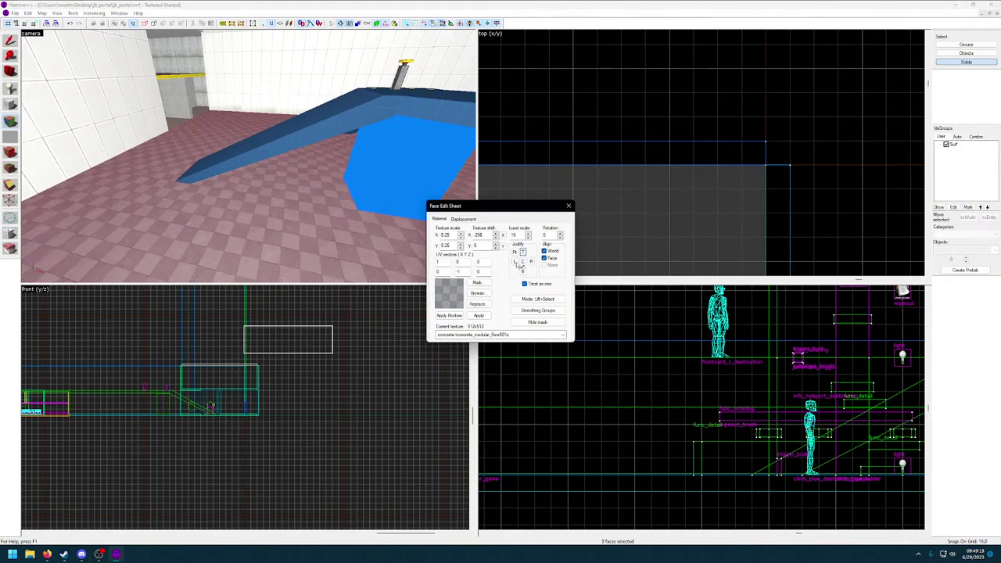
left_click(515, 263)
key("z")
key("w")
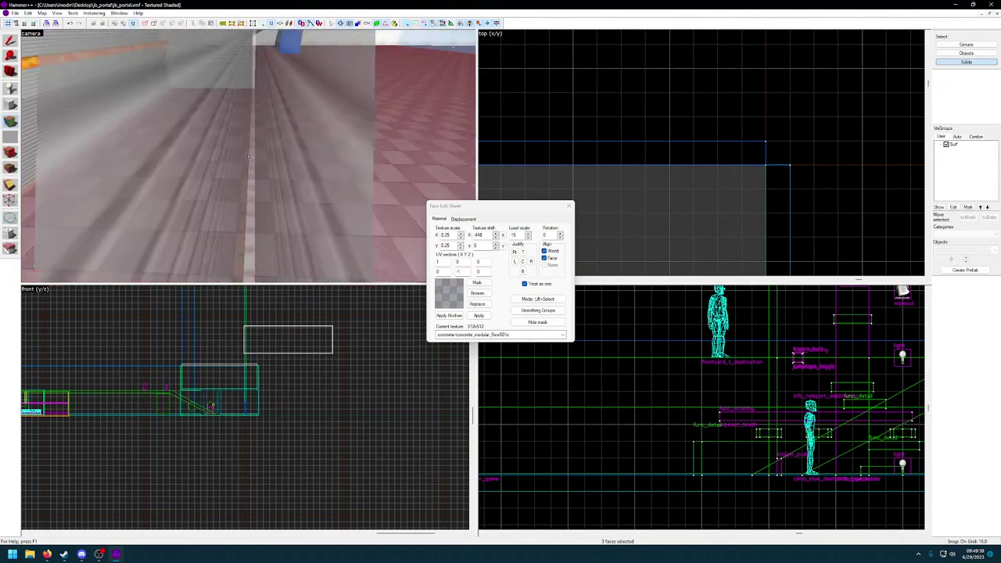
left_click(569, 206)
Save the map, then compile and launch it in the game with the expert Default configuration.
key("ctrl+s")
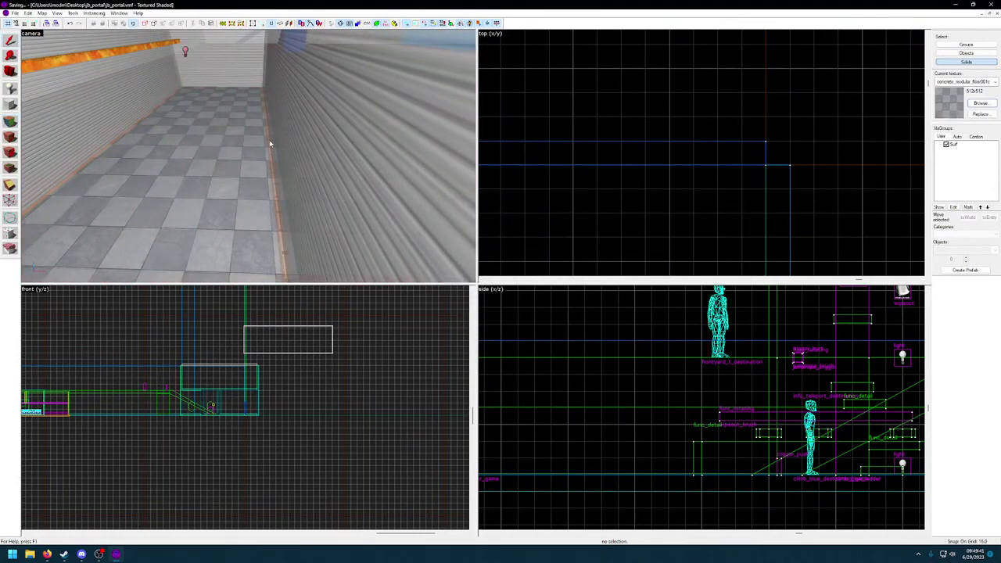
key("w")
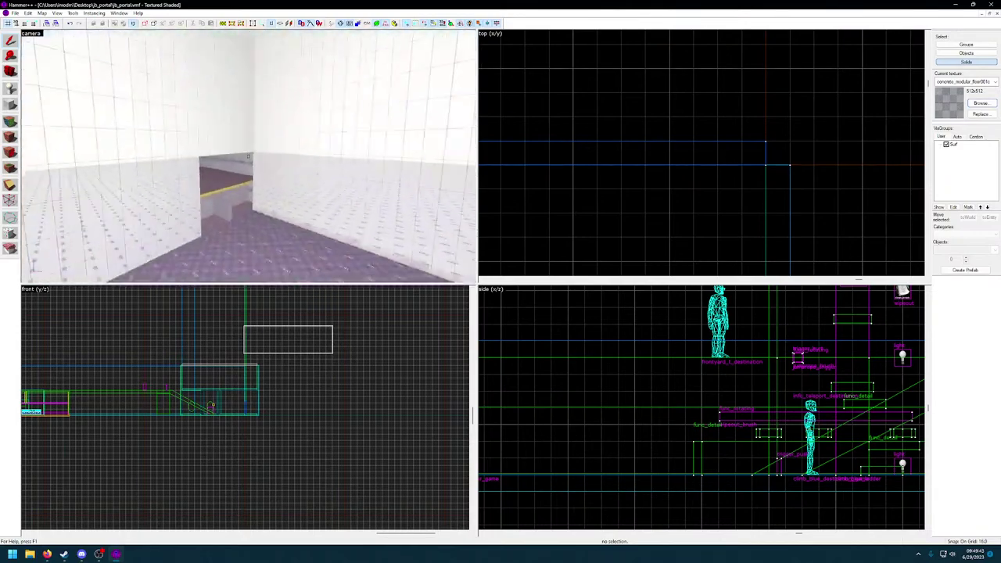
key("w")
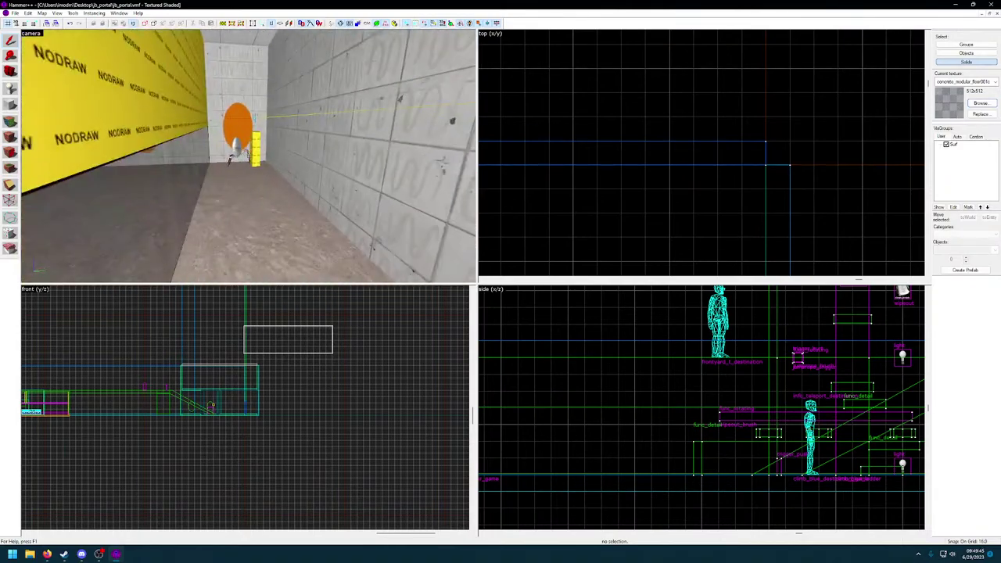
key("F9")
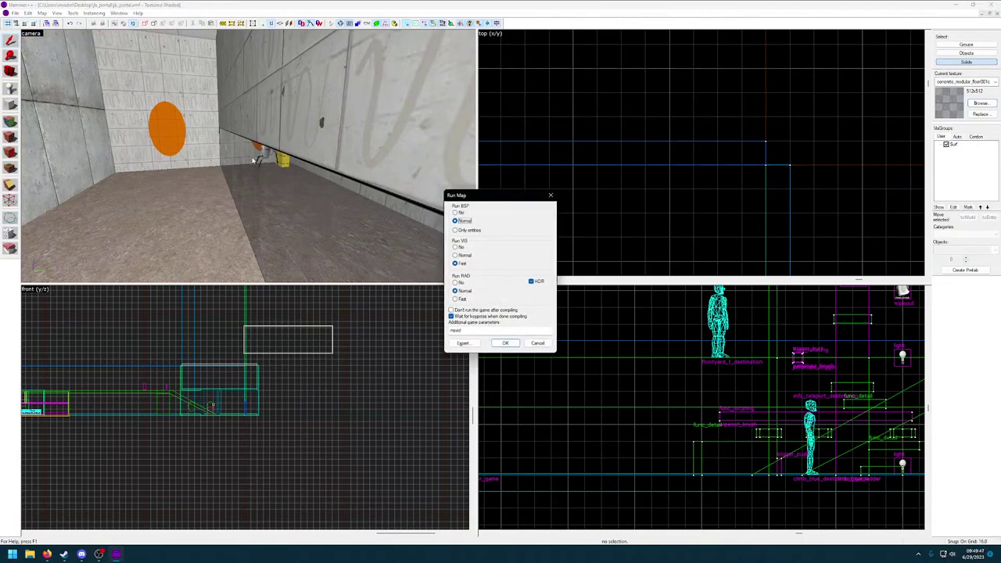
left_click(462, 345)
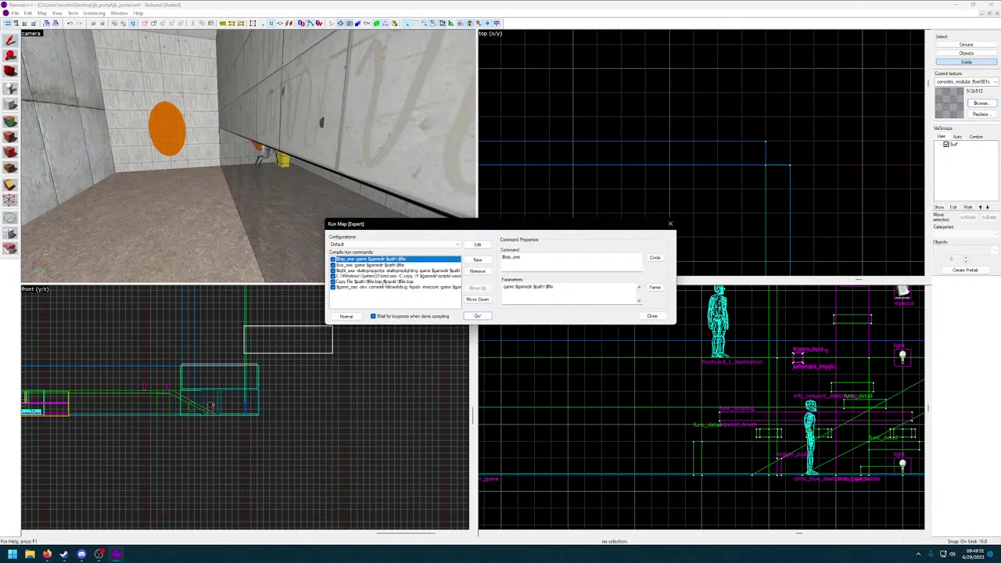
left_click(476, 317)
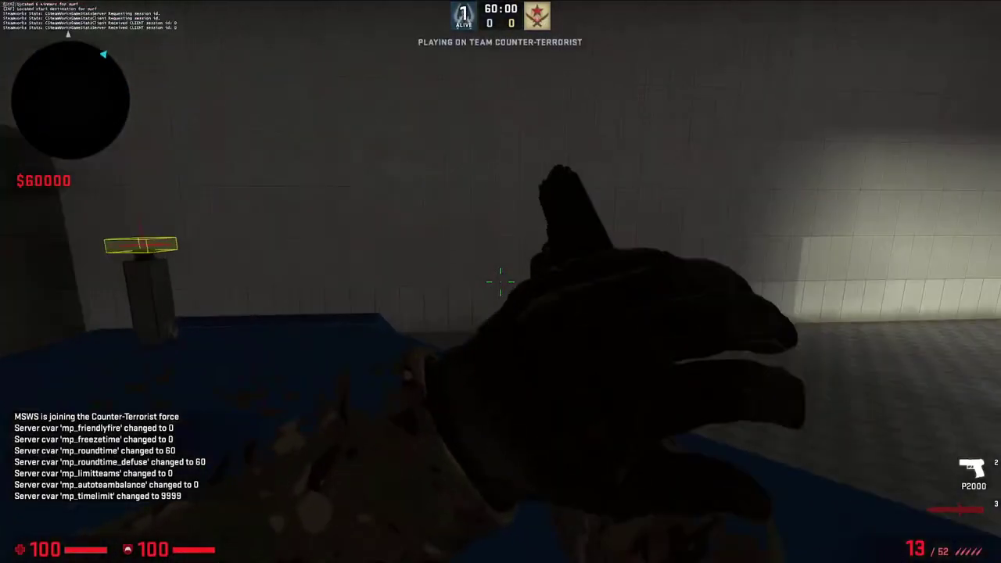
Examine in the game how the retextured wall, bottom-strip and floor tiles line up around the large room.
key("3")
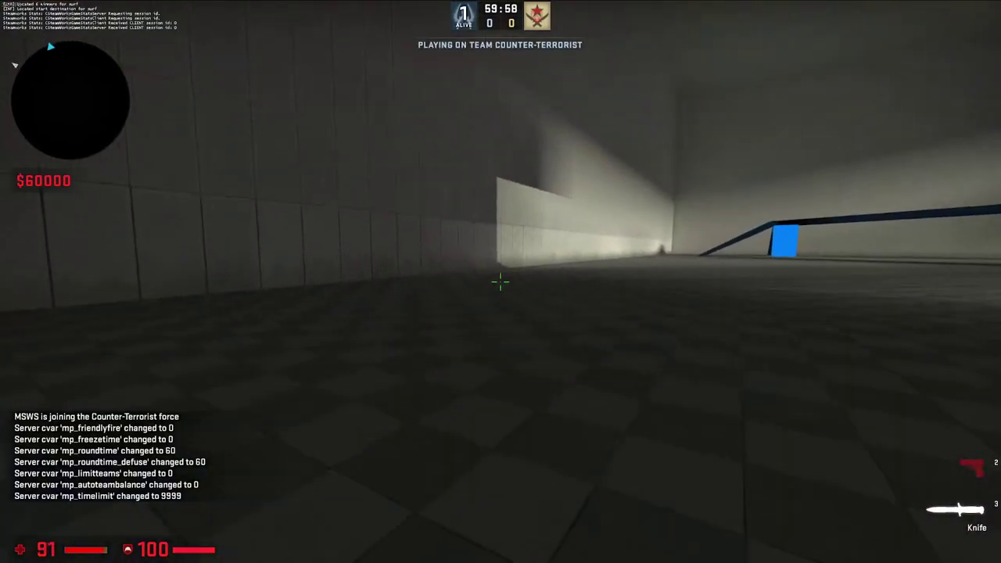
key("v")
key("w")
key("v")
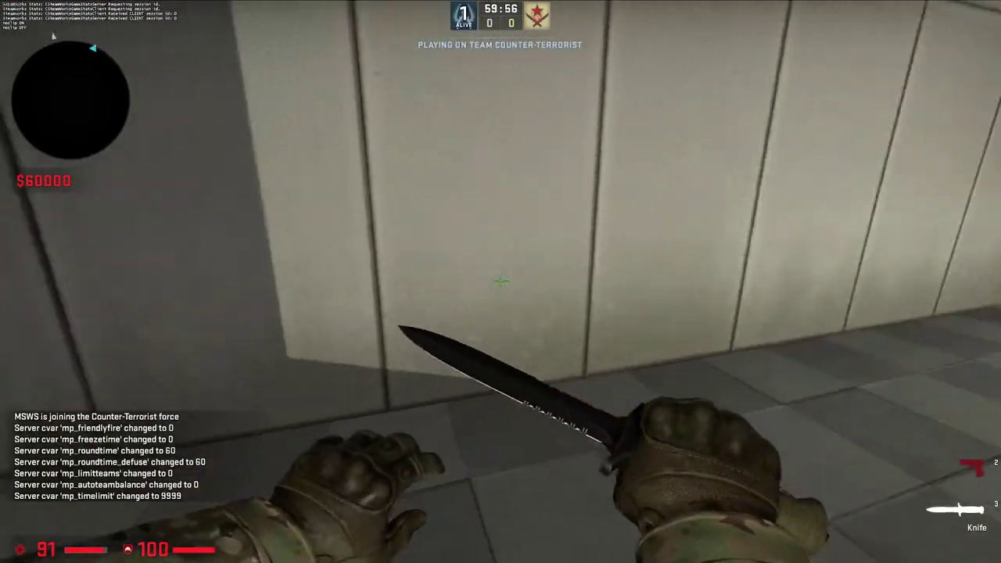
key("w")
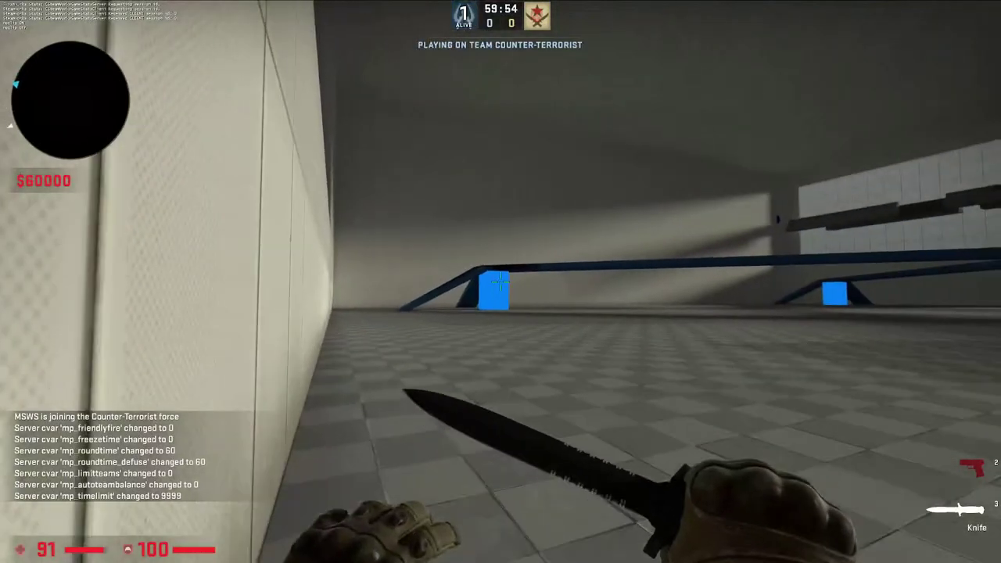
key("w")
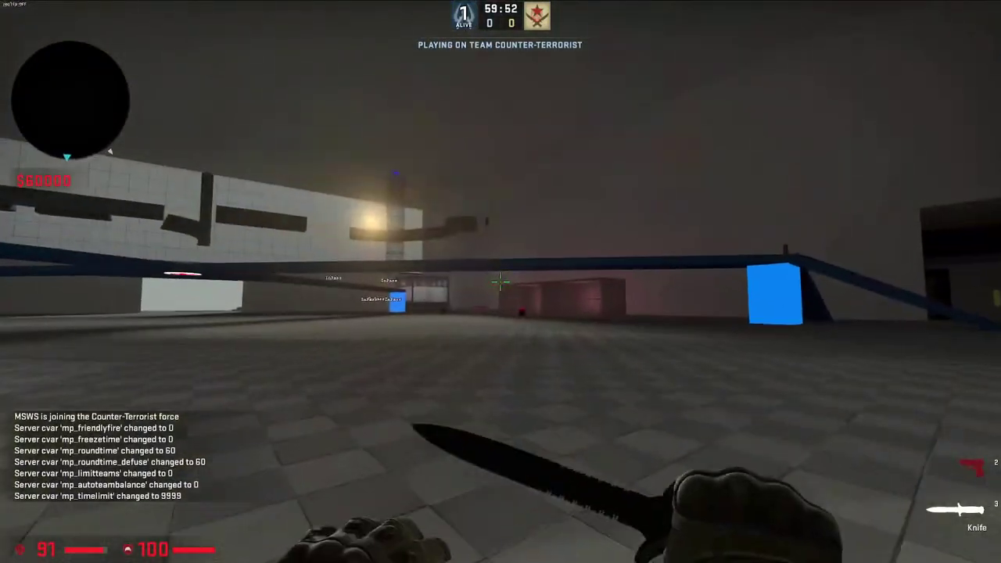
key("w")
key("v")
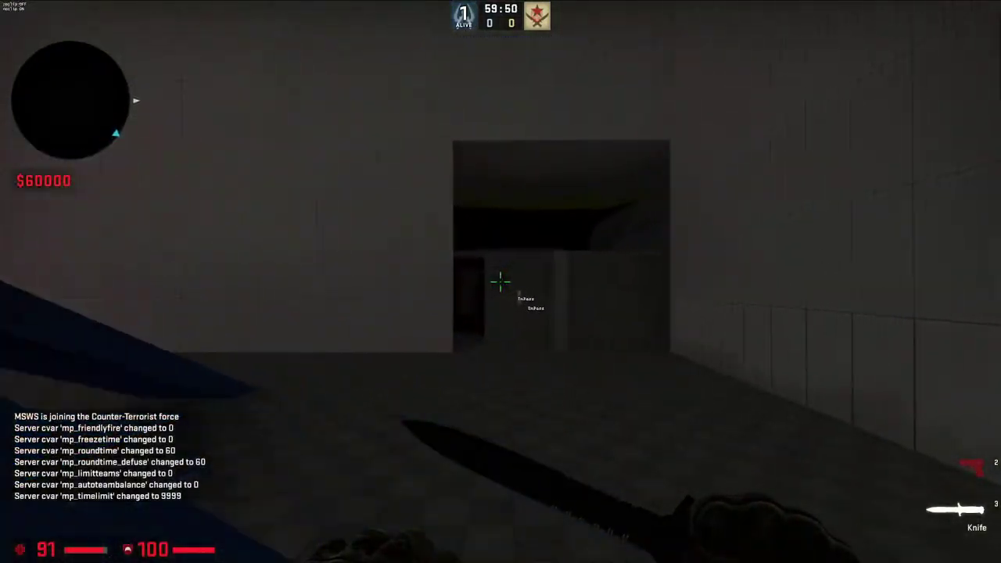
key("w")
key("v")
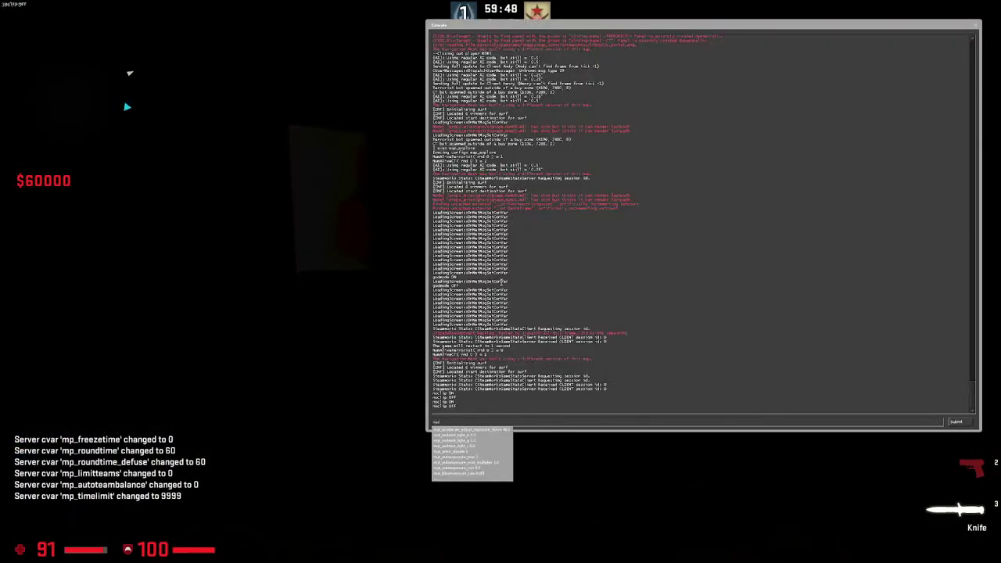
Inspect the turret behind the glass and the blue and orange portals in the brightly lit tiled corridor from several angles.
key("grave")
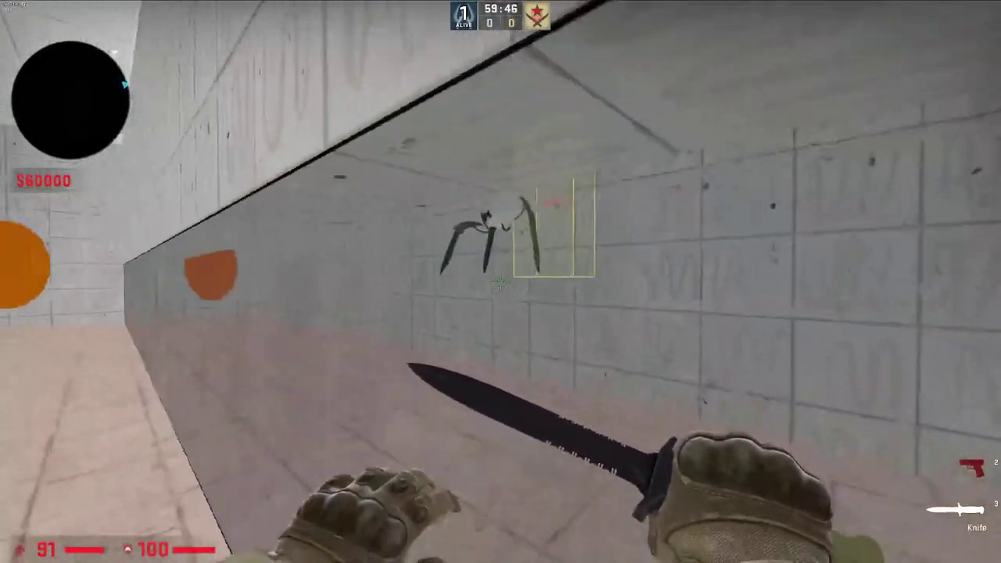
key("w")
key("a")
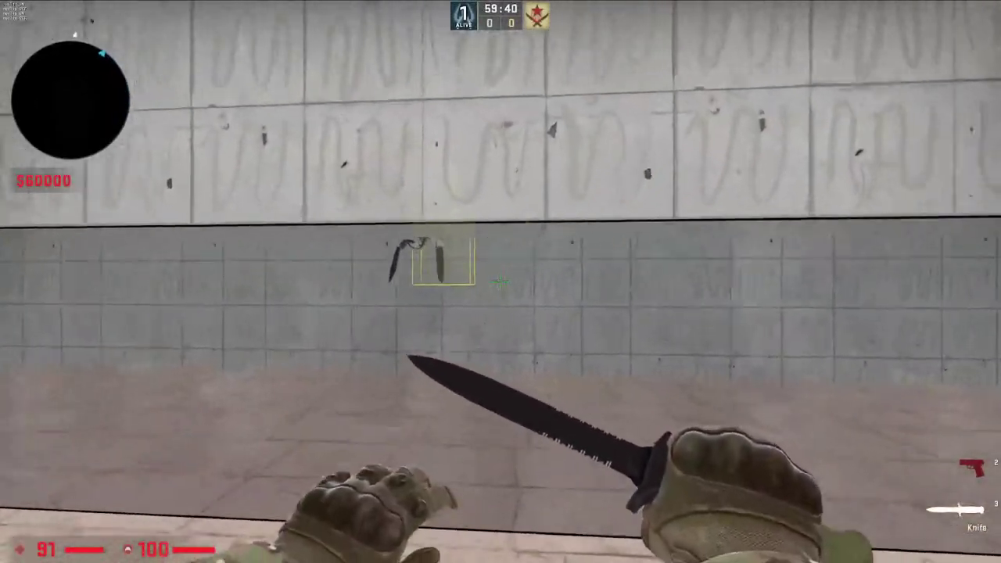
key("ctrl")
key("w")
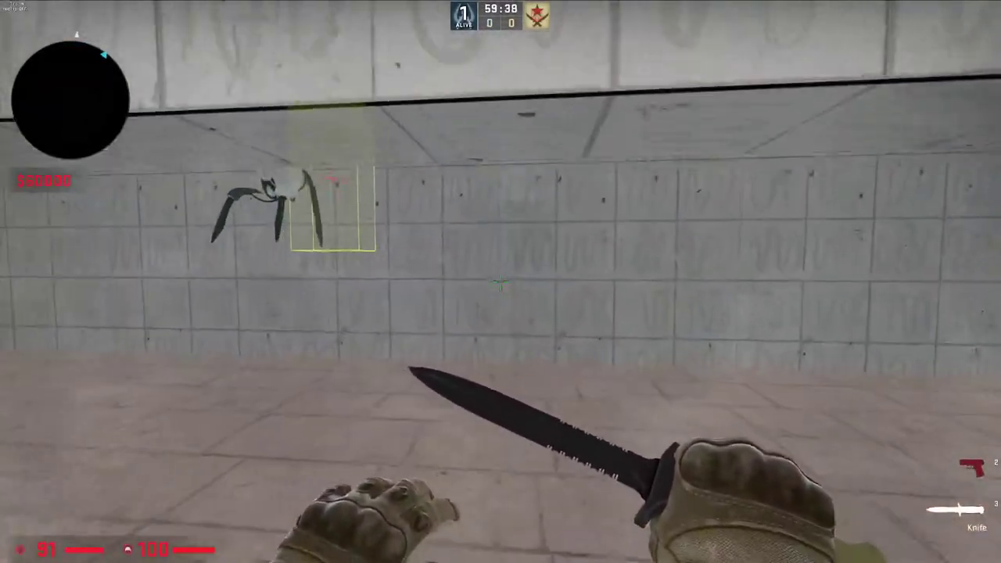
left_click(500, 281)
key("a")
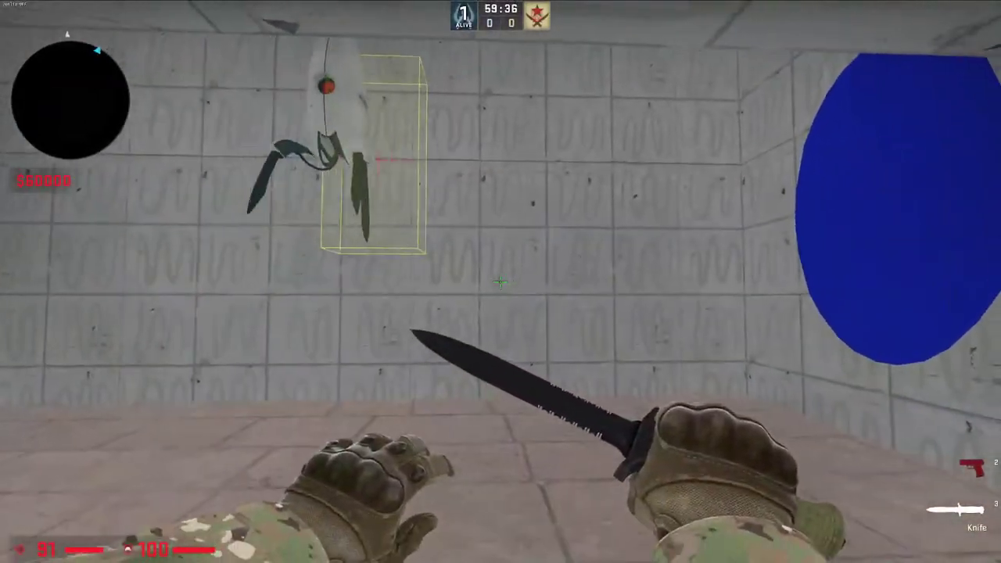
key("s")
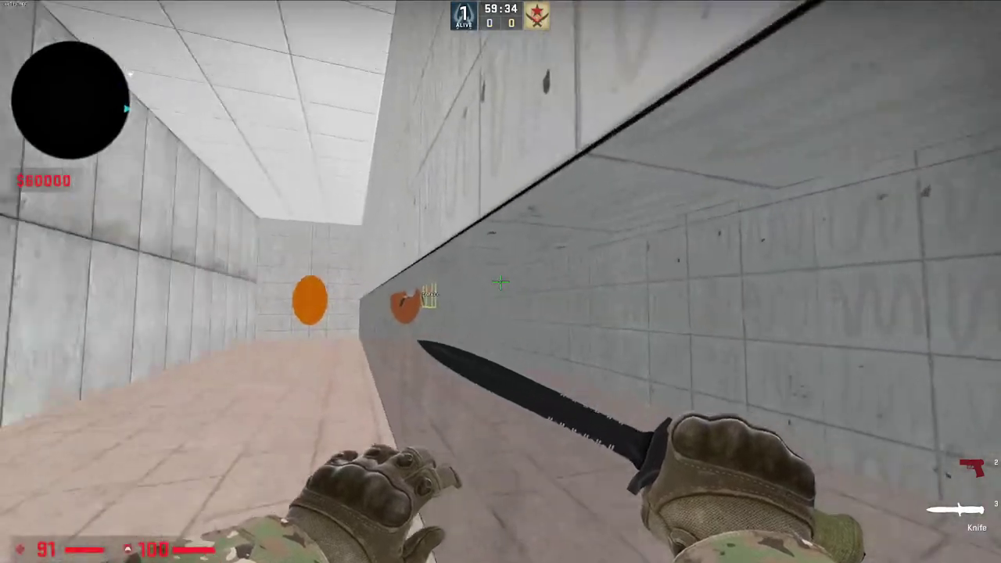
key("w")
key("w")
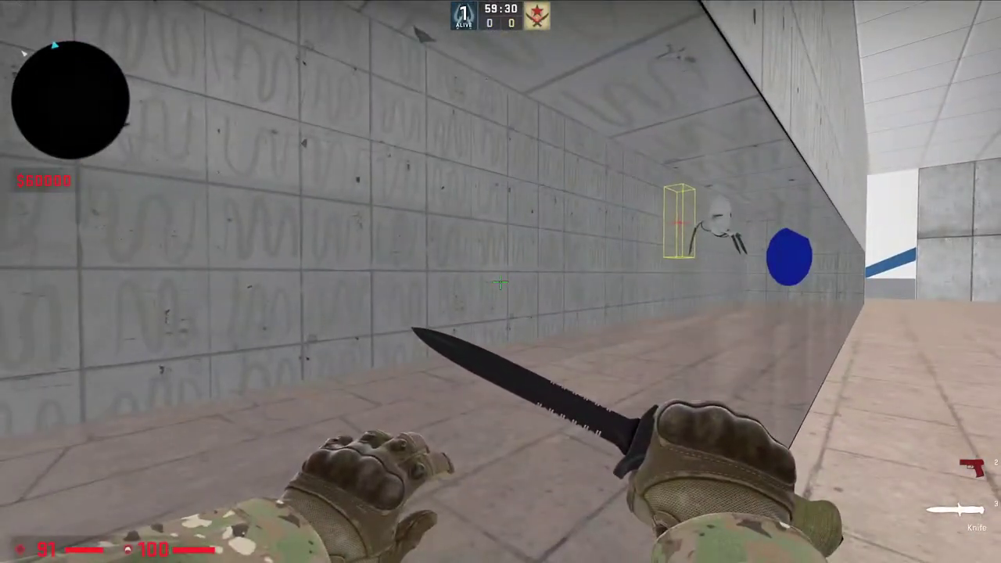
key("w")
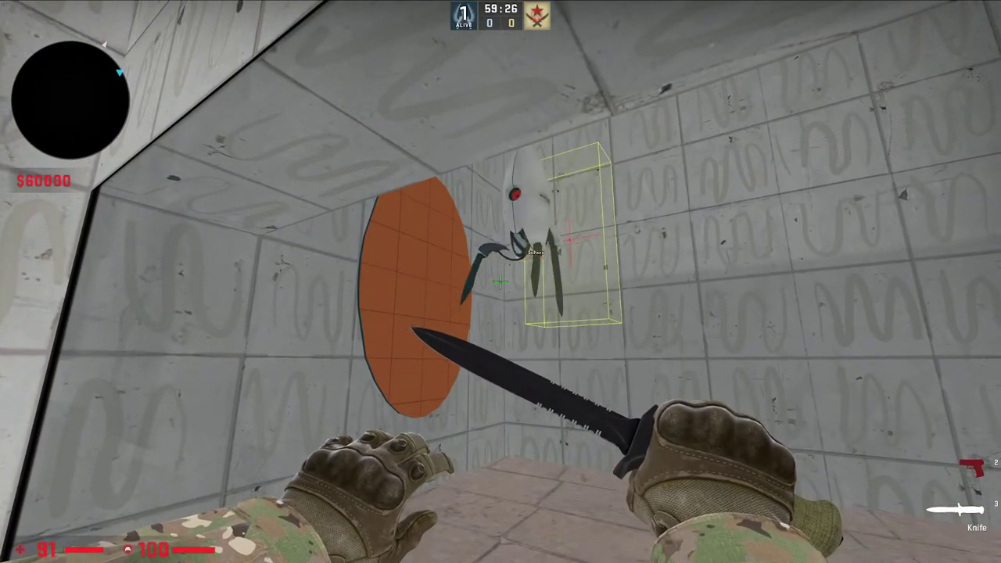
Return to Hammer++, dismiss the finished compile window and open the properties of the turret prop in front of the orange portal.
key("grave")
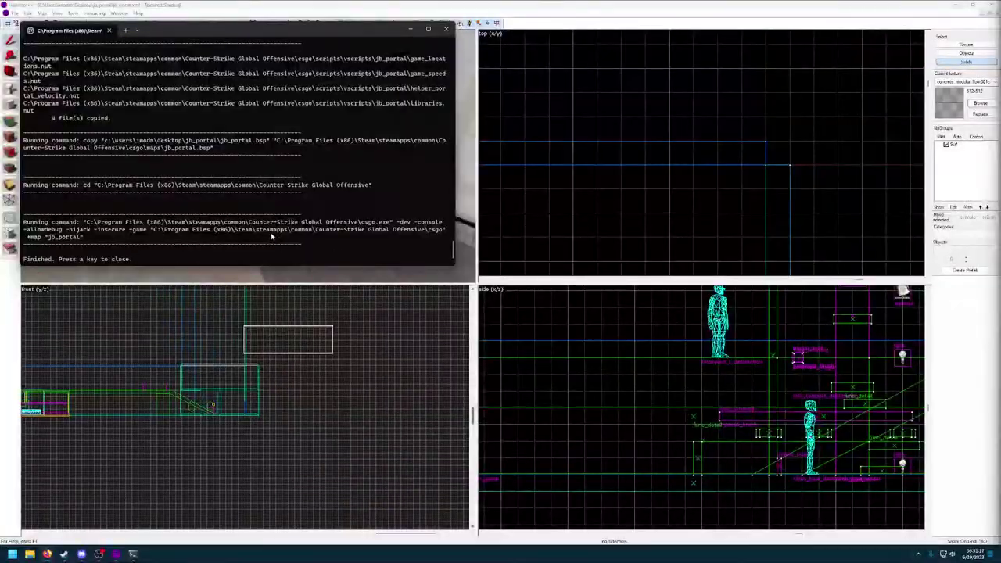
left_click(289, 201)
key("z")
key("w")
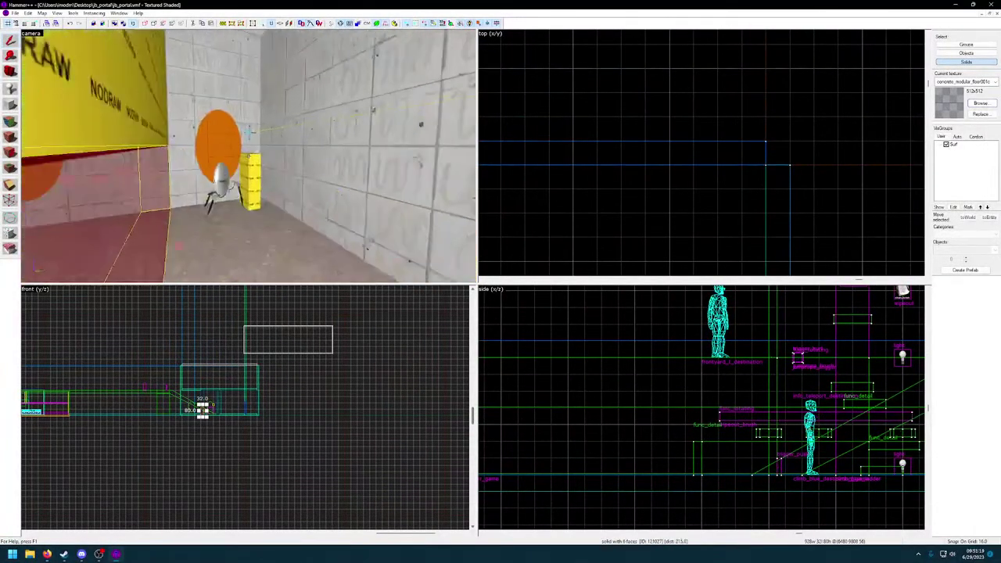
left_click(249, 156)
double_click(248, 156)
key("s")
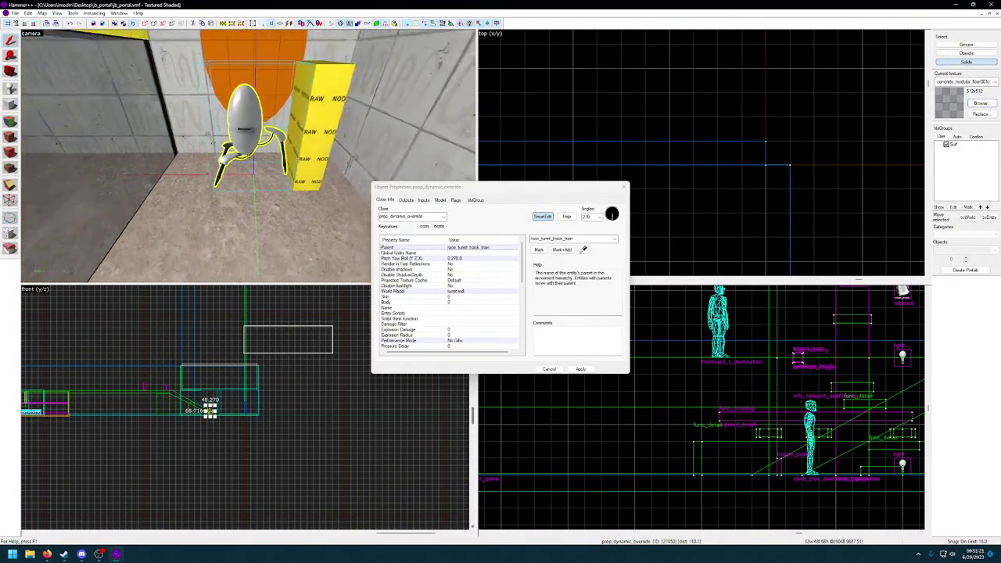
key("z")
scroll(481, 289, "down", 1)
scroll(483, 288, "down", 3)
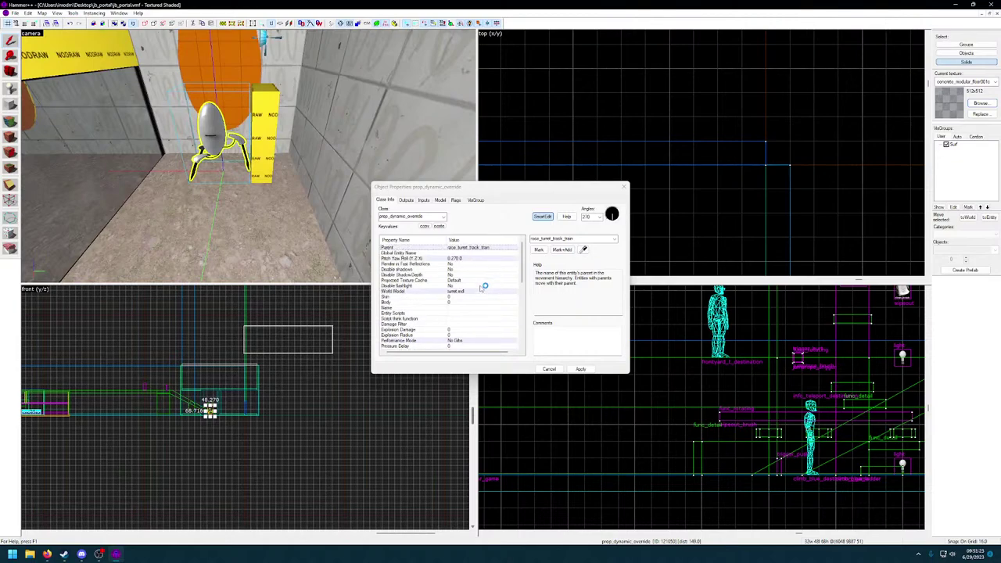
Set the selection mode to Groups and select the race_turret_track_train brush beside the turret with its properties shown.
scroll(481, 289, "down", 5)
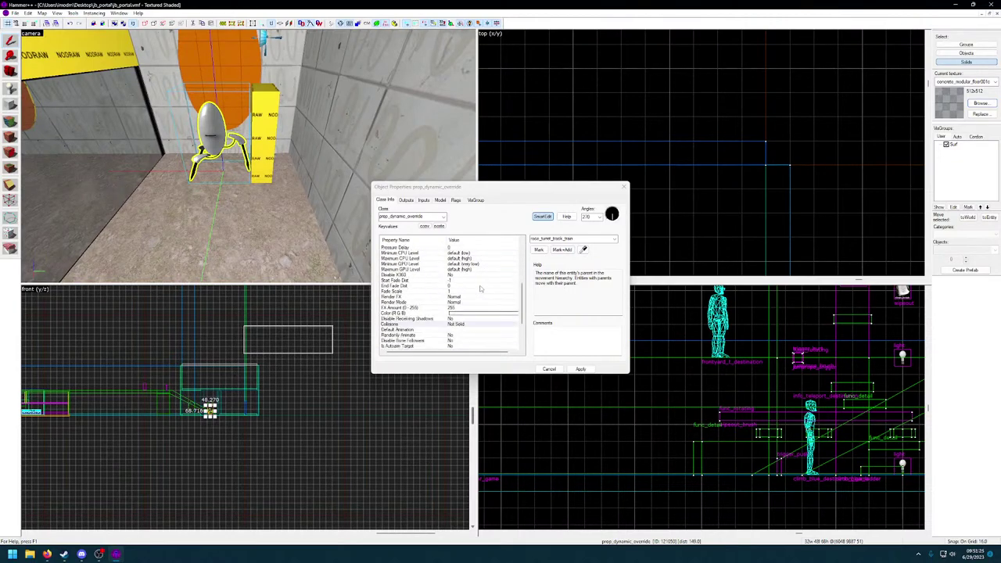
key("z")
key("s")
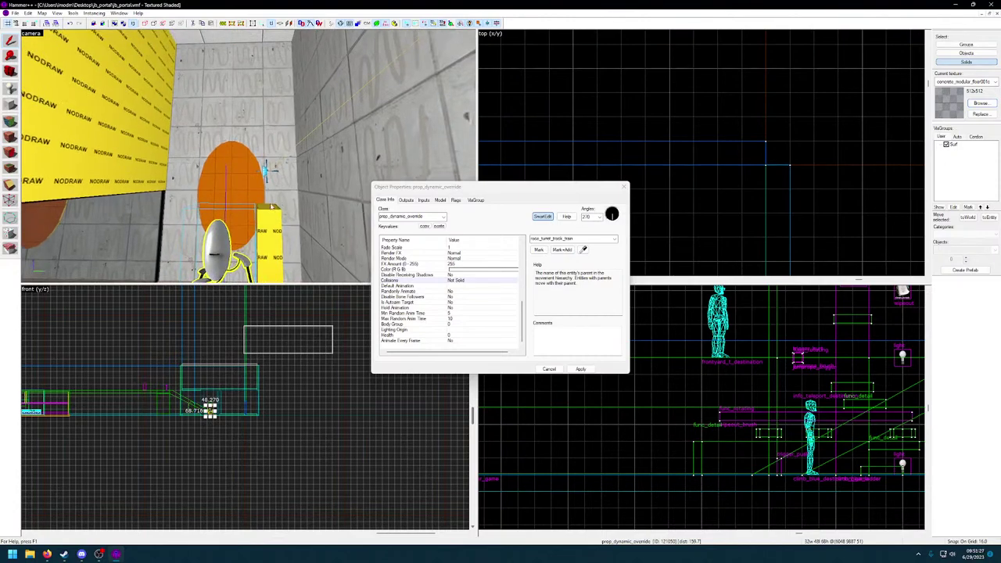
left_click(271, 209)
left_click(254, 231)
left_click(270, 231)
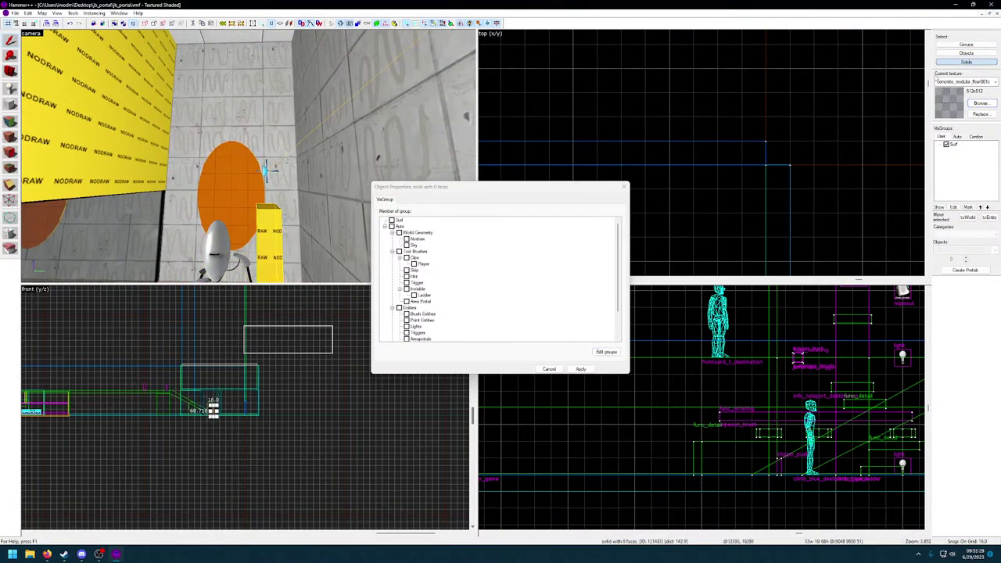
left_click(967, 45)
left_click(275, 230)
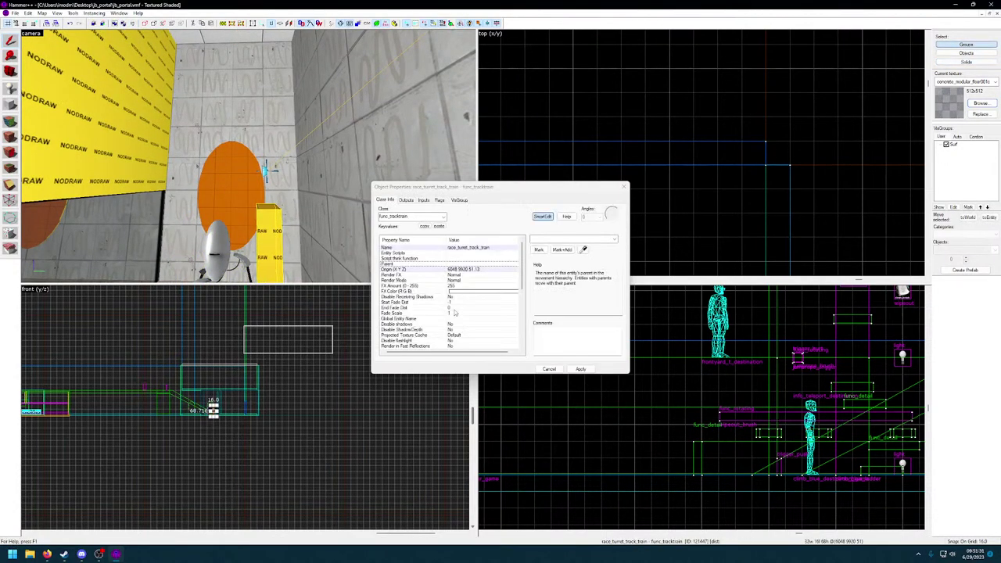
Set the turret tracktrain's Height above track to 0 and close its properties.
scroll(449, 296, "down", 5)
scroll(449, 296, "down", 3)
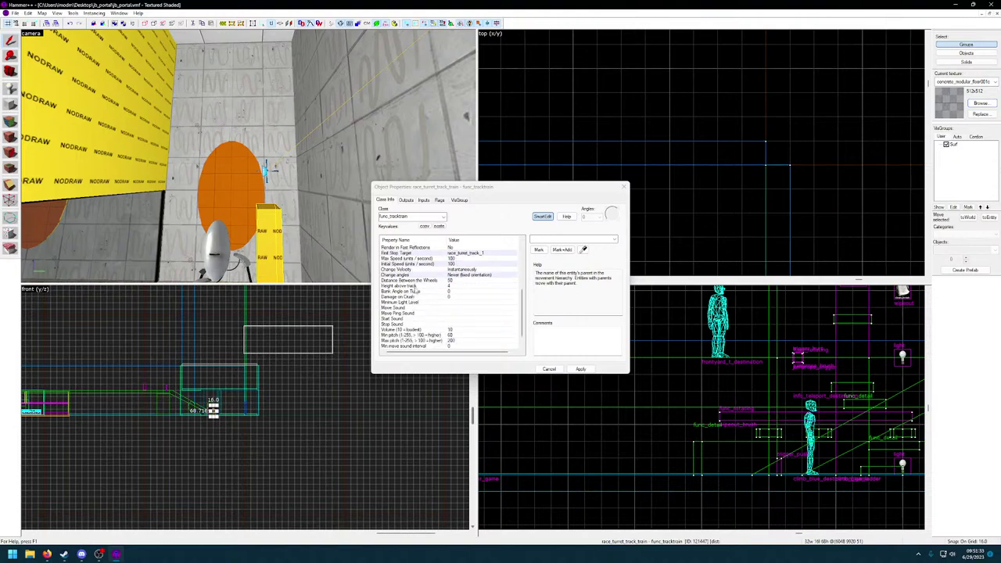
left_click(418, 287)
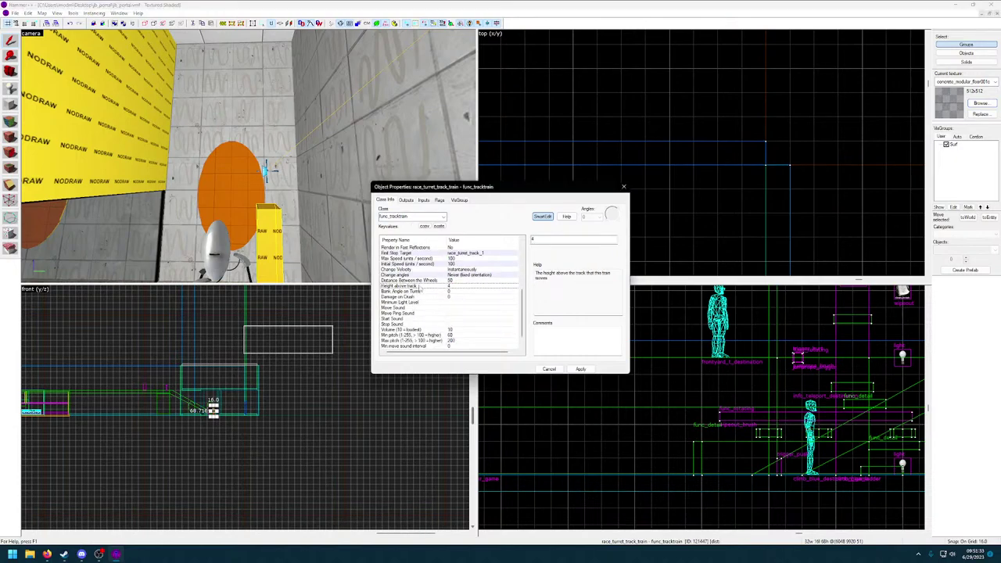
left_click(558, 239)
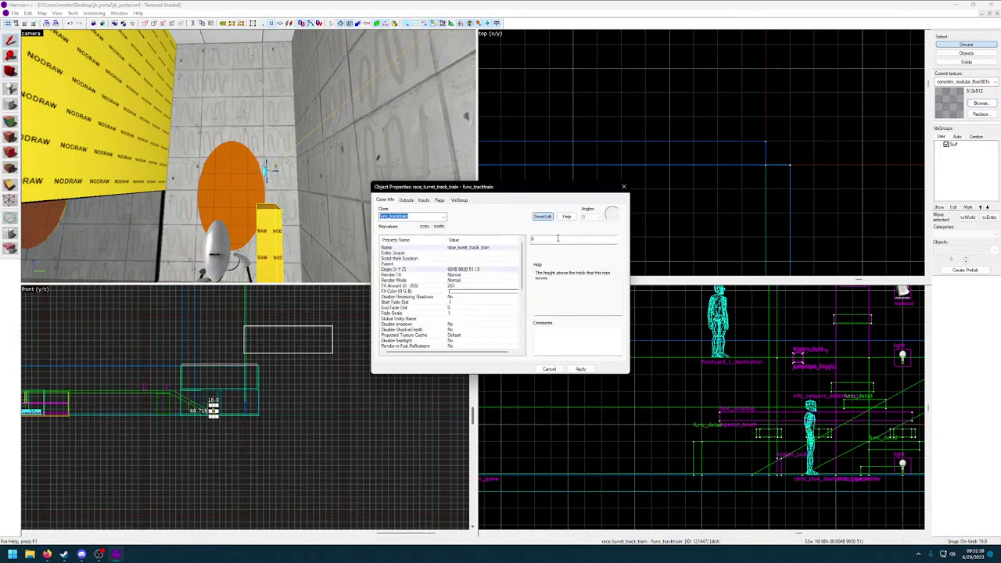
left_click(550, 369)
Try lowering the race_turret_track_1 path_track to the top of the turret in the side view, and undo the move.
left_click(273, 174)
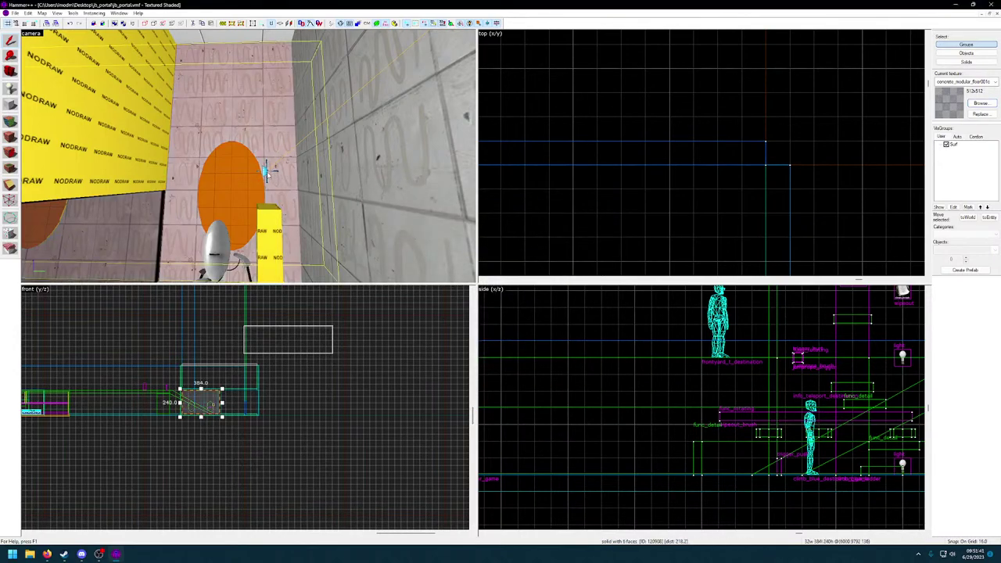
left_click(266, 170)
key("ctrl+e")
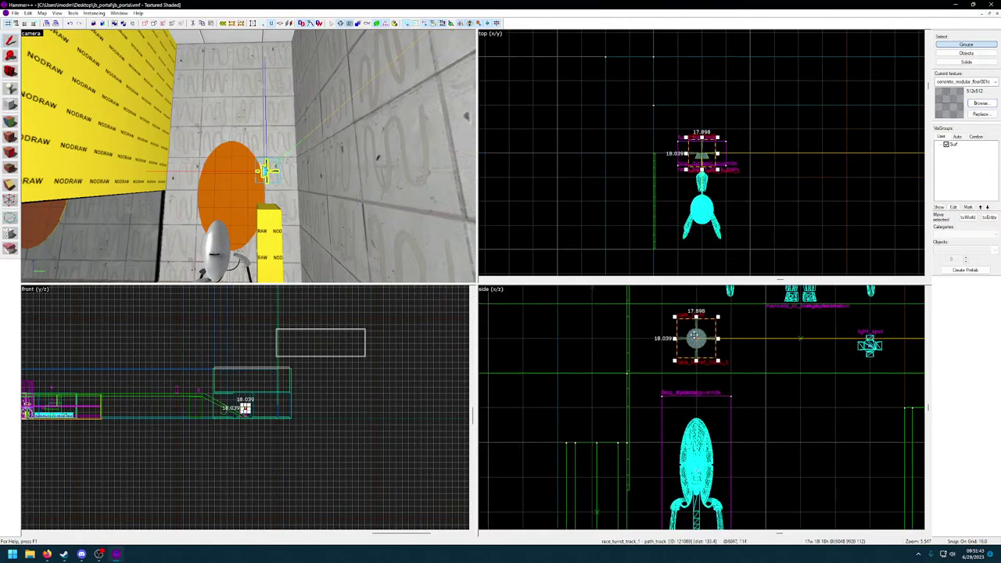
left_click_drag(697, 338, 697, 404)
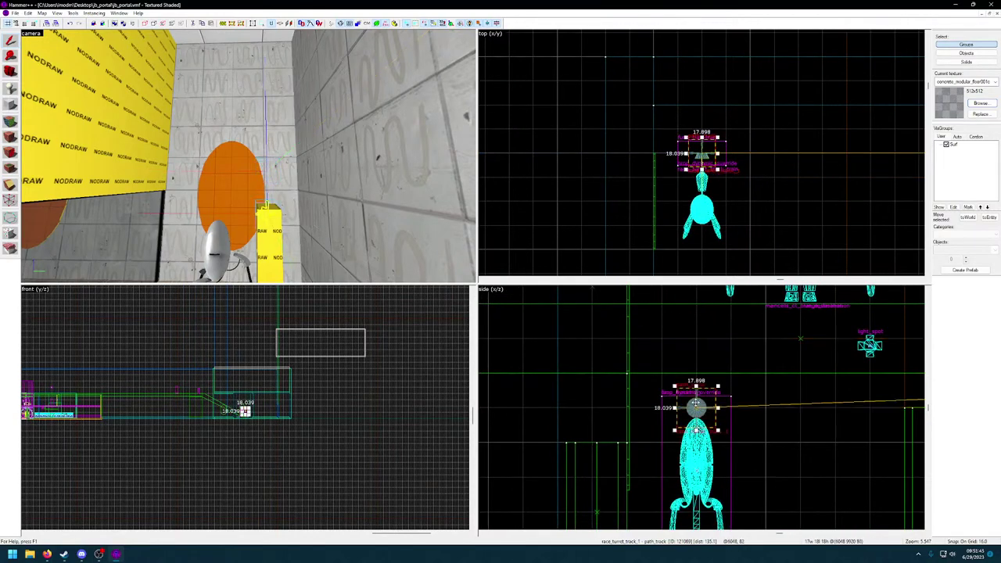
key("ctrl+z")
left_click_drag(696, 363, 697, 402)
key("ctrl+z")
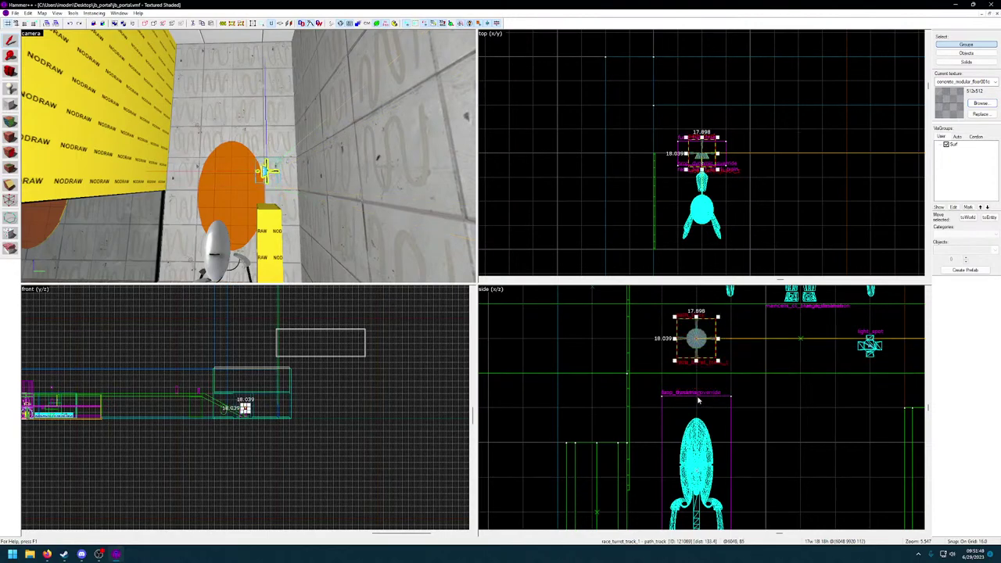
Reduce the grid to 1 unit, try the race_turret_track_1 path_track just above the turret's head, and move it back up.
scroll(697, 402, "up", 3)
key("[")
key("[")
key("[")
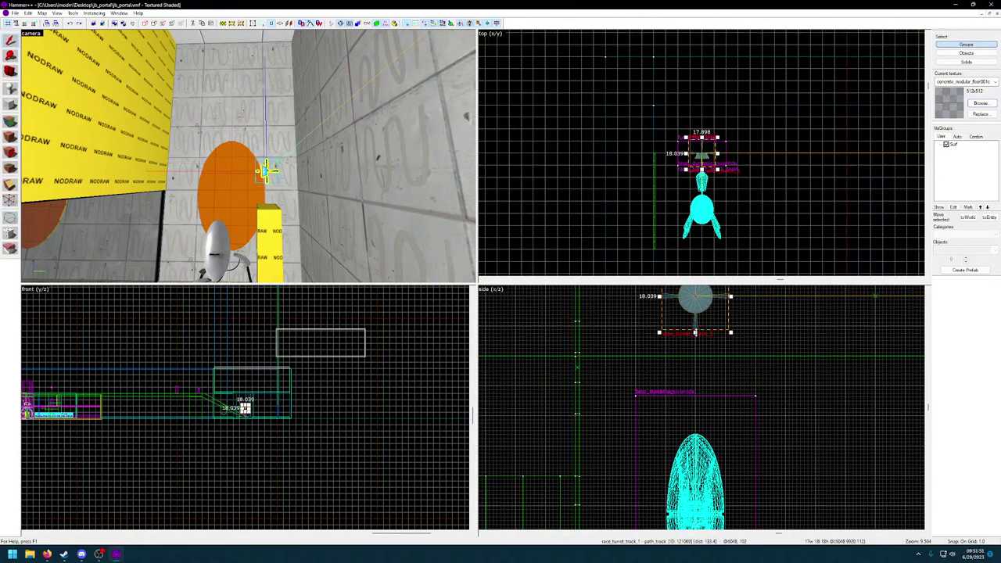
left_click_drag(695, 333, 698, 333)
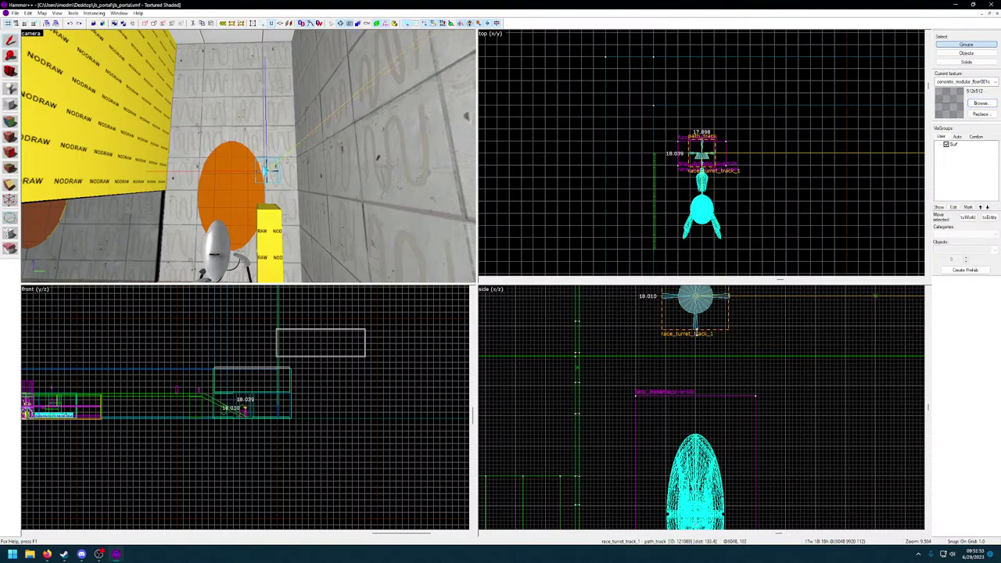
left_click_drag(266, 169, 267, 197)
scroll(695, 487, "down", 2)
middle_click_drag(695, 487, 696, 426)
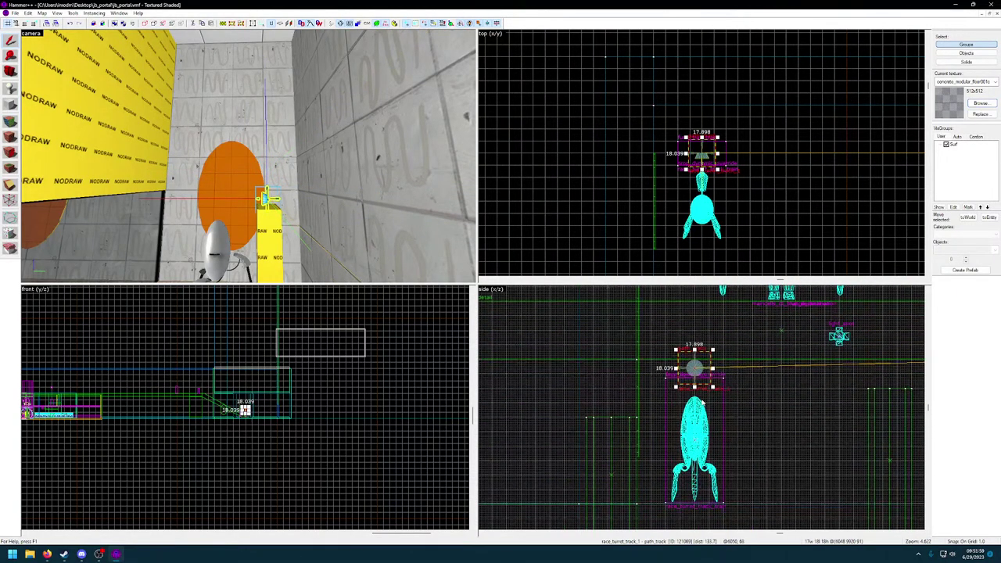
left_click_drag(695, 369, 694, 330)
middle_click_drag(720, 396, 646, 415)
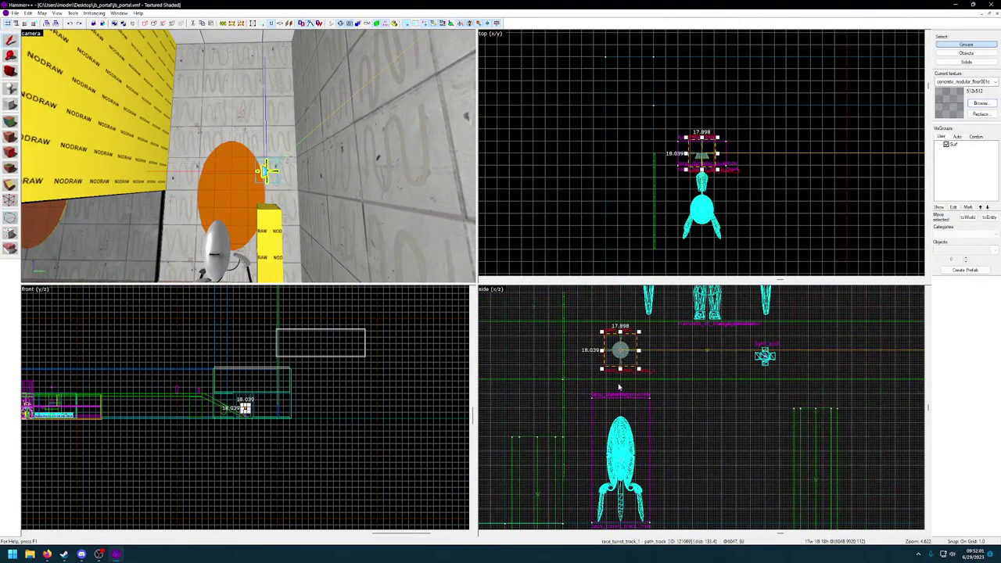
Try a downward move of the race_turret_track_1 path_track toward the turret's base to gauge the height difference, and undo it.
scroll(616, 386, "up", 2)
left_click(622, 450)
left_click(622, 324)
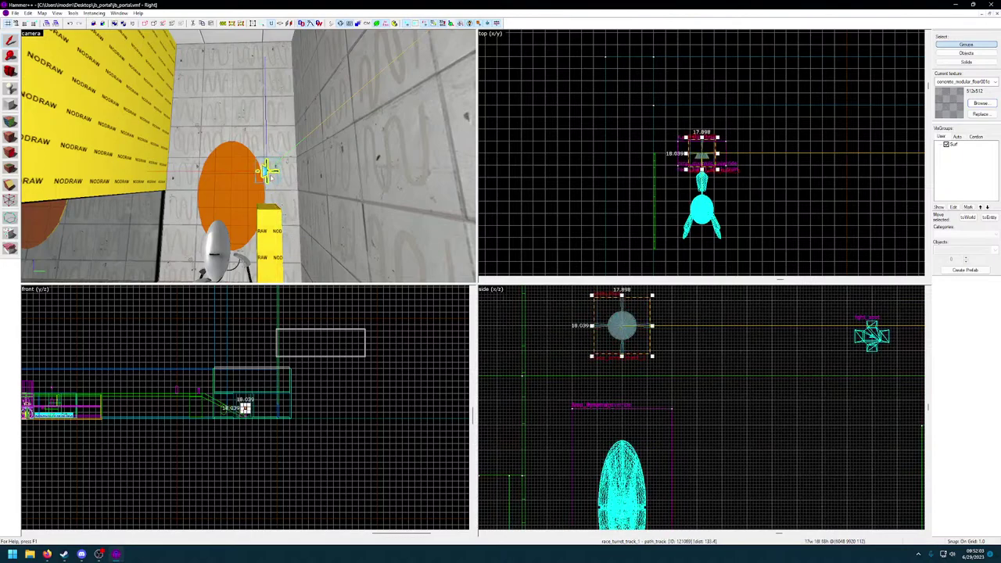
scroll(646, 352, "up", 1)
scroll(670, 381, "down", 3)
middle_click_drag(670, 381, 683, 403)
scroll(686, 358, "down", 1)
left_click_drag(656, 359, 661, 489)
key("ctrl+z")
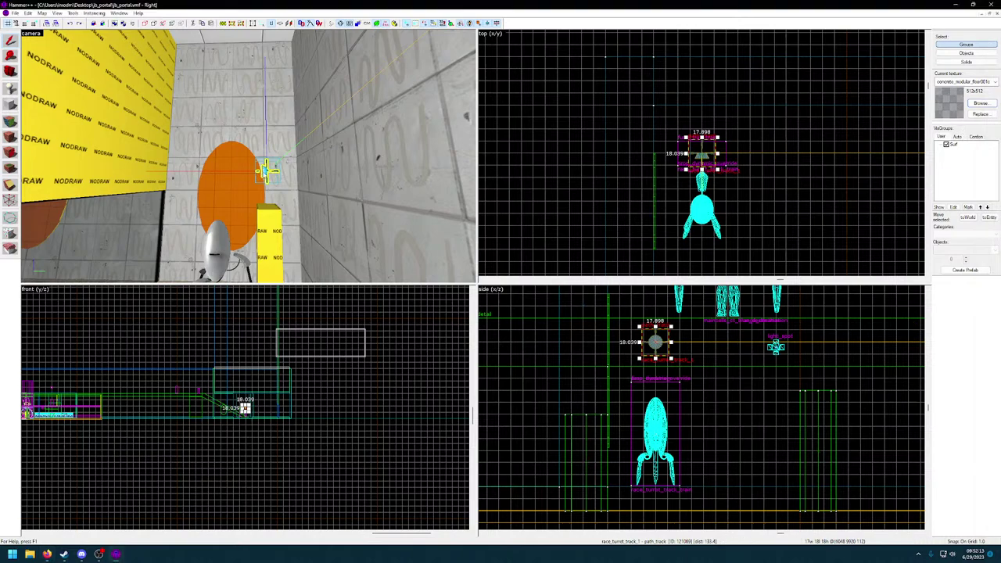
Set the Height above track of race_turret_track_train to -86 and close its properties.
key("alt+Return")
left_click(476, 291)
left_click(474, 285)
left_click(632, 393)
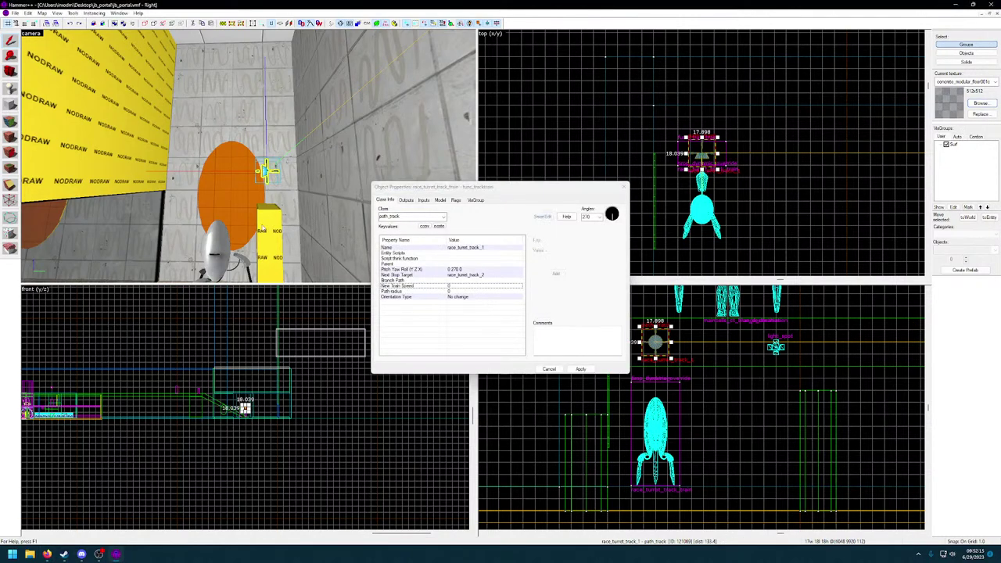
scroll(435, 305, "down", 6)
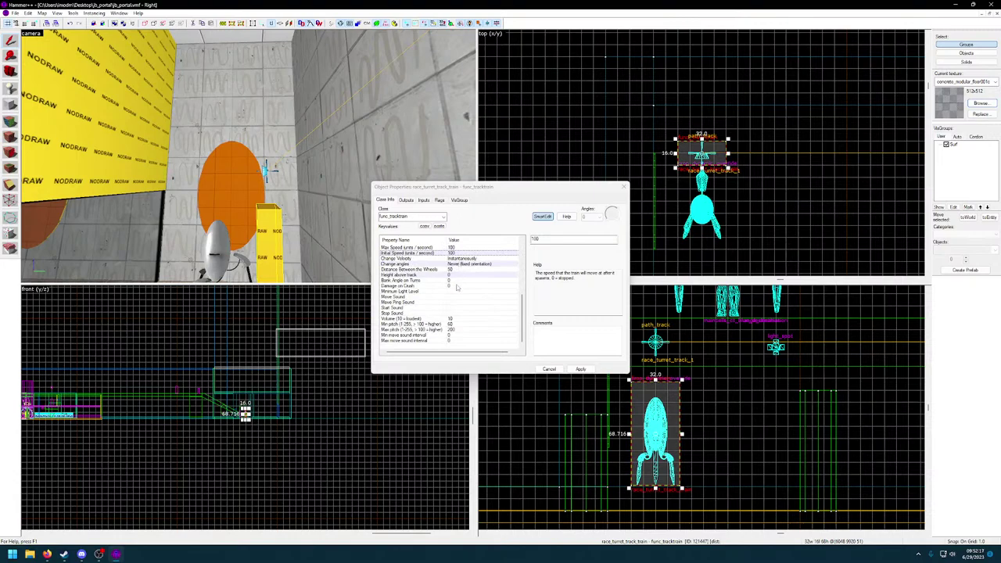
left_click(456, 275)
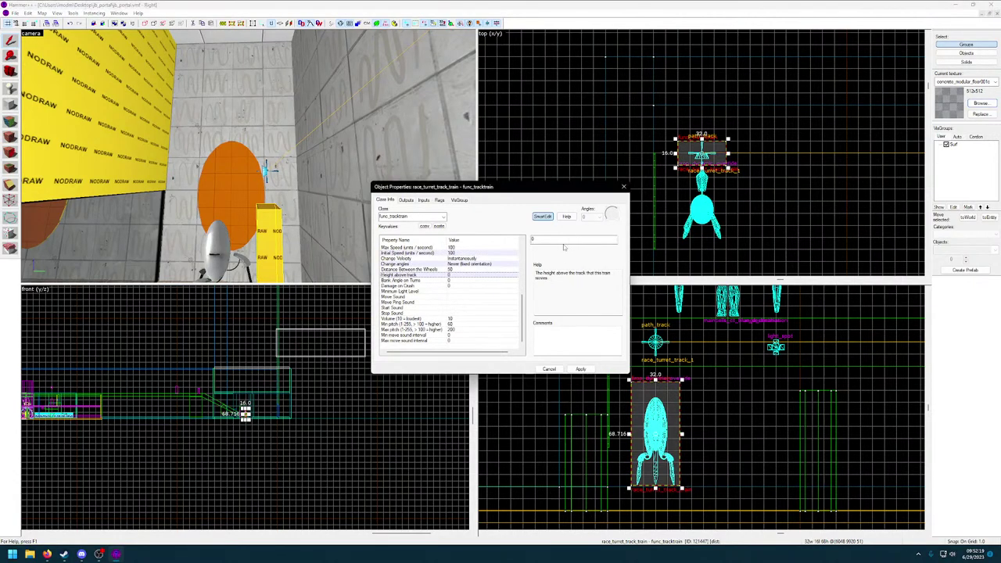
type("-86")
key("Return")
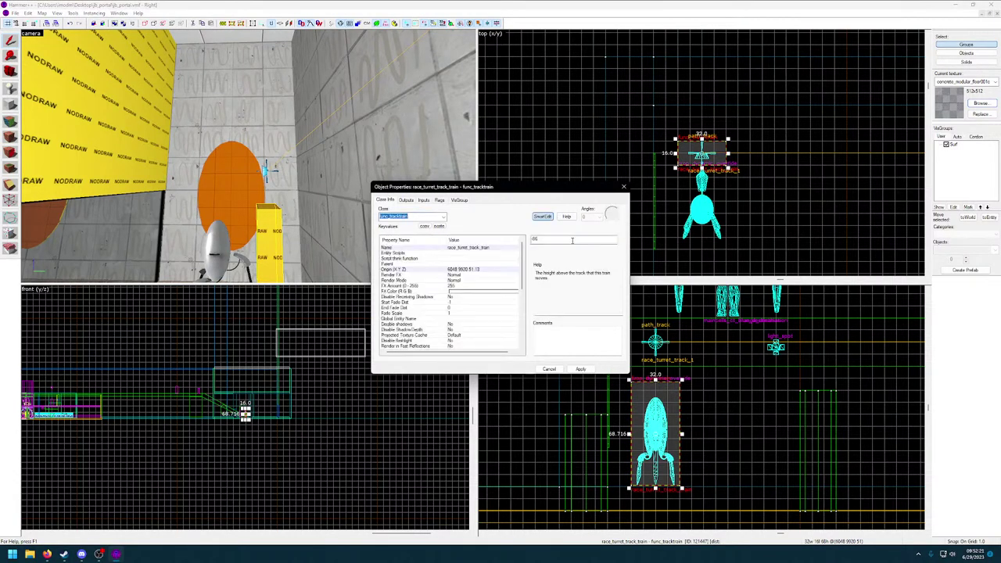
left_click(556, 370)
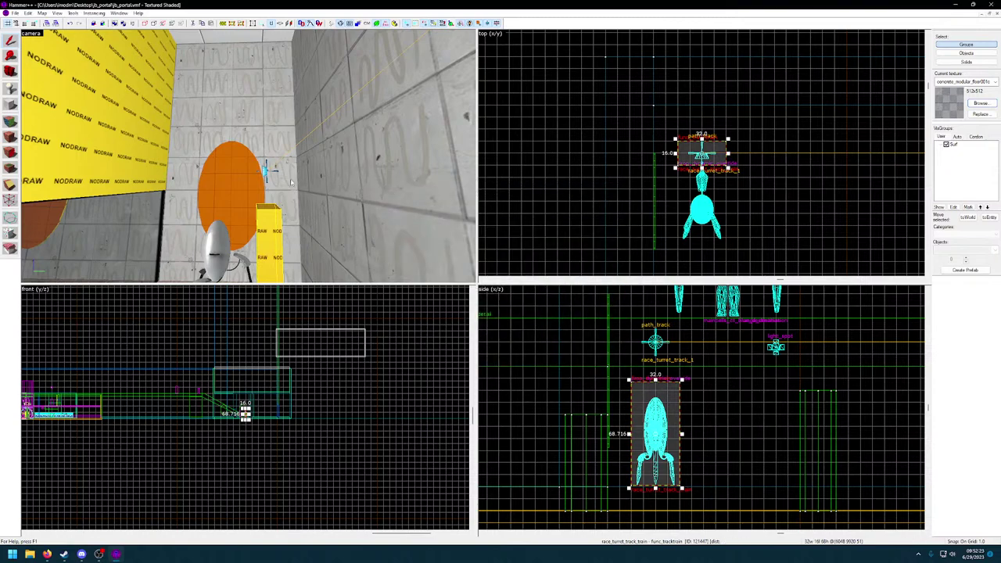
With a 32-unit grid, copy the turret together with its tracktrain brush about 352 units along the track in the top view.
key("z")
scroll(747, 184, "down", 7)
middle_click_drag(762, 184, 603, 169)
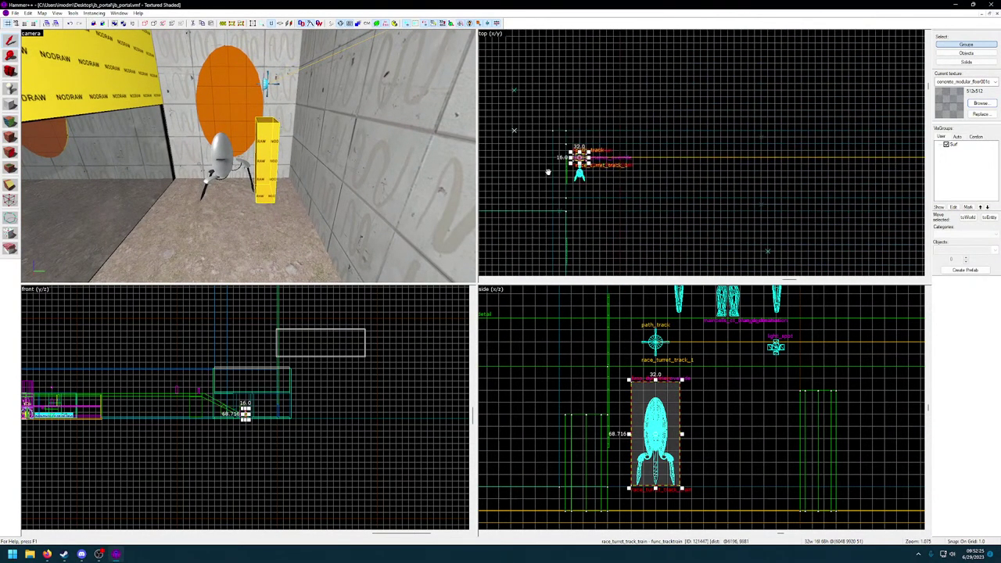
left_click(223, 154)
left_click(264, 146, "ctrl")
scroll(622, 177, "up", 1)
scroll(671, 199, "down", 1)
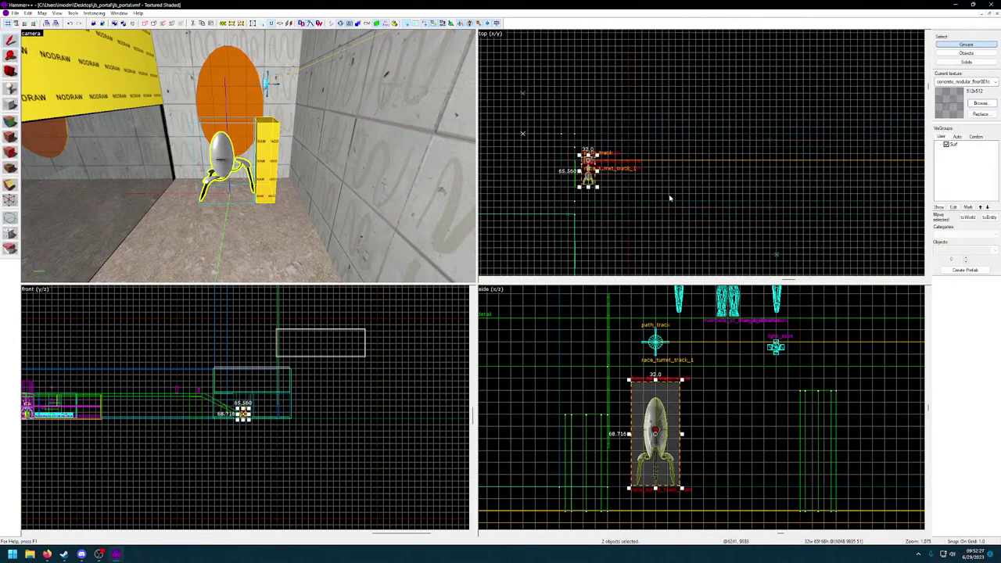
middle_click_drag(719, 203, 594, 219)
key("z")
key("w")
key("s")
key("z")
scroll(599, 220, "down", 1)
key("bracketright")
key("bracketright")
key("bracketright")
key("bracketright")
key("bracketright")
scroll(573, 210, "up", 2)
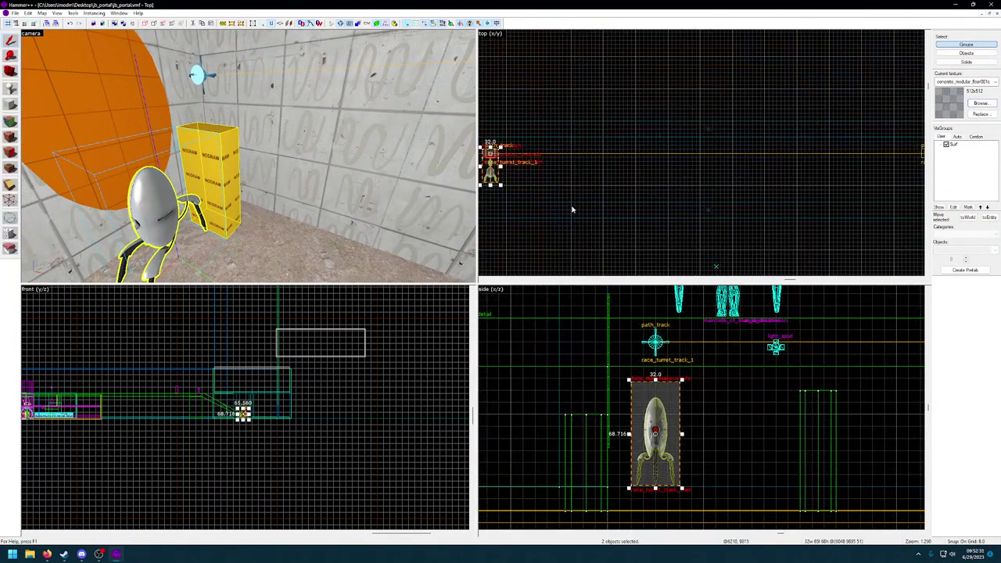
scroll(573, 210, "down", 2)
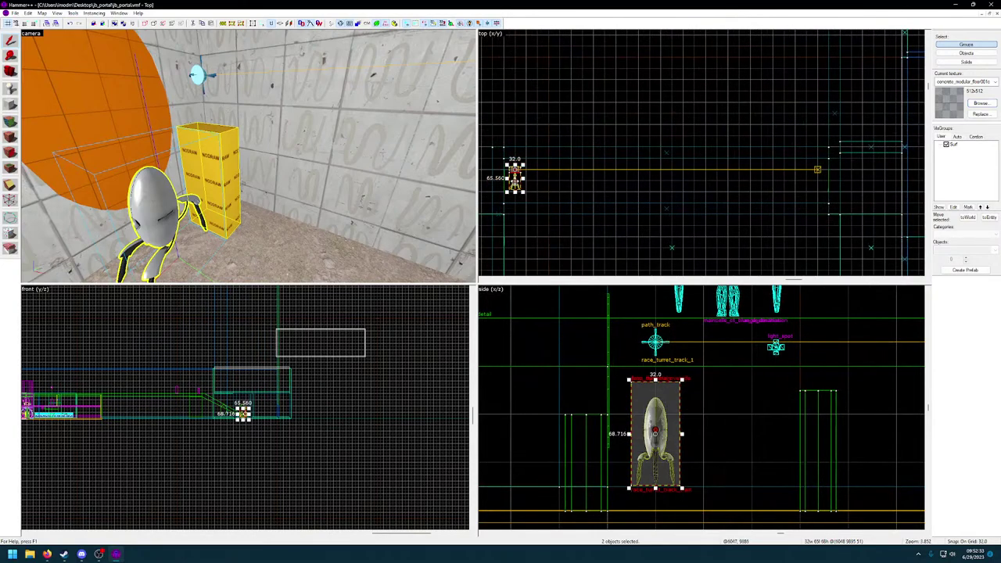
left_click_drag(515, 177, 665, 185)
Copy the race_turret_track_1 path_track along the track line to align with the copied turret and tracktrain.
key("z")
key("w")
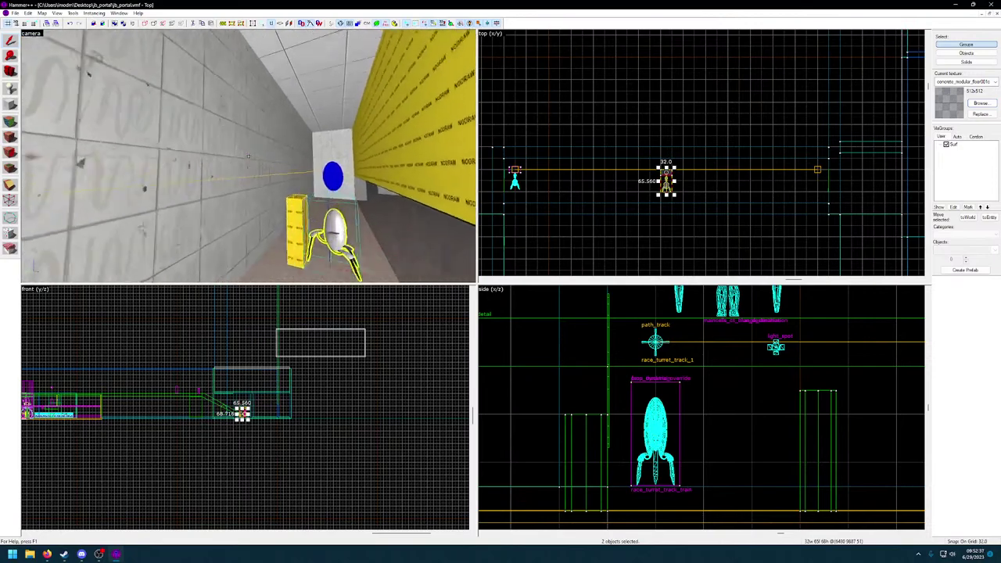
key("w")
key("d")
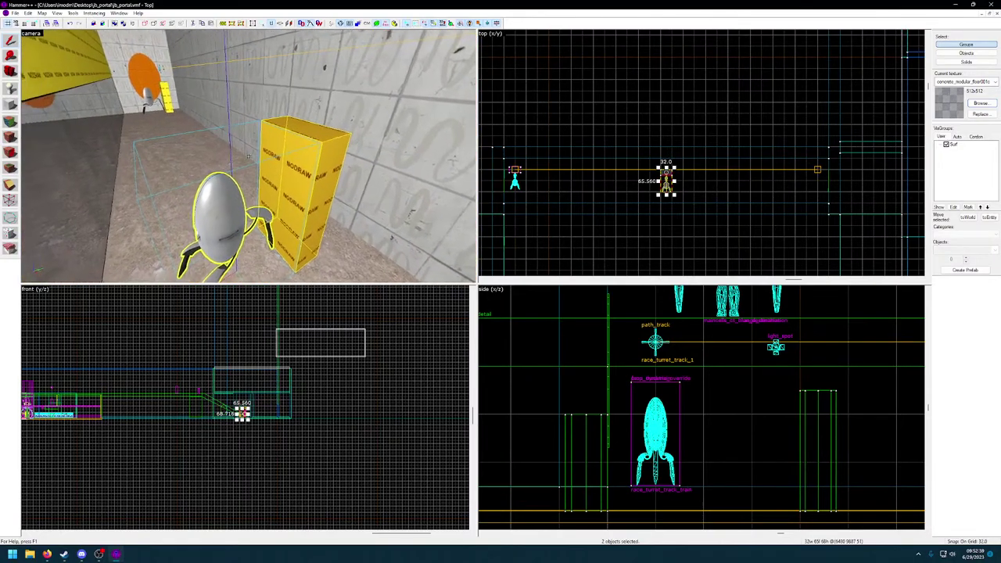
key("w")
key("z")
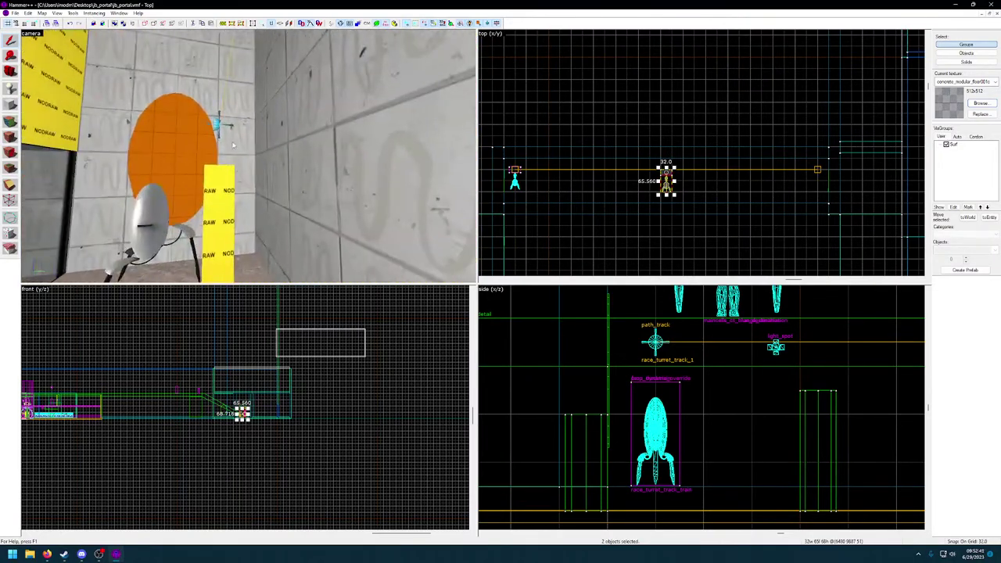
left_click(220, 129)
left_click(219, 124)
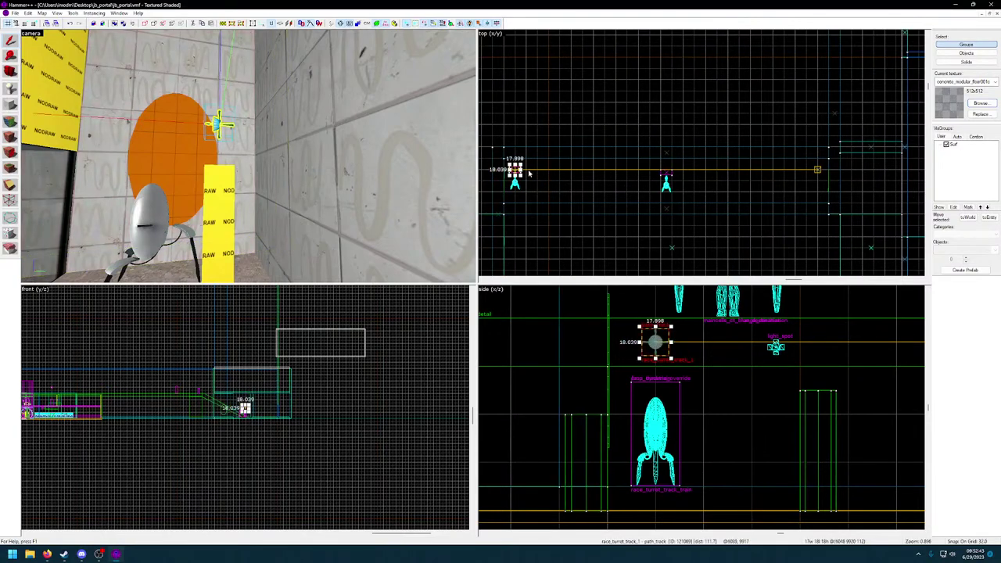
left_click_drag(516, 170, 661, 151)
scroll(649, 168, "up", 8)
key("ctrl+shift+e")
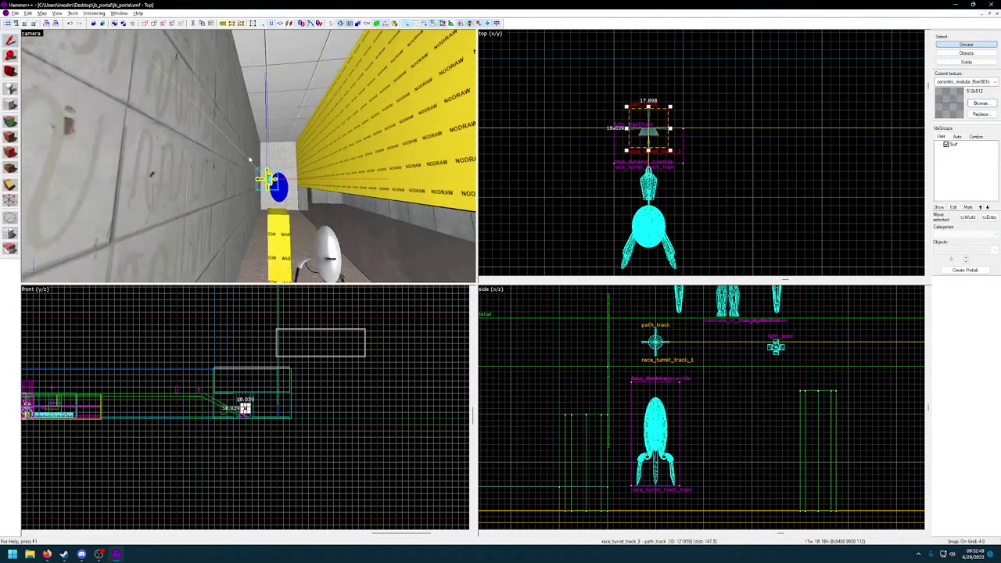
Rename the copied path_track to race_turret_track_1_1.
key("alt+Return")
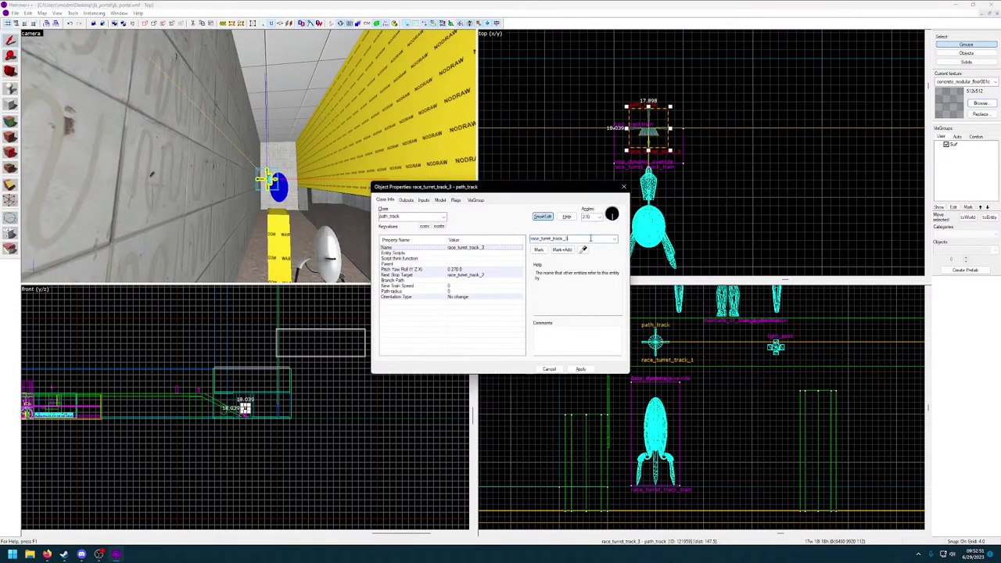
key("BackSpace")
type("1_1")
key("Return")
Examine the copied path_track, func_tracktrain and turret, checking the name and parent set on each.
key("z")
key("w")
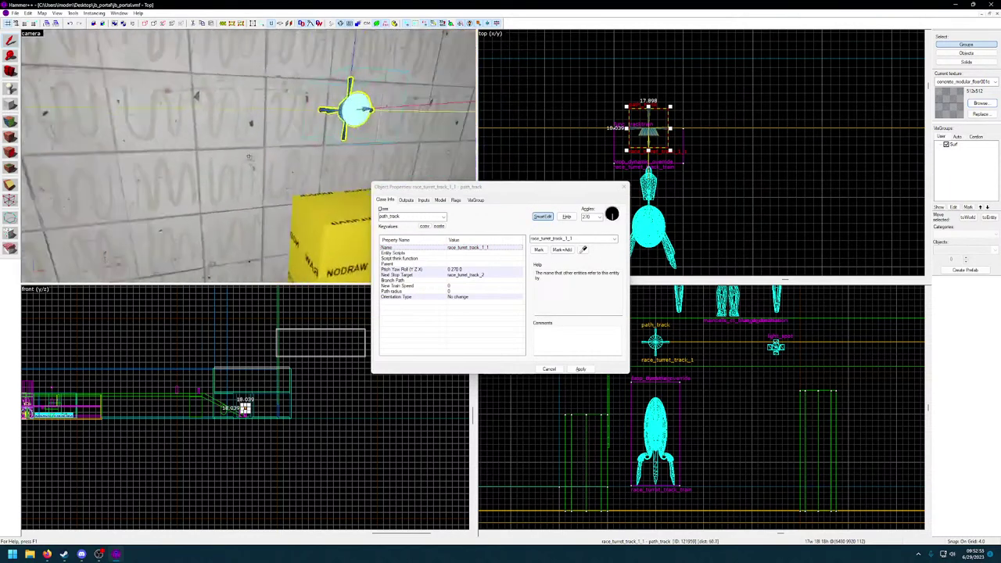
key("z")
key("z")
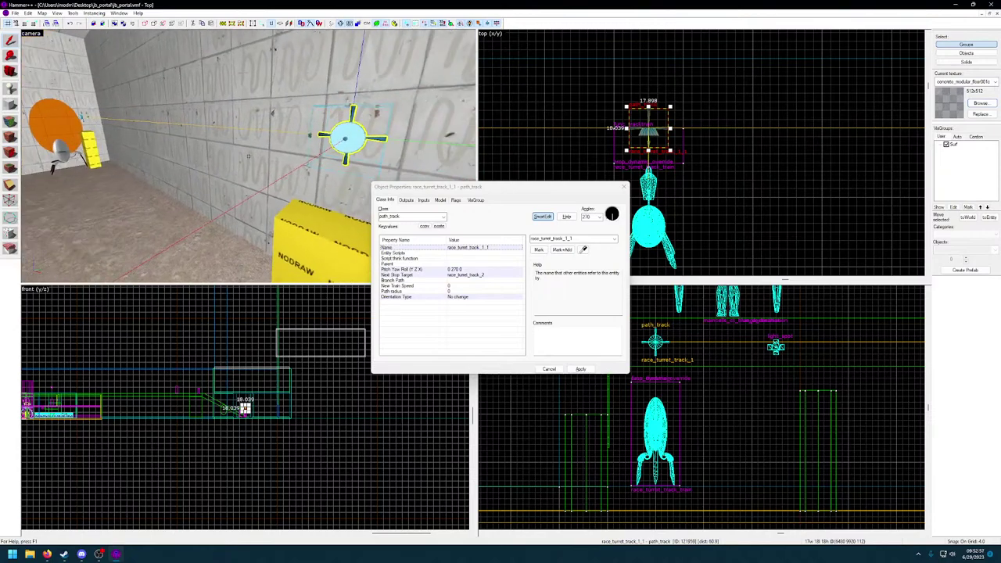
key("d")
left_click(231, 153)
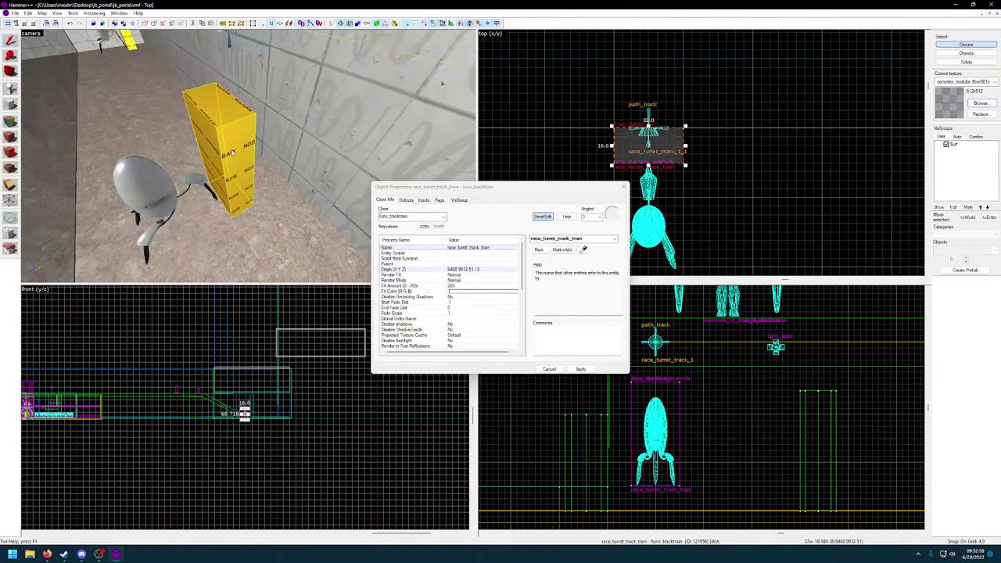
left_click(153, 193)
key("z")
key("s")
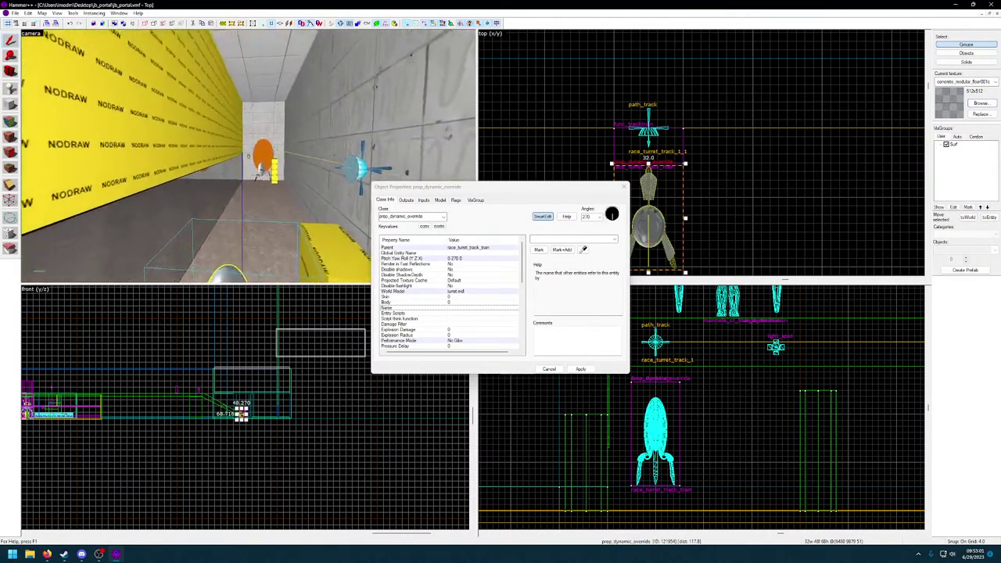
Rename the original func_tracktrain near the orange portal to race_turret_track_train_1.
key("w")
key("z")
left_click(260, 179)
key("z")
key("a")
key("w")
key("z")
left_click(247, 159)
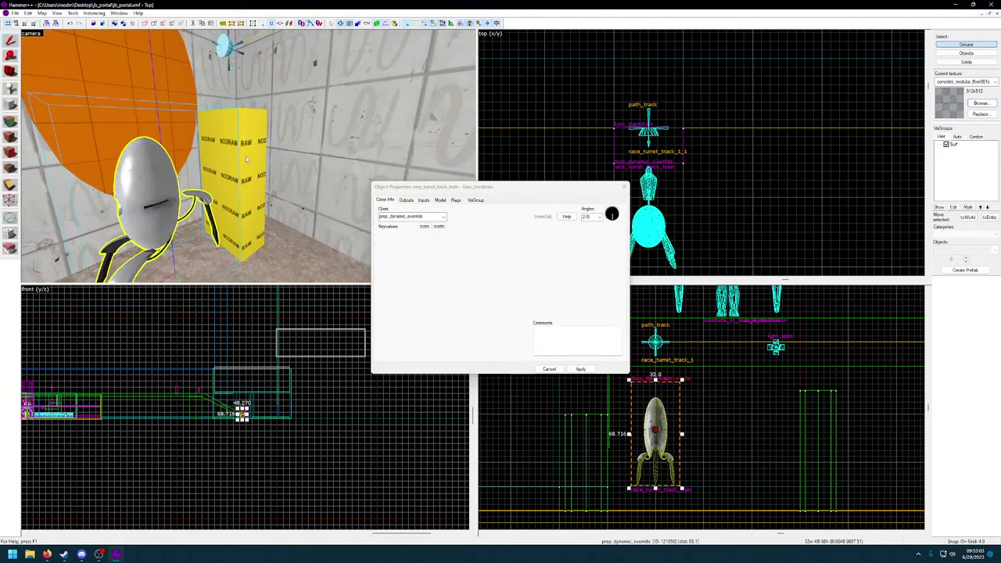
left_click(595, 239)
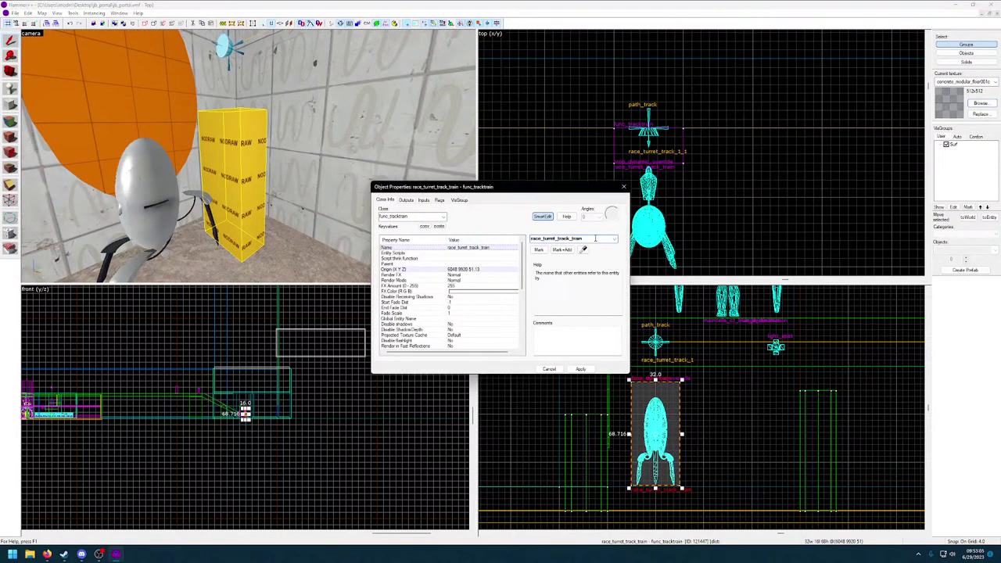
type("_r1")
Set the First Stop Target of race_turret_track_train_1 to race_turret_track_1_1.
scroll(450, 258, "down", 5)
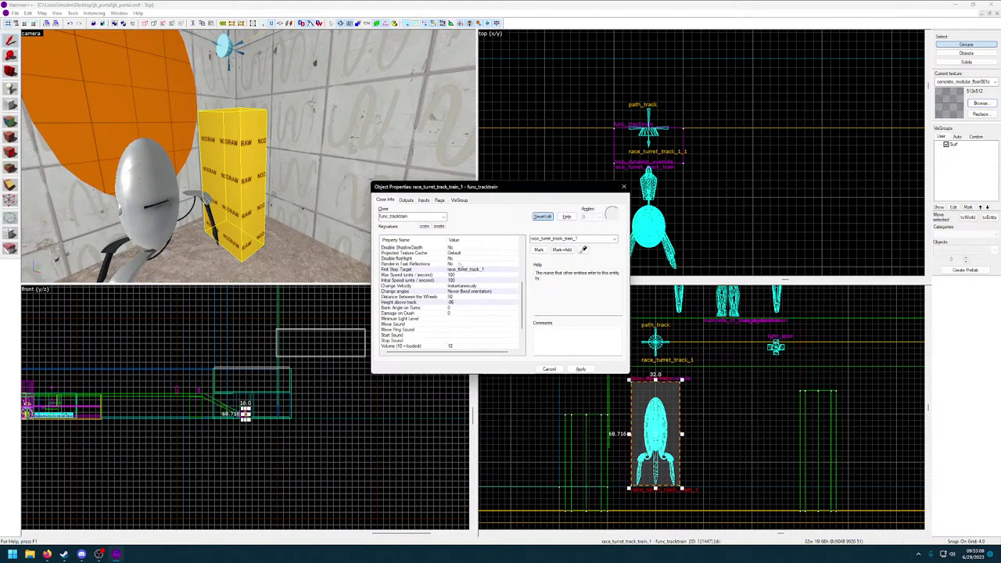
left_click(477, 271)
key("z")
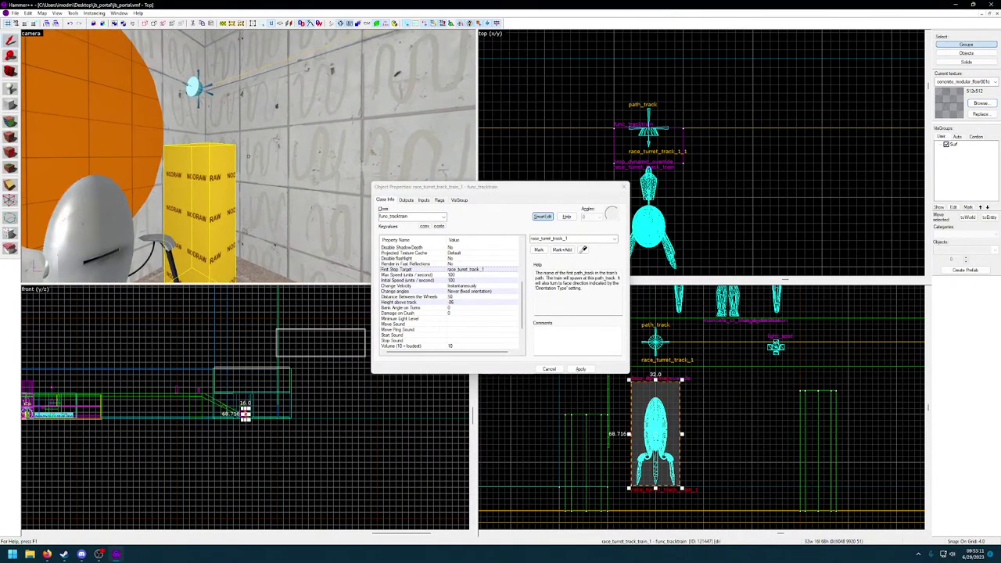
left_click(577, 238)
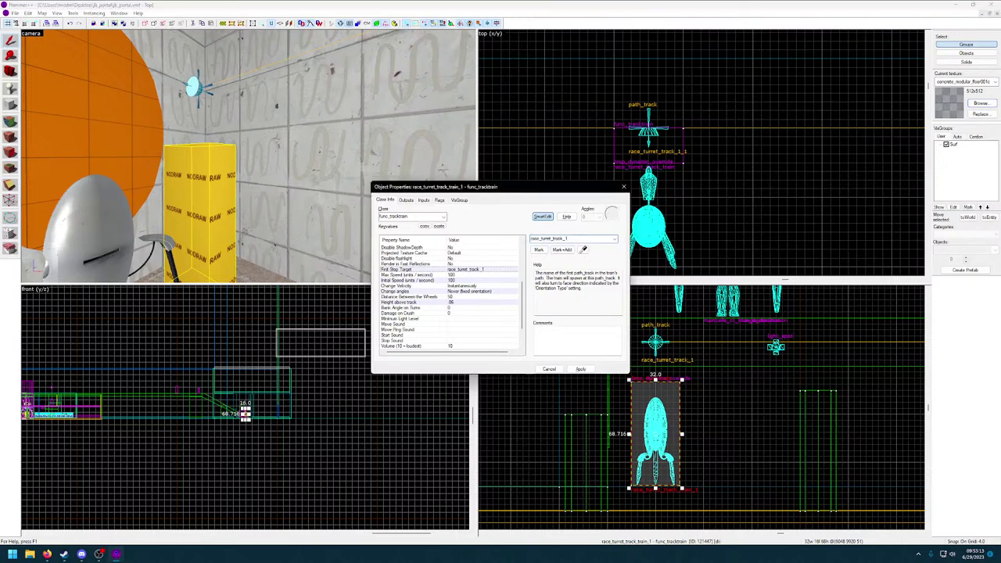
type("_1")
key("Return")
Rename the original path_track above the first turret to race_turret_track_1_1 and view its Next Stop Target.
left_click(190, 92)
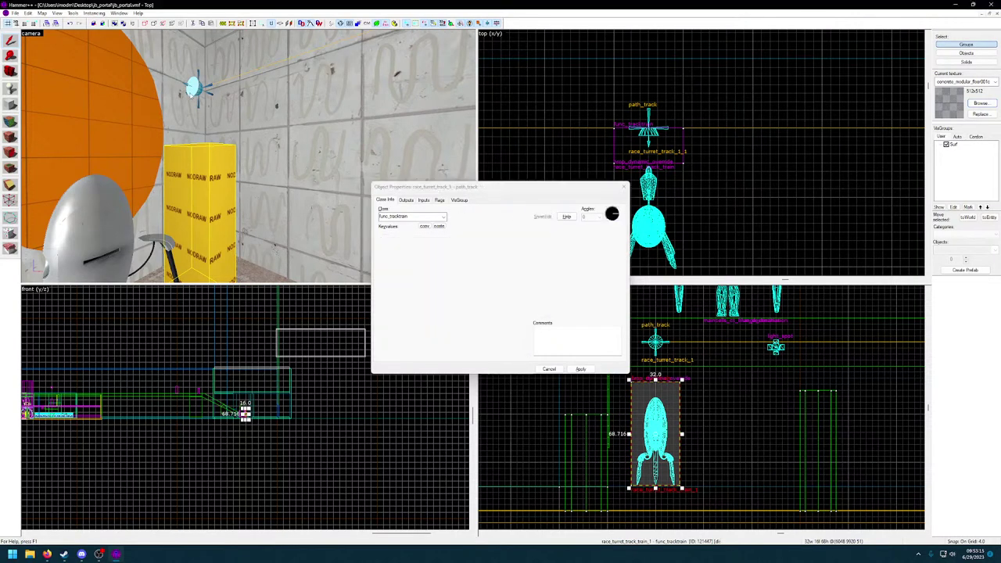
left_click(581, 247)
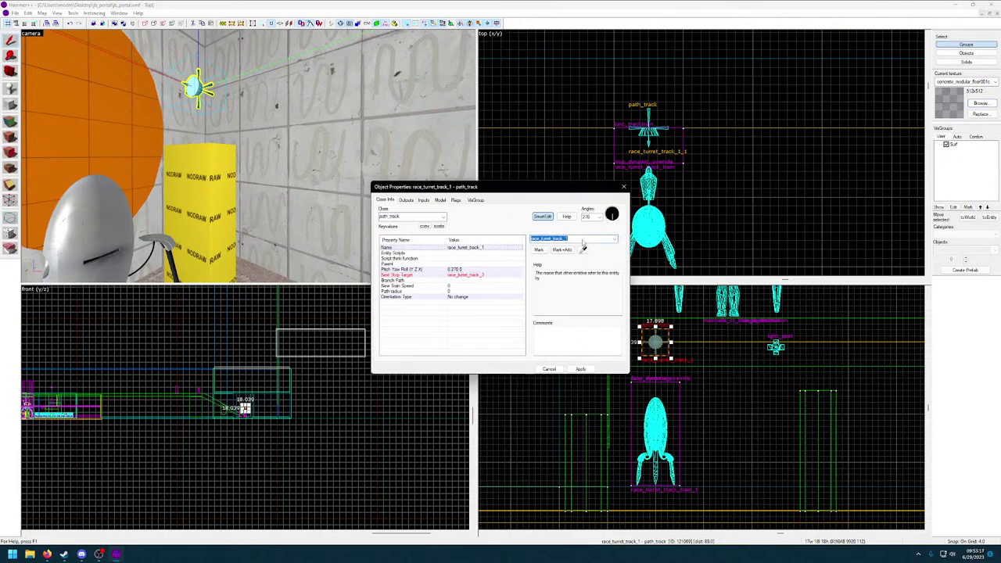
type("_1")
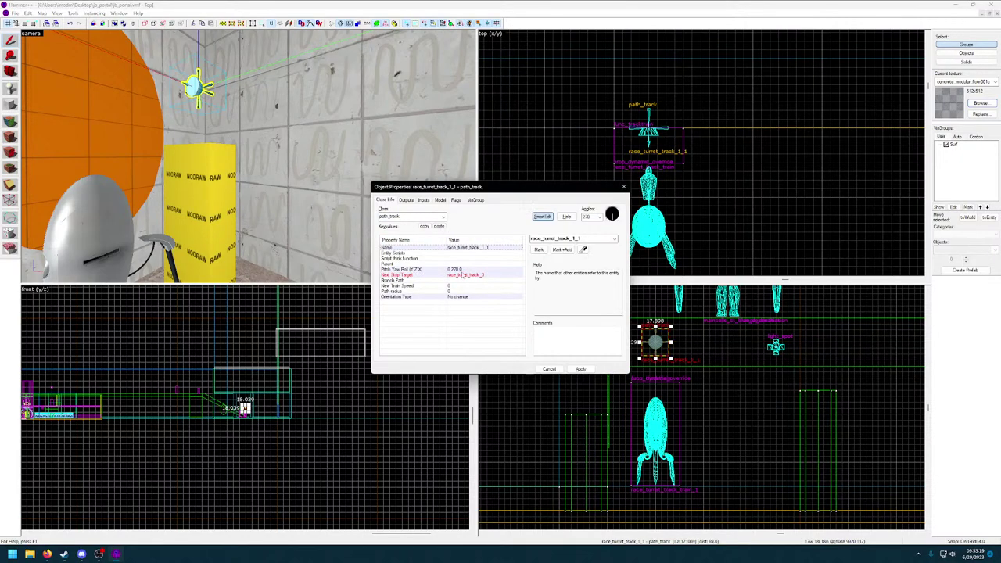
left_click(462, 275)
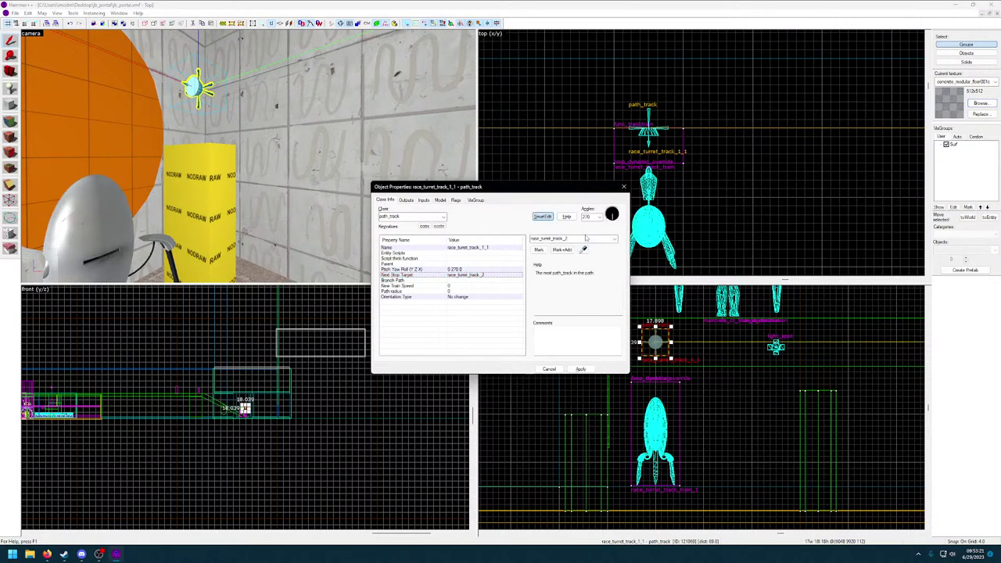
Rename the copied func_tracktrain beside the second turret to race_turret_track_train_2.
key("z")
key("w")
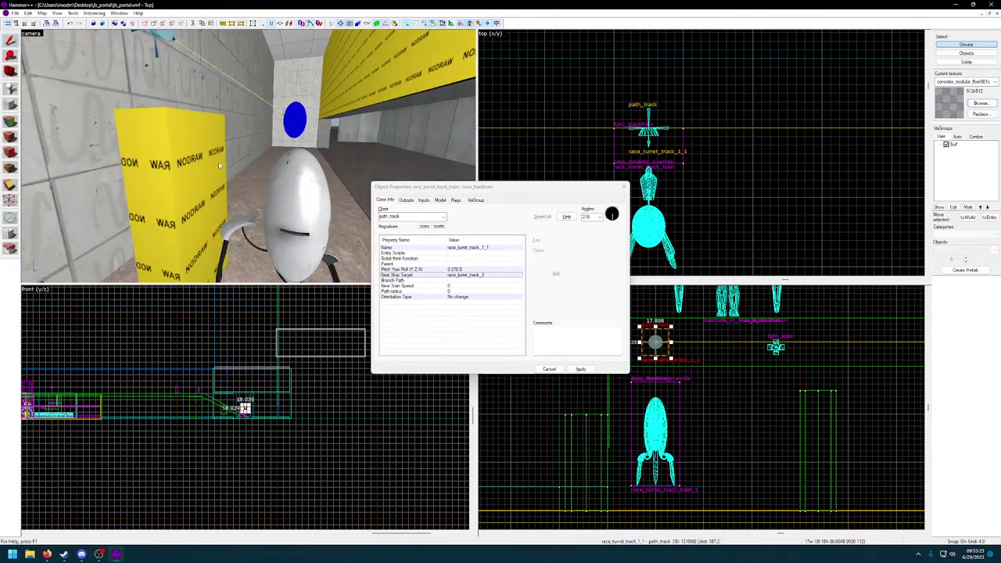
left_click(219, 166)
left_click(468, 247)
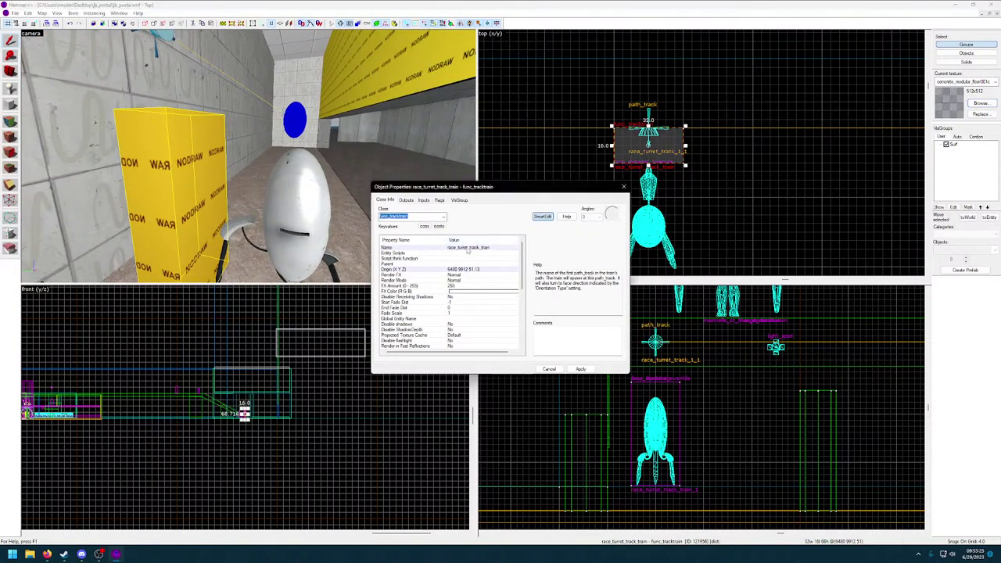
left_click(580, 238)
type("_turret_track_train_2")
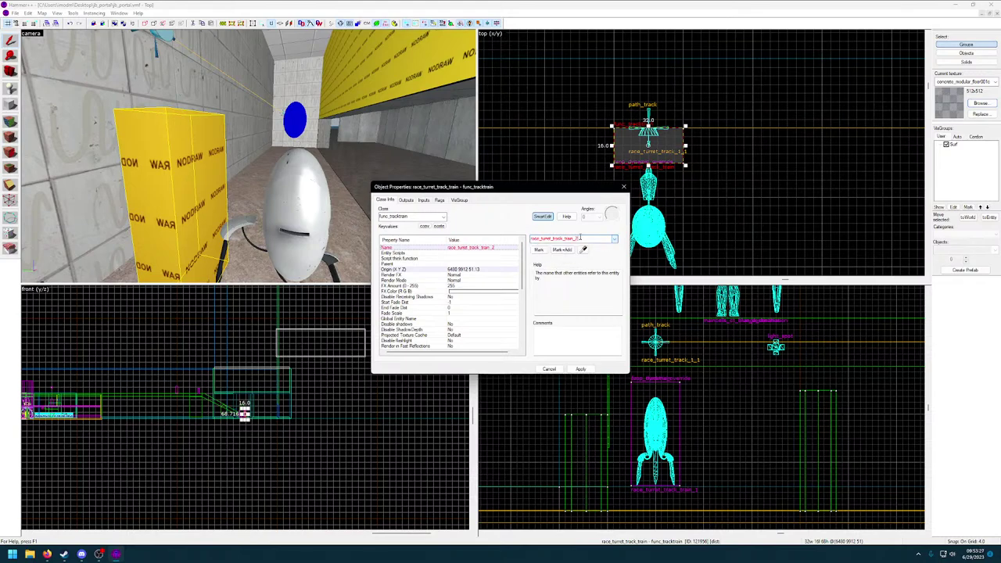
key("Return")
Set the Parent of the second turret's prop_dynamic_override to race_turret_track_train_2.
key("z")
key("s")
key("z")
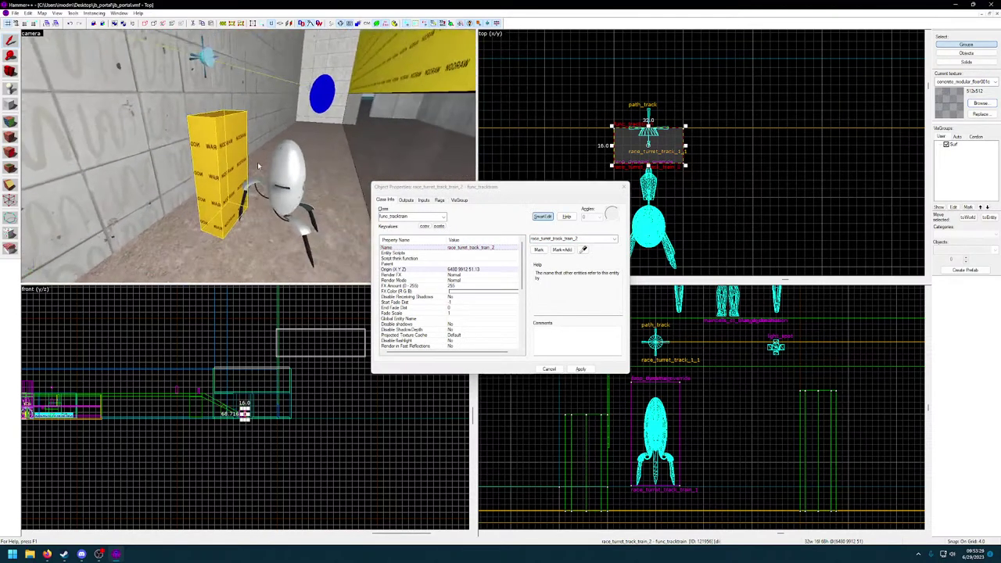
left_click(286, 181)
left_click(483, 249)
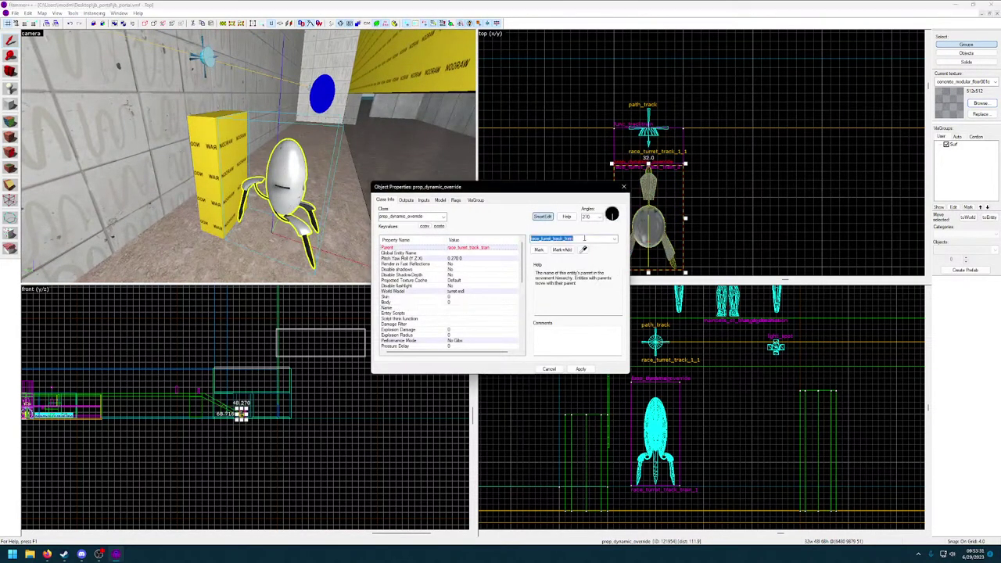
Rename the copied path_track above the second turret to race_turret_track_1_2 and apply the change.
left_click(206, 59)
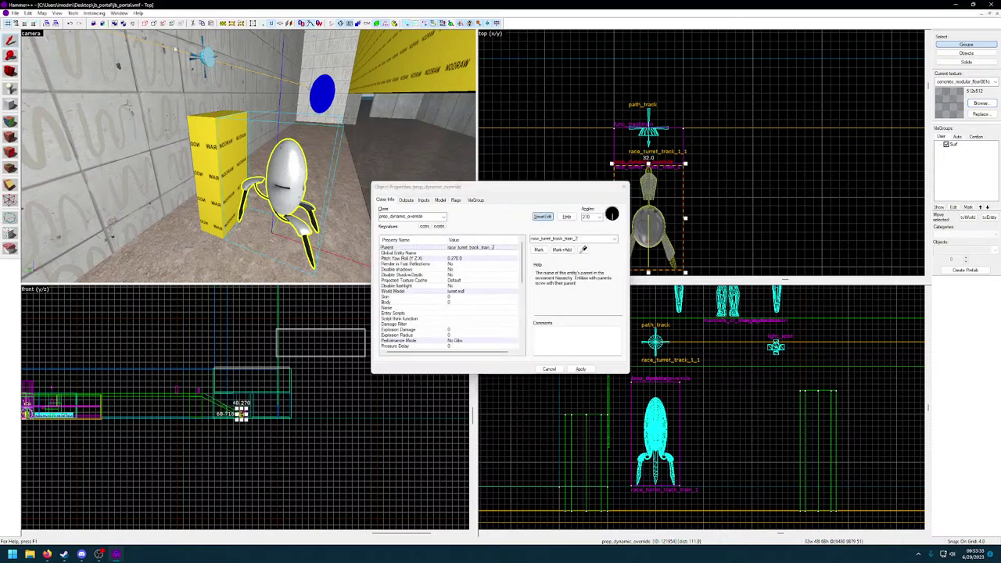
left_click(483, 248)
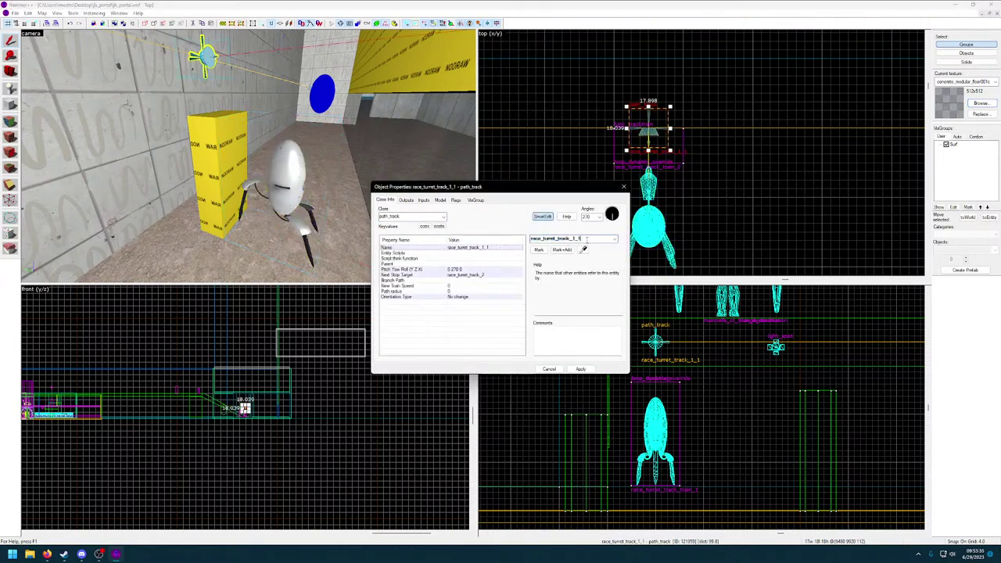
left_click(586, 239)
key("BackSpace")
type("2")
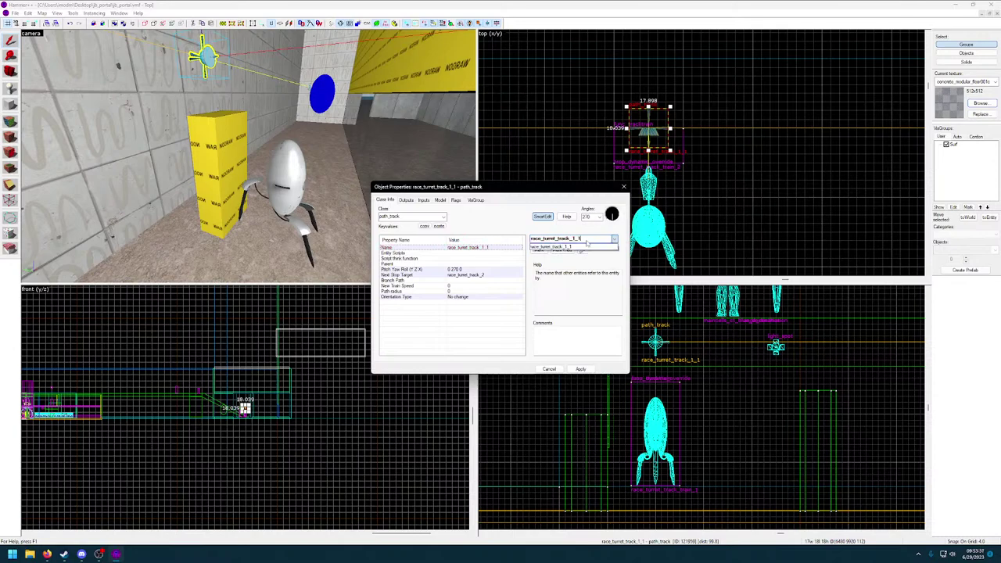
left_click(583, 369)
Set the First Stop Target of race_turret_track_train_2 to race_turret_track_1_2 and close its properties.
left_click(288, 176)
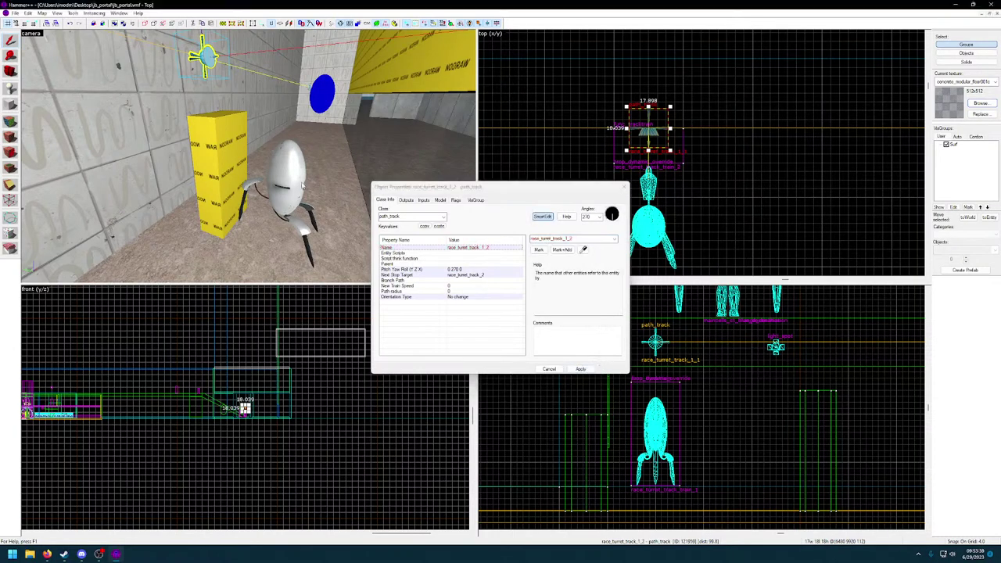
left_click(233, 165)
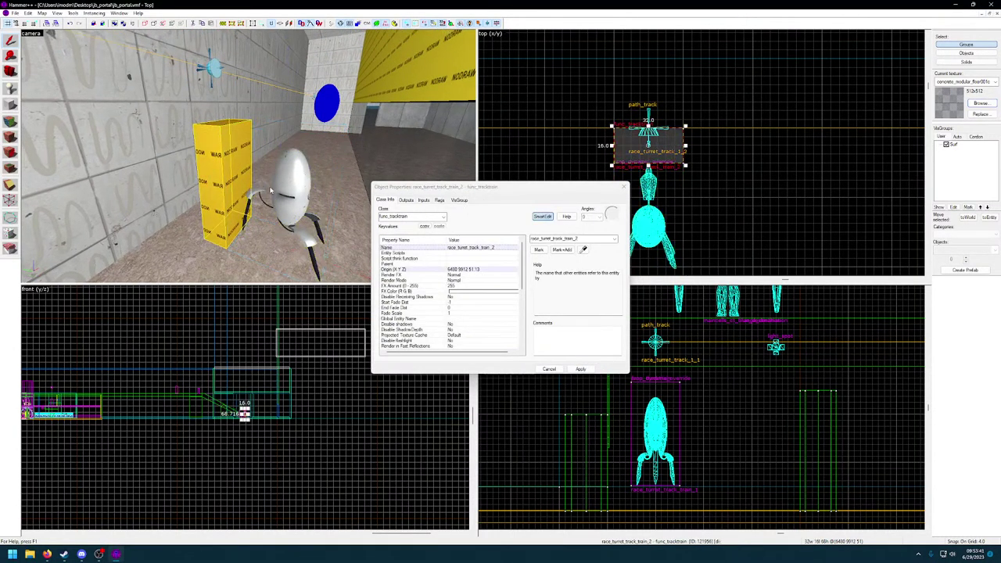
scroll(428, 284, "down", 2)
left_click(467, 287)
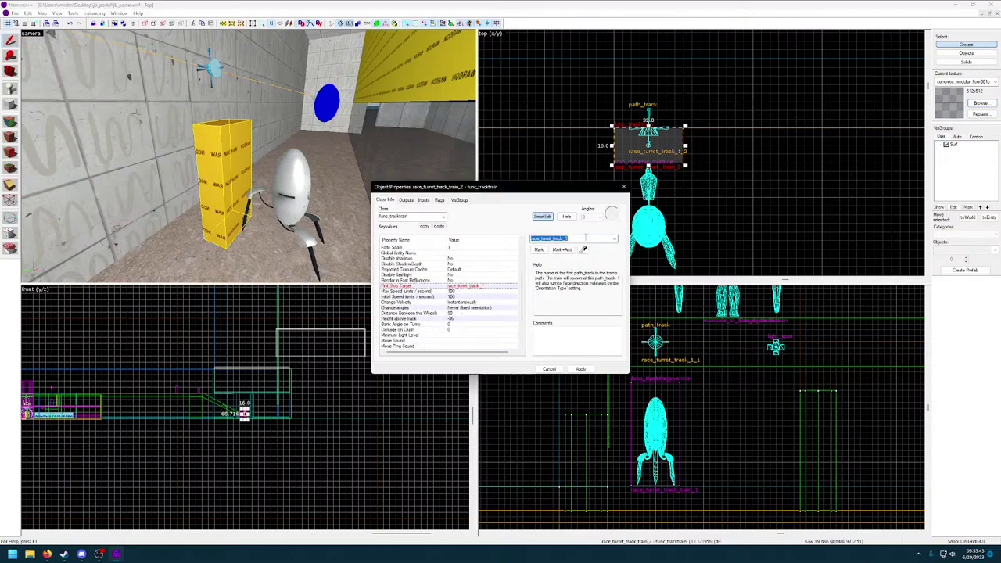
left_click(586, 240)
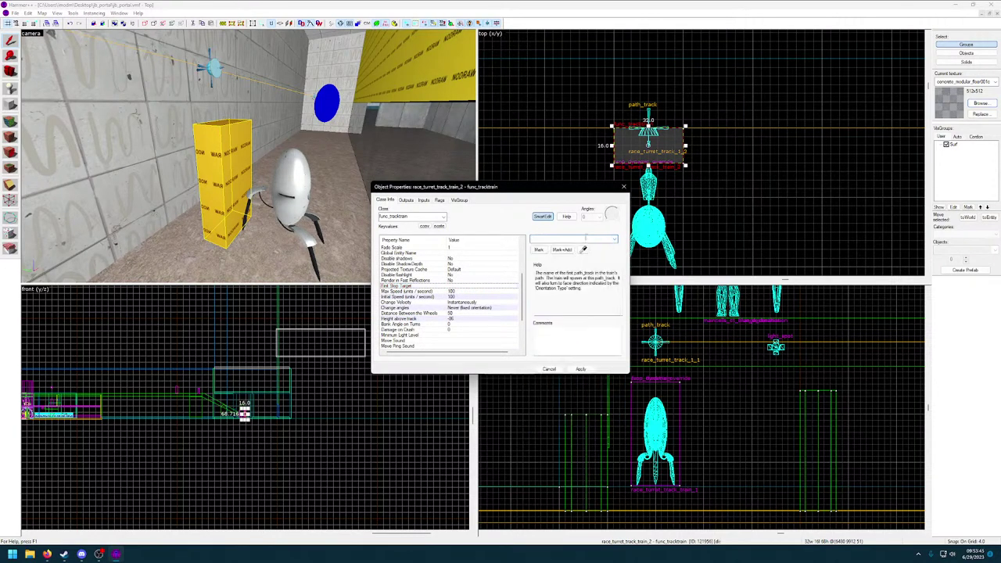
type("race_turret_track_1_")
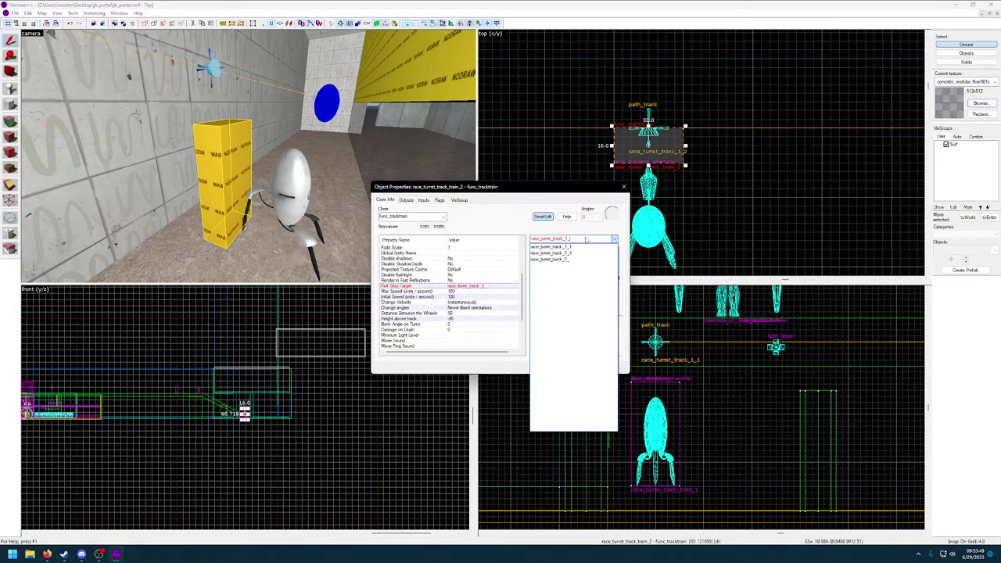
type("2")
key("Return")
key("Return")
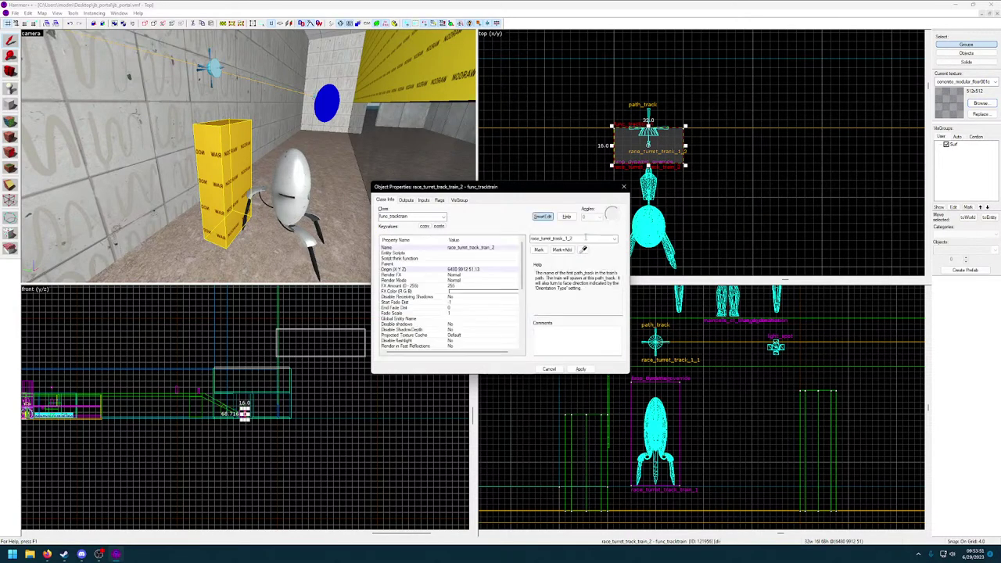
left_click(623, 188)
Select the floor brush beneath the turrets and prepare it for clipping in the top view.
left_click(349, 148)
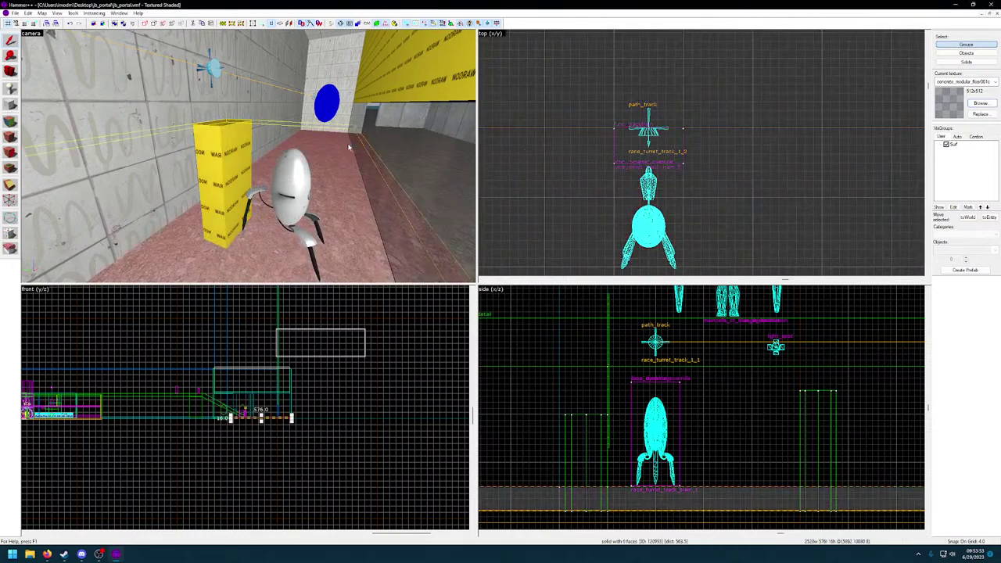
key("z")
key("w")
key("w")
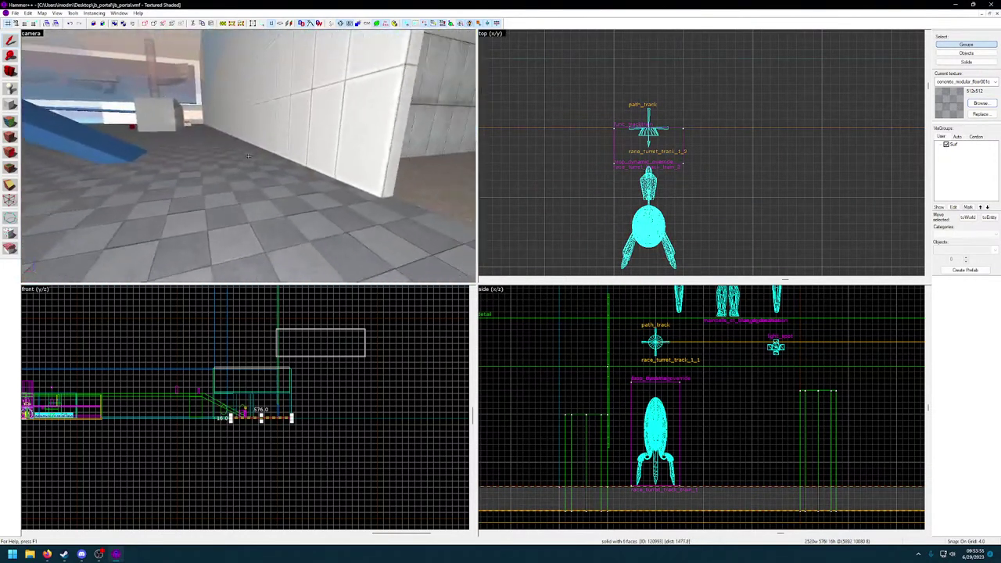
key("w")
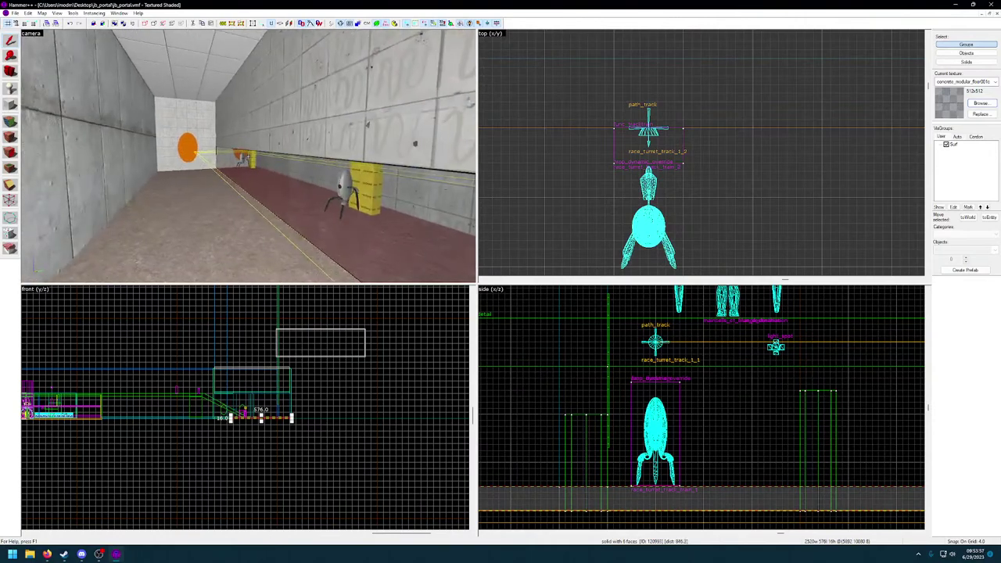
key("z")
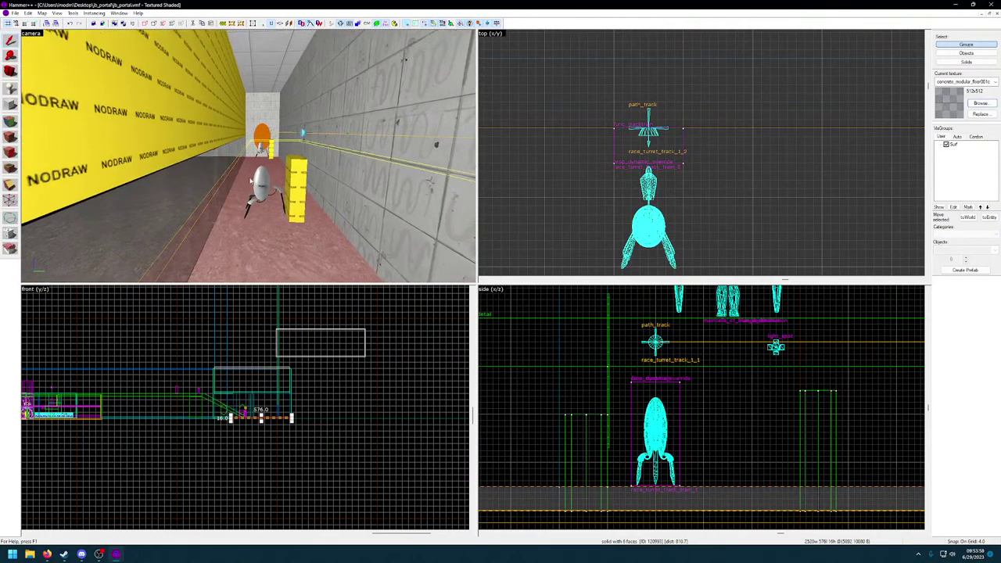
scroll(506, 212, "down", 6)
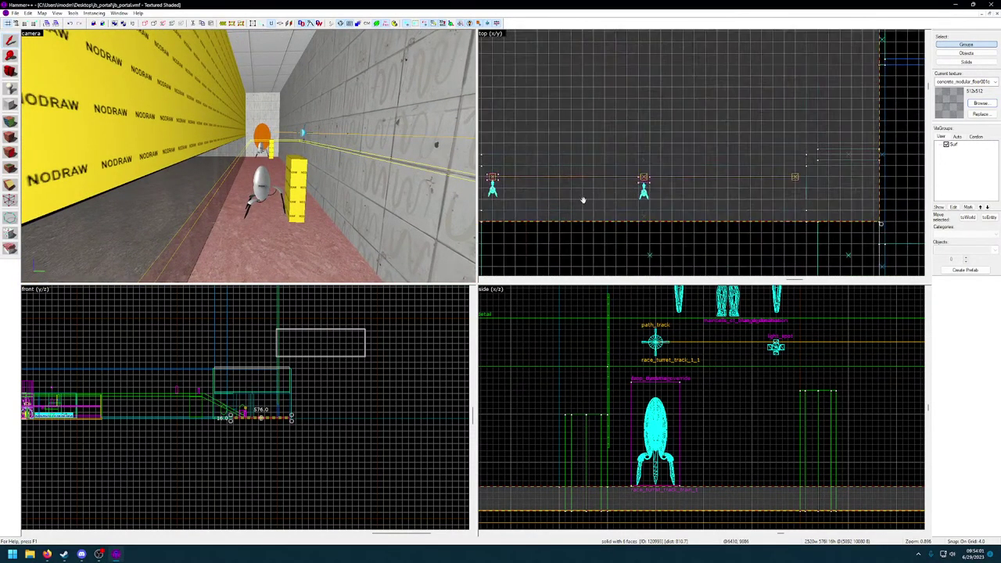
left_click(520, 230)
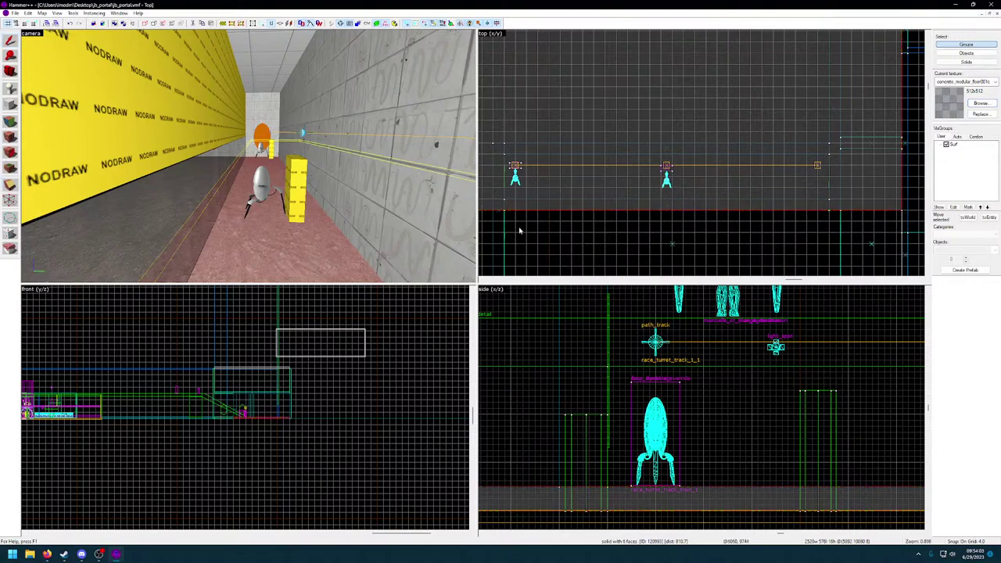
Try to clip the floor lengthwise along the turret track line into strips 128 and 448 units wide.
left_click_drag(556, 168, 625, 163)
key("Escape")
scroll(577, 174, "up", 4)
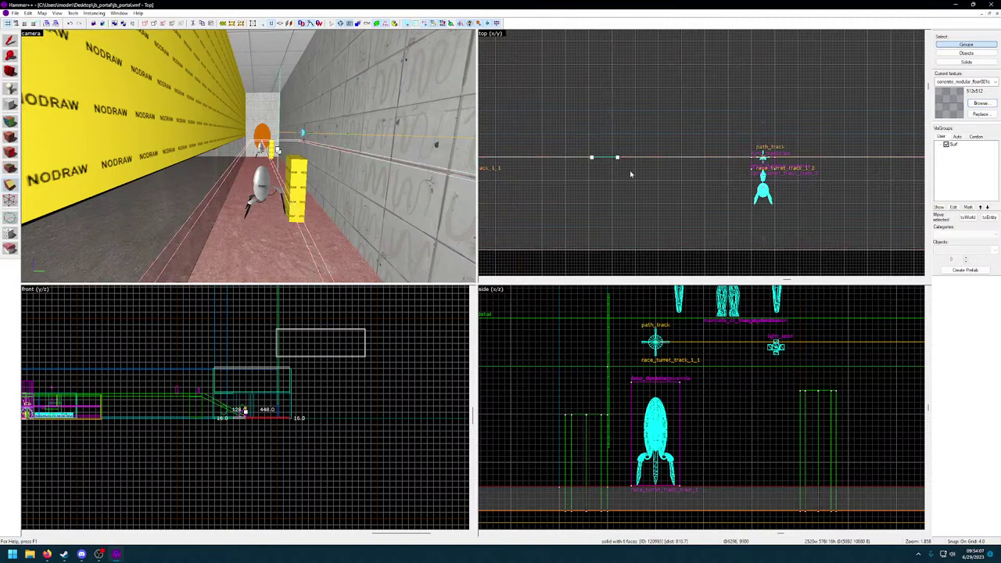
key("z")
key("d")
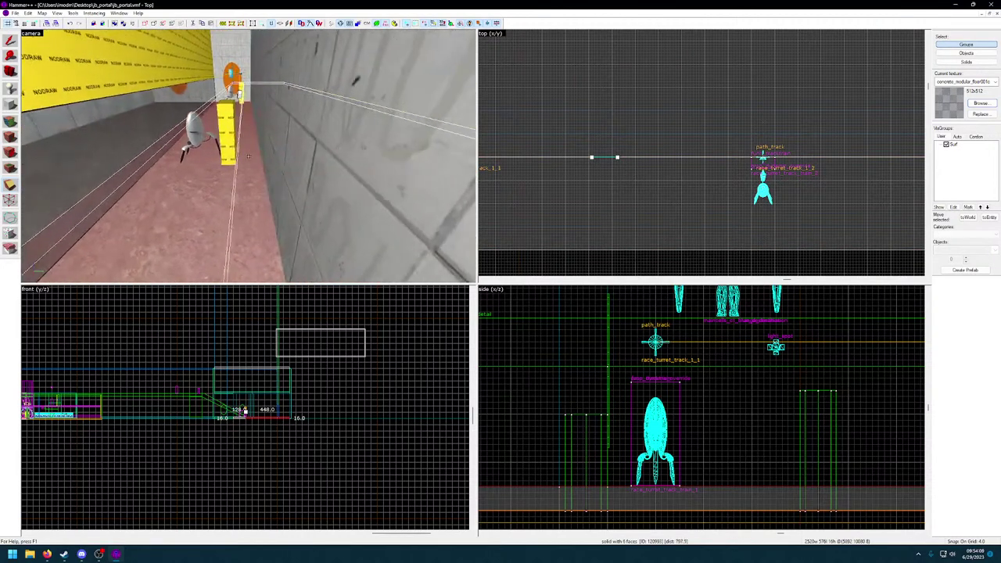
key("z")
scroll(675, 157, "down", 3)
scroll(675, 157, "up", 3)
key("shift+x")
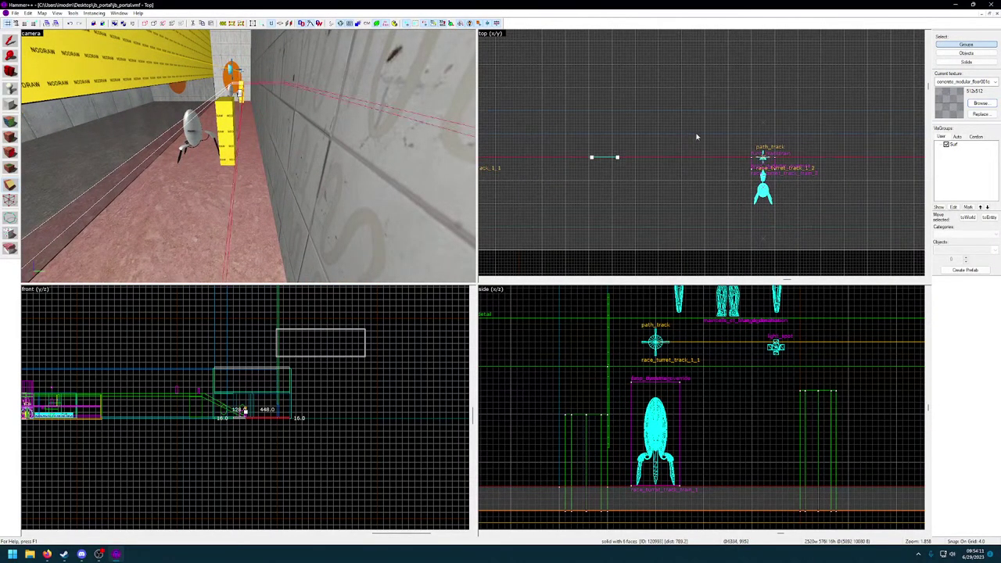
key("Escape")
Split the floor lengthwise into strips 160 and 416 units wide, keeping both pieces.
left_click_drag(698, 136, 714, 136)
key("shift+x")
key("shift+x")
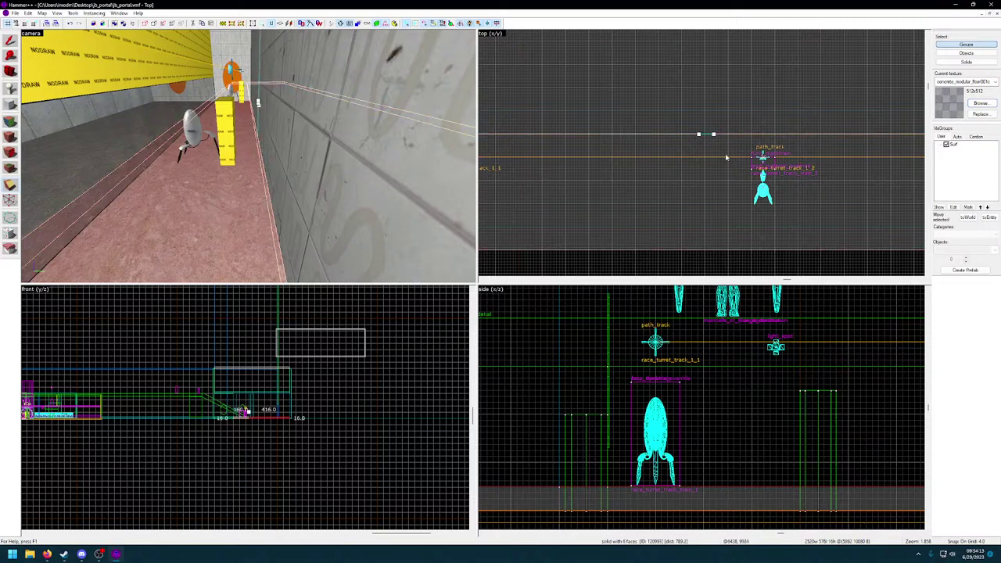
key("z")
key("d")
key("a")
key("z")
key("Return")
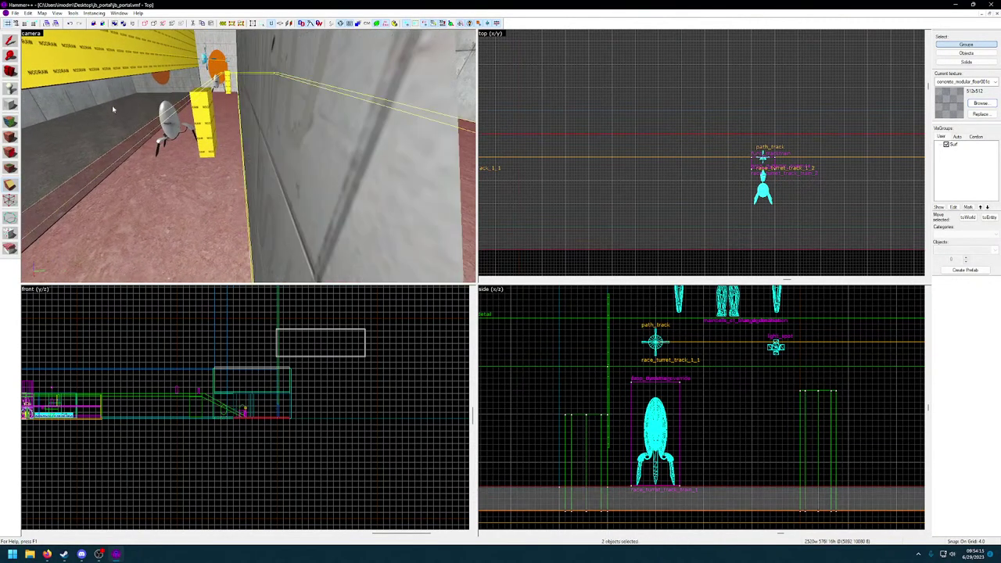
Split the 160-unit-wide floor strip crosswise at the orange portal wall behind the first turret, keeping both pieces.
left_click(10, 43)
left_click(260, 125)
left_click(231, 139)
scroll(587, 161, "down", 2)
scroll(736, 165, "up", 2)
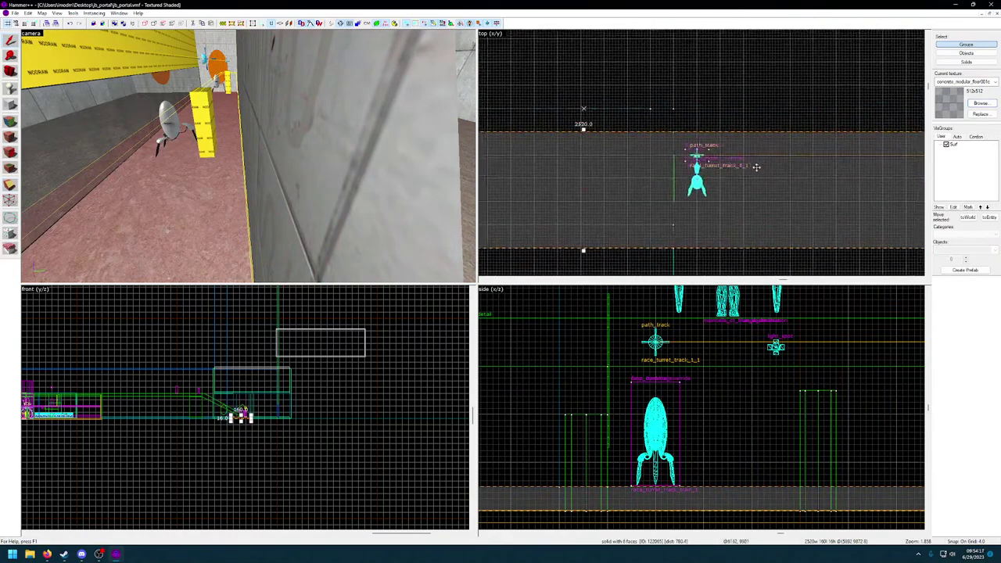
scroll(715, 178, "down", 5)
scroll(677, 186, "up", 2)
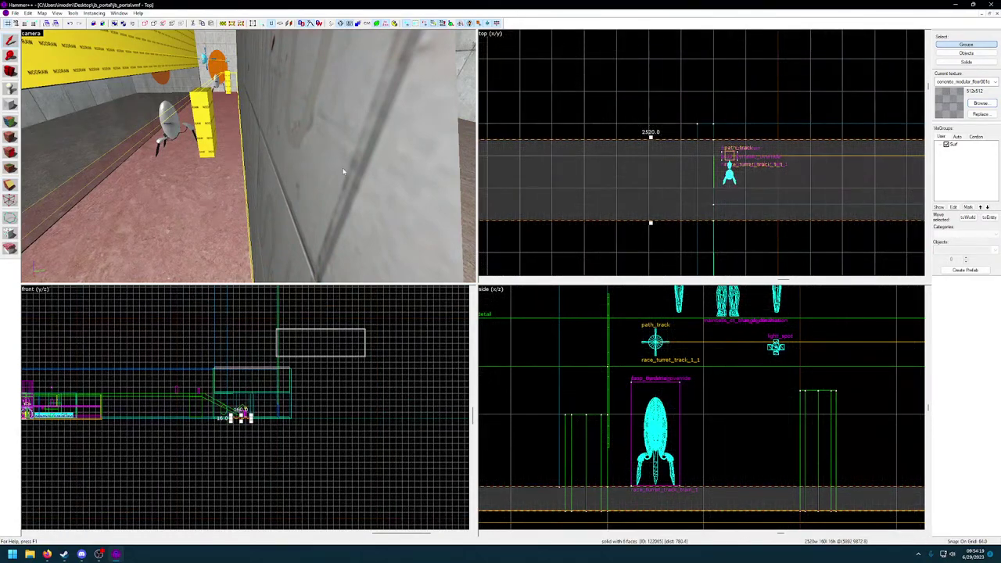
key("Escape")
scroll(712, 165, "up", 1)
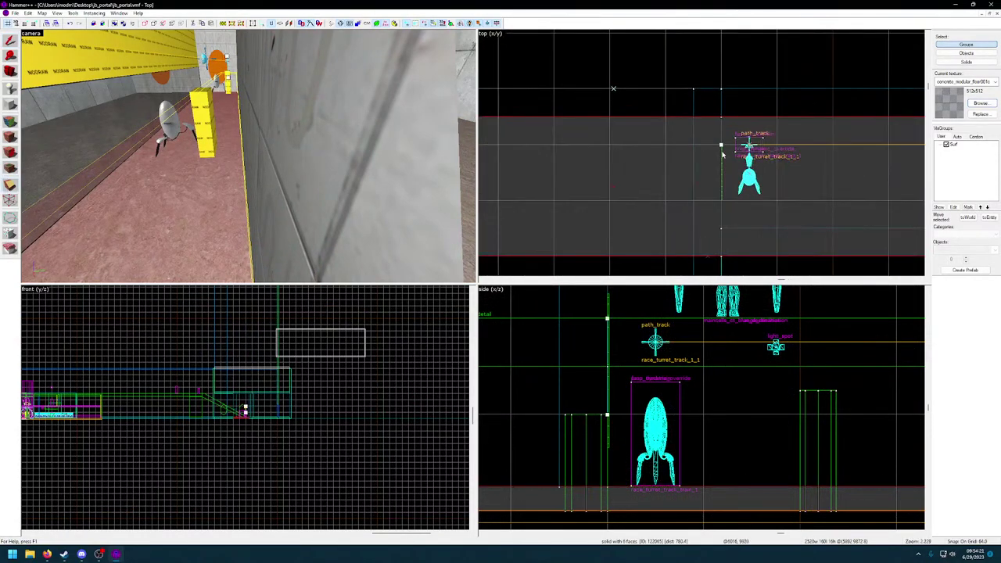
left_click_drag(722, 153, 722, 199)
key("z")
key("w")
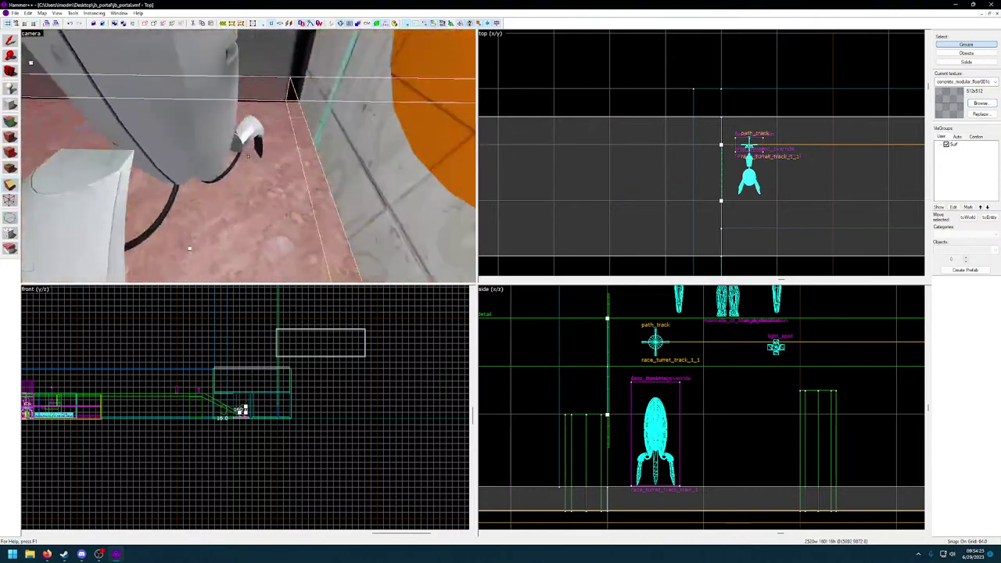
key("s")
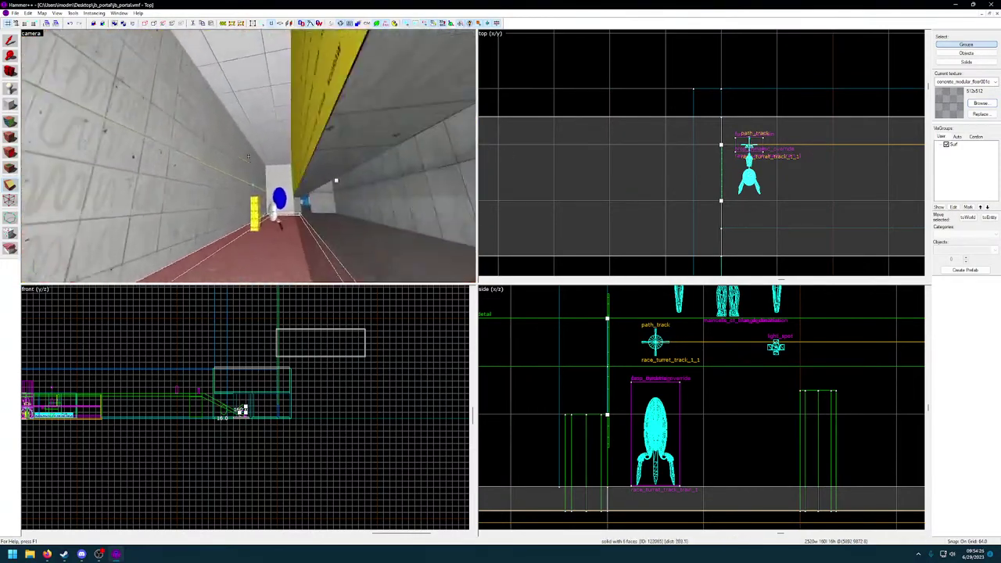
key("w")
left_click(249, 160)
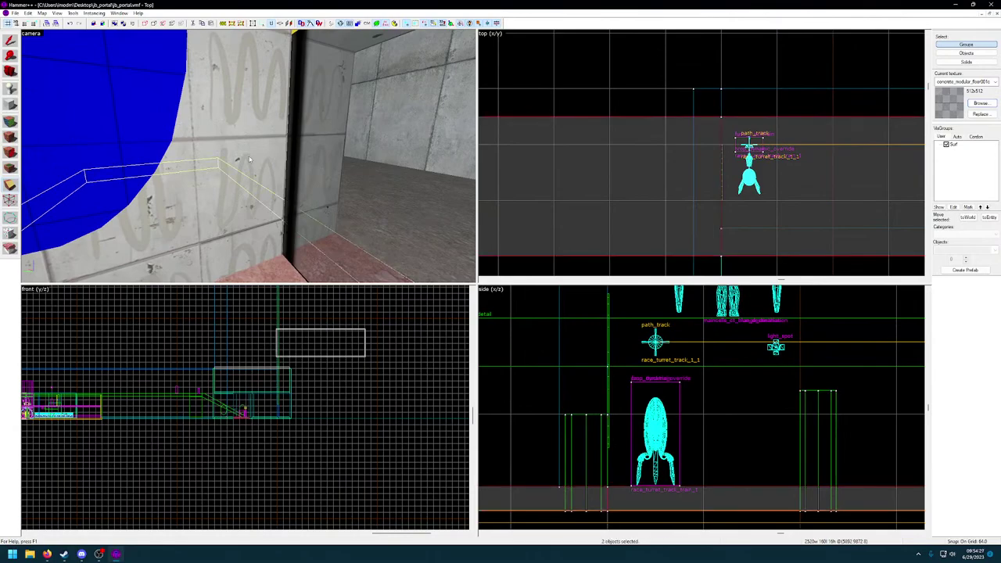
Try to clip the floor strip crosswise near the blue portal, 176 units from its far end.
scroll(250, 160, "down", 5)
scroll(689, 202, "down", 4)
middle_click_drag(844, 191, 703, 194)
scroll(830, 187, "down", 4)
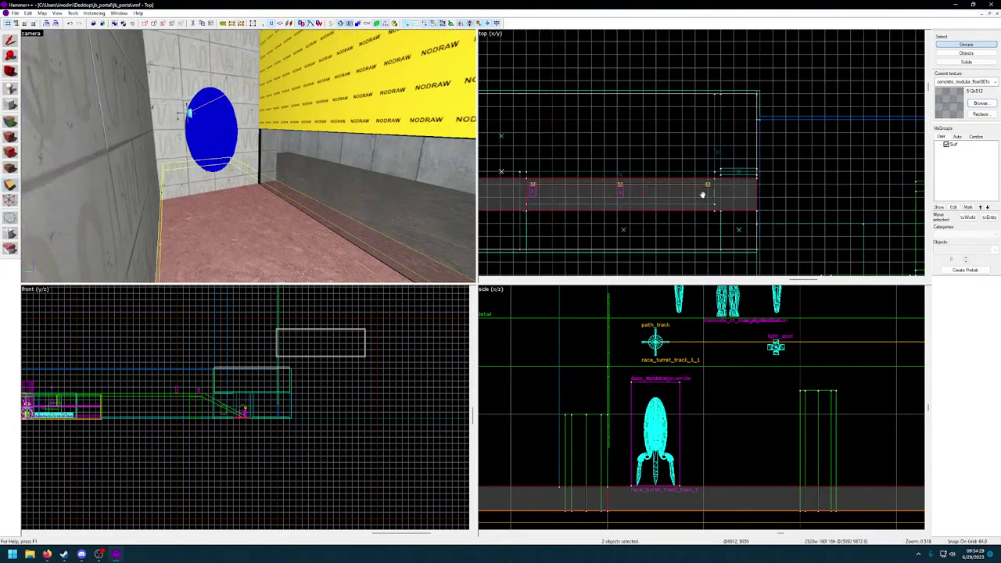
scroll(703, 195, "up", 4)
key("z")
key("w")
key("z")
scroll(702, 217, "up", 1)
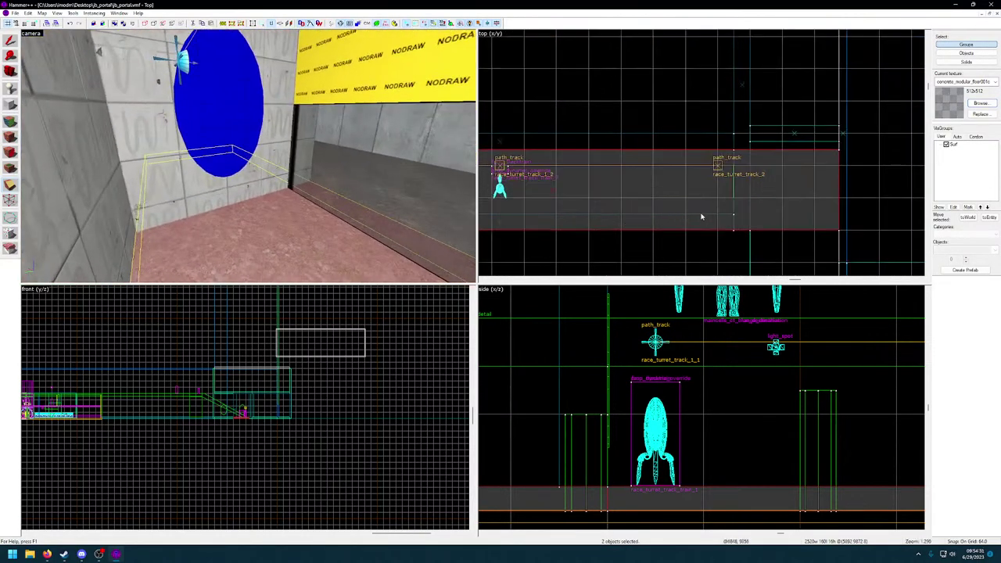
left_click_drag(738, 179, 735, 199)
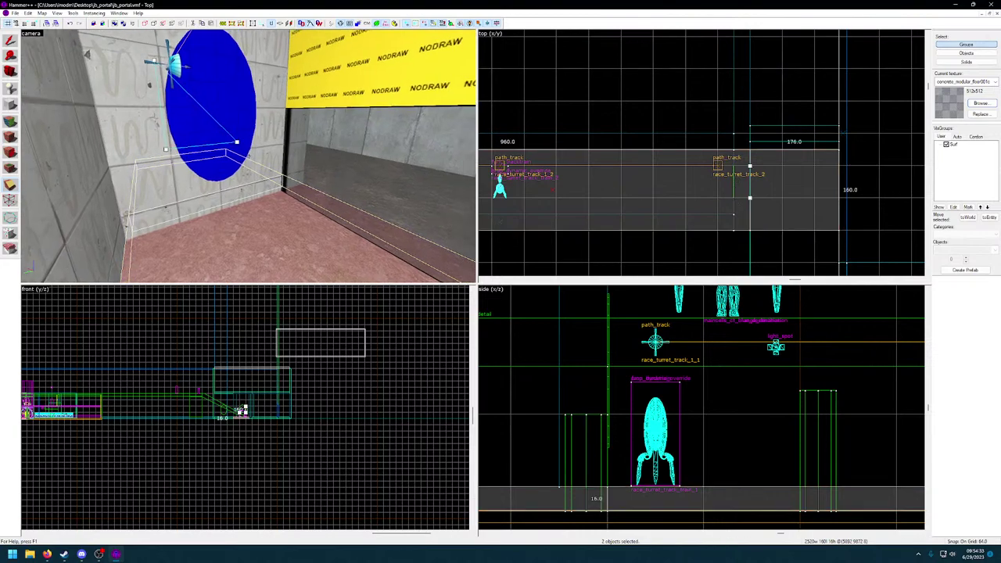
Split the floor strip crosswise at the blue portal wall, leaving a middle piece 928 units long.
scroll(712, 205, "up", 4)
scroll(736, 194, "up", 2)
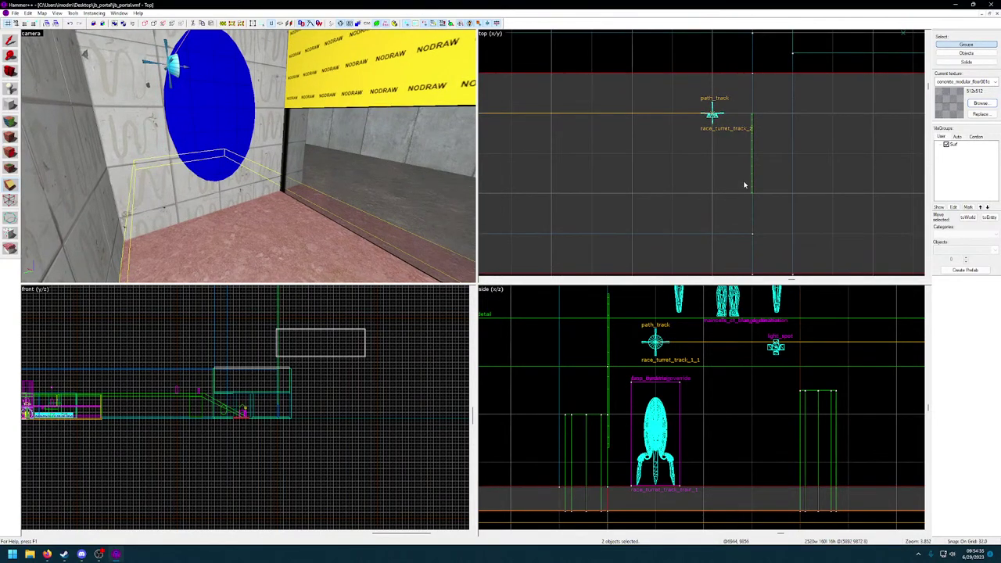
left_click_drag(752, 150, 750, 191)
key("z")
key("z")
key("Return")
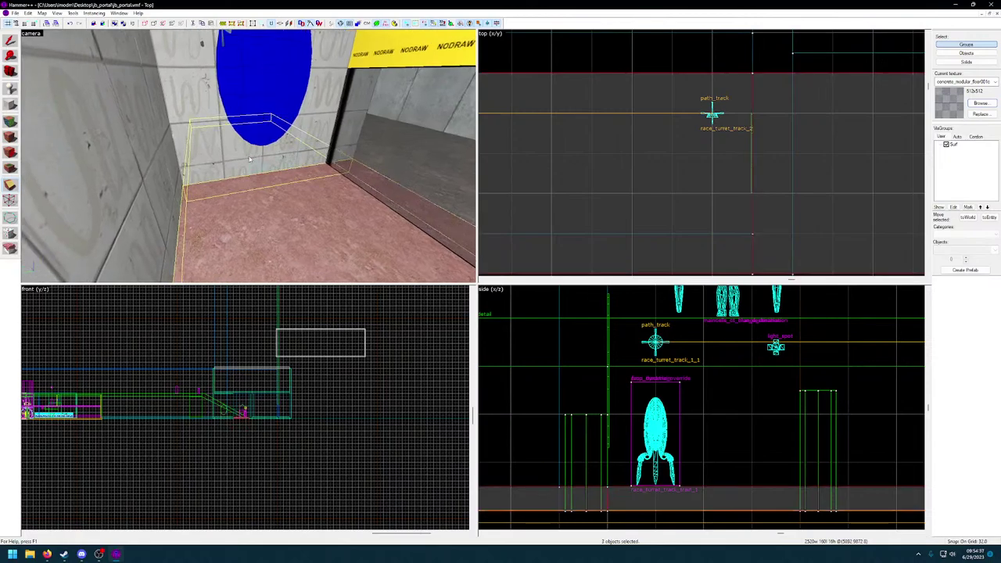
Apply the metal/conveyor_belt texture, found with the filter "belt", to all faces of the split floor pieces.
key("z")
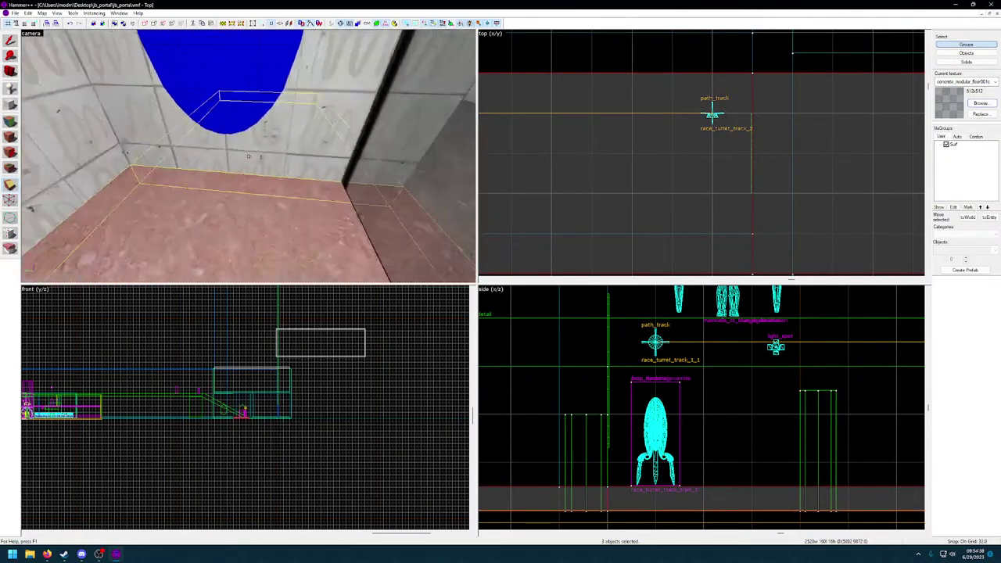
key("w")
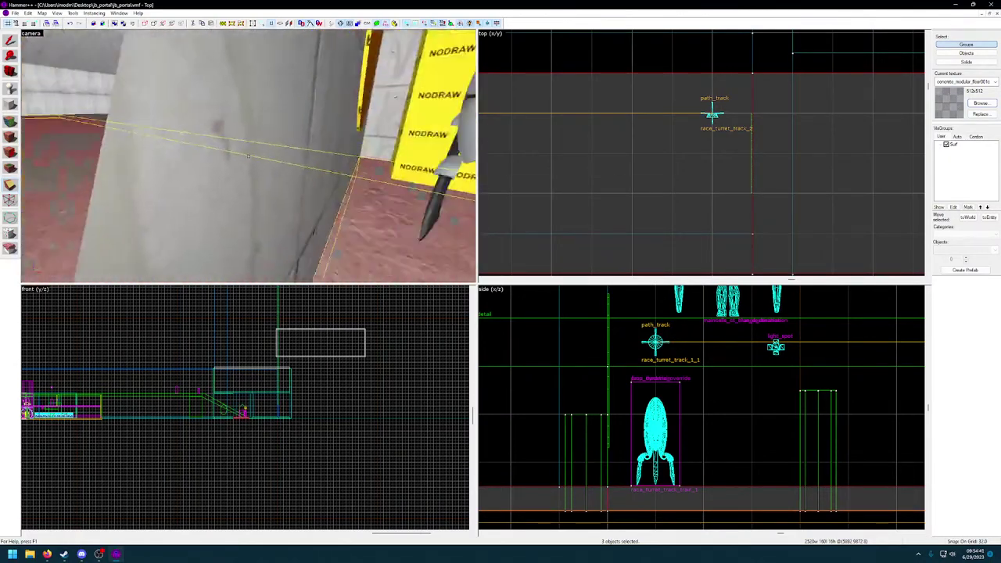
key("d")
key("z")
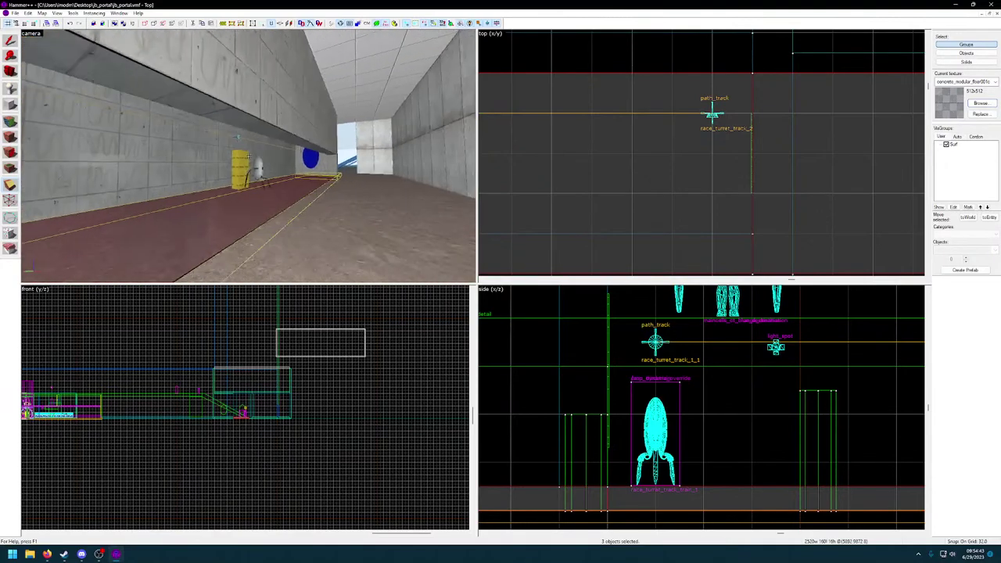
key("a")
key("z")
key("shift+a")
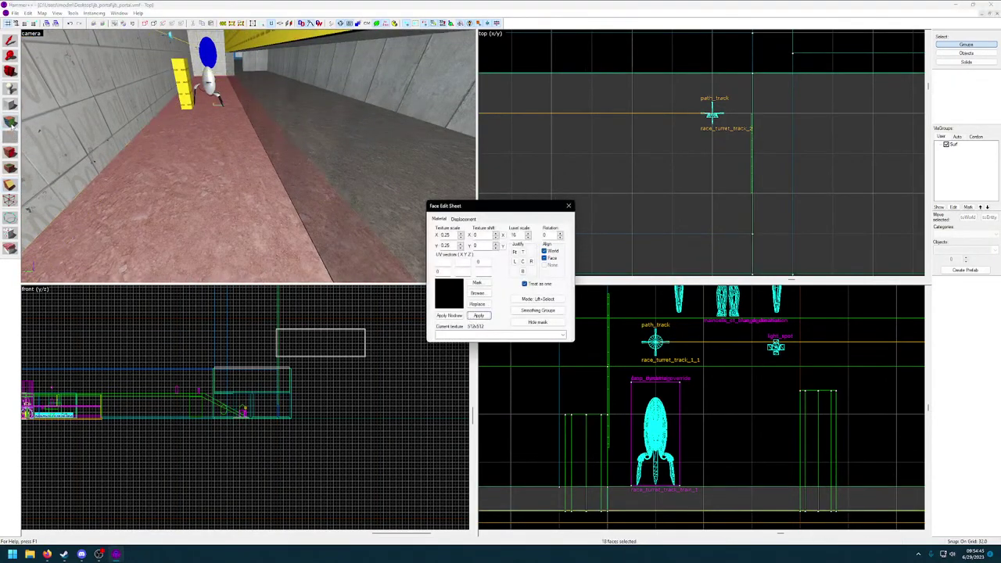
left_click(477, 292)
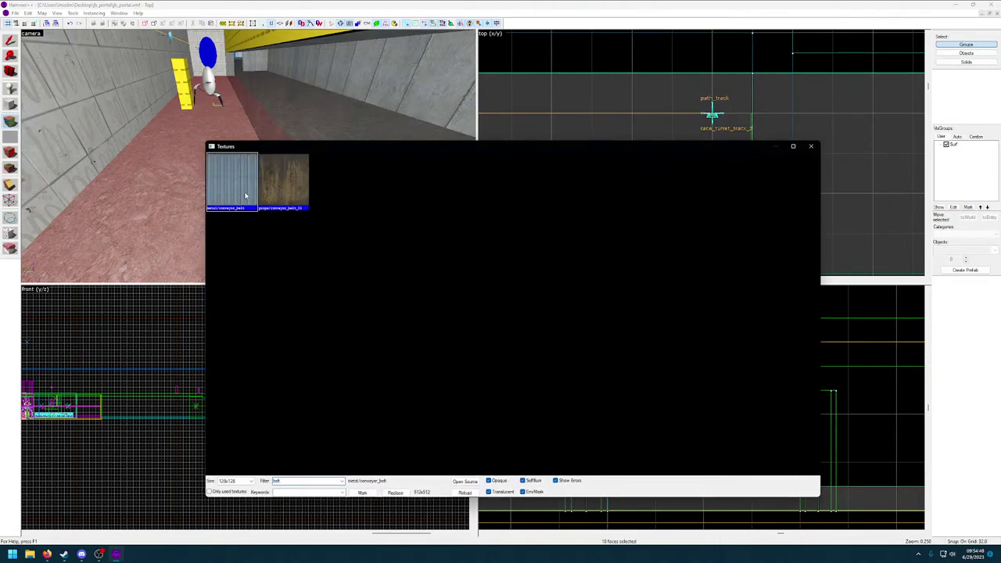
double_click(249, 186)
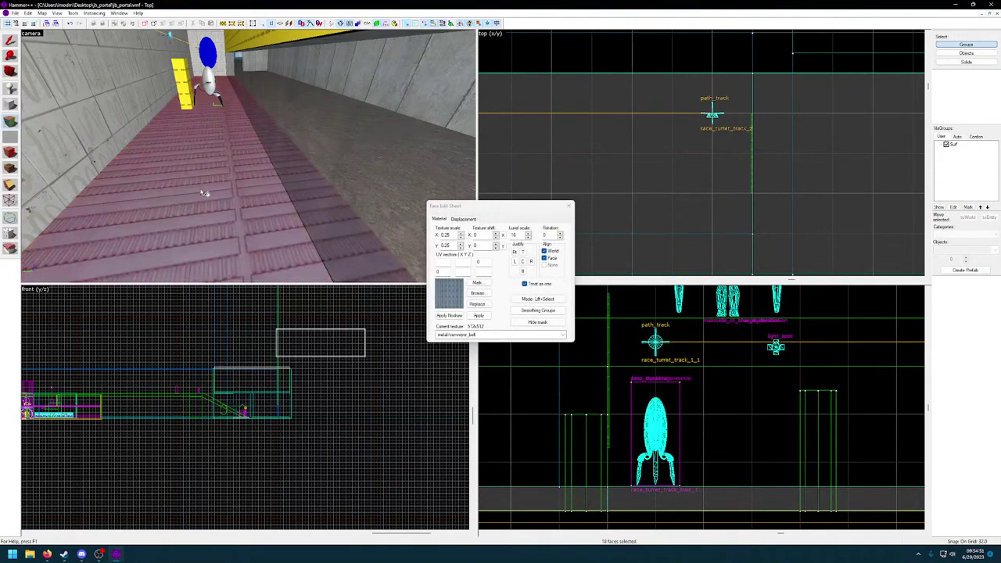
Undo the conveyor belt texture on the floor pieces and close the Face Edit Sheet.
key("d")
key("ctrl+z")
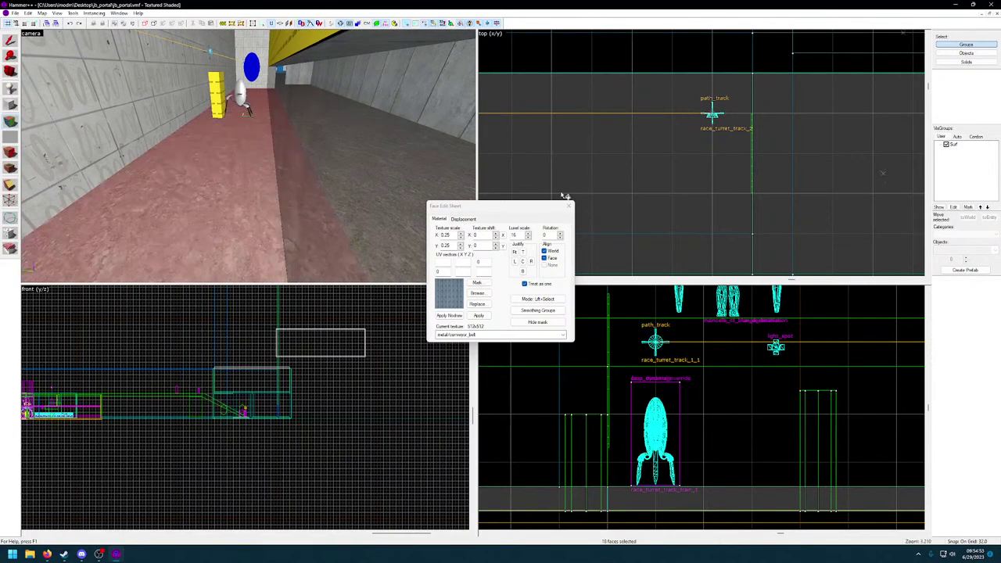
left_click(569, 206)
key("z")
key("z")
left_click(267, 155)
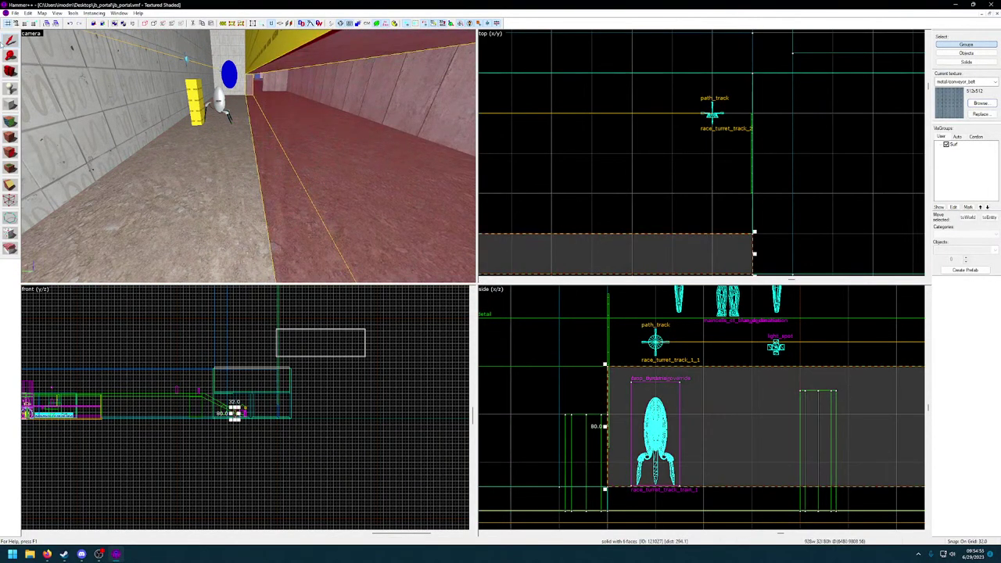
left_click(212, 170)
left_click(282, 156)
scroll(618, 233, "down", 4)
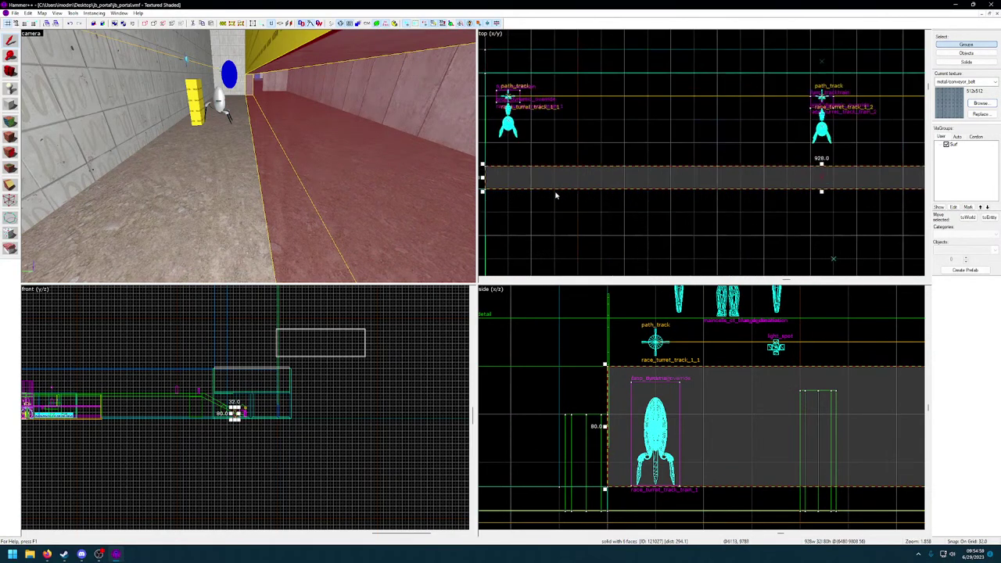
scroll(556, 195, "up", 1)
middle_click_drag(546, 197, 615, 210)
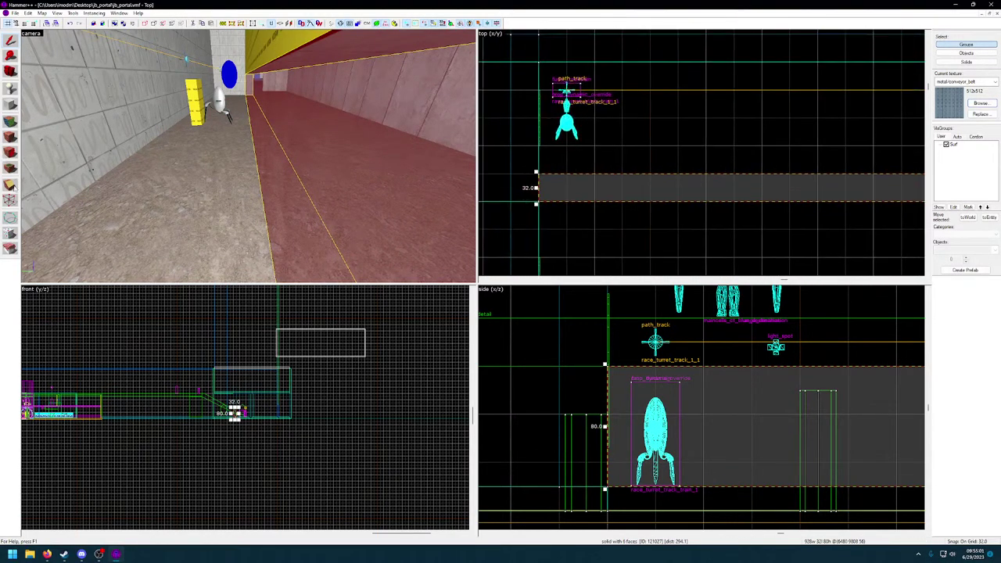
scroll(546, 197, "up", 4)
key("z")
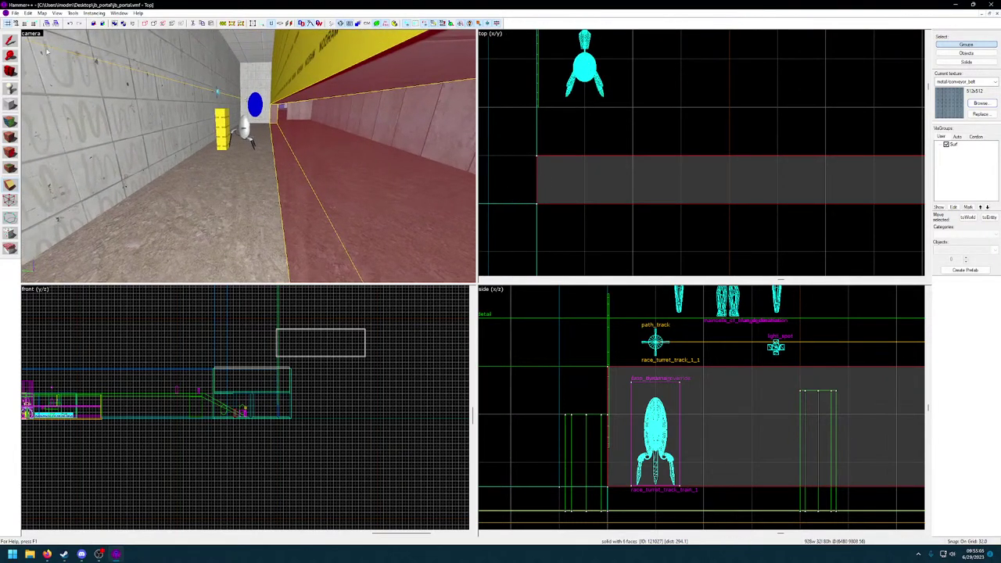
Split the 928-unit-long floor piece lengthwise into a 128-unit-wide strip under the turrets and a 32-unit-wide strip beside it.
left_click(15, 40)
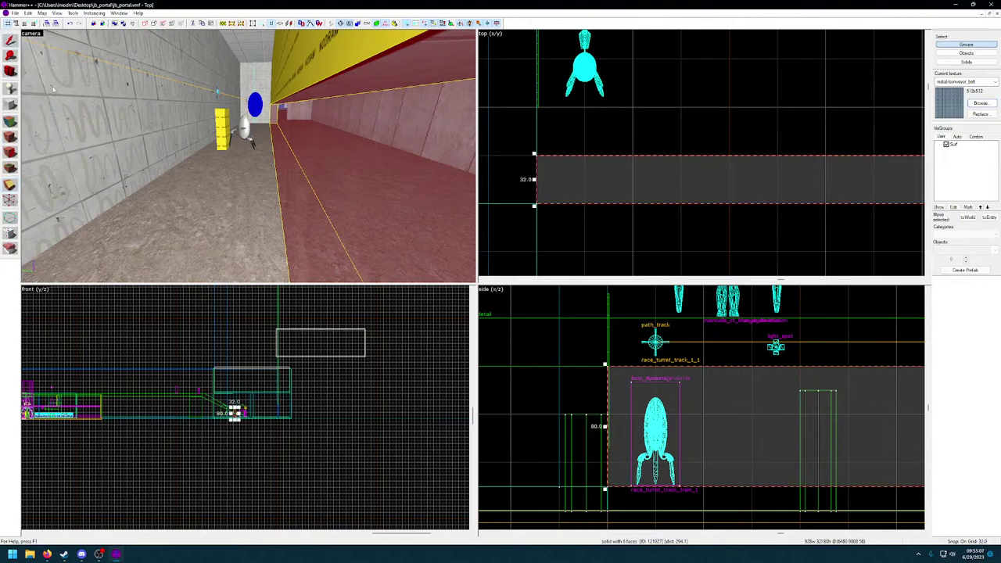
left_click(170, 178)
left_click(294, 187)
left_click(241, 202)
key("z")
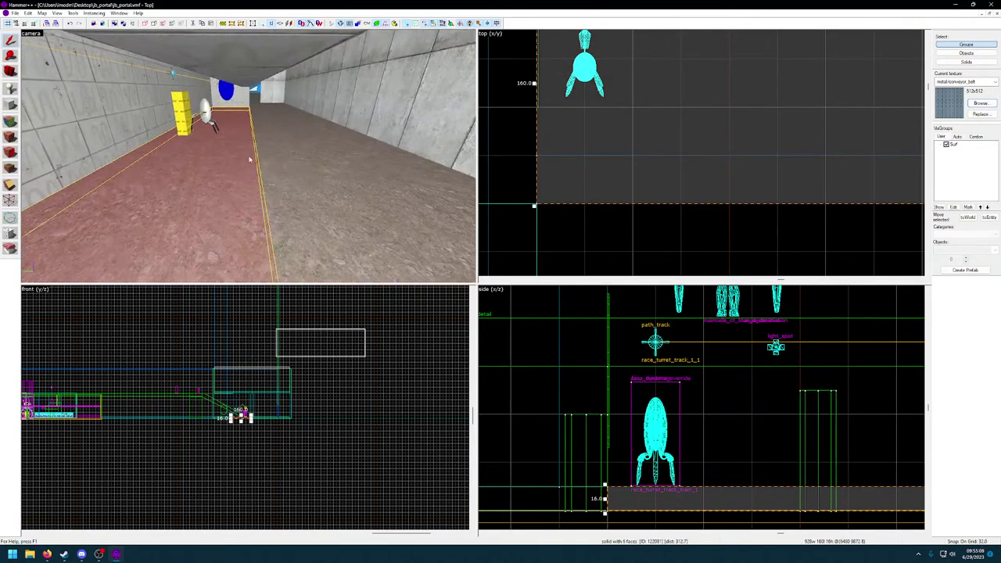
scroll(630, 175, "down", 4)
key("shift+x")
left_click_drag(629, 166, 649, 167)
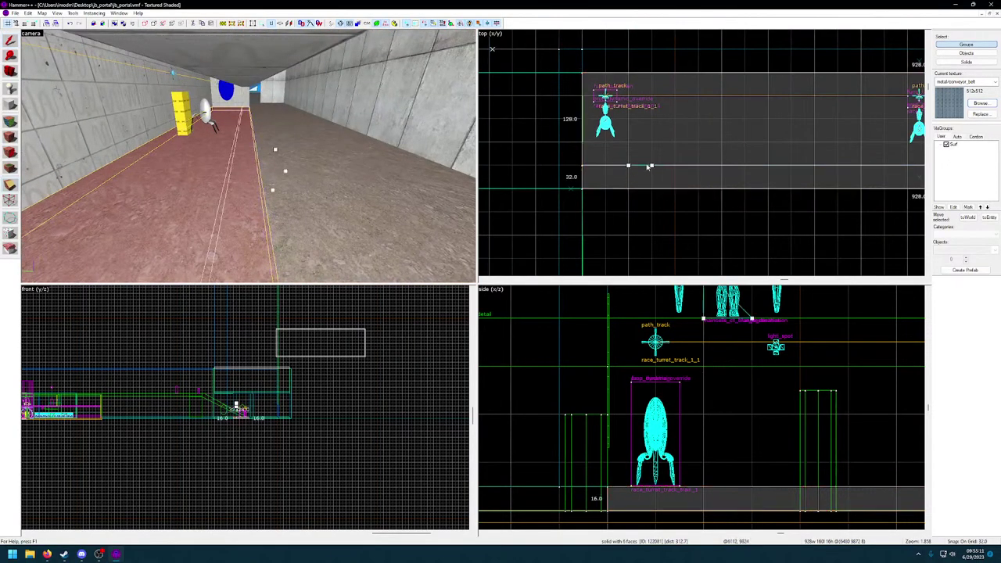
key("z")
key("a")
key("Return")
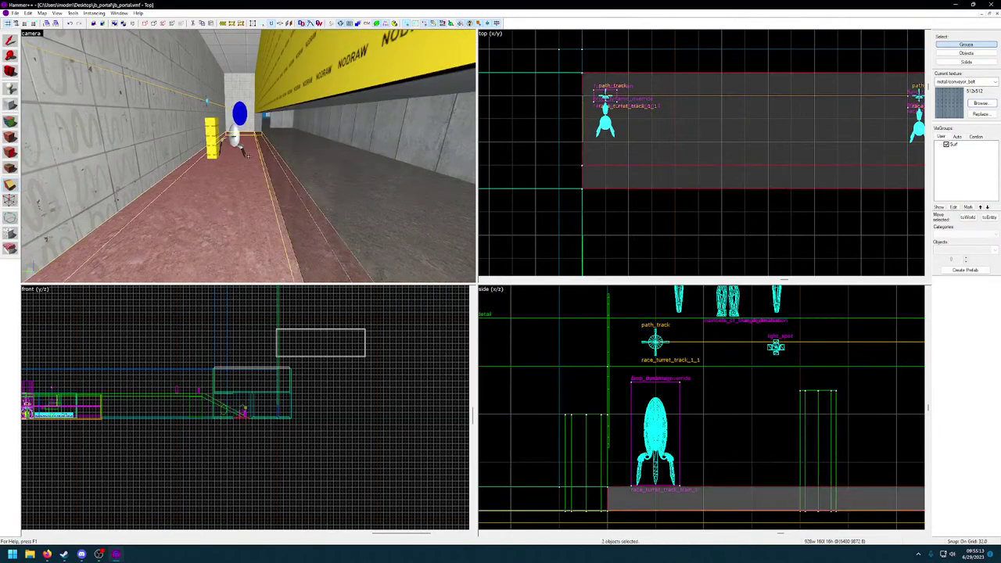
Select all faces of the 128-unit-wide floor strip under the turrets and choose the texture props/conveyor_belt_01 for them.
left_click(9, 40)
key("z")
key("d")
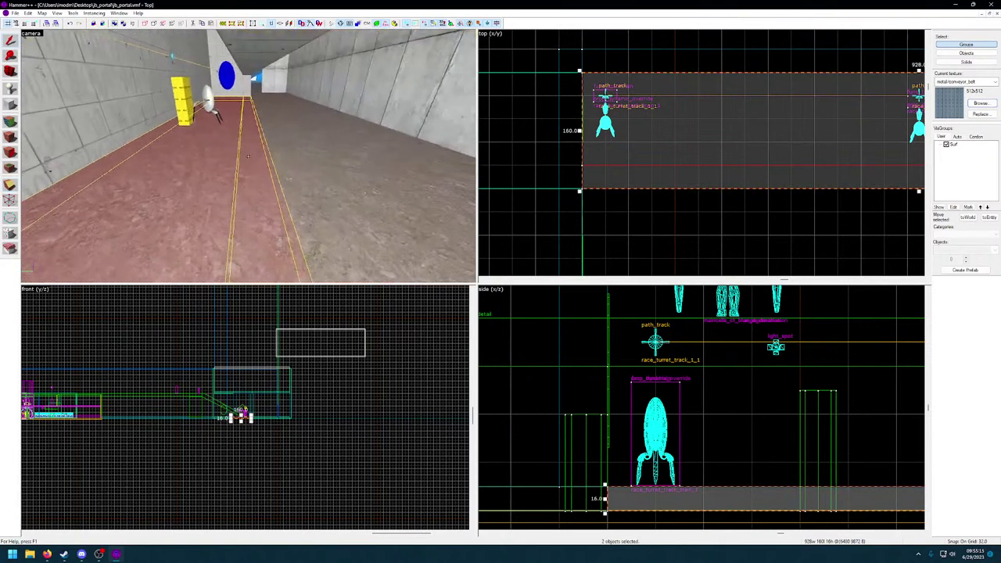
left_click(248, 156)
left_click(123, 136)
key("shift+a")
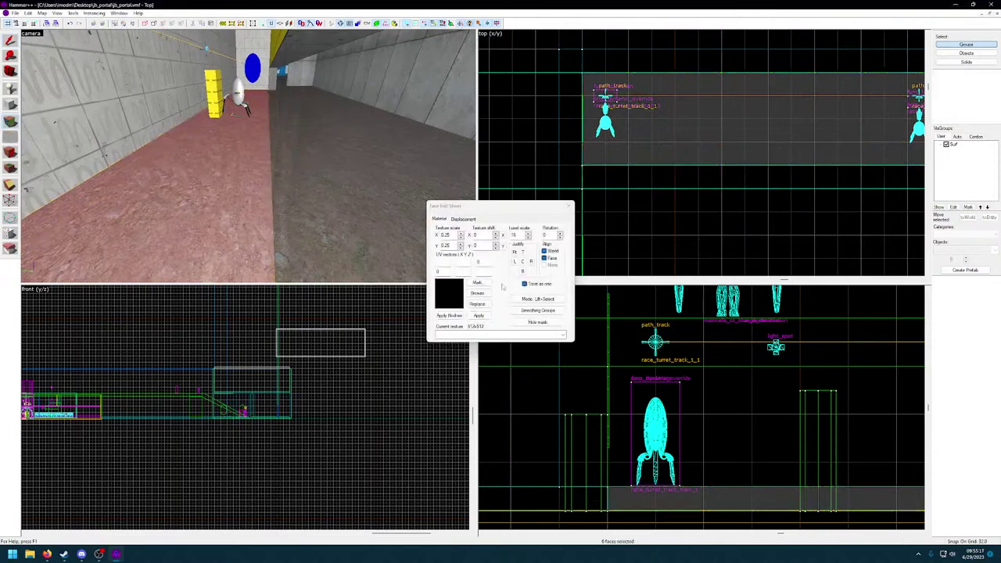
left_click(483, 296)
double_click(263, 180)
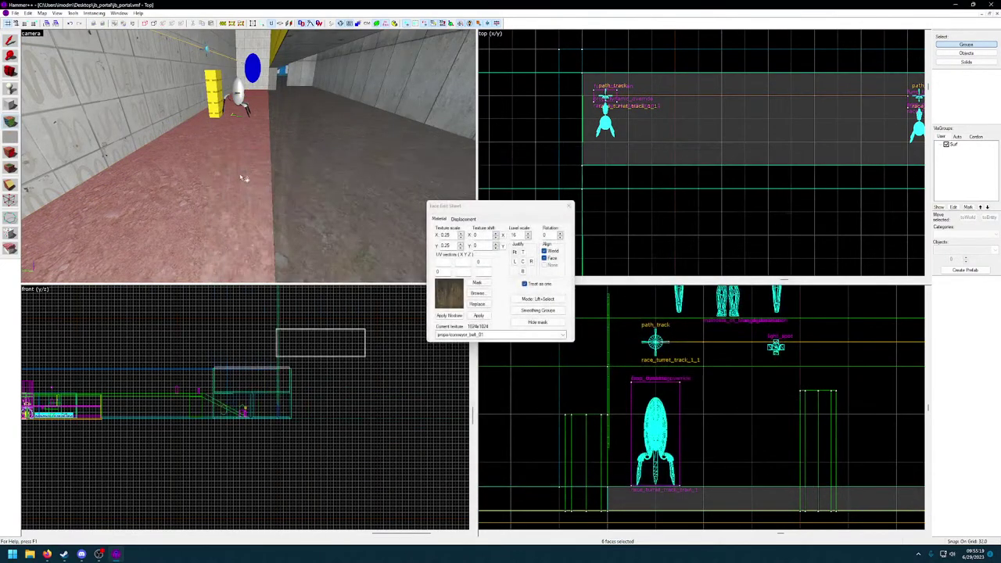
Fit the conveyor belt texture to the strip's selected faces and open the texture browser.
key("w")
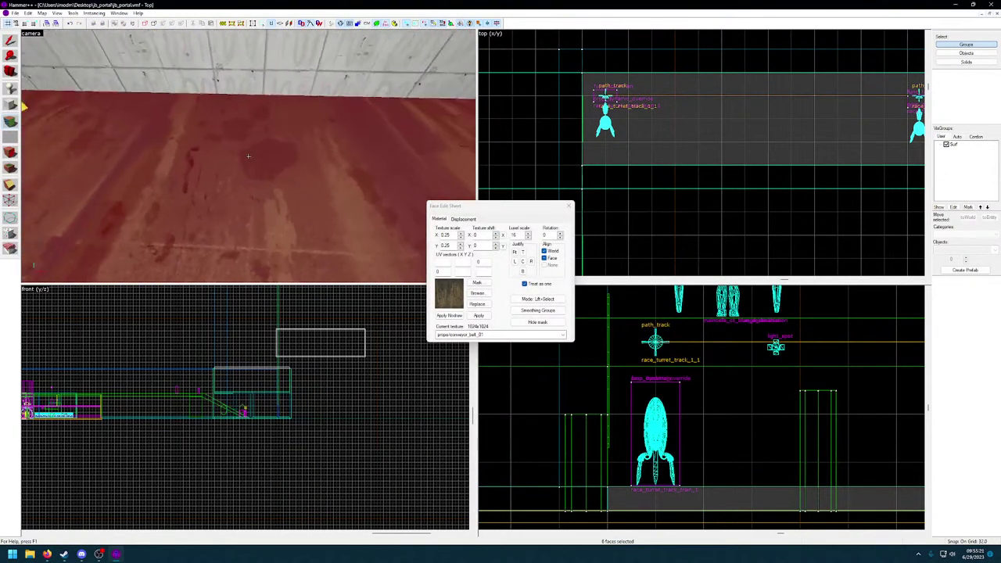
key("z")
key("z")
left_click(514, 253)
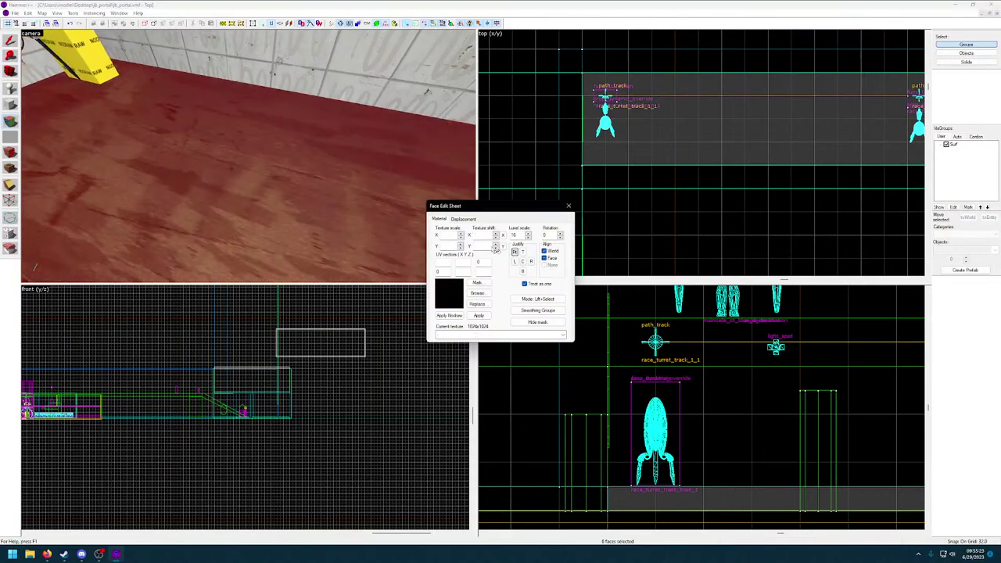
key("z")
key("s")
left_click(479, 293)
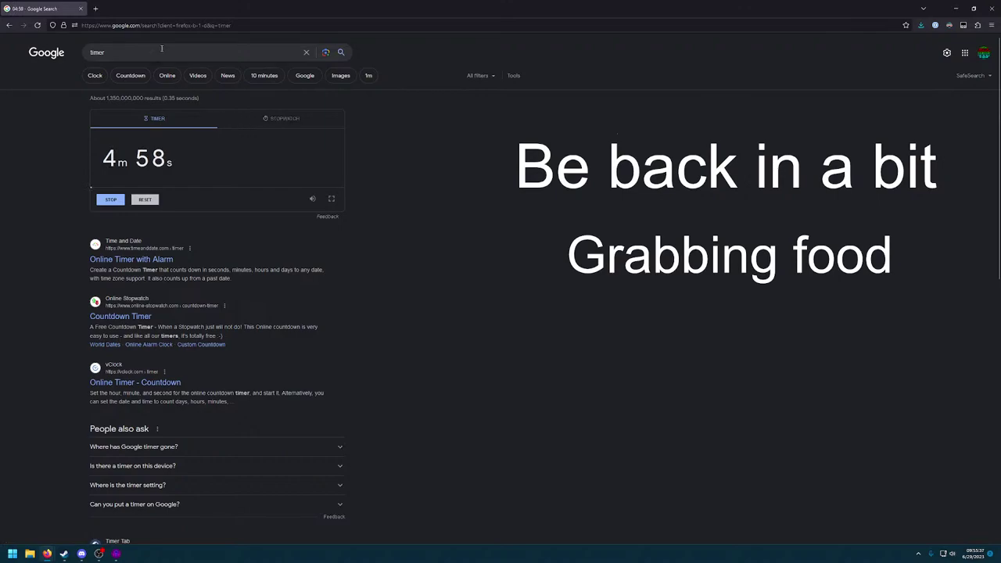
Switch to the browser, search for "stopwatch" in a new tab, and arrange it in its own window beside the timer.
key("ctrl+t")
type("stopwatch")
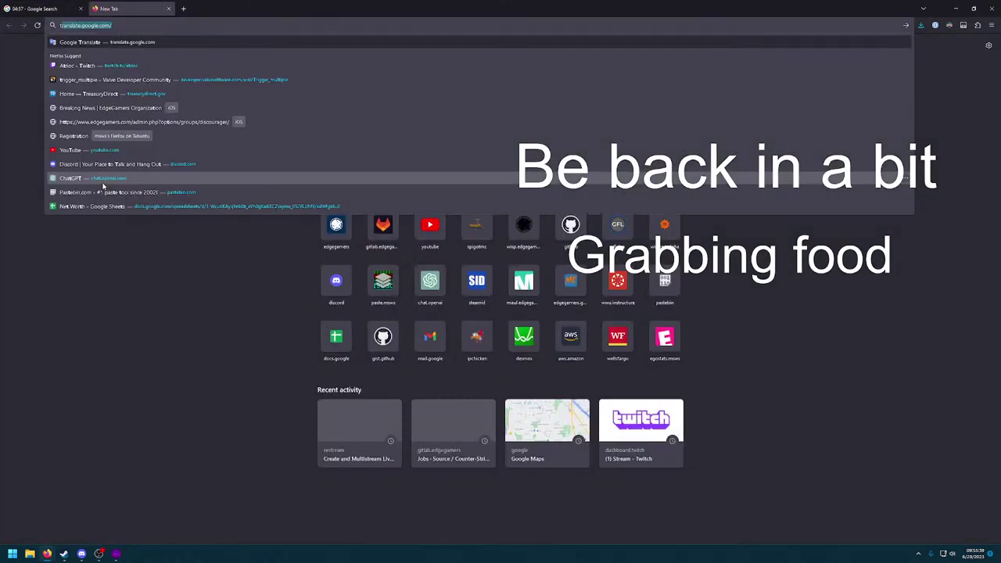
key("Return")
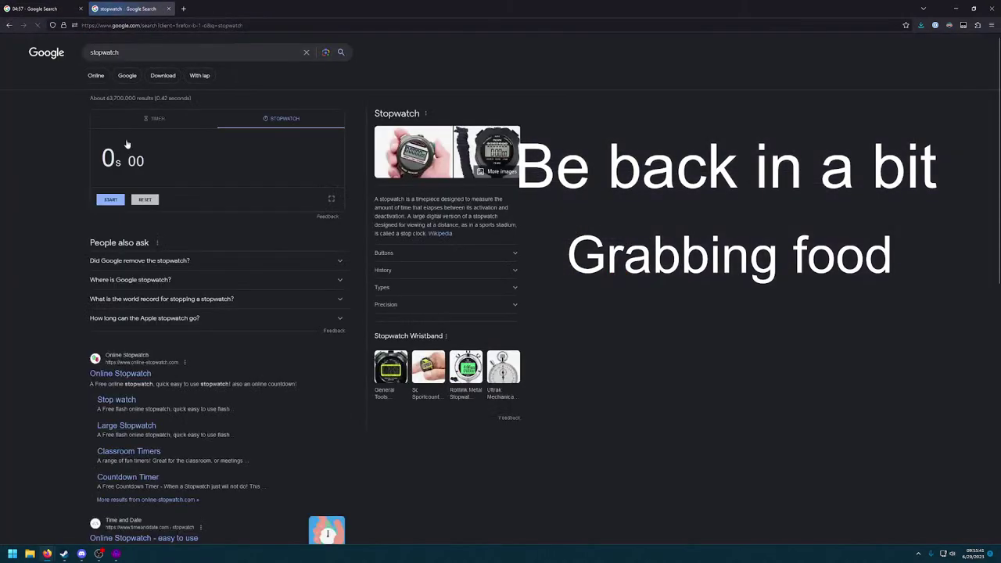
left_click_drag(116, 4, 134, 92)
left_click_drag(263, 4, 999, 161)
left_click(134, 195)
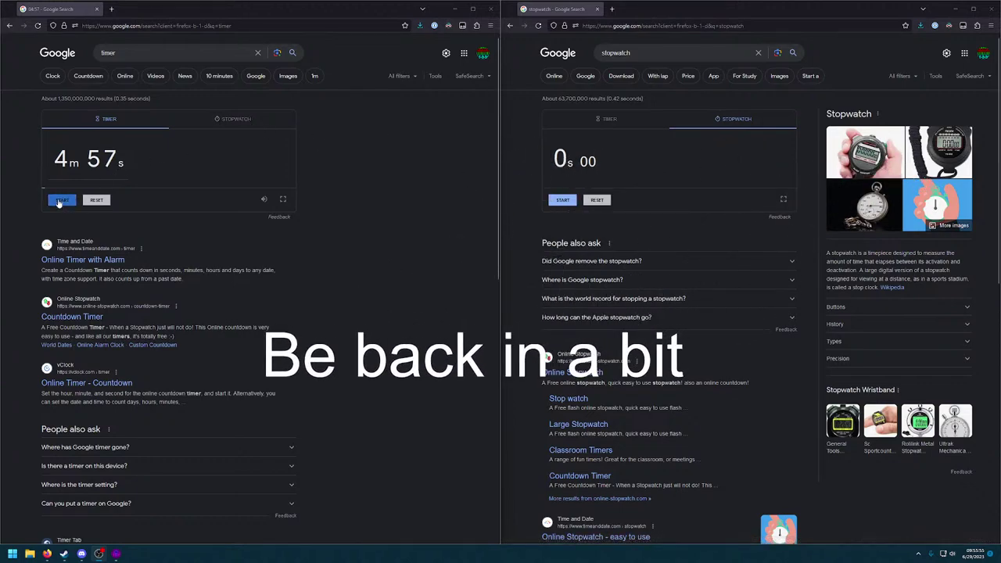
Reset the countdown timer, set it to 8 minutes, and start both the timer and the stopwatch.
left_click(96, 199)
left_click(68, 159)
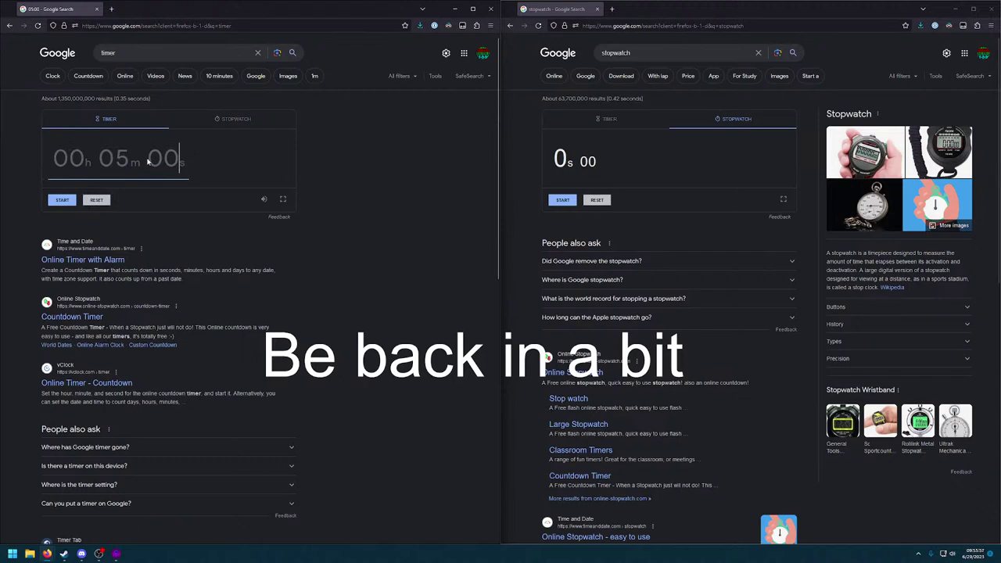
type("800")
key("Return")
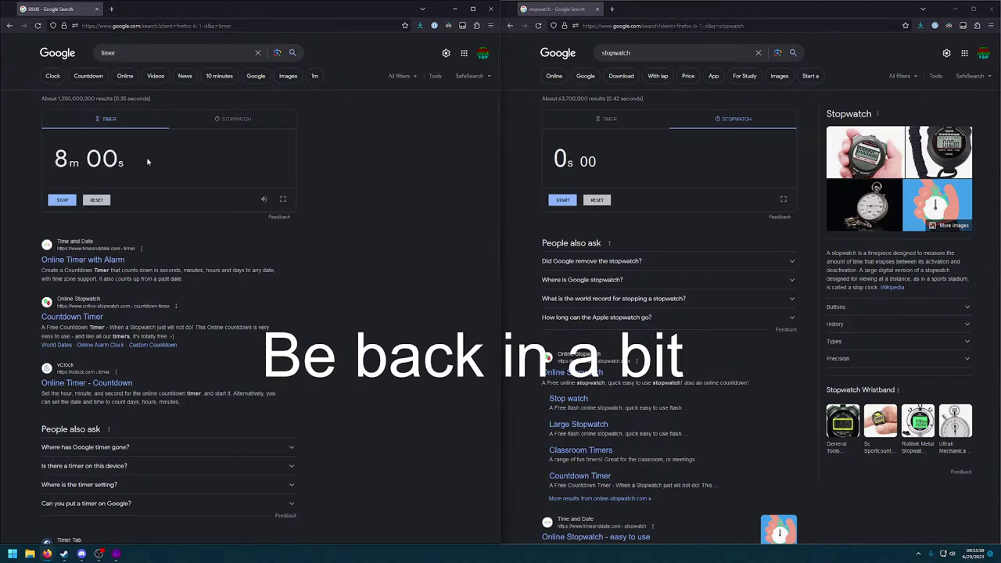
left_click(563, 200)
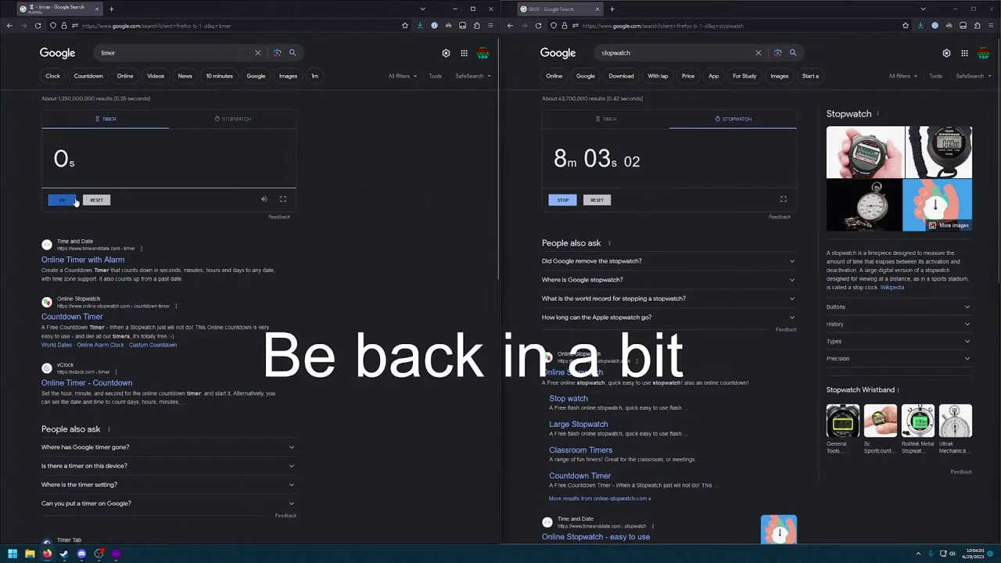
Stop the stopwatch and close both browser windows to return to Hammer++.
left_click(570, 200)
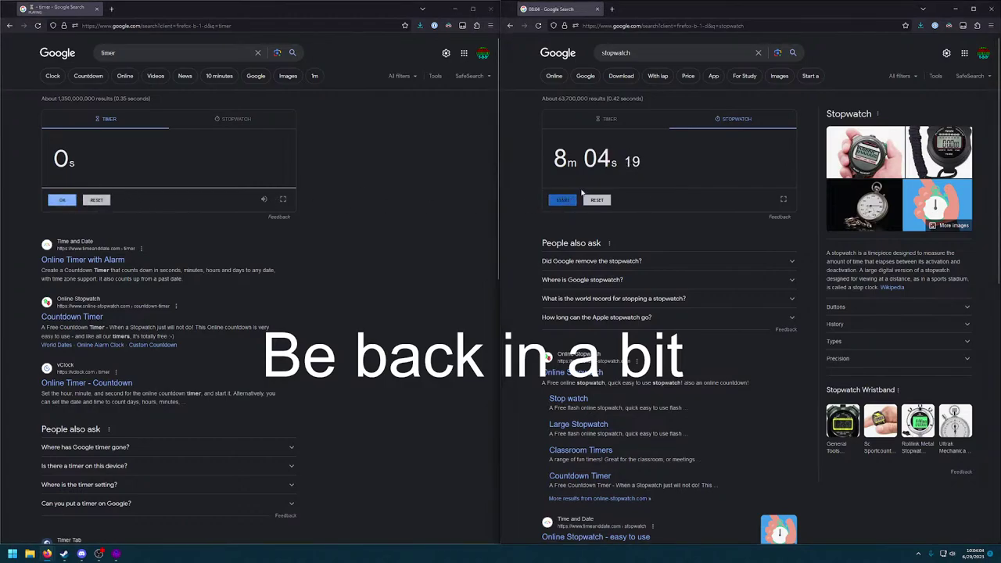
left_click(598, 8)
left_click(491, 9)
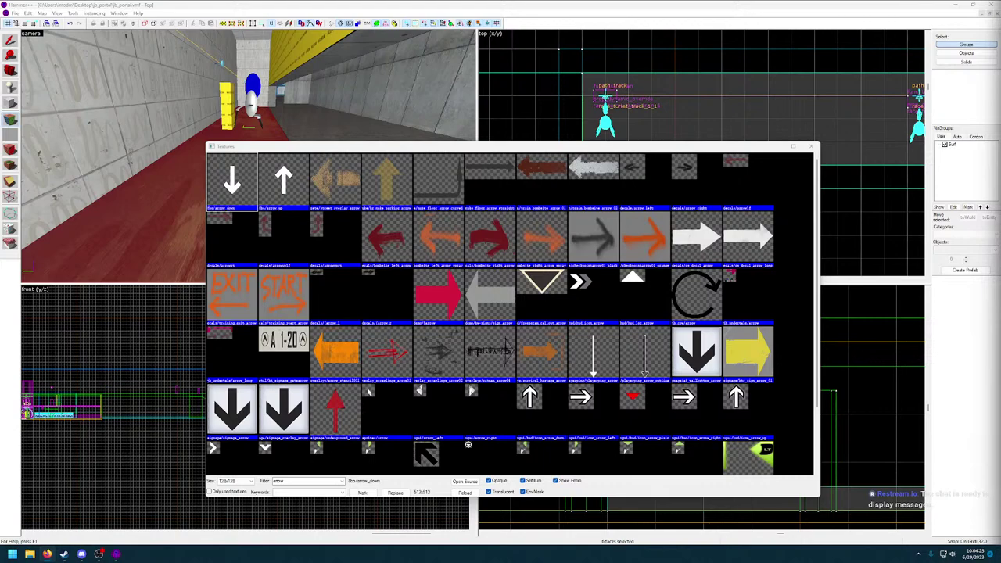
Look over the arrow textures and filter the texture list by "belt".
scroll(448, 223, "down", 1)
scroll(457, 273, "up", 1)
scroll(452, 276, "down", 1)
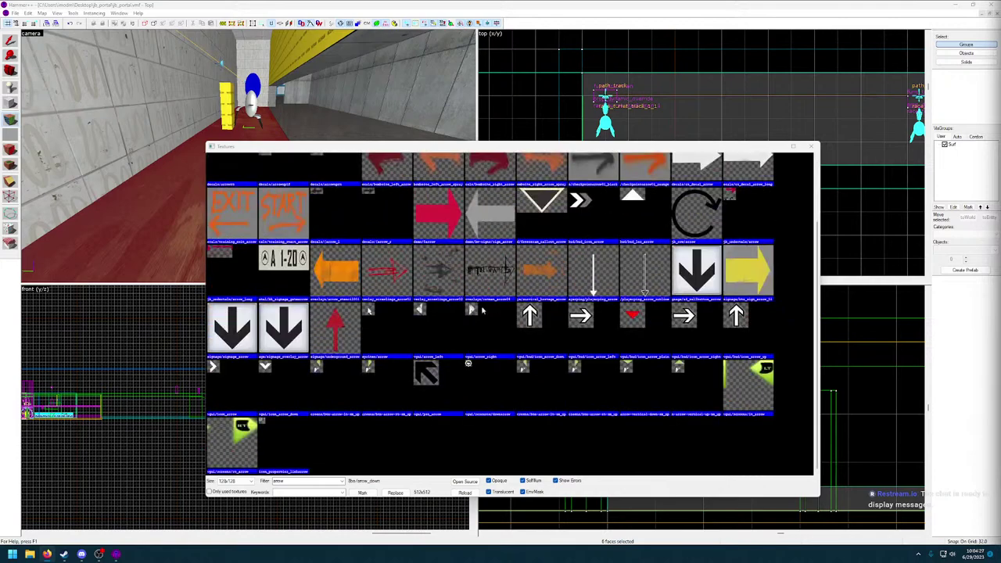
scroll(501, 300, "up", 1)
left_click(305, 481)
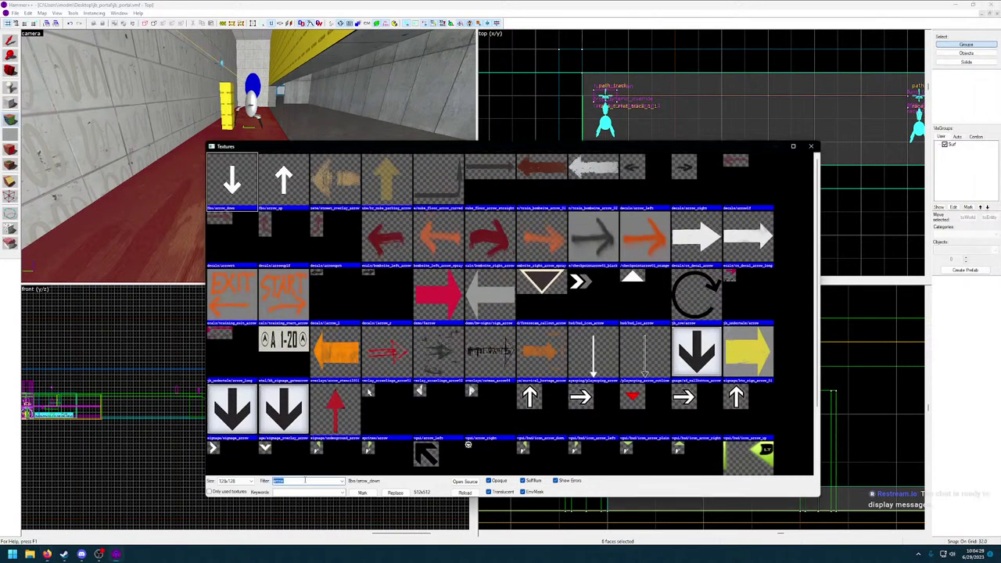
type("bolt")
Filter the textures by "conveyor" and apply metal/baggageconveyor03 to the selected faces of the floor strip.
double_click(278, 482)
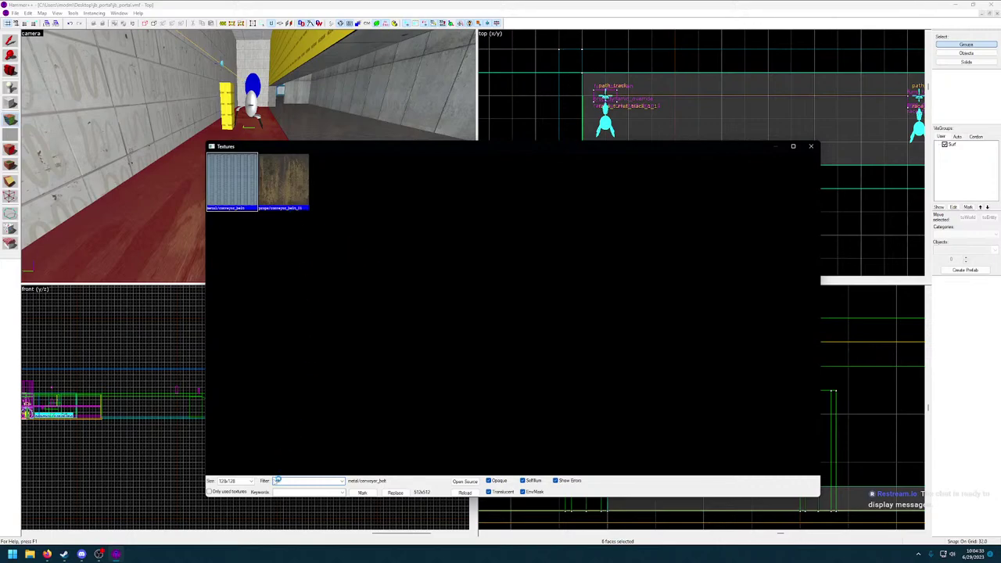
type("conveyor")
key("Return")
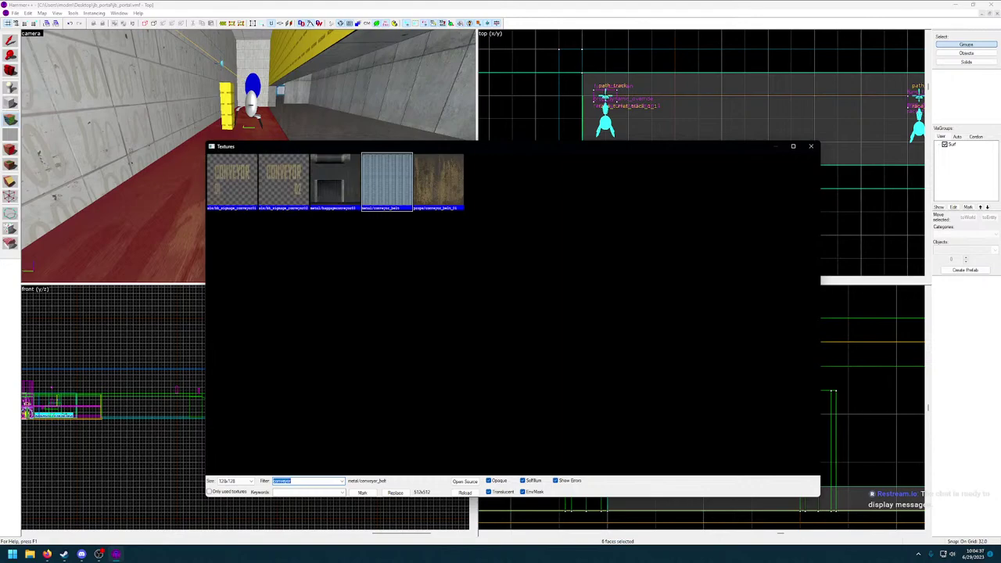
double_click(337, 187)
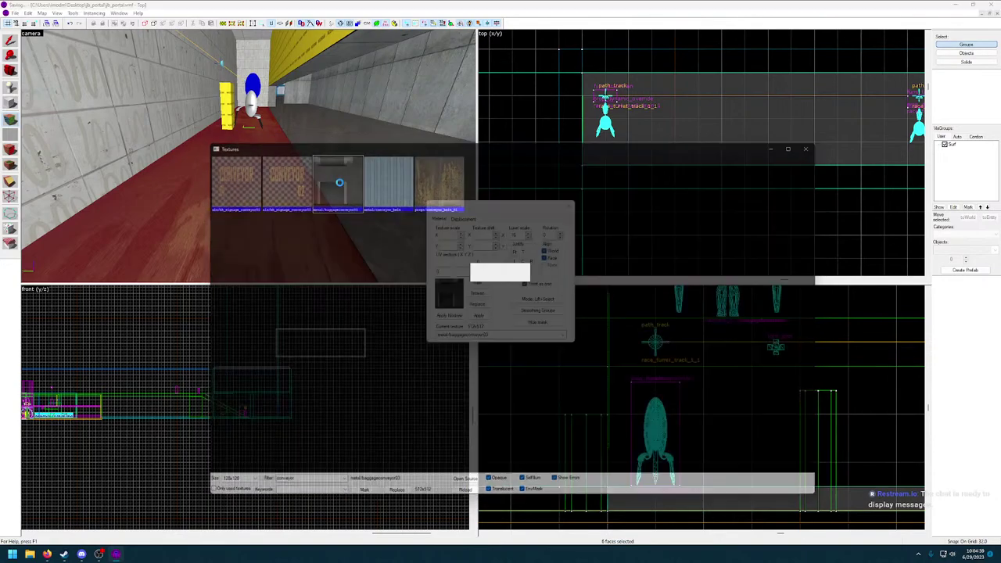
key("z")
key("z")
left_click(476, 318)
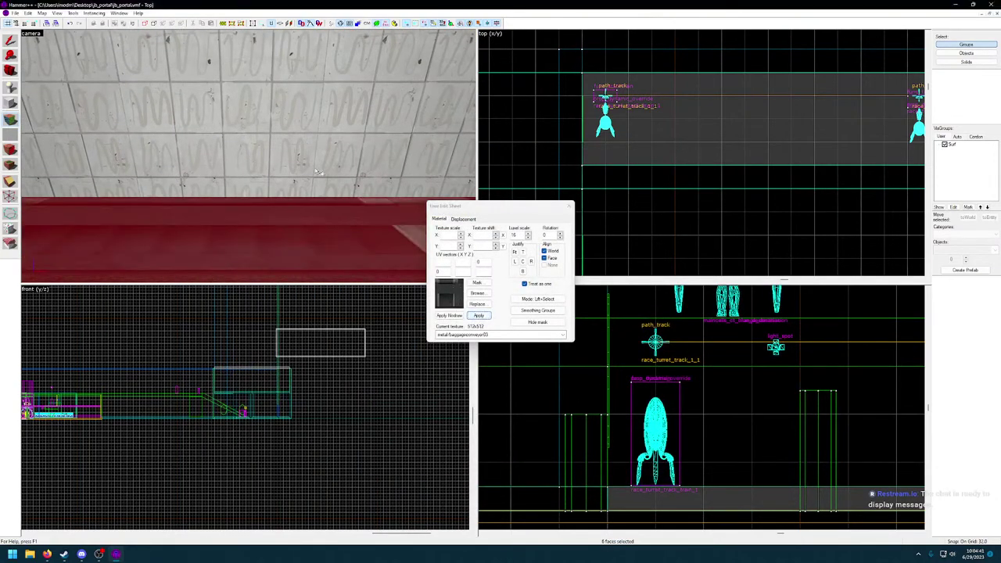
Set the strip's texture scale to 0.25 in X and Y, and close the Face Edit Sheet.
key("z")
key("z")
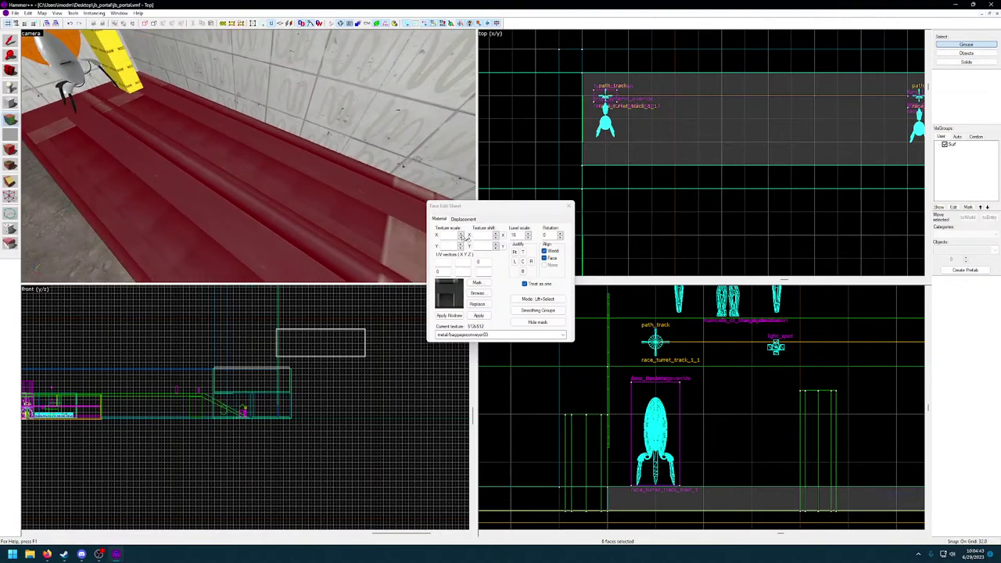
left_click(447, 235)
type("0.25")
key("Tab")
type("0.25")
key("Return")
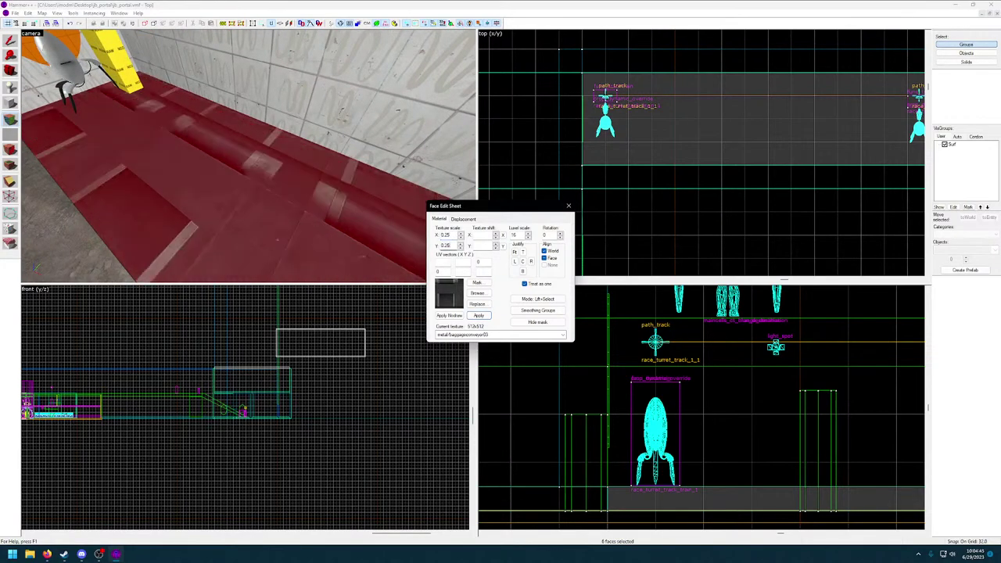
key("z")
key("w")
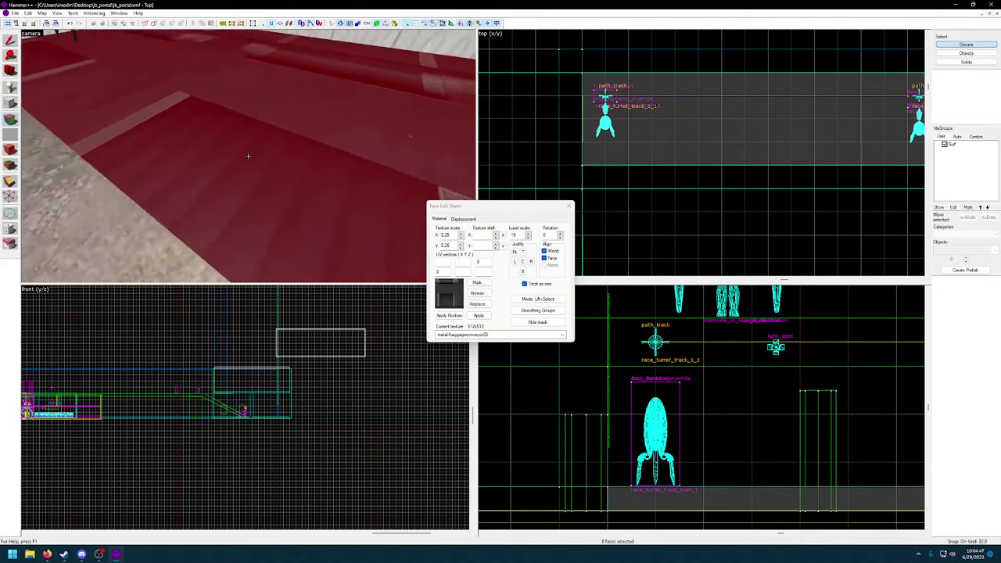
key("s")
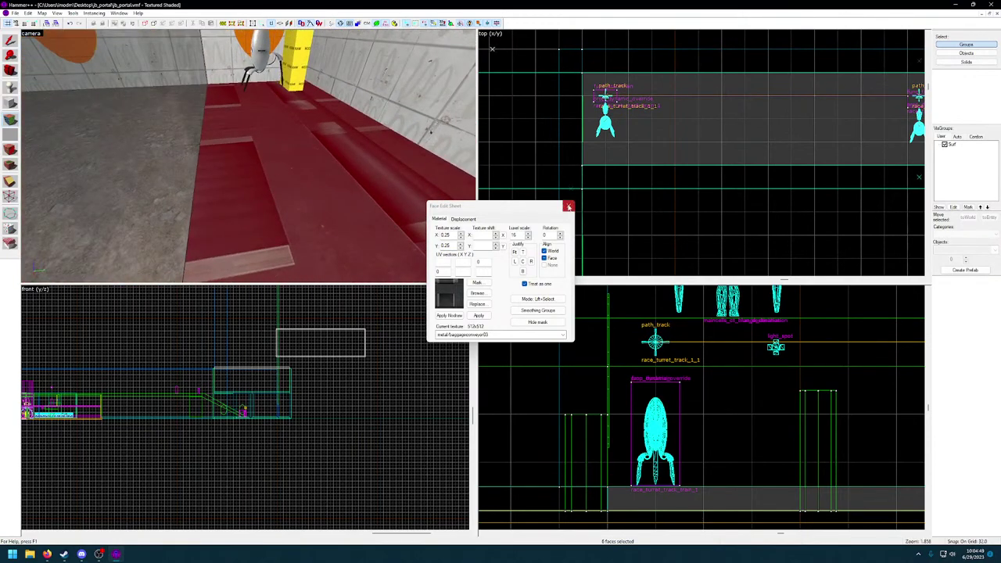
left_click(570, 206)
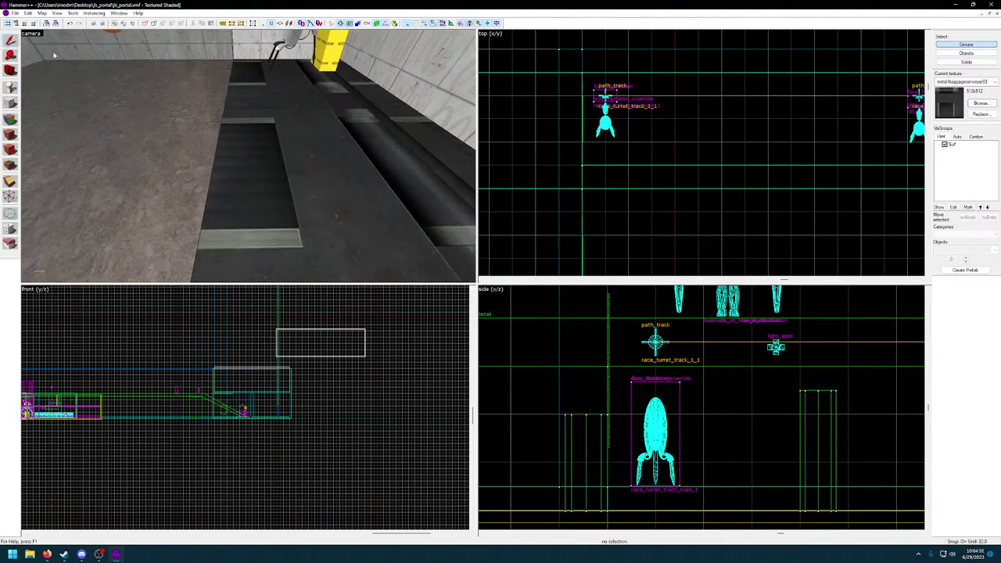
Outline a new block 128 by 64 units and 16 units high on the open floor beside the conveyor strip.
left_click(322, 143)
key("ctrl+shift+e")
scroll(636, 171, "down", 3)
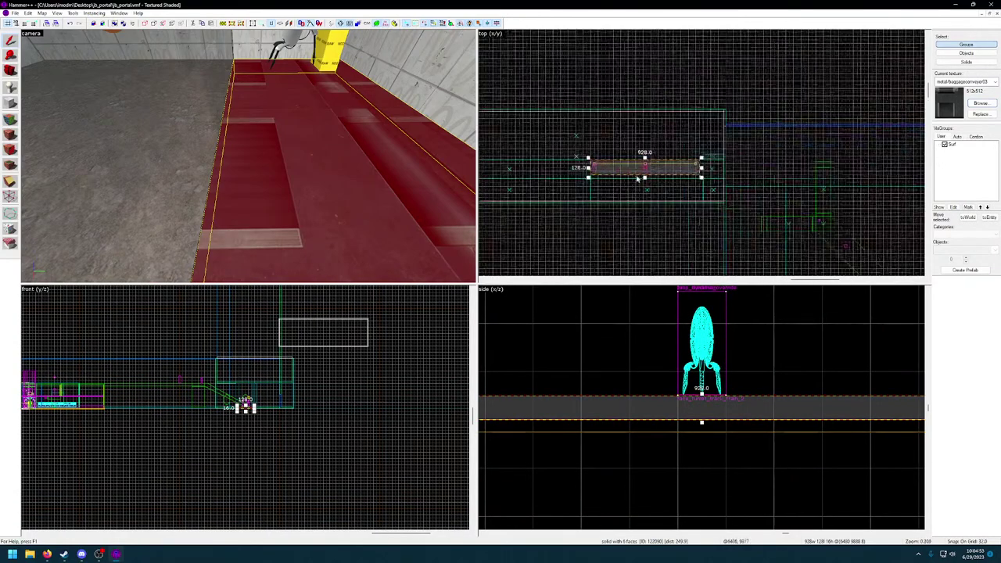
left_click(11, 102)
scroll(589, 174, "up", 5)
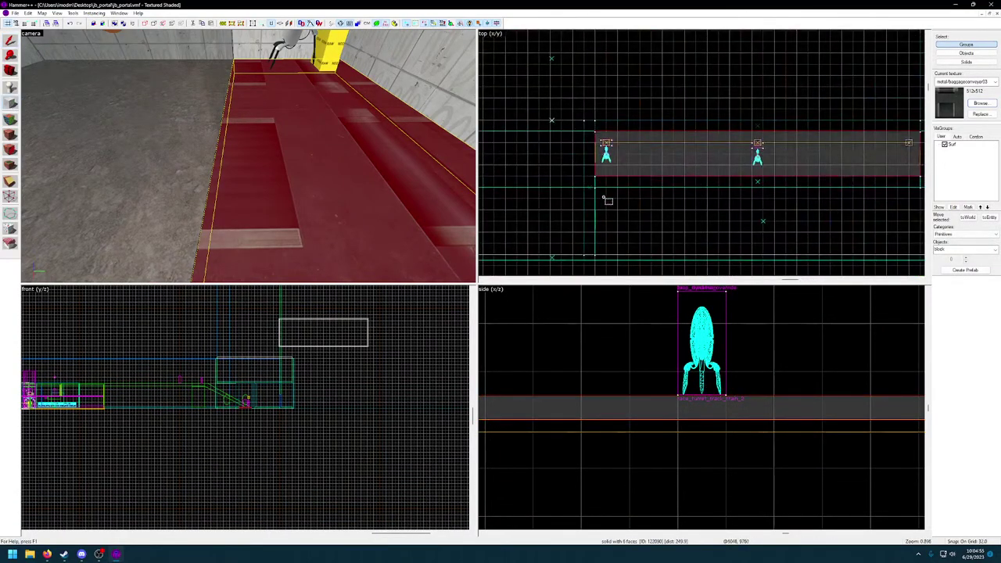
left_click_drag(607, 210, 653, 233)
key("z")
key("a")
scroll(249, 157, "down", 3)
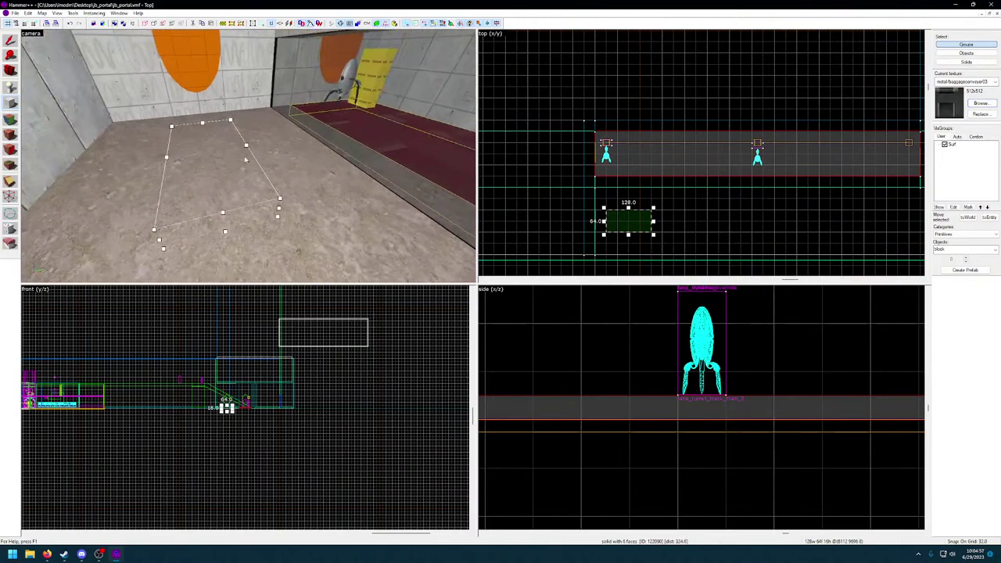
Raise the block outline clear of the floor in front of the orange portal and create the block.
key("shift+a")
left_click(569, 205)
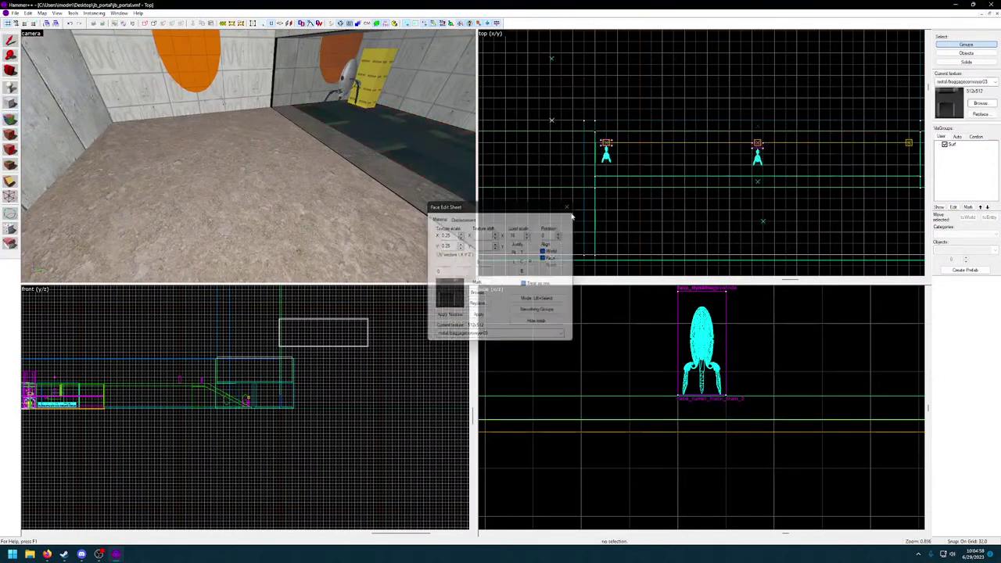
key("ctrl+e")
scroll(686, 358, "down", 5)
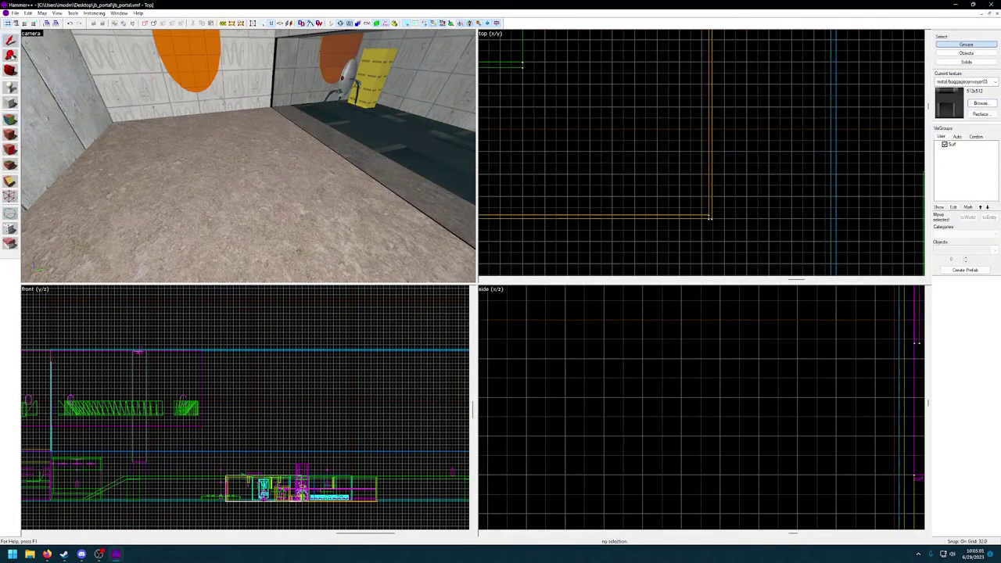
left_click(13, 101)
key("ctrl+e")
scroll(673, 397, "up", 1)
left_click_drag(680, 408, 682, 387)
key("Return")
key("z")
key("s")
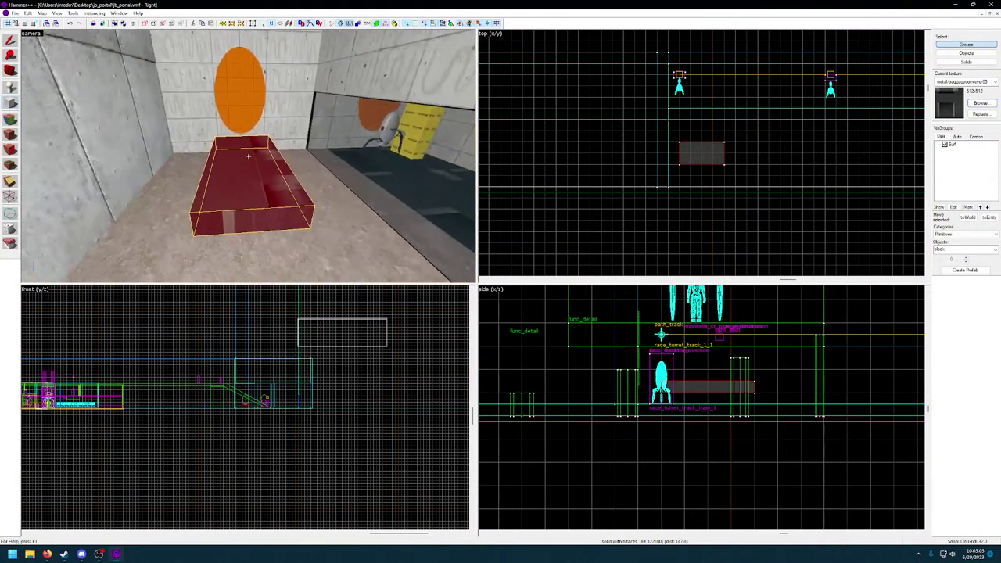
Turn off texture locking and move the new block 32 units across the floor toward the conveyor strip.
key("z")
left_click(703, 160)
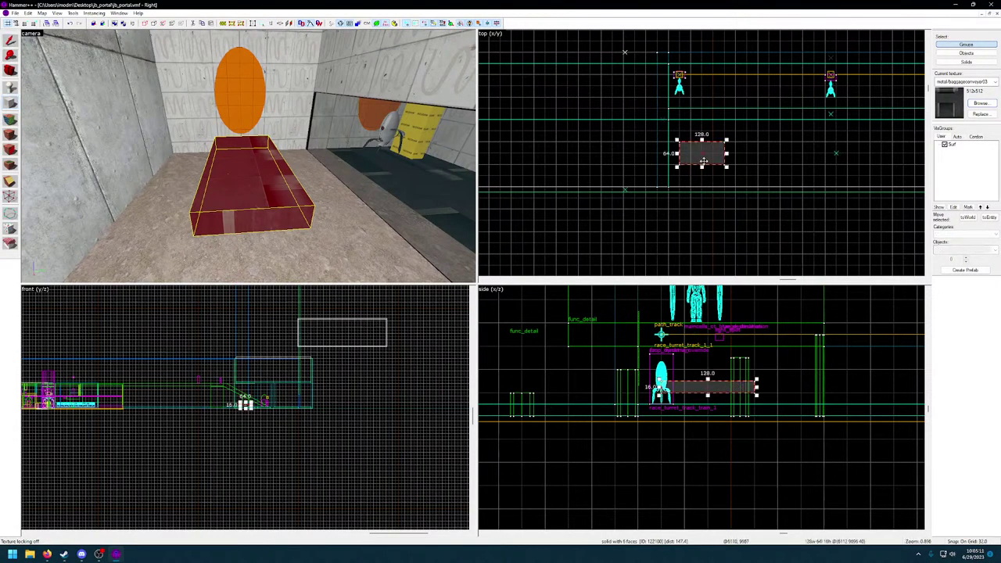
mouse_move(703, 160)
left_mouse_down()
mouse_move(707, 100)
mouse_move(706, 138)
left_mouse_up()
key("Down")
key("Down")
key("Down")
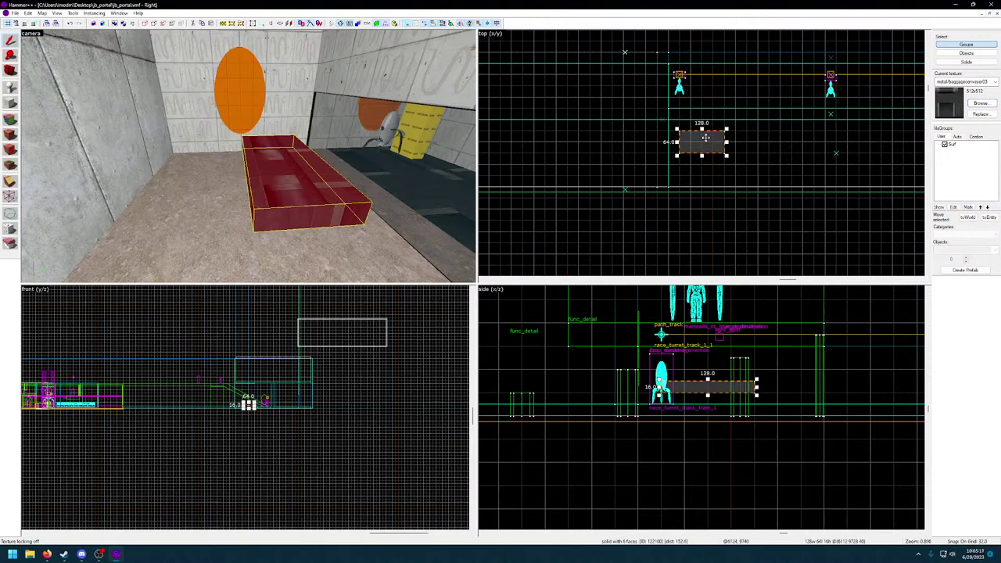
Extend the block to 224 by 96 units and trim the opposite corner to leave 128 by 64 units against the floor's edge.
key("z")
key("w")
key("z")
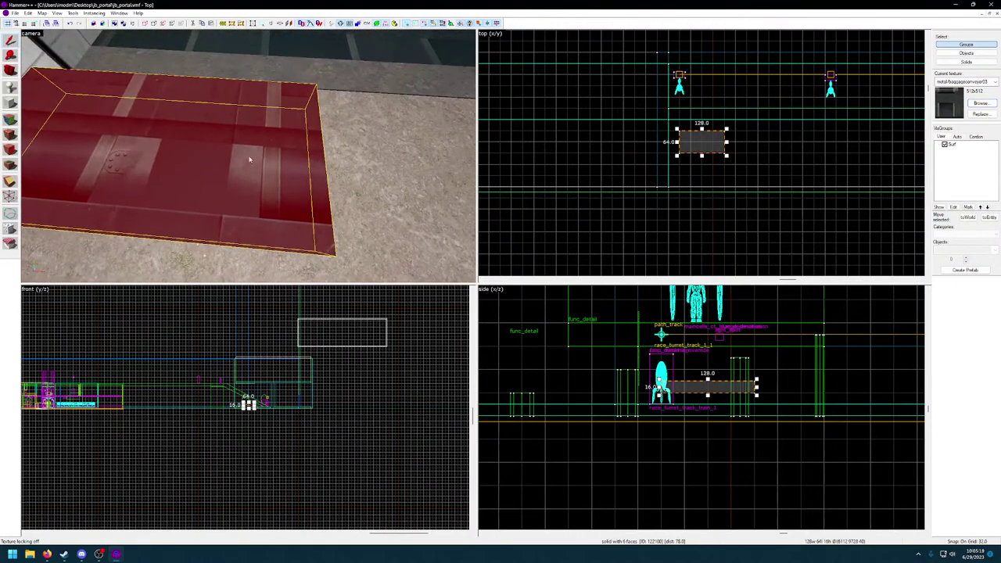
scroll(250, 159, "up", 8)
left_click_drag(726, 129, 757, 118)
scroll(251, 159, "up", 5)
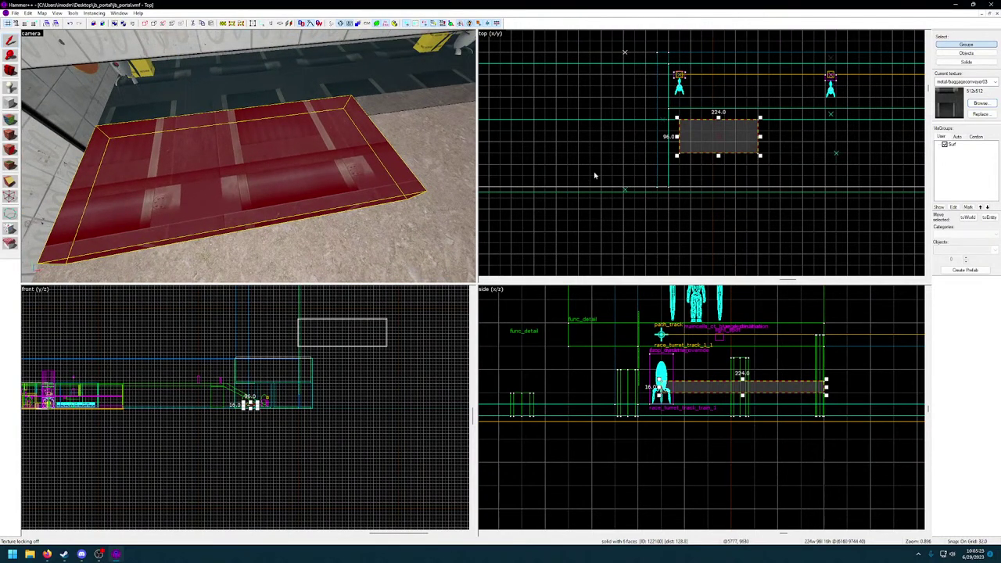
left_click_drag(676, 155, 711, 135)
left_click(249, 156)
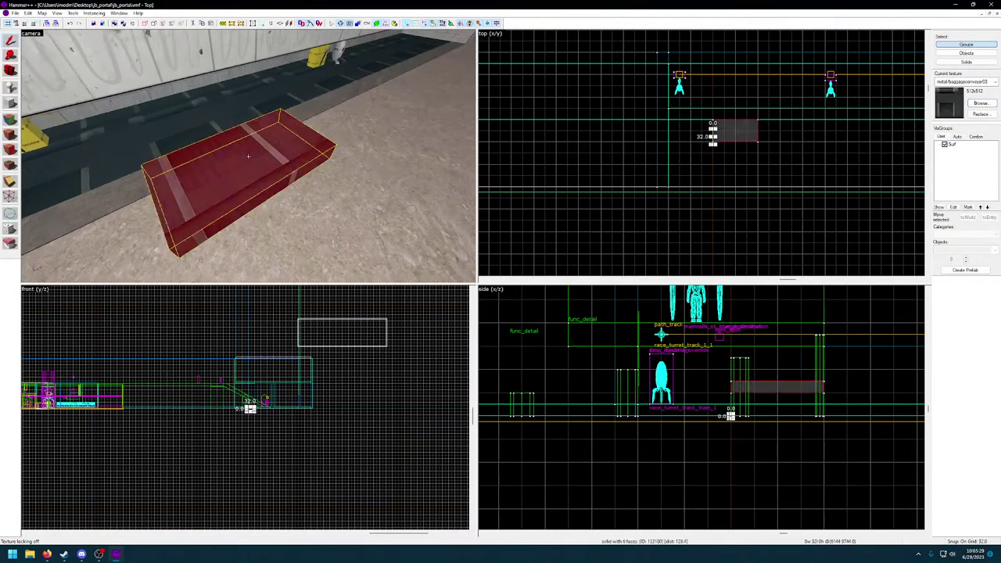
Set the grid to 16 units and narrow the block to 48 units by trimming its side away from the conveyor strip.
scroll(719, 149, "up", 4)
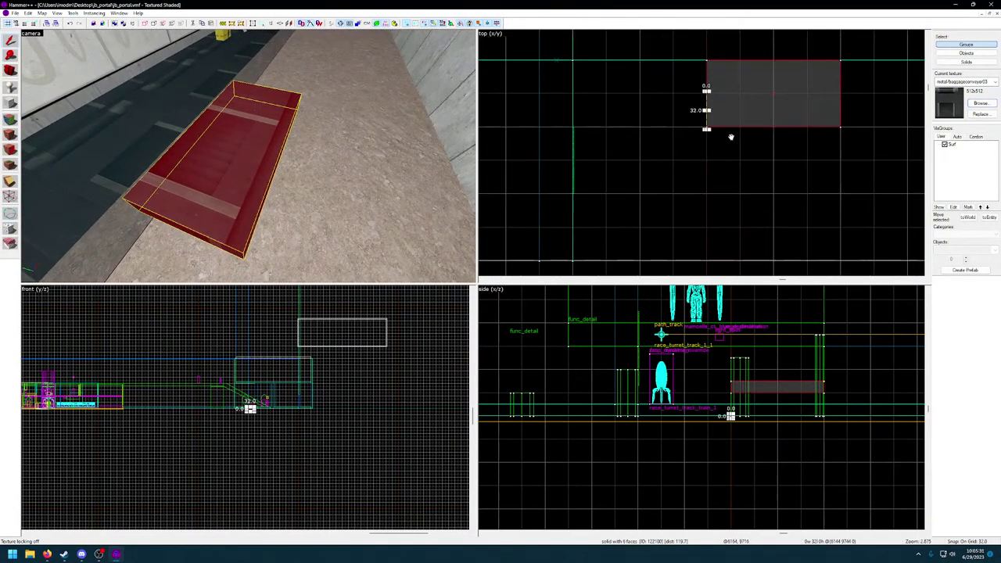
left_click(342, 170)
left_click(264, 157)
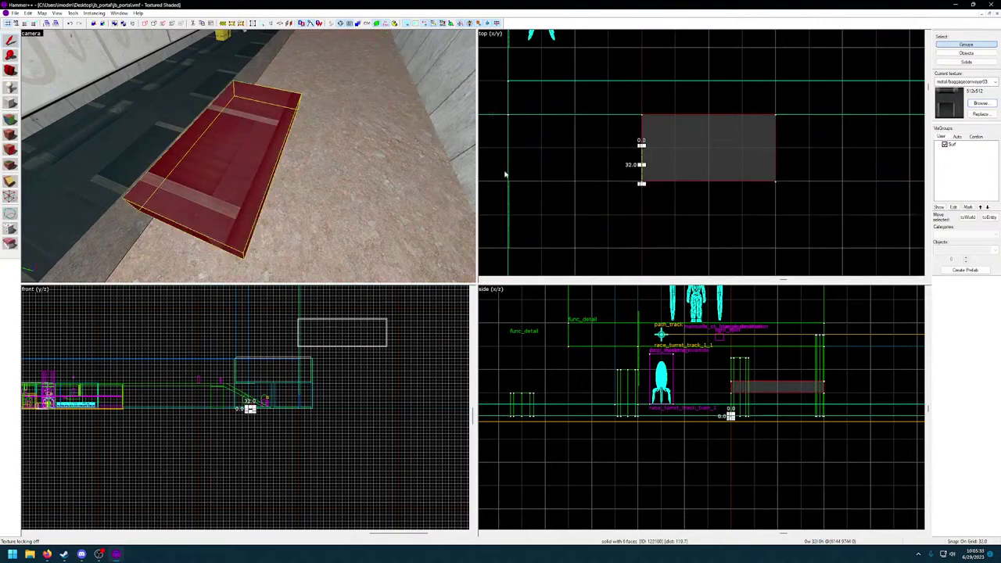
left_click(301, 137)
left_click(263, 160)
left_click(246, 145)
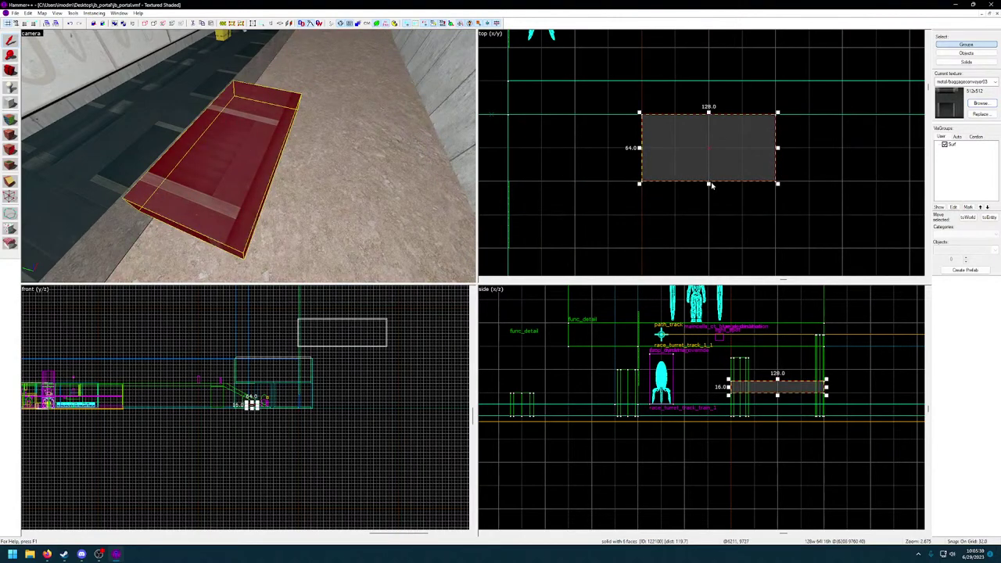
scroll(712, 185, "up", 2)
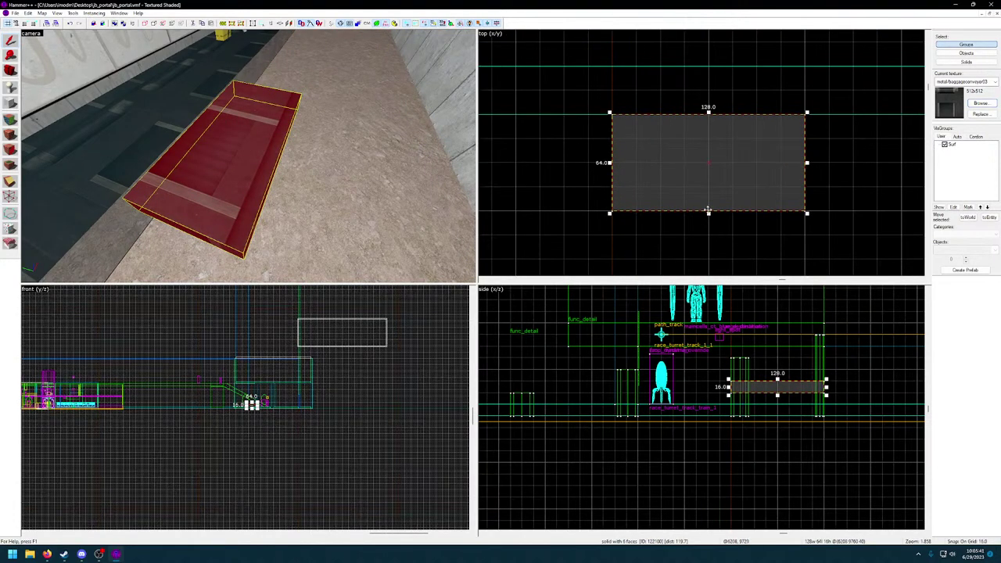
left_click(708, 210)
left_click(247, 157)
left_click_drag(710, 214, 712, 198)
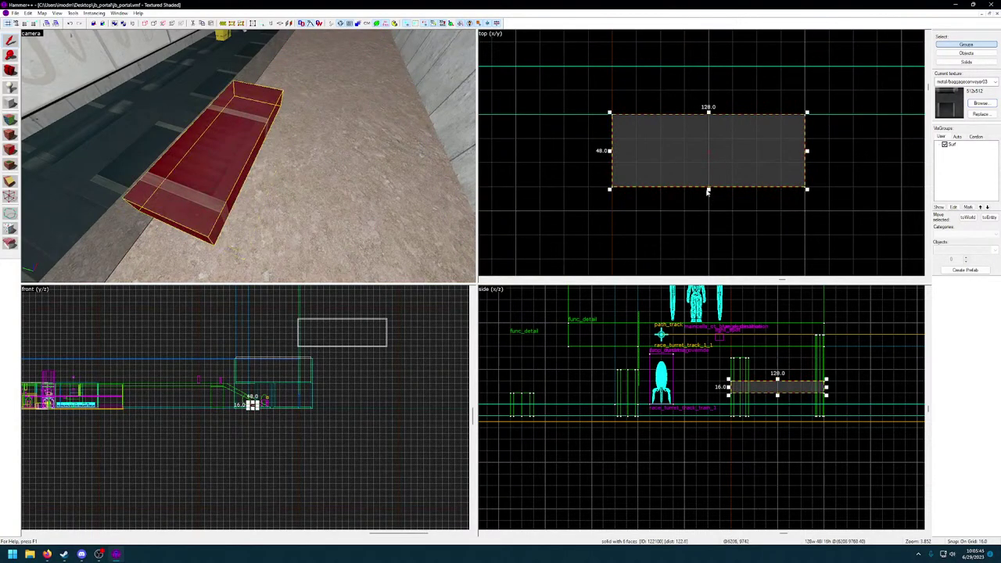
Set the grid to 8 units and trim the same side of the block to a width of 40 units.
scroll(708, 191, "up", 5)
scroll(719, 184, "down", 4)
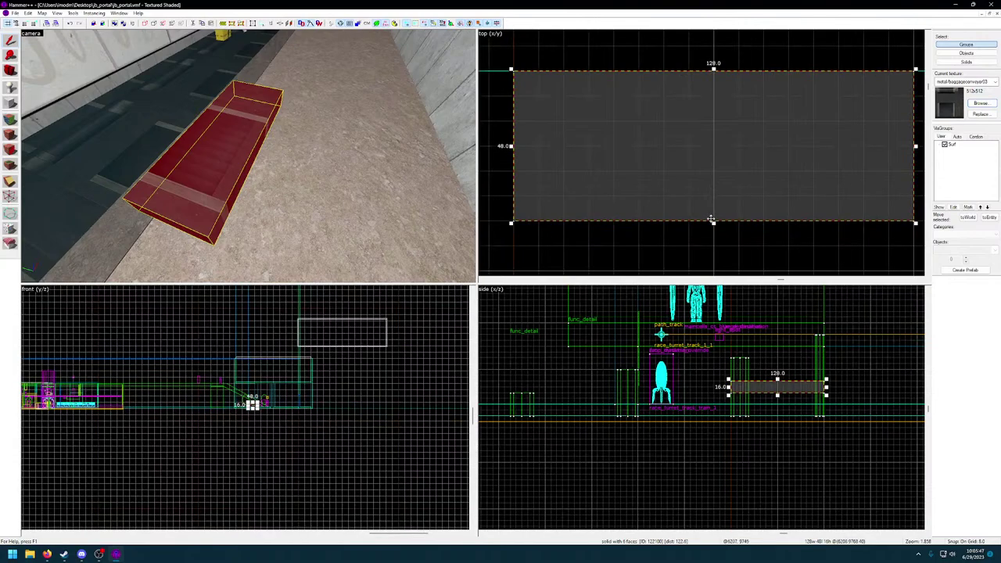
left_click_drag(713, 223, 713, 203)
left_click(303, 122)
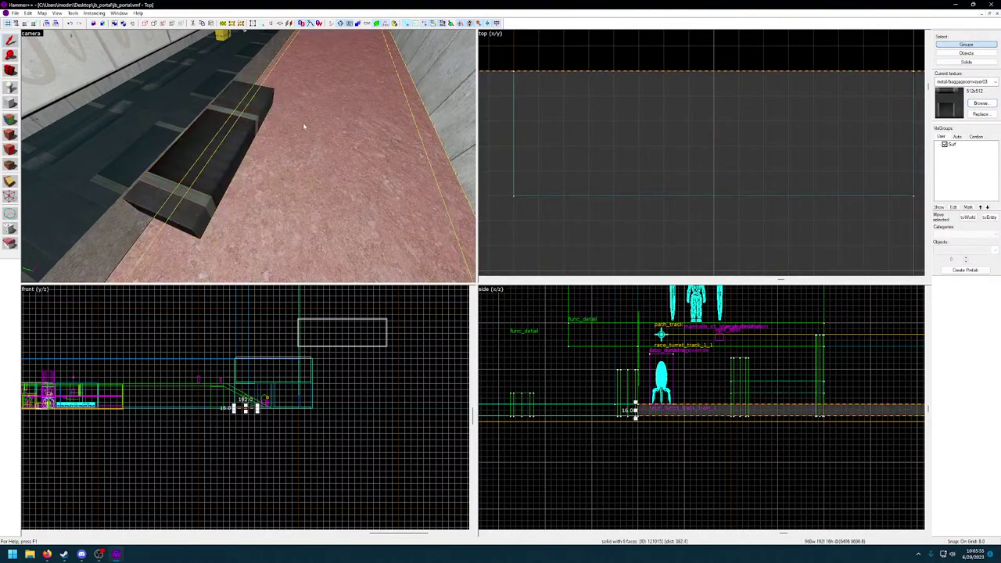
Shorten the block to 112 units by trimming its end nearest the orange portal to the texture seam.
key("z")
key("w")
key("z")
key("z")
key("s")
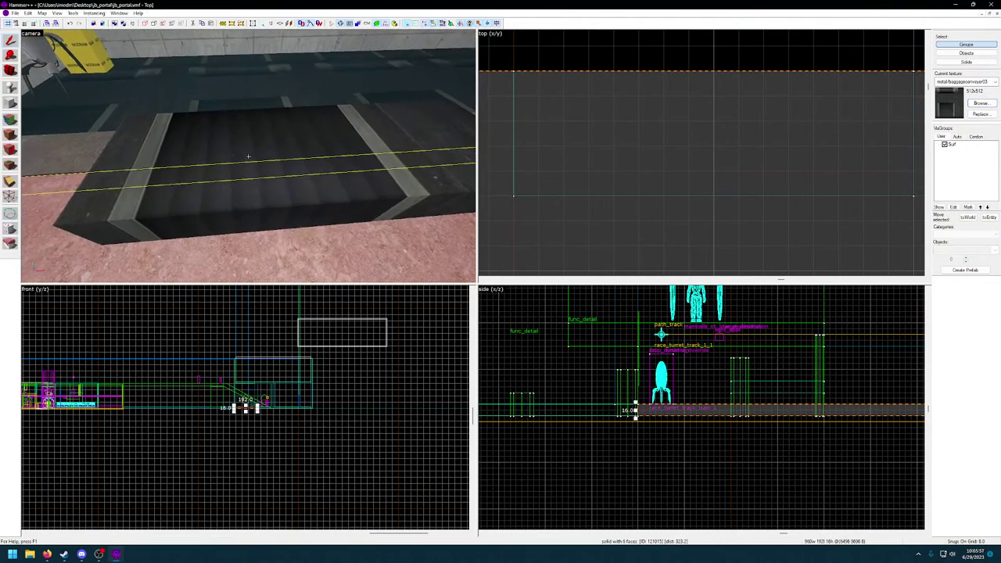
key("z")
left_click(250, 160)
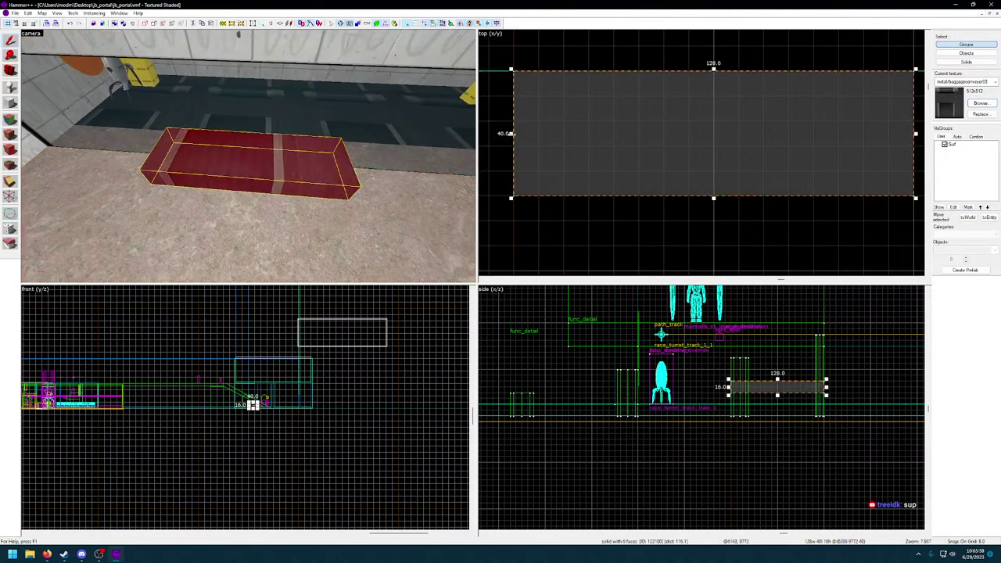
left_click_drag(510, 133, 561, 133)
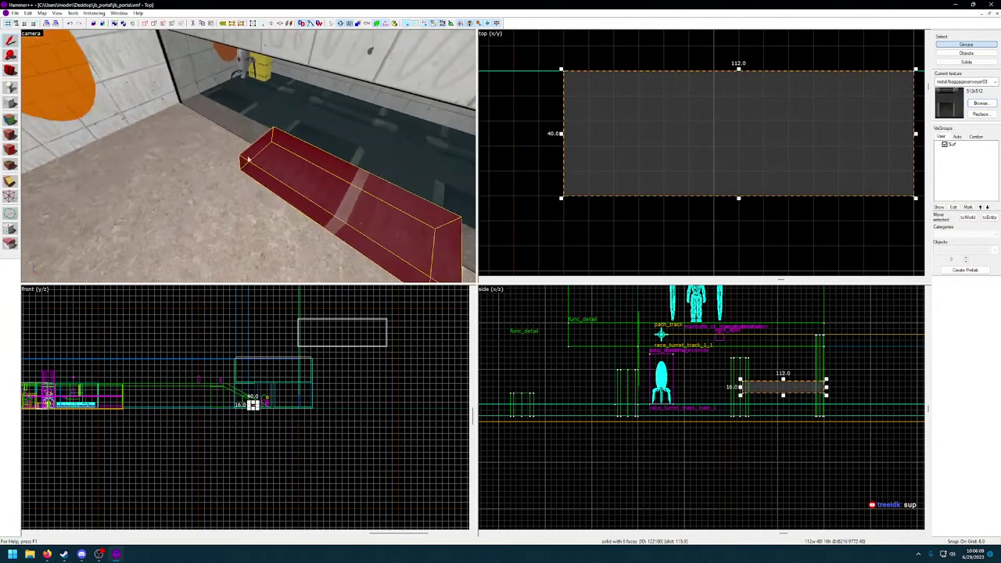
key("z")
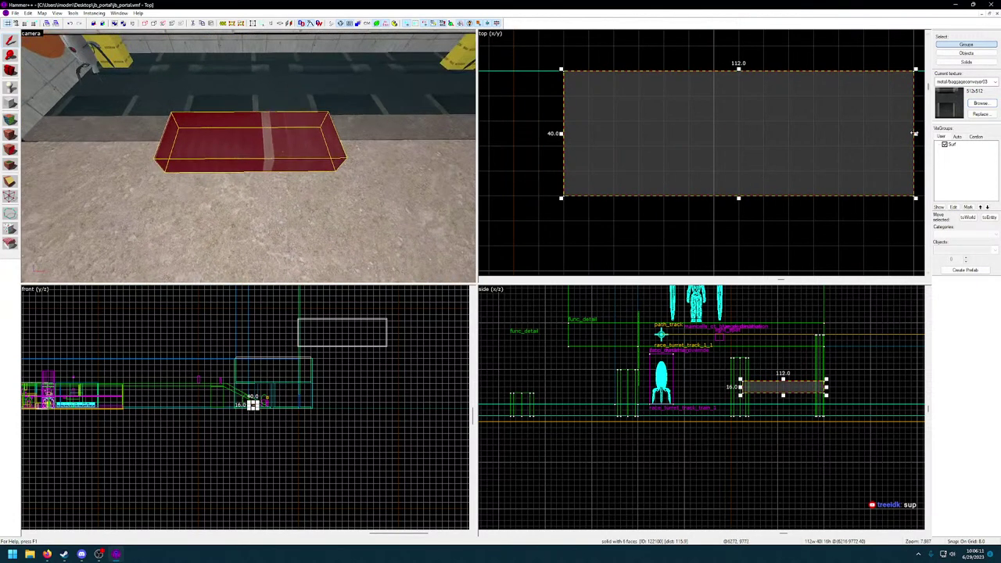
Trim the block's far end to a length of 64 units so only the ribbed belt texture remains.
left_click_drag(914, 134, 787, 144)
key("z")
key("w")
key("d")
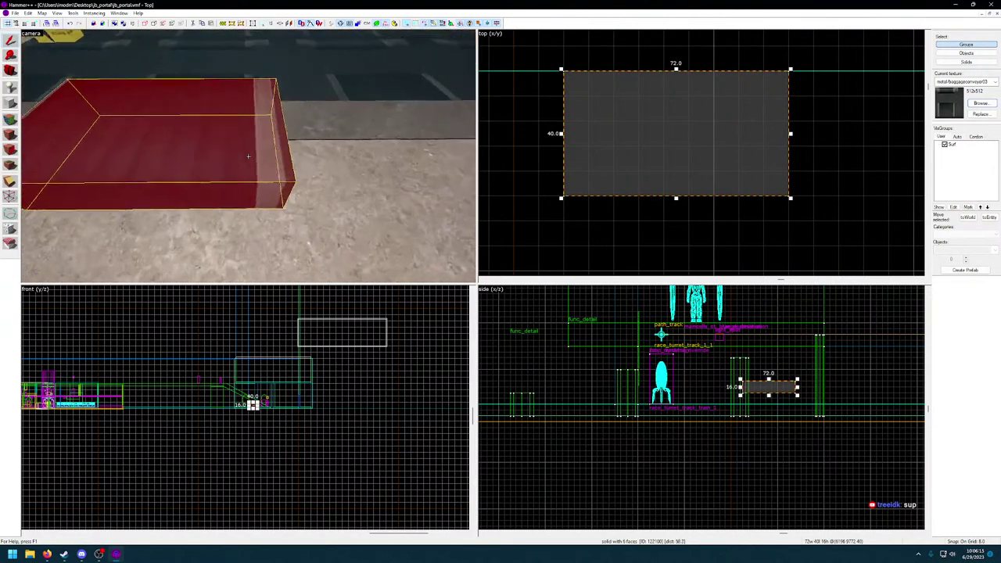
key("z")
left_click_drag(791, 133, 775, 133)
scroll(250, 159, "down", 5)
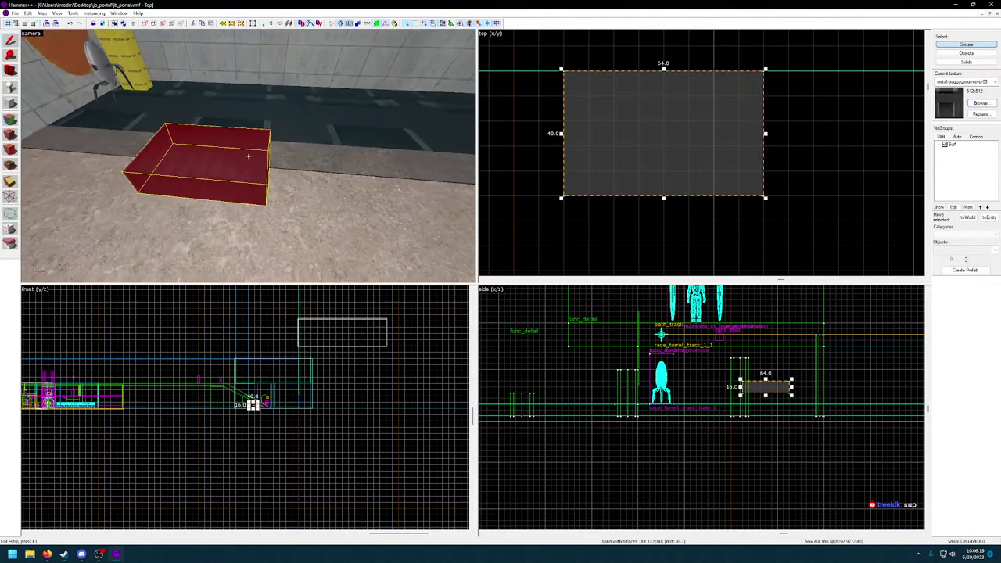
scroll(669, 186, "down", 4)
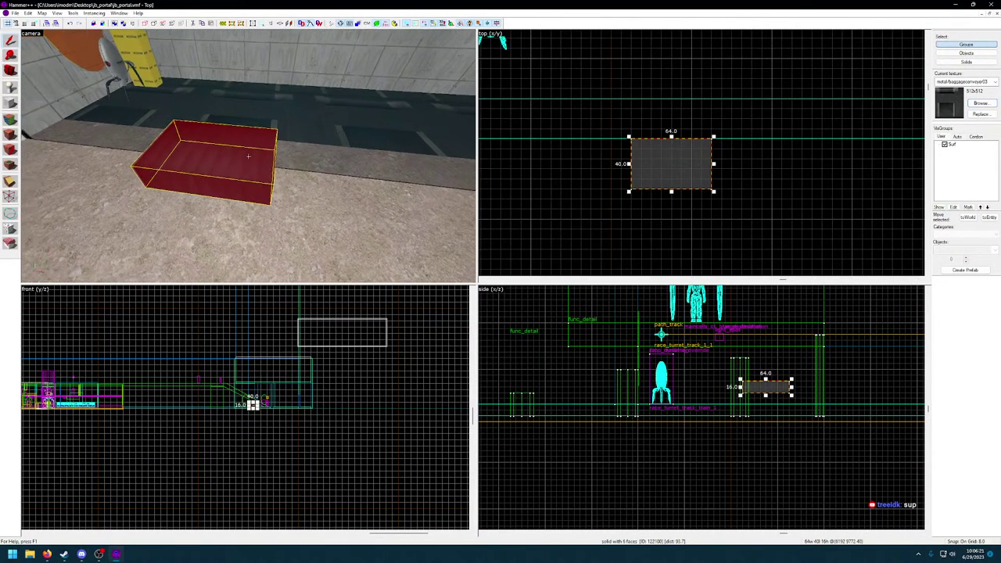
Lower the 64 by 40 block 32 units so its top is flush with the floor.
scroll(248, 157, "up", 6)
scroll(249, 159, "down", 6)
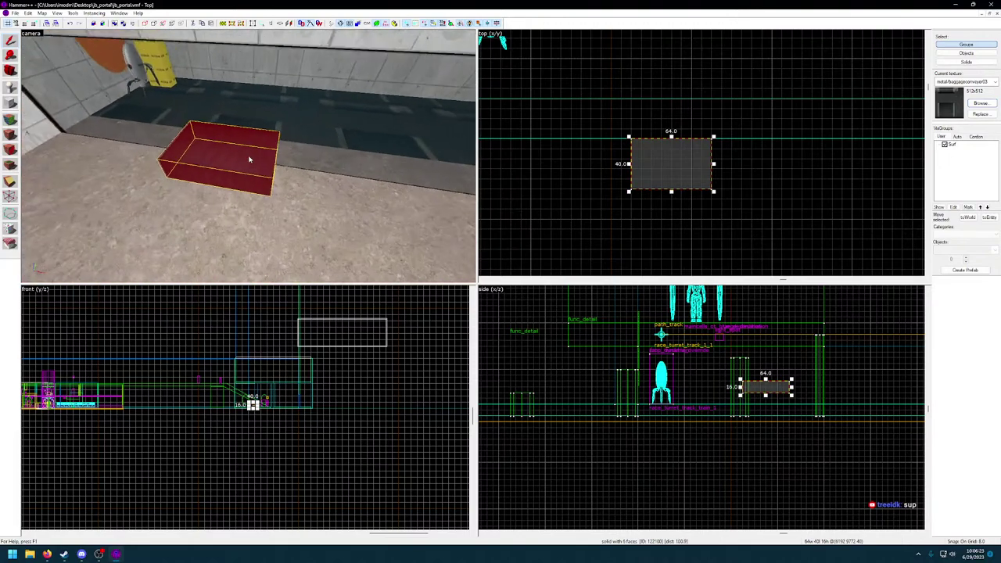
scroll(749, 440, "up", 2)
scroll(750, 439, "up", 2)
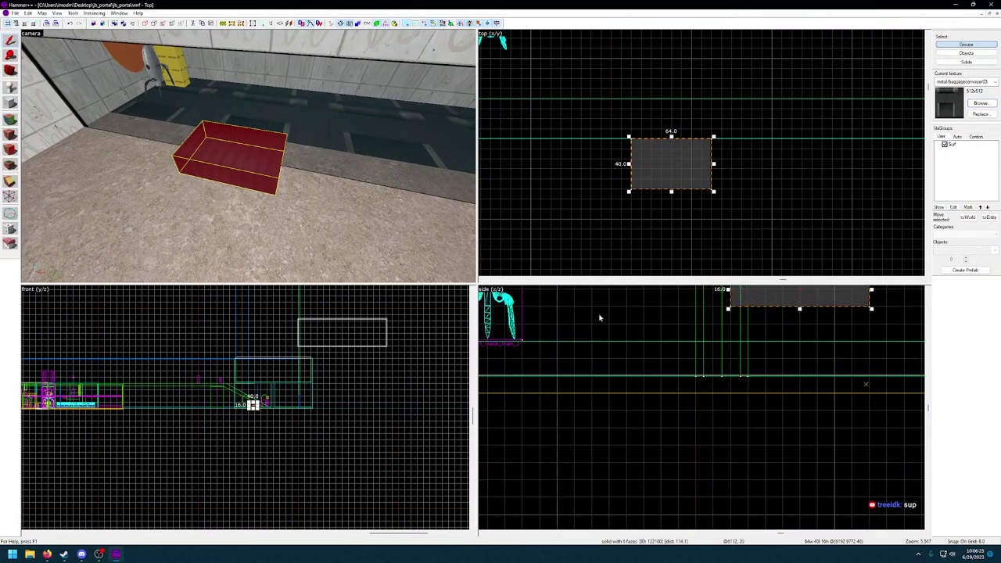
left_click(249, 157)
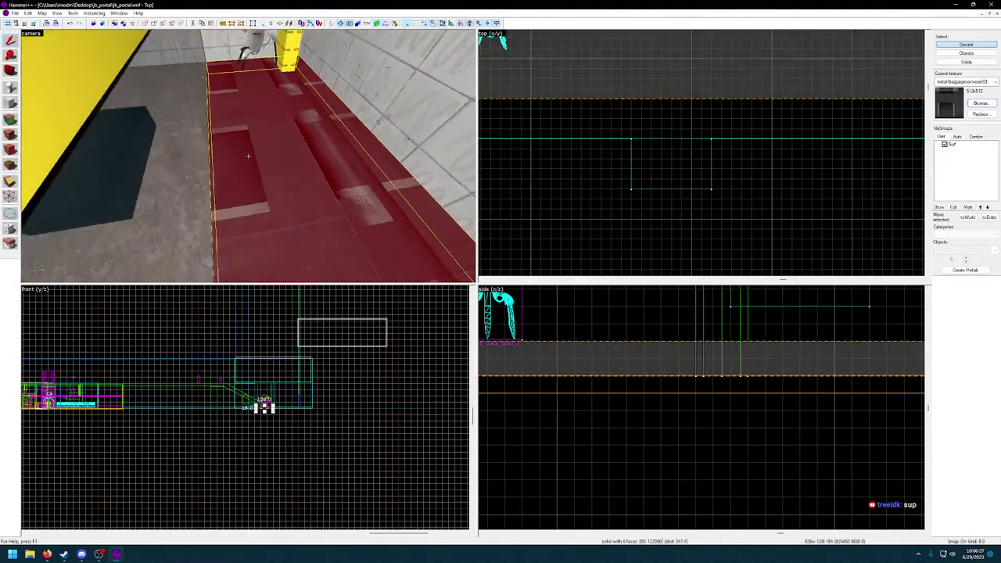
key("z")
scroll(722, 375, "up", 4)
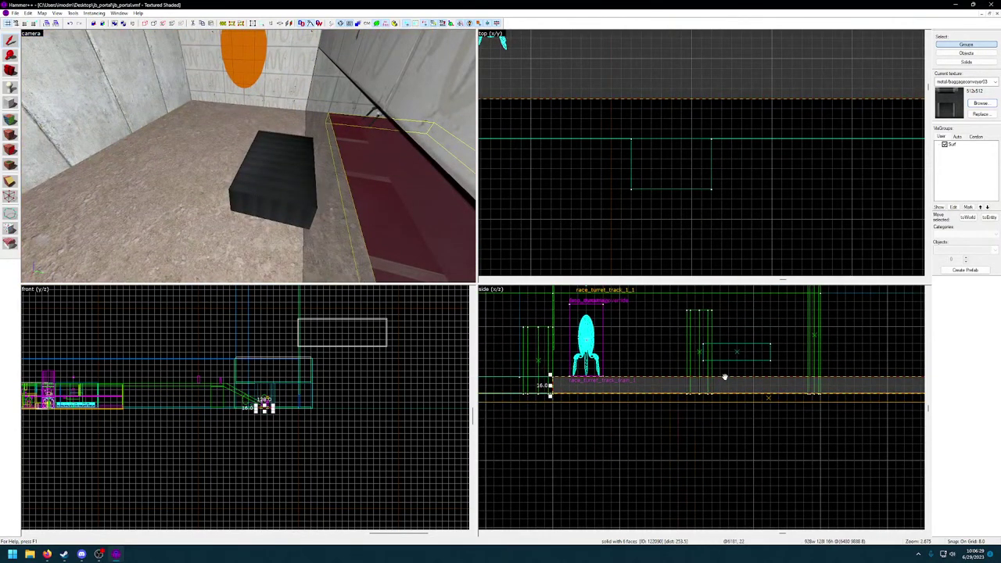
left_click(749, 338)
left_click_drag(748, 338, 748, 387)
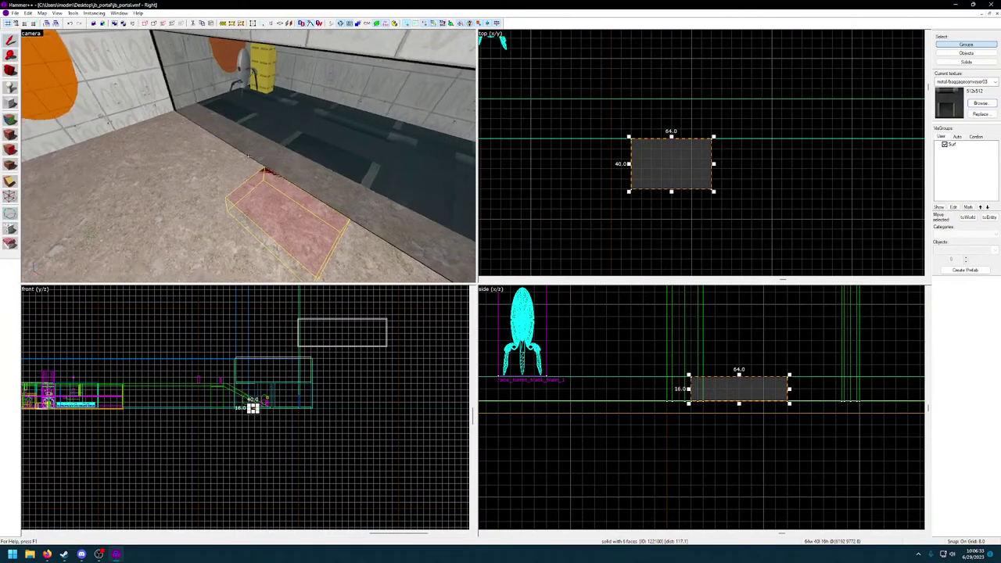
Delete the conveyor-textured floor strip beneath the turrets.
left_click(249, 157)
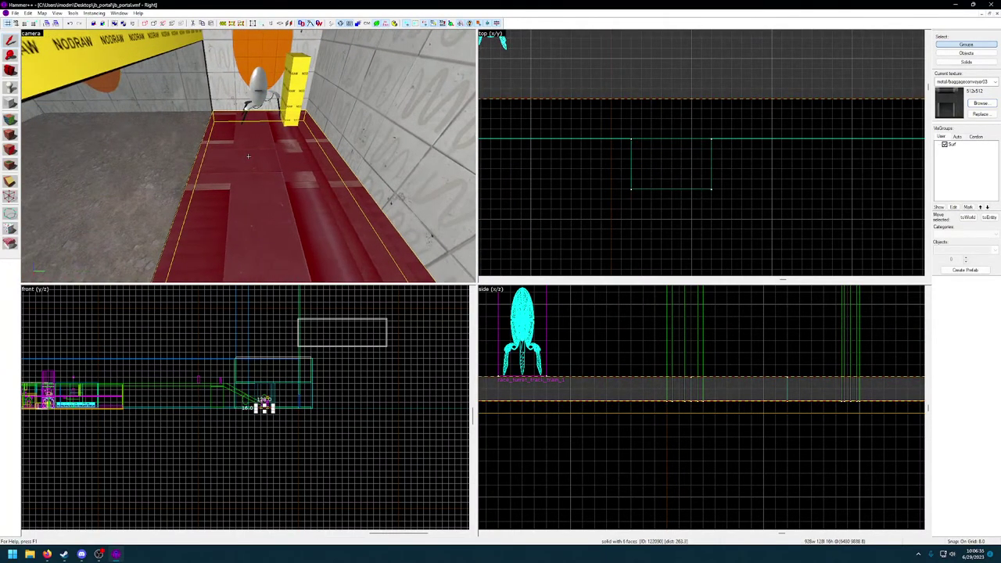
key("Delete")
key("z")
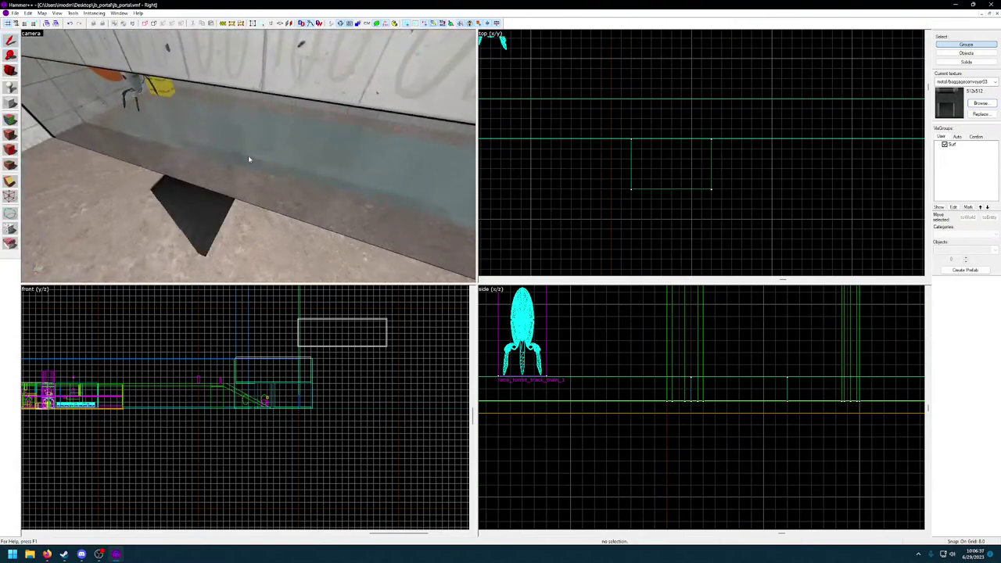
Turn on texture locking and move the belt block into the floor gap's corner beneath the first turret by the orange portal.
left_click(183, 225)
scroll(636, 167, "down", 3)
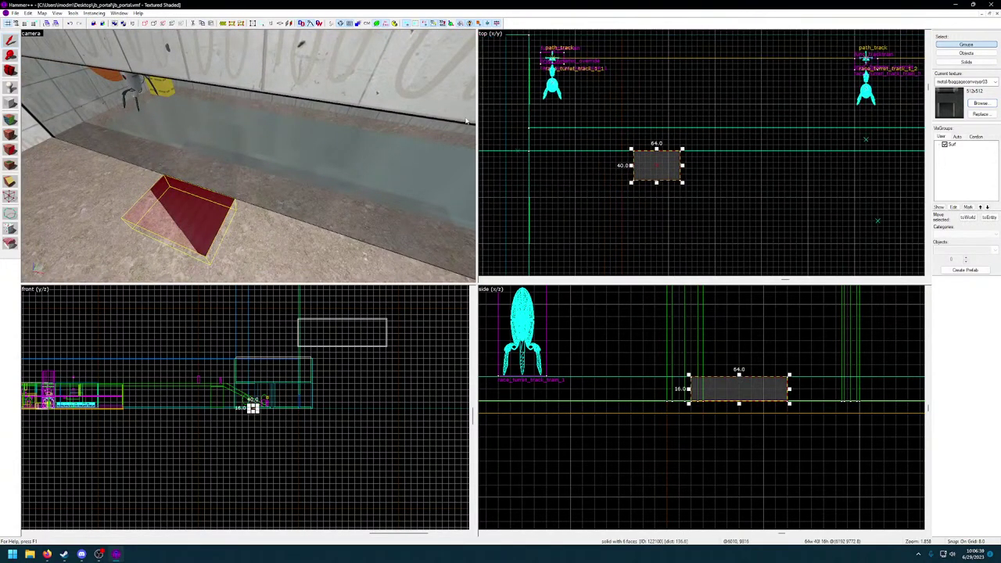
left_click(279, 25)
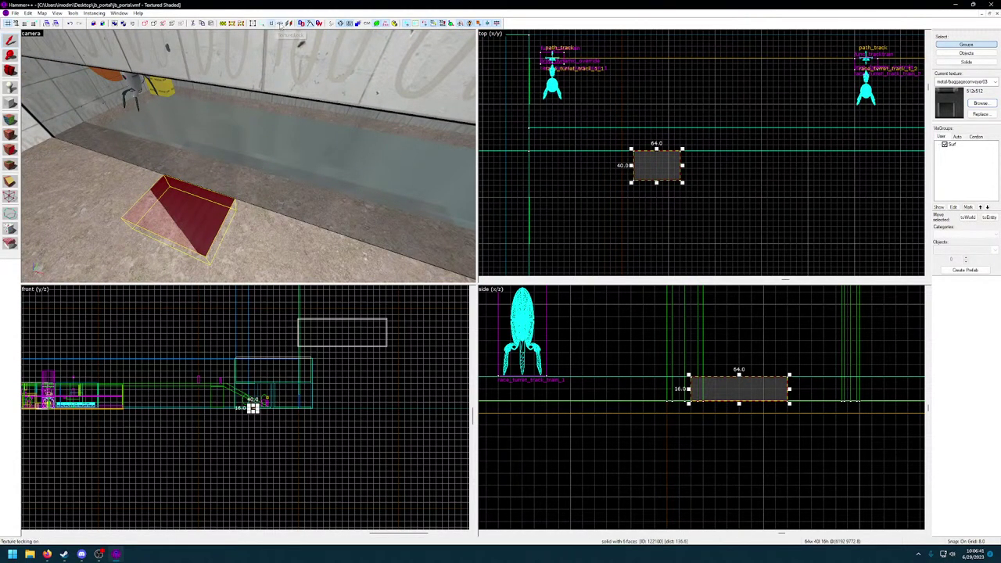
middle_click_drag(660, 167, 693, 197)
Try stretching the block to 232 by 88 units within the gap, and undo the resize.
left_click_drag(693, 197, 732, 154)
key("z")
key("d")
key("z")
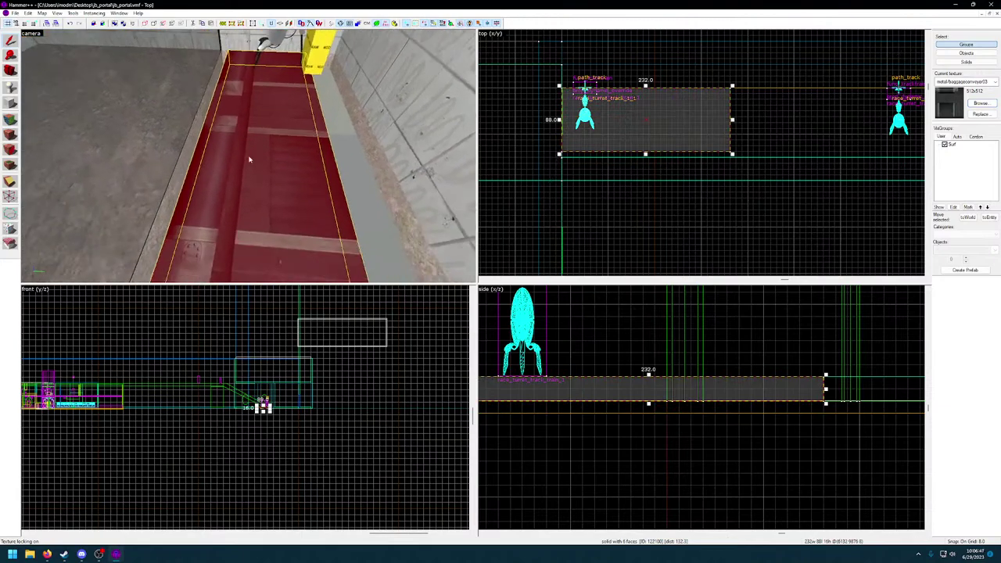
key("z")
key("ctrl+z")
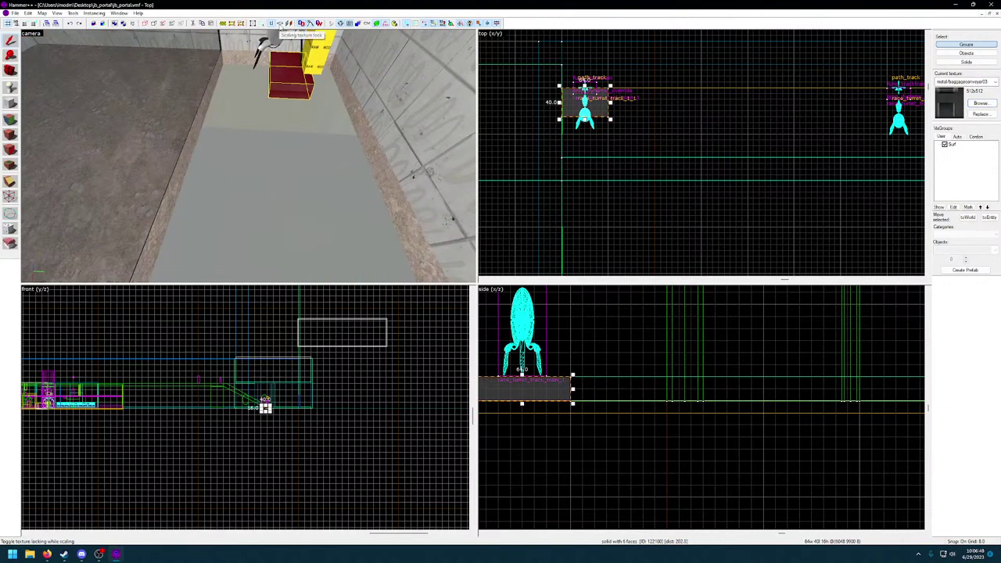
Turn on texture locking for scaling.
left_click(280, 23)
scroll(521, 141, "down", 4)
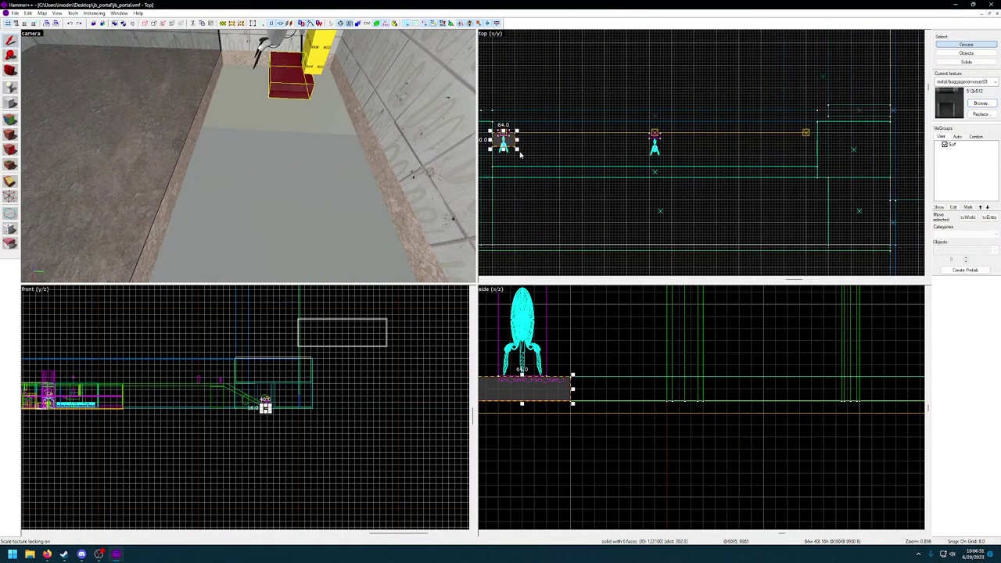
Try stretching the block along the whole gap to 928 by 96 units and widening it toward the wall, and undo both resizes.
left_click_drag(521, 154, 819, 170)
key("z")
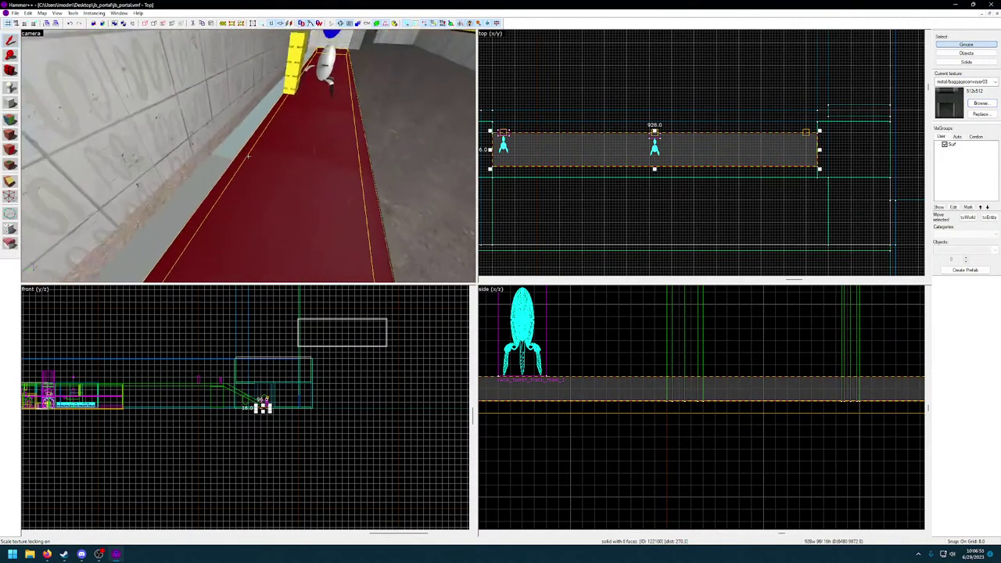
key("w")
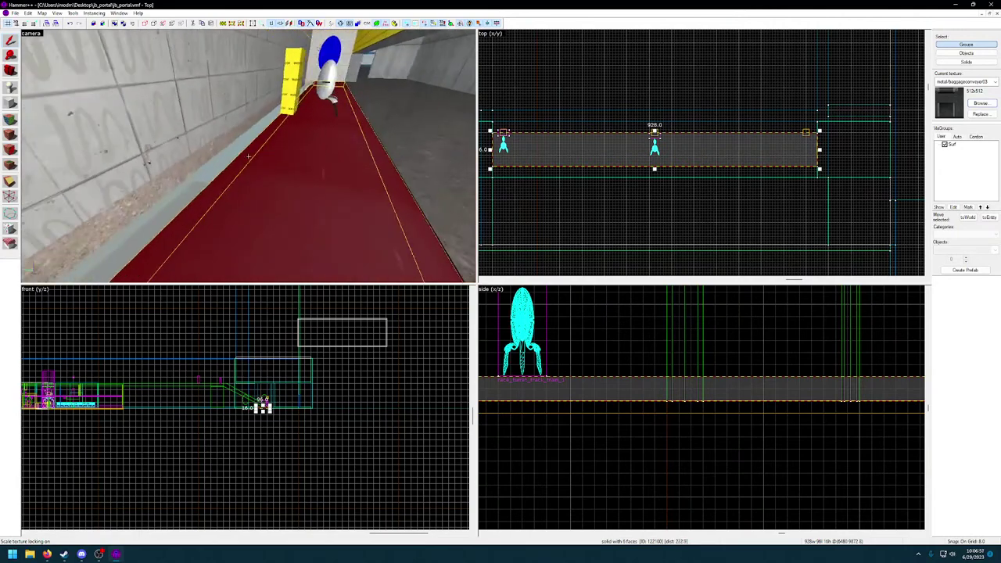
left_click_drag(655, 131, 658, 120)
key("ctrl+z")
key("ctrl+z")
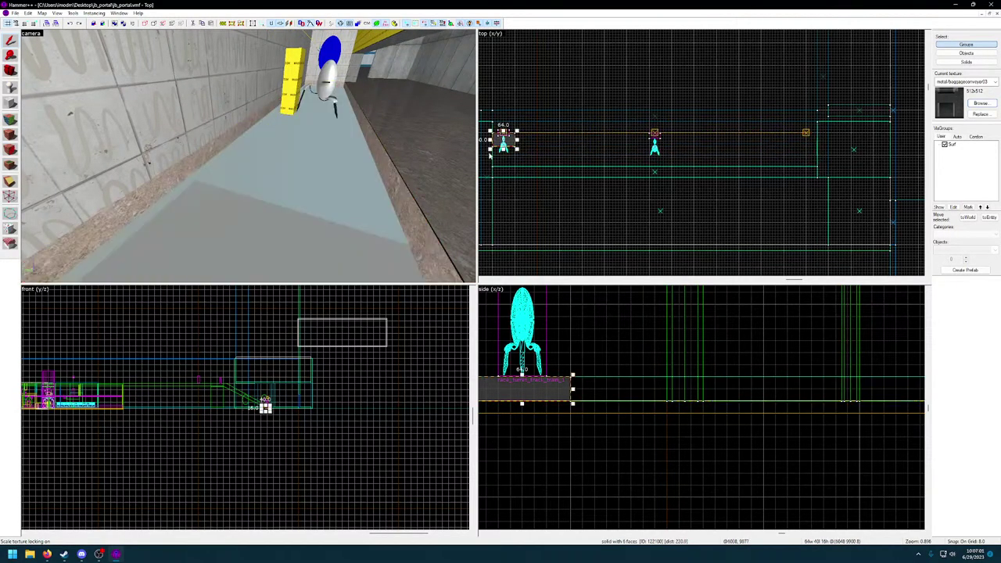
scroll(509, 172, "up", 3)
middle_click_drag(509, 172, 608, 196)
key("z")
key("w")
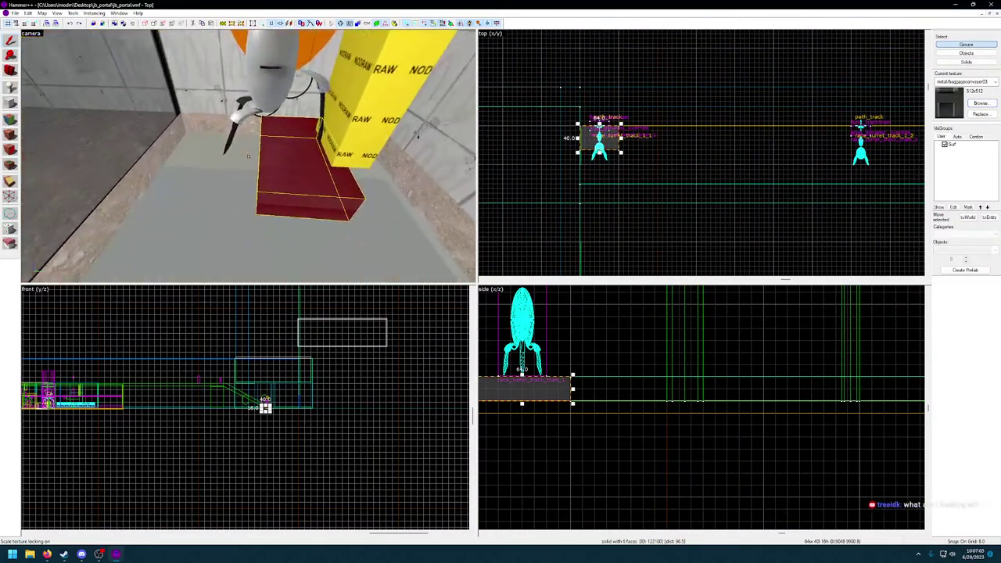
Widen the belt block beneath the first turret to 128 units, spanning the full width of the floor gap.
left_click_drag(600, 152, 599, 184)
key("z")
key("d")
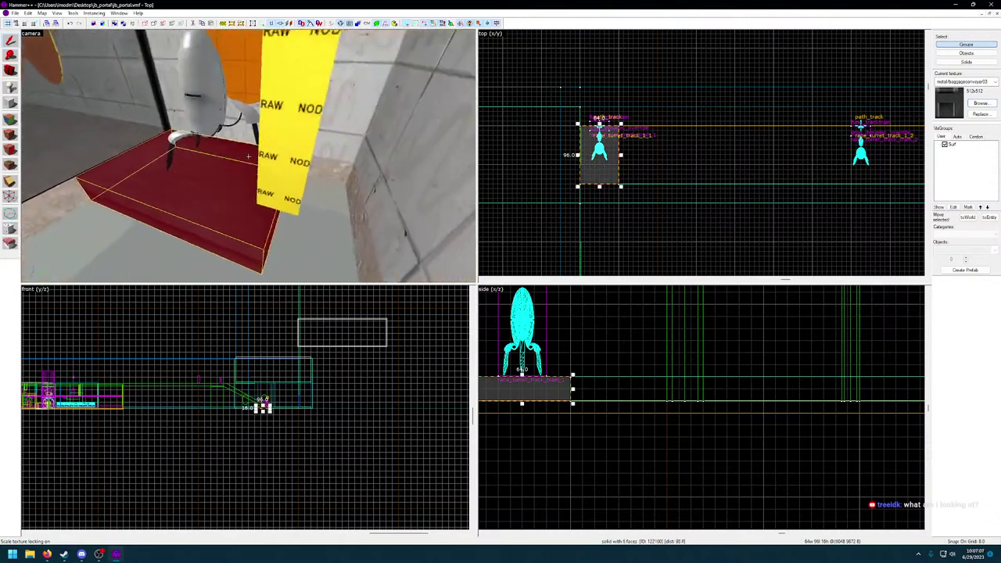
key("z")
scroll(562, 141, "up", 3)
middle_click_drag(579, 130, 578, 160)
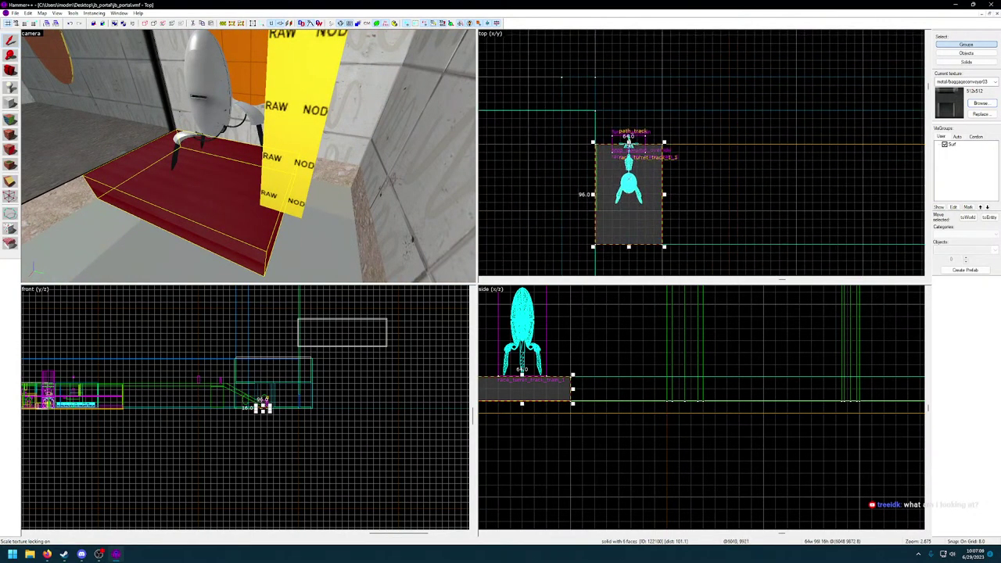
left_click_drag(628, 143, 628, 109)
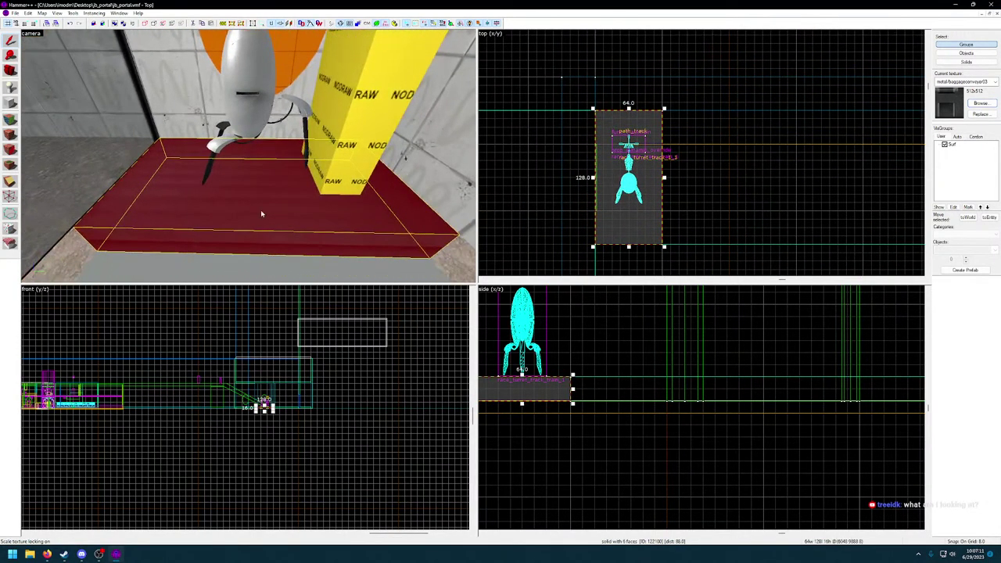
Inspect the texture scale and shift of the belt block's top and side faces.
key("alt+Return")
key("Escape")
key("shift+a")
left_click(274, 216)
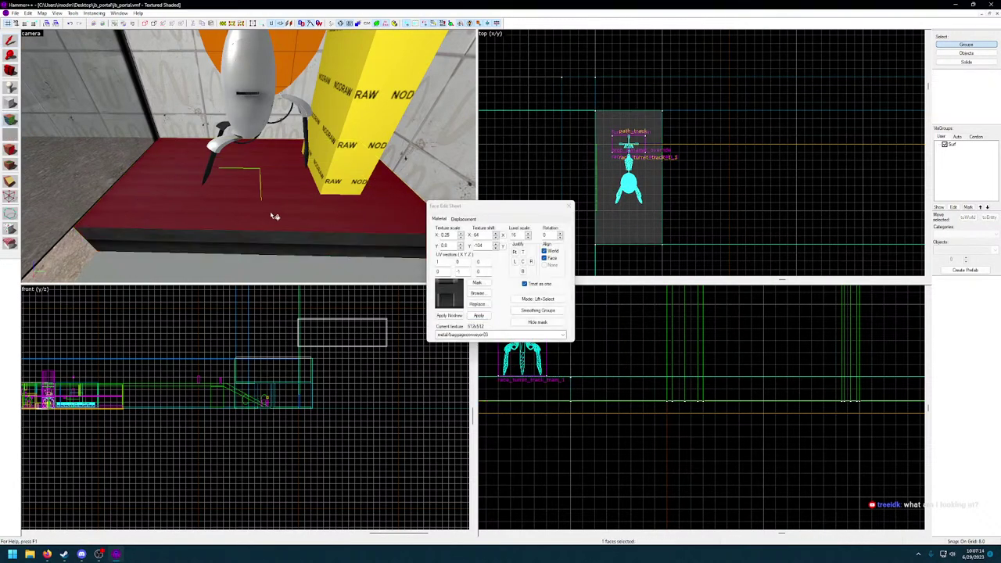
left_click(270, 257)
left_click(321, 223)
left_click(568, 208)
scroll(587, 221, "down", 2)
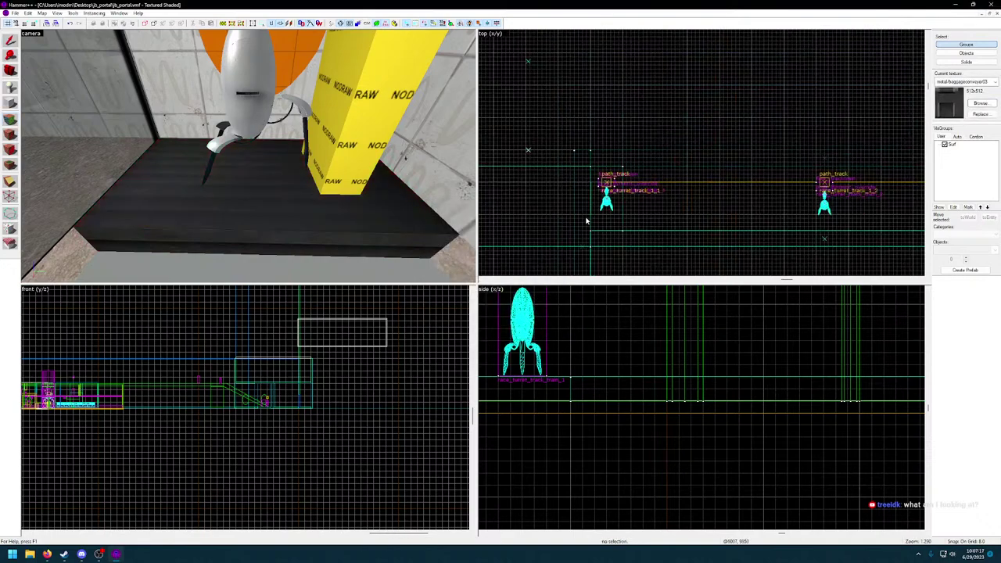
Try stretching the belt block along the entire floor gap to the far portal.
left_click(264, 210)
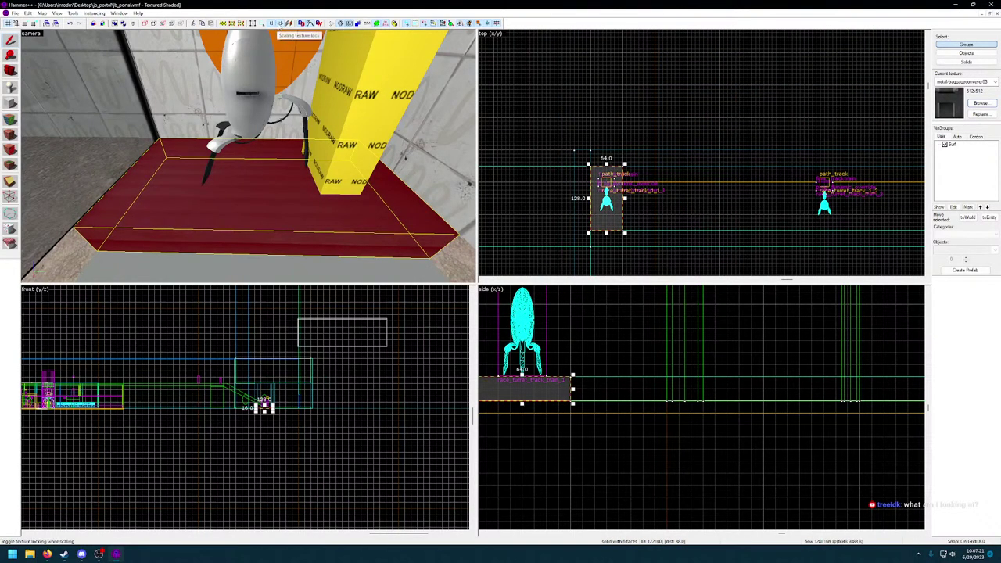
scroll(653, 227, "down", 2)
key("alt+Return")
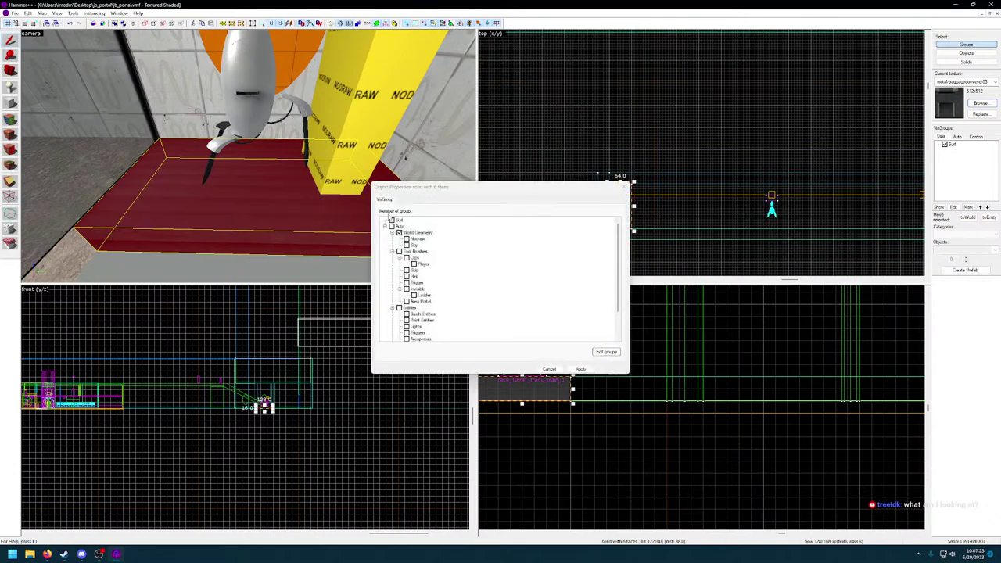
left_click(626, 187)
middle_click_drag(698, 213, 599, 180)
scroll(567, 174, "down", 3)
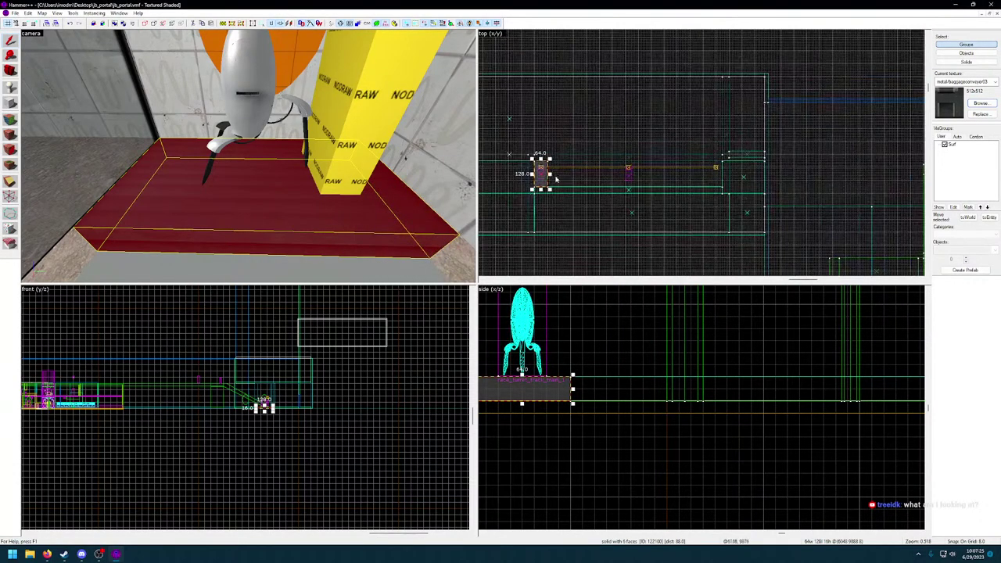
left_click_drag(550, 175, 725, 186)
key("z")
key("s")
key("z")
Try setting the top face's X texture scale to 0.25, and undo both the scale and the stretch.
left_click(10, 120)
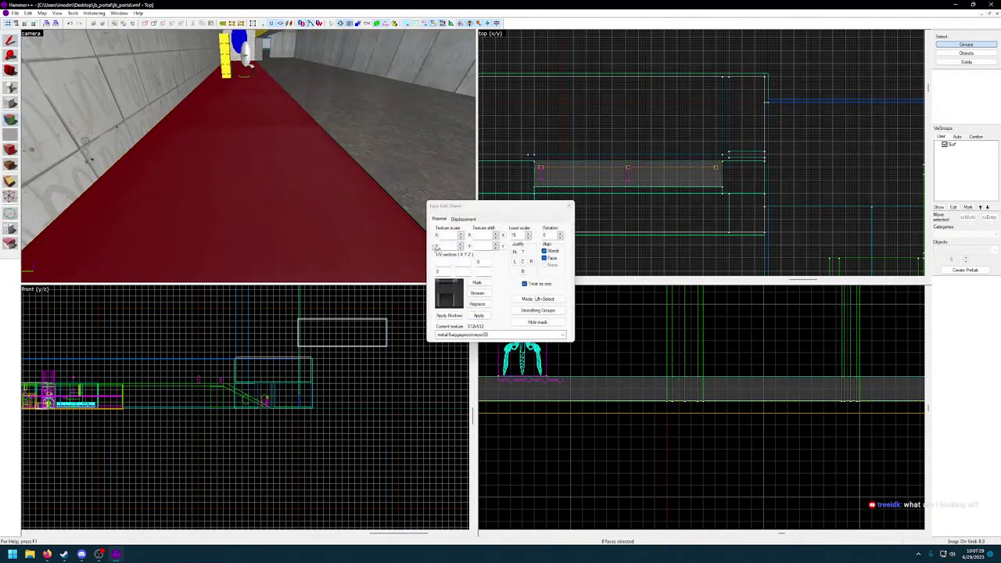
type("0.25")
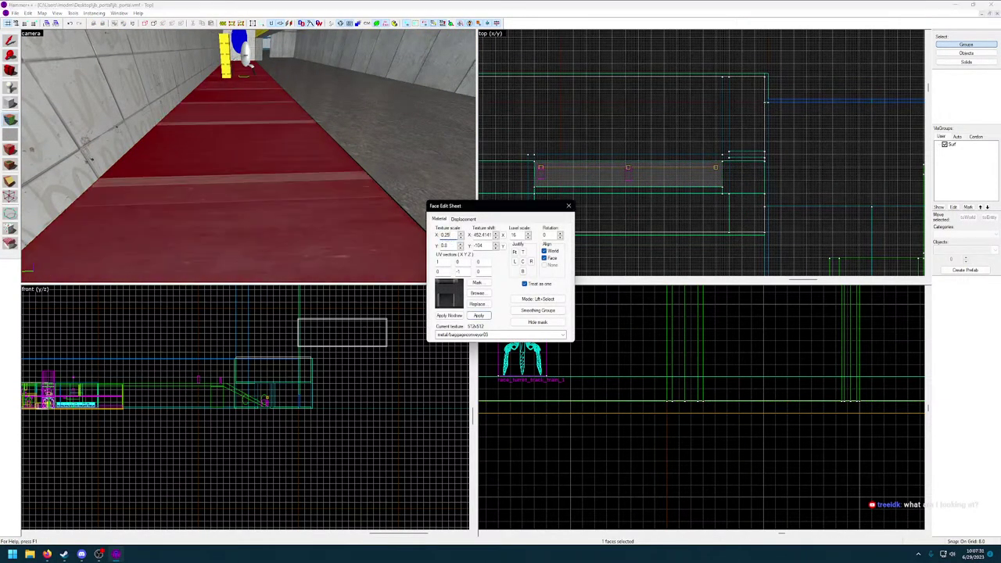
type("zwa")
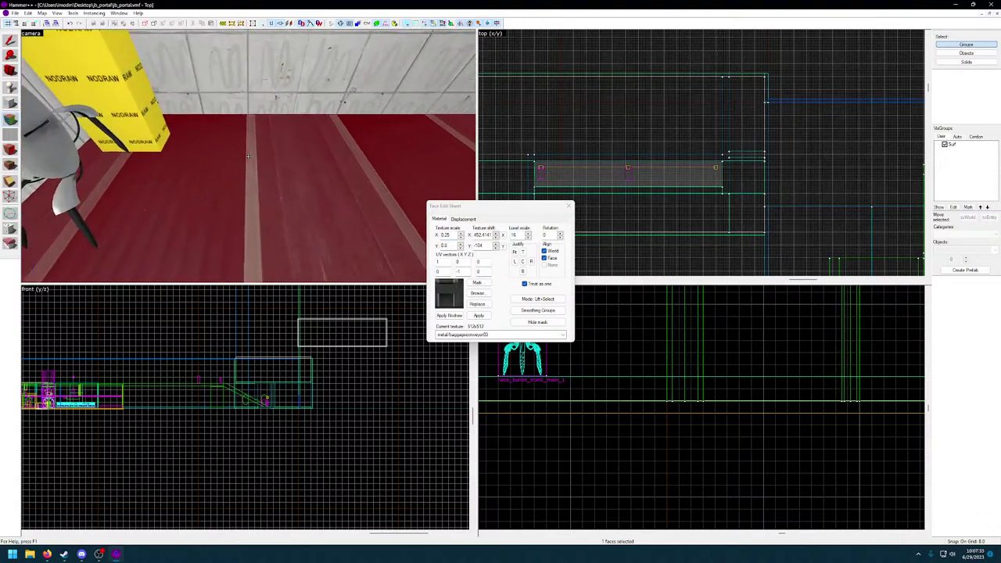
type("d")
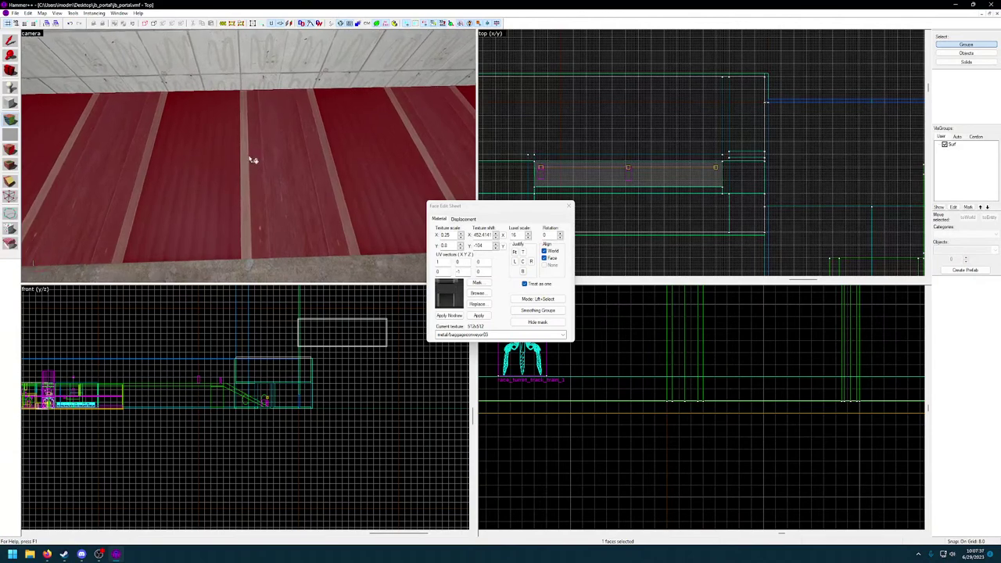
key("ctrl+z")
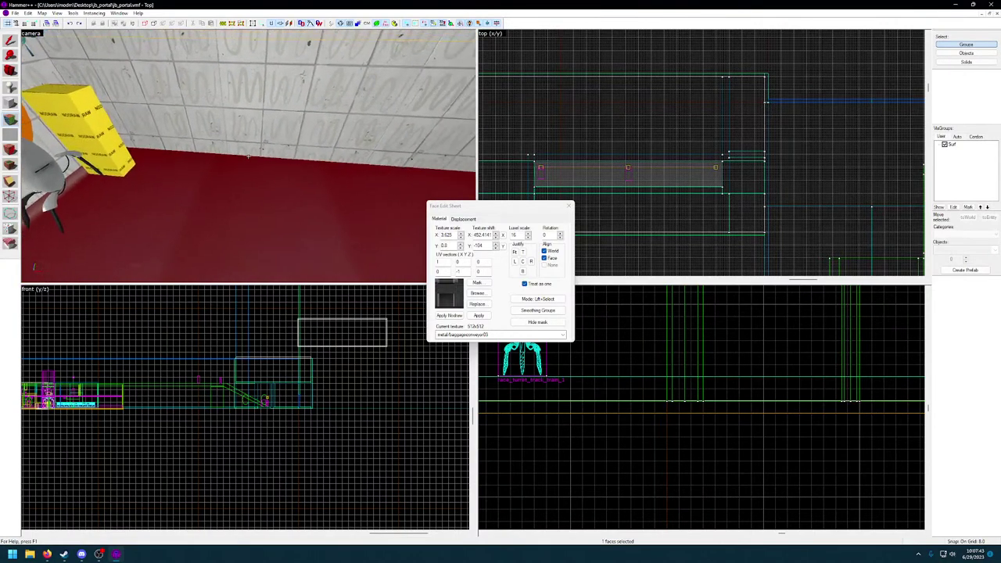
key("w")
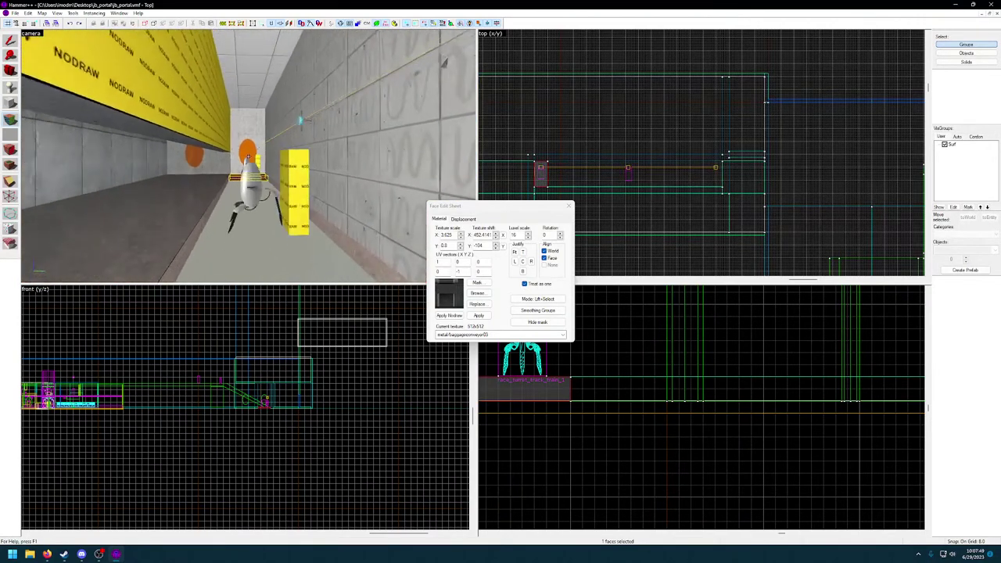
key("w")
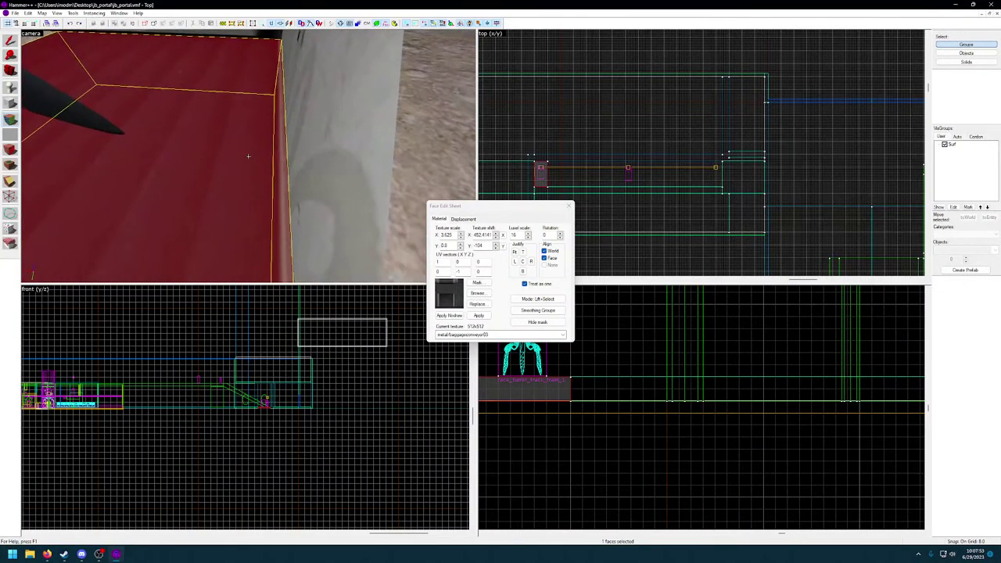
Refine the grid to 2 units for editing the belt block's edge by the orange portal.
key("z")
left_click(569, 207)
scroll(580, 183, "up", 5)
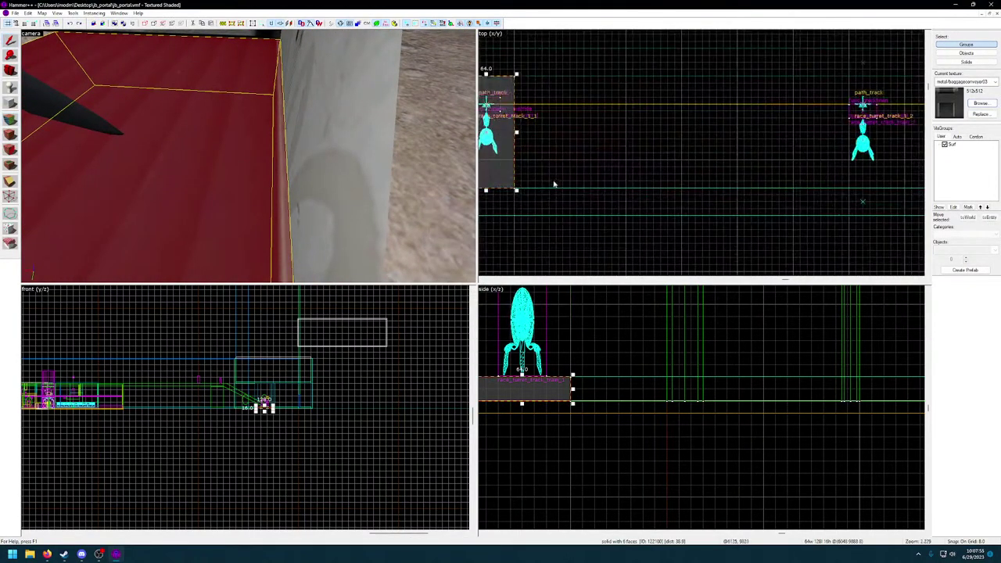
middle_click_drag(580, 183, 616, 201)
key("[")
key("[")
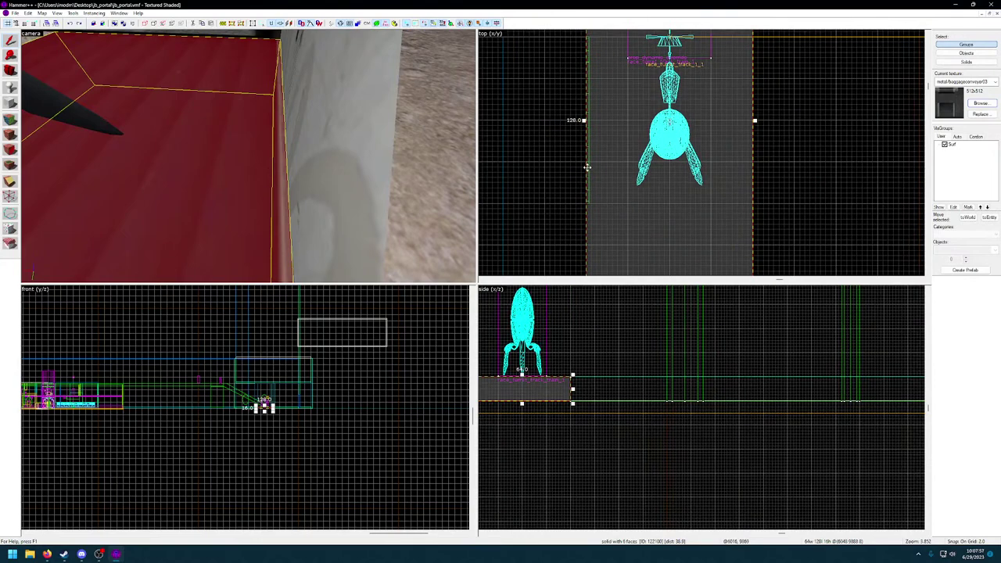
With texture locking turned off, trim 2 units off the block's portal-side edge, making it 62 units long.
left_click_drag(585, 119, 593, 119)
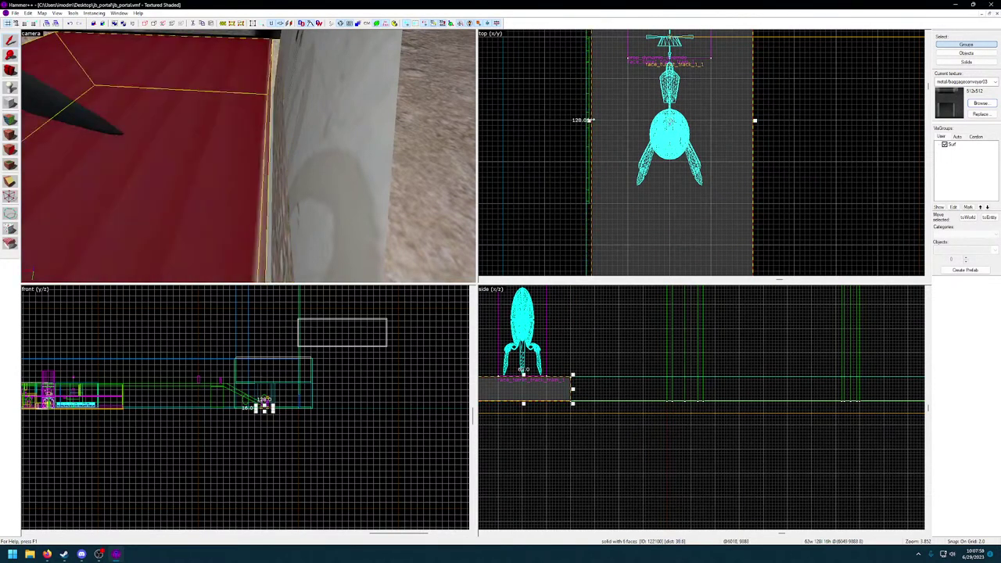
key("ctrl+z")
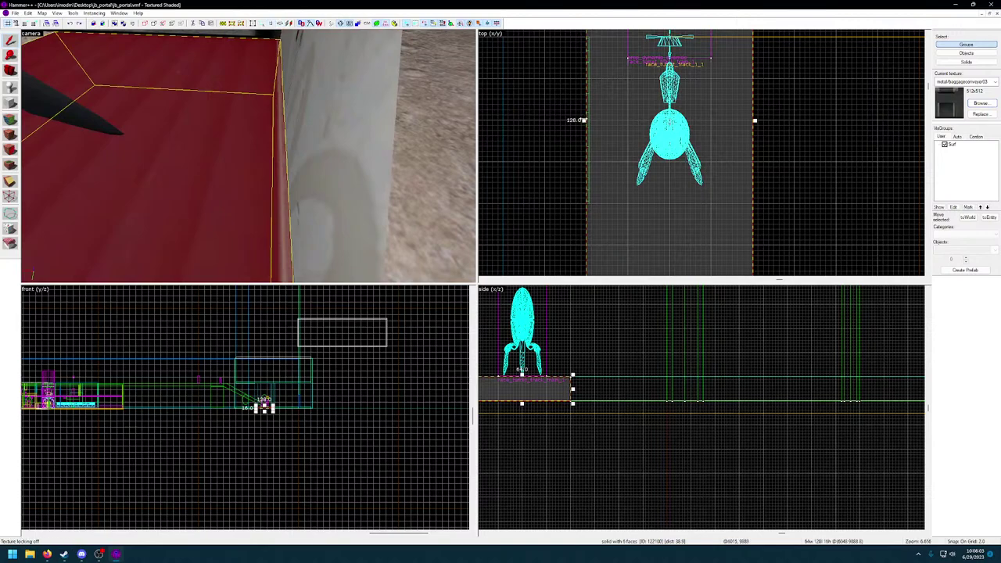
left_click_drag(585, 120, 591, 120)
left_click(283, 135)
key("z")
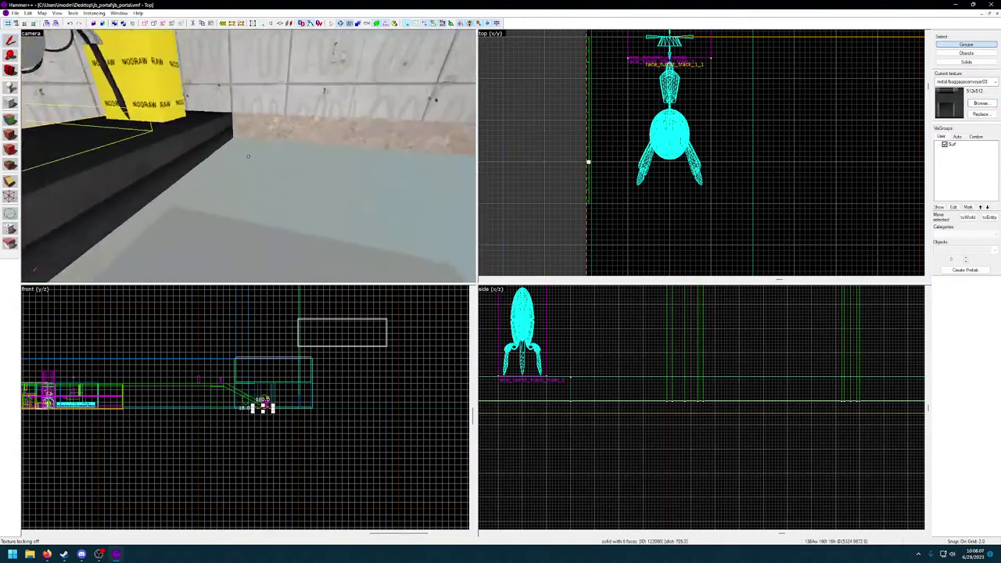
left_click(248, 156)
Turn texture locking back on and shift the trimmed block 2 units against the portal end of the gap.
left_click_drag(673, 170, 669, 170)
key("ctrl+z")
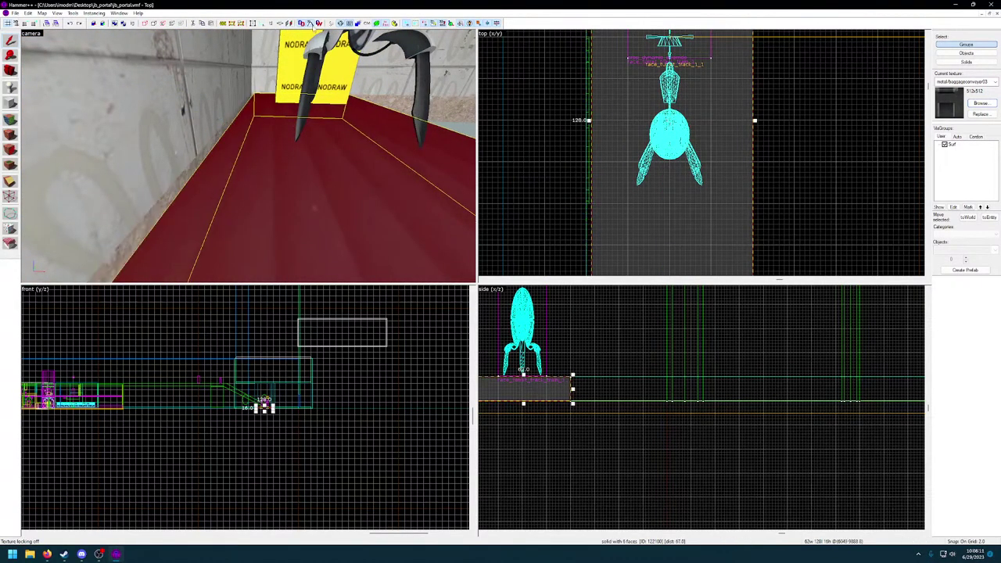
left_click_drag(655, 164, 650, 163)
key("z")
key("z")
key("z")
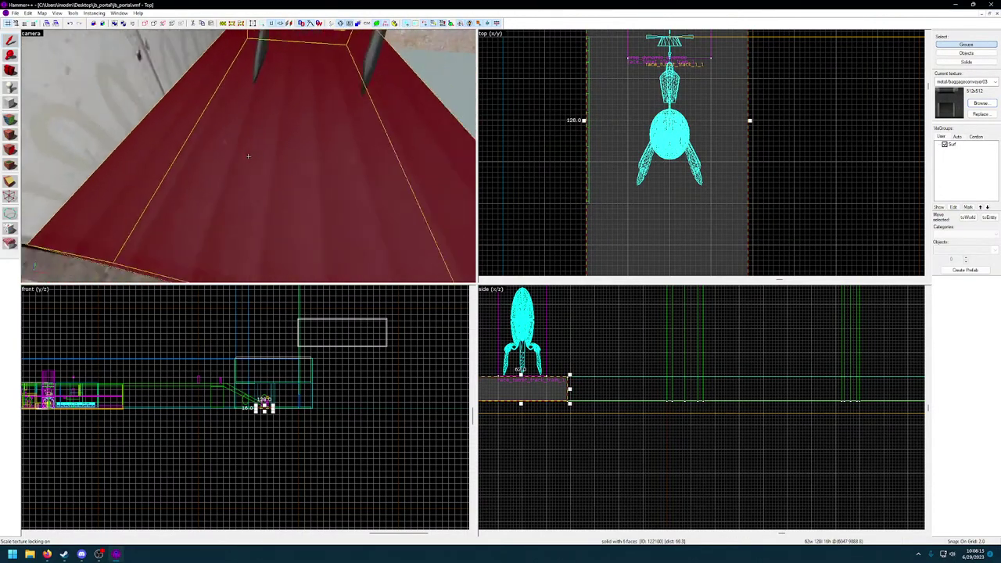
key("s")
key("z")
Set the grid to 16 units and stretch the trimmed block along the whole gap to 928 units.
scroll(671, 191, "down", 8)
middle_click_drag(734, 197, 580, 197)
scroll(602, 195, "down", 4)
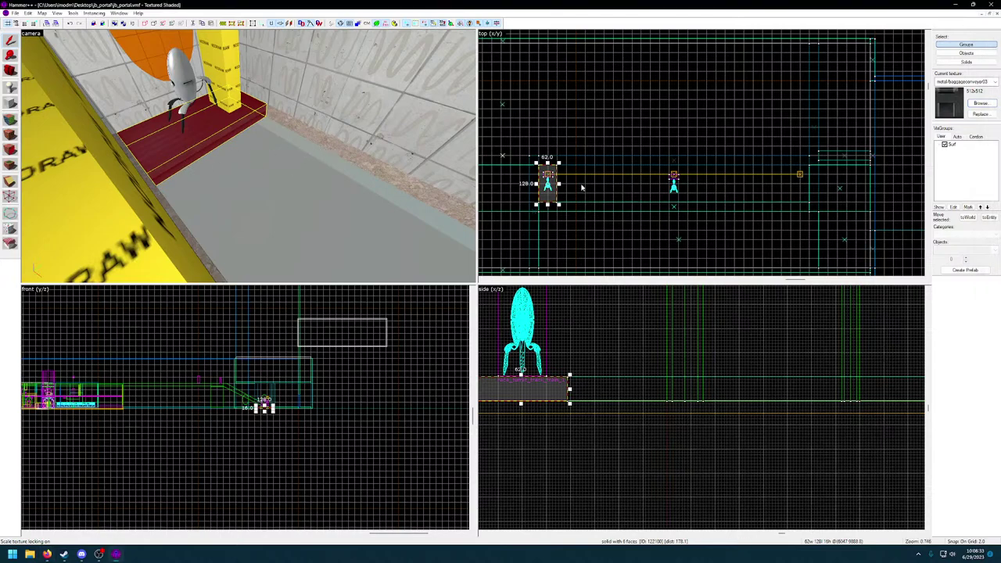
mouse_move(560, 184)
left_mouse_down()
mouse_move(825, 205)
mouse_move(812, 208)
left_mouse_up()
key("ctrl+z")
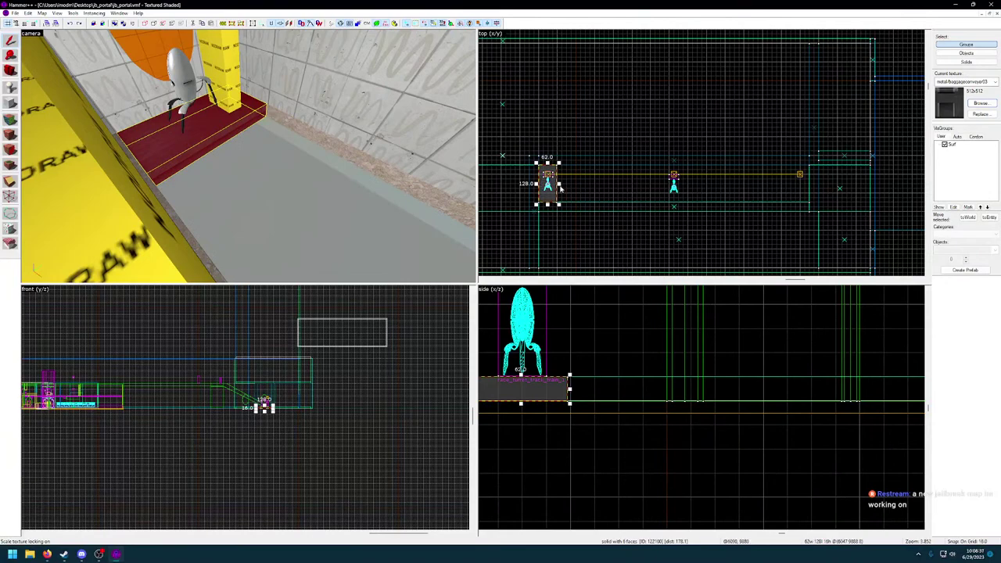
key("ctrl+y")
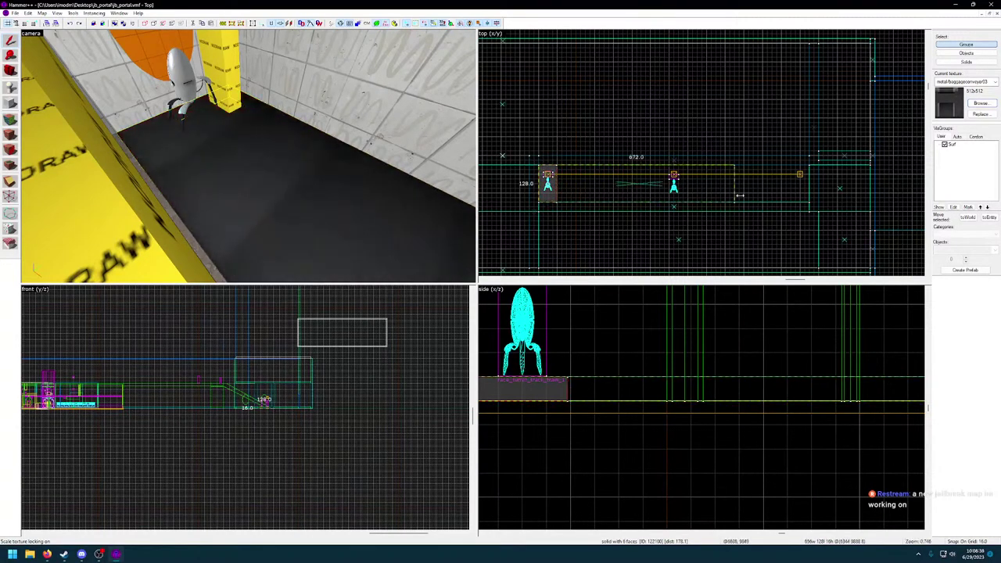
left_click_drag(812, 195, 812, 196)
key("z")
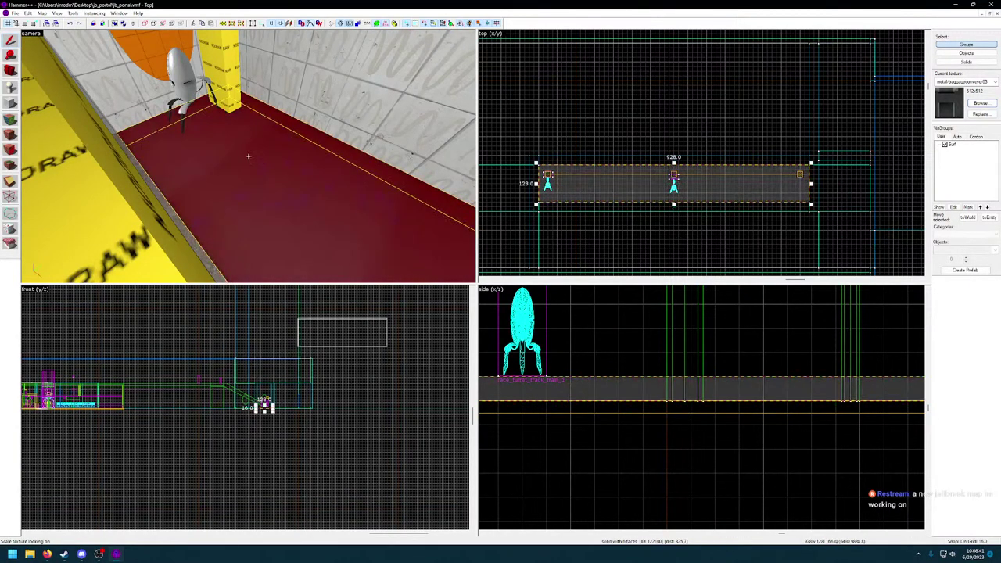
double_click(249, 159)
left_click(623, 187)
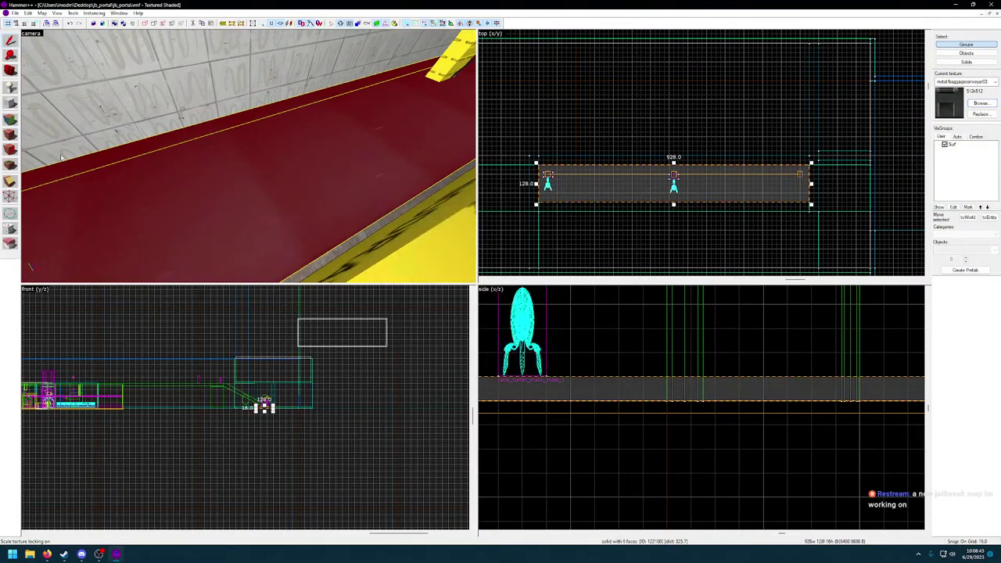
Set the X texture scale of the stretched block's top face to 0.125.
left_click(9, 117)
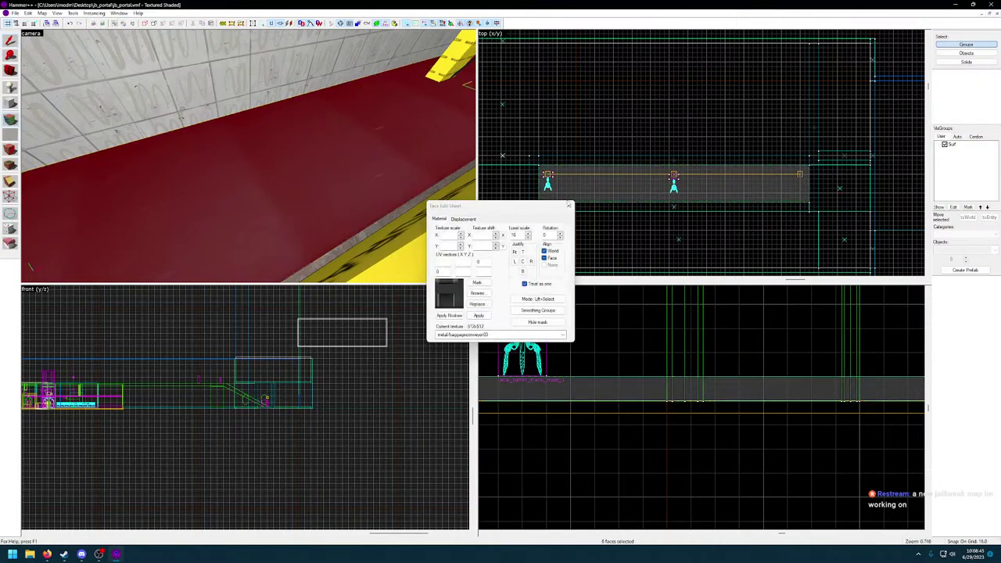
left_click(320, 175)
double_click(447, 235)
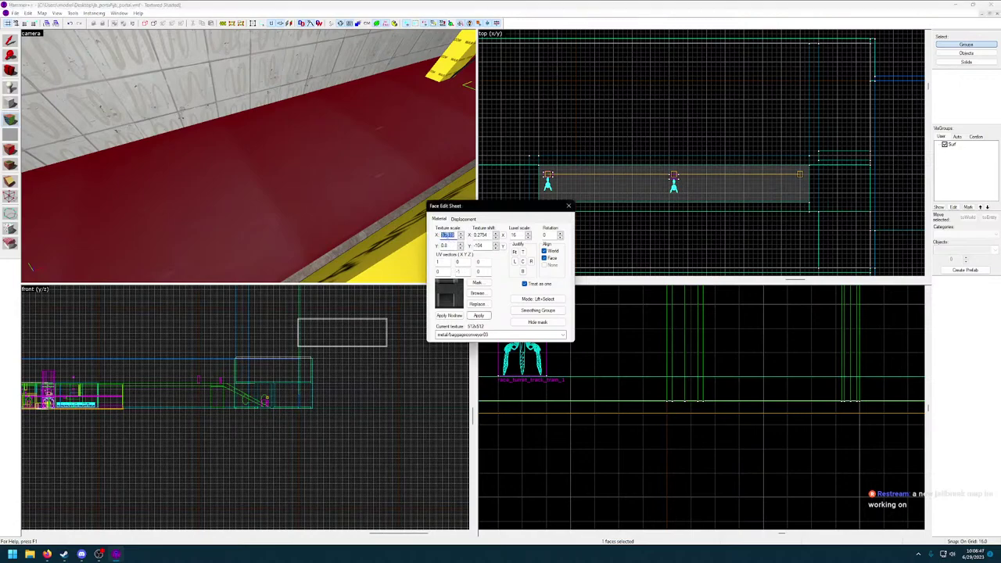
type("0.125")
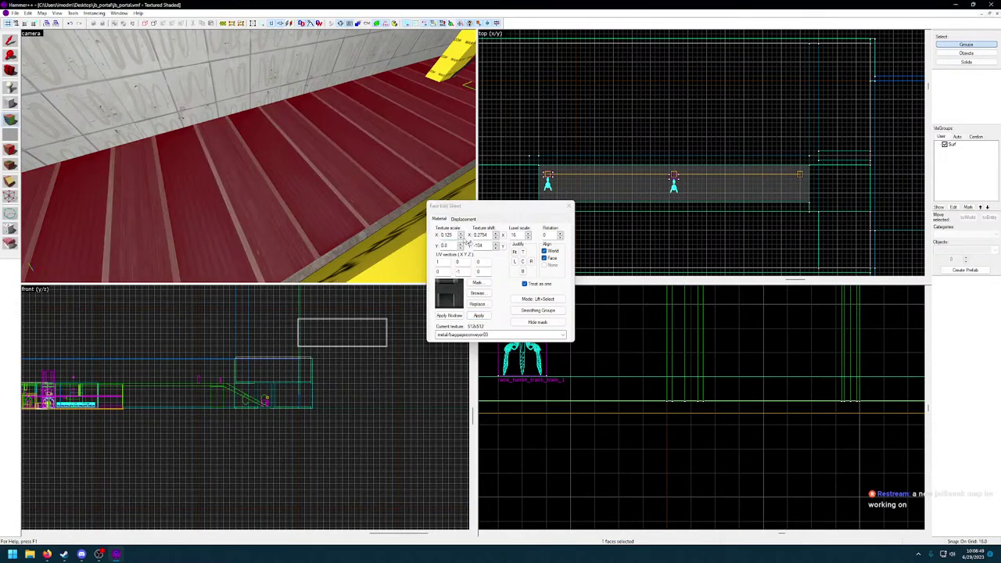
left_click(449, 236)
Examine the tiling of the belt texture along the strip from several angles.
key("z")
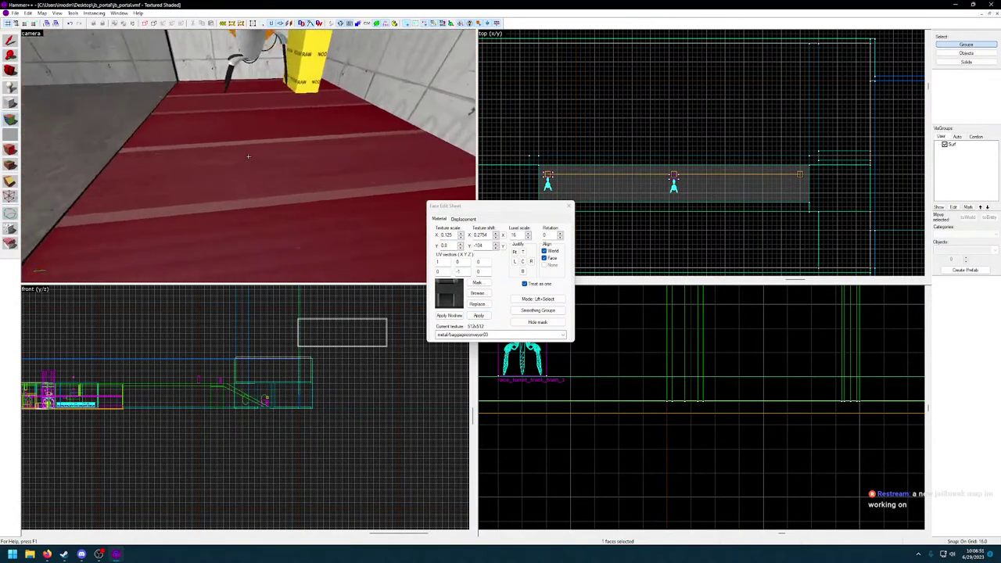
key("s")
key("w")
key("s")
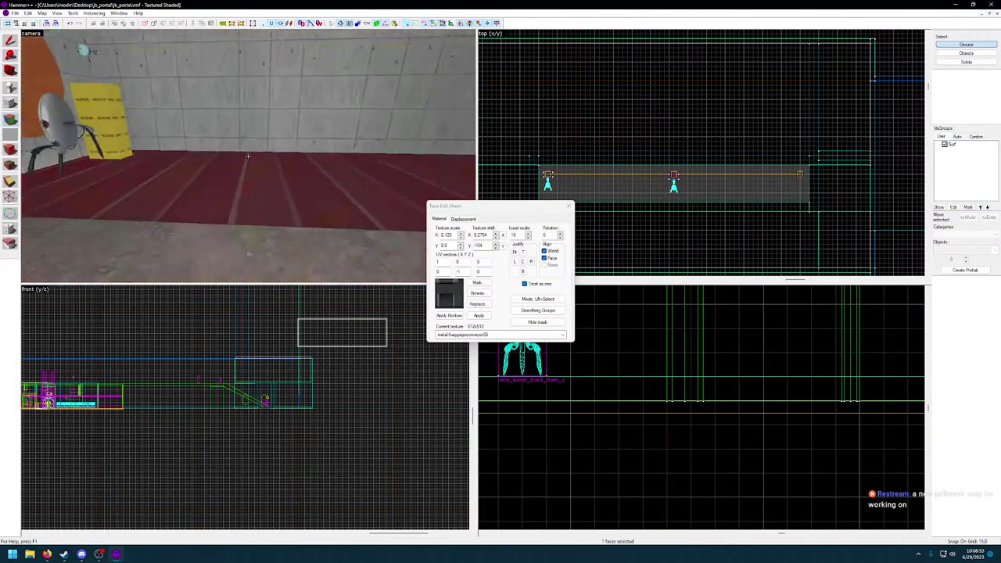
key("z")
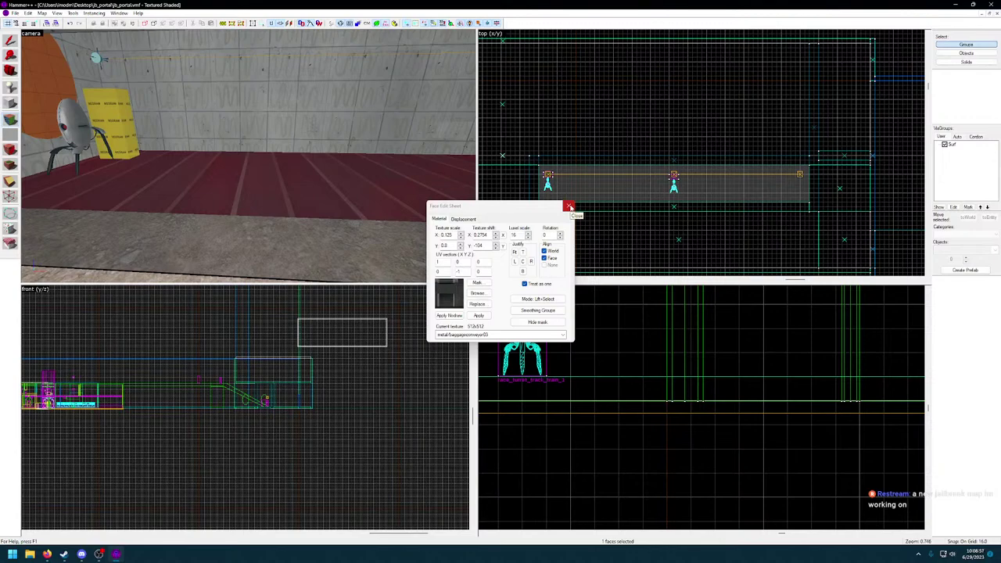
key("z")
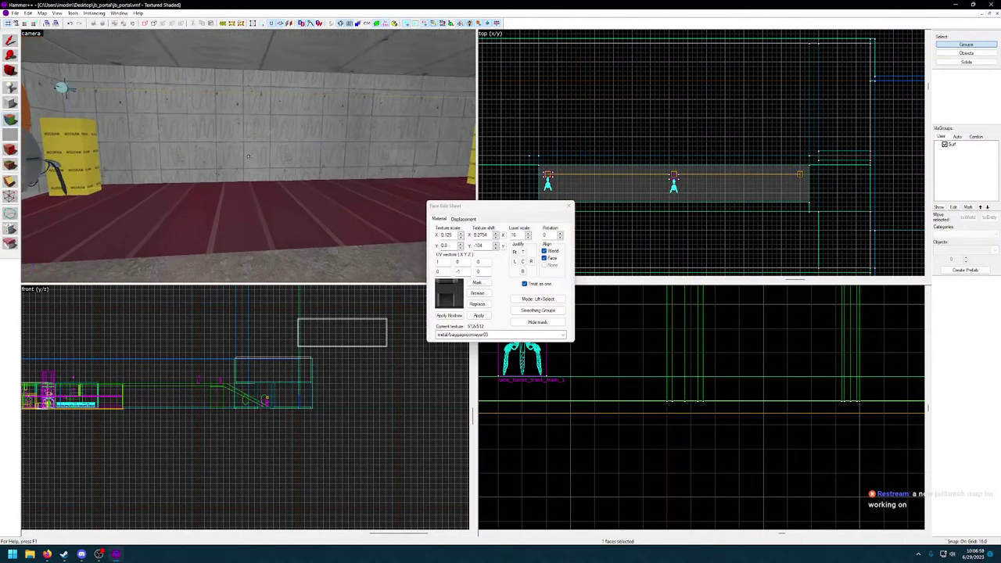
key("w")
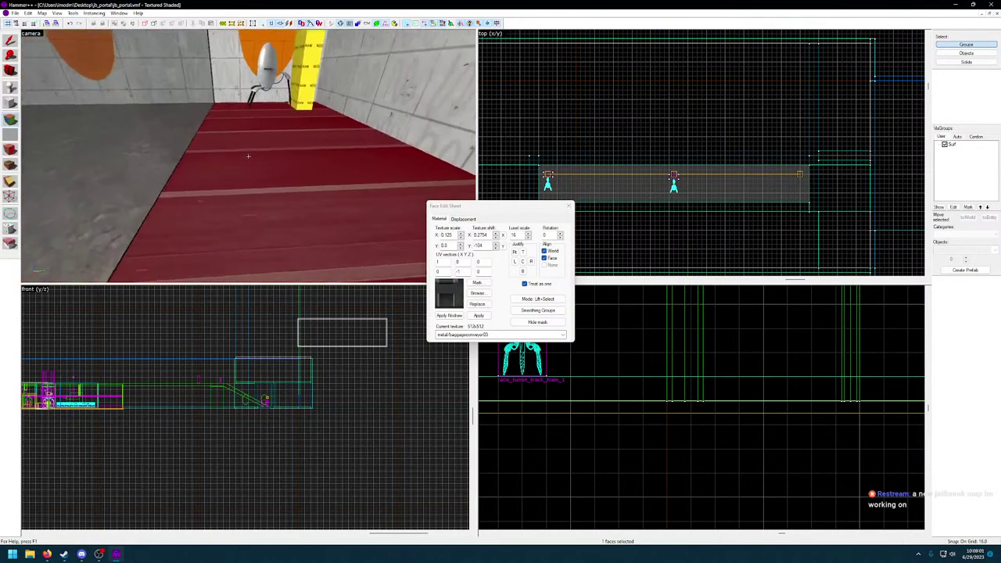
Set the X texture scale of the strip's top face to 0.5 and its X texture shift to 0.
left_click_drag(248, 156, 248, 156)
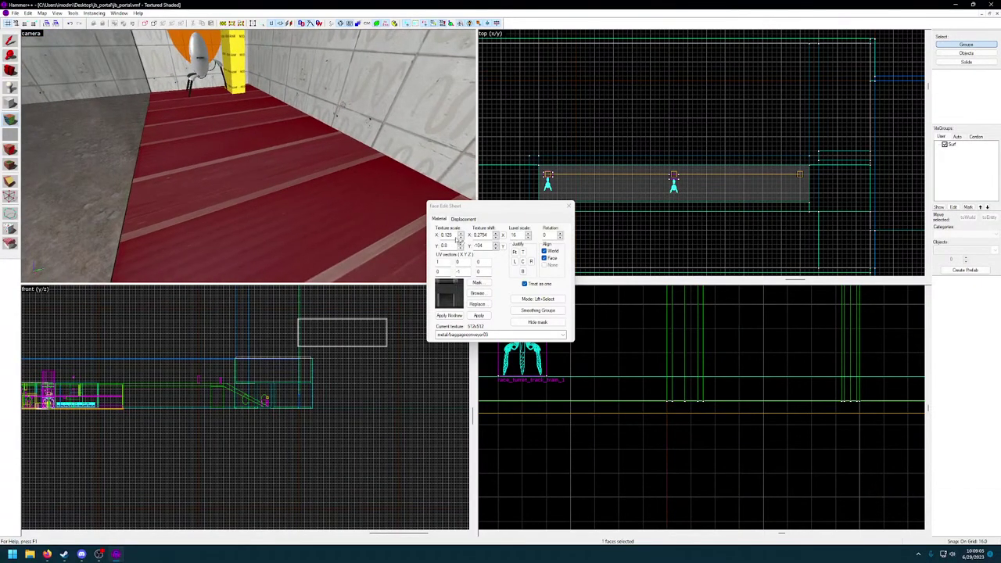
left_click(453, 235)
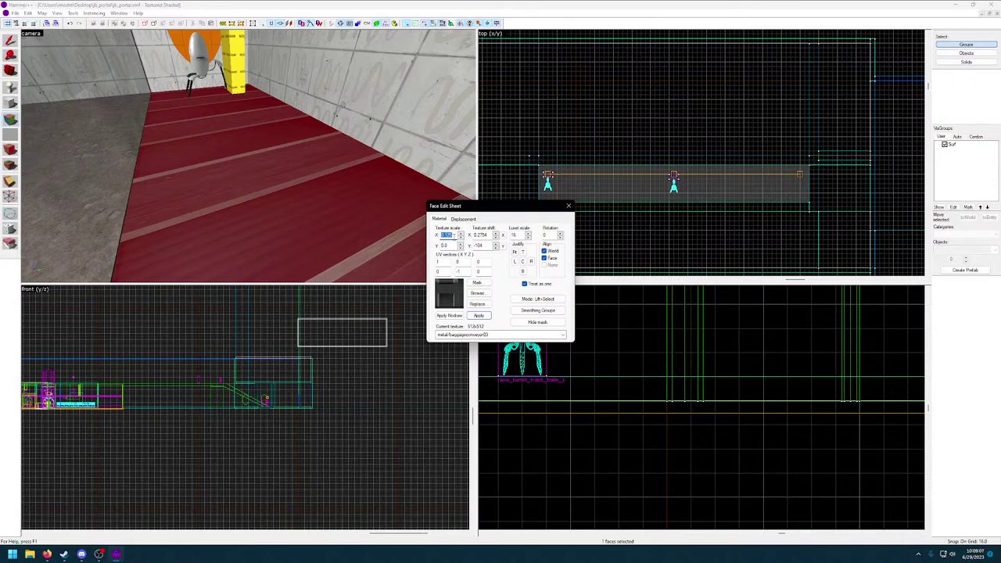
type("25")
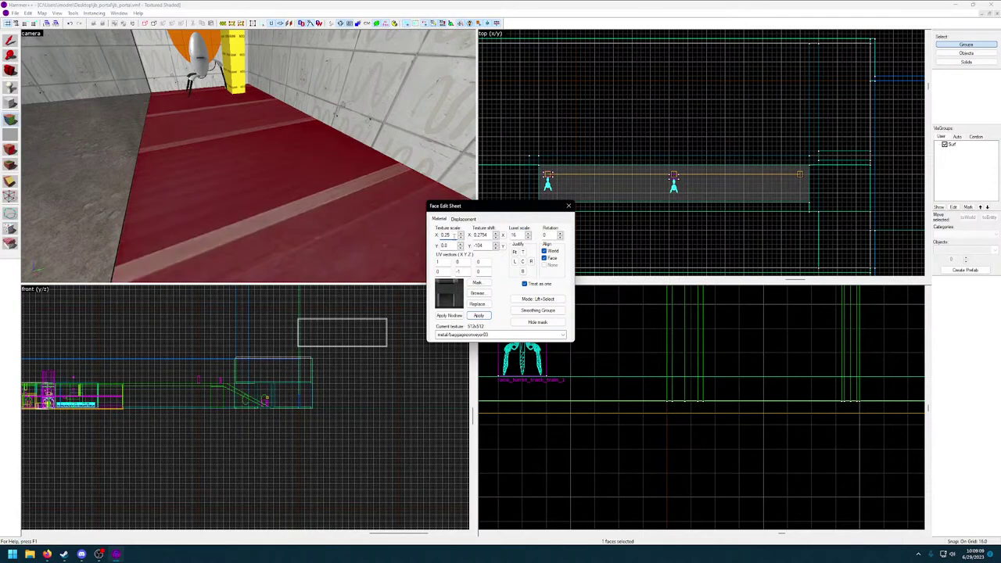
type("0.5")
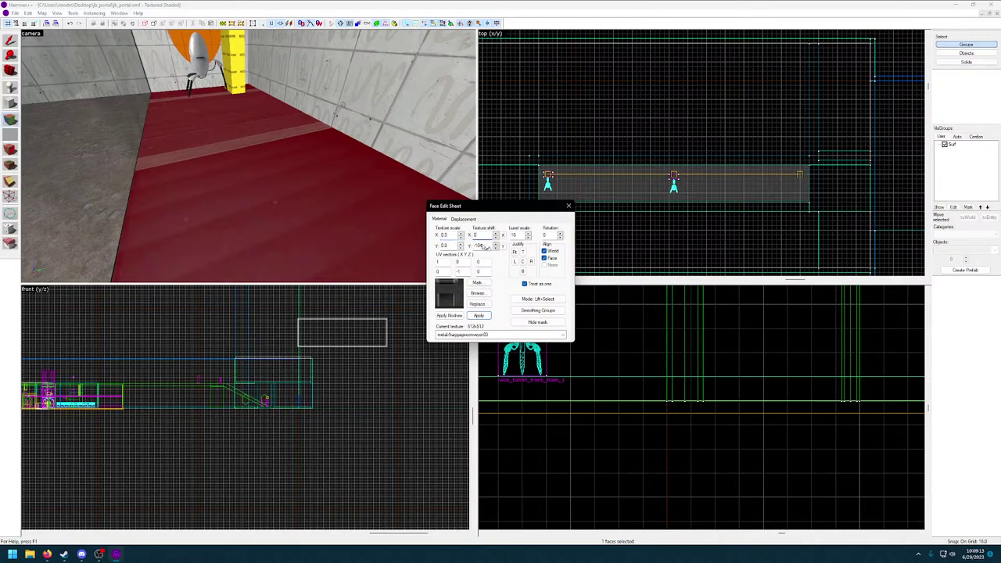
key("Return")
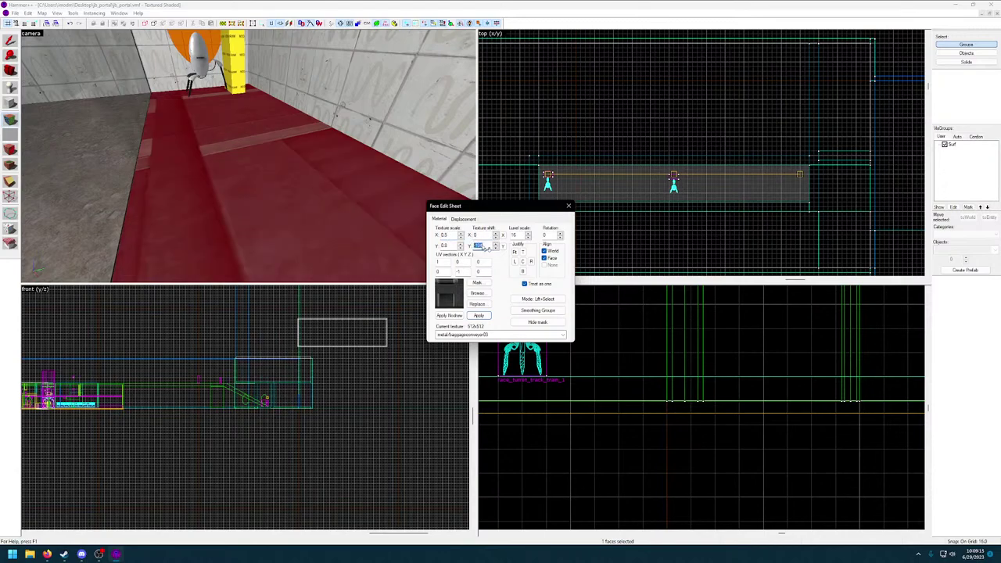
Check the rescaled belt texture at both ends of the strip, close the face editing sheet and save the map.
scroll(487, 247, "down", 5)
key("z")
key("w")
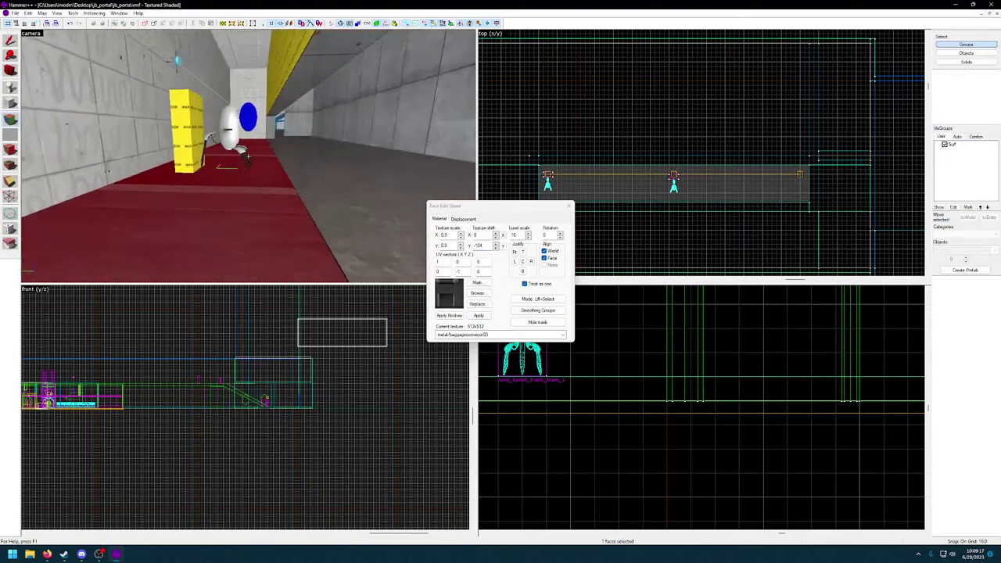
key("z")
key("z")
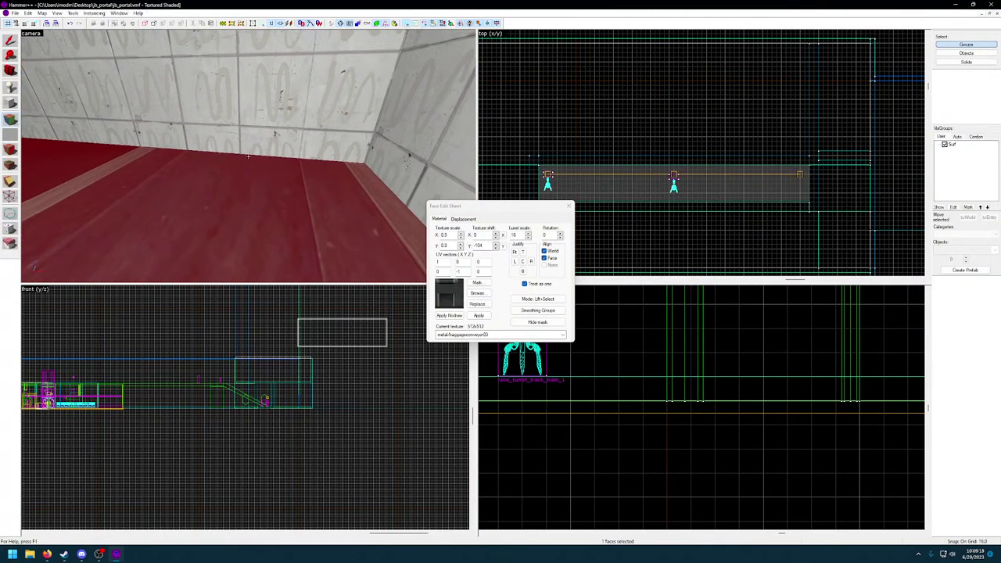
key("z")
left_click(569, 207)
left_click(568, 207)
key("w")
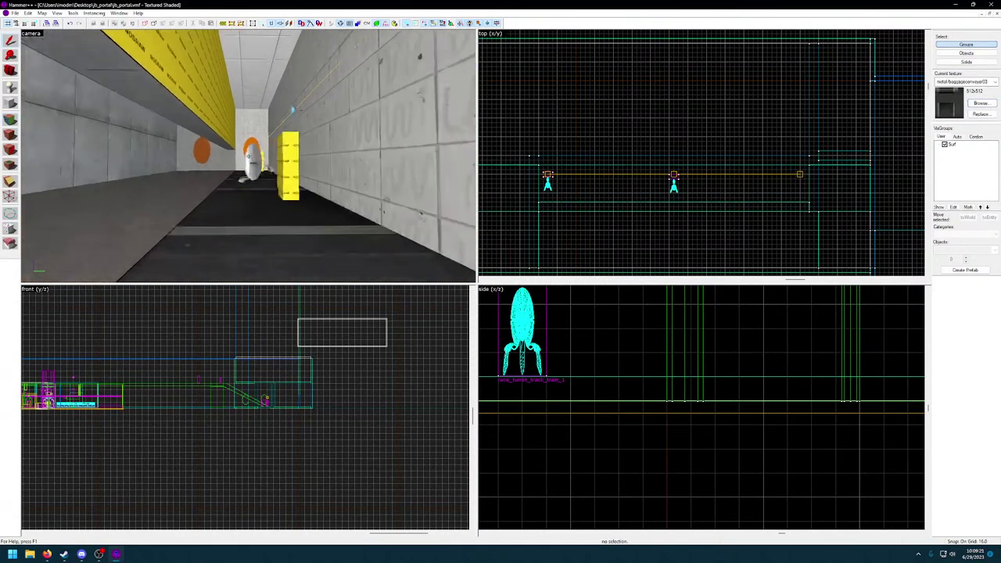
key("ctrl+s")
Examine the belt strip and its turrets from the neighbouring corridor and along the strip.
key("s")
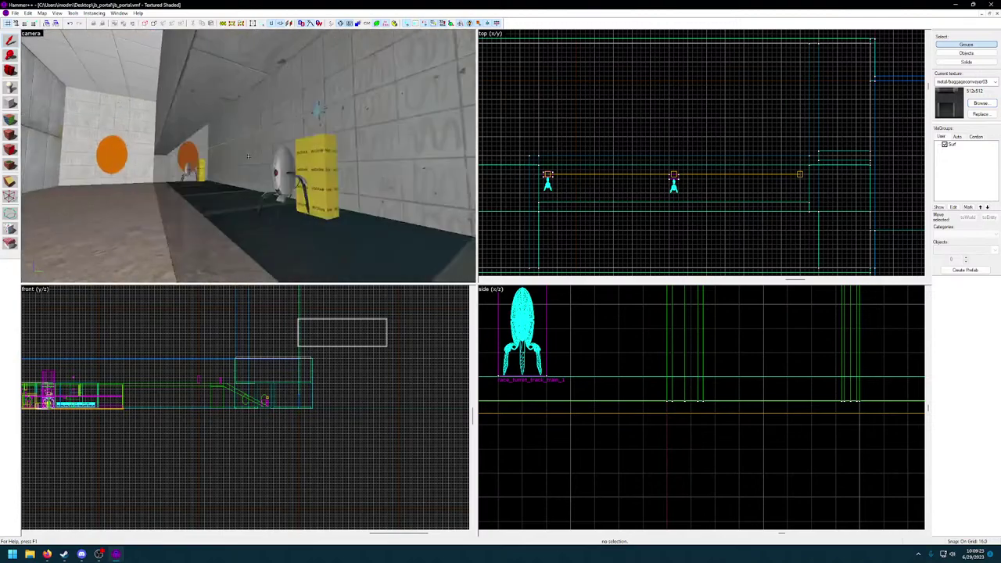
key("w")
key("w")
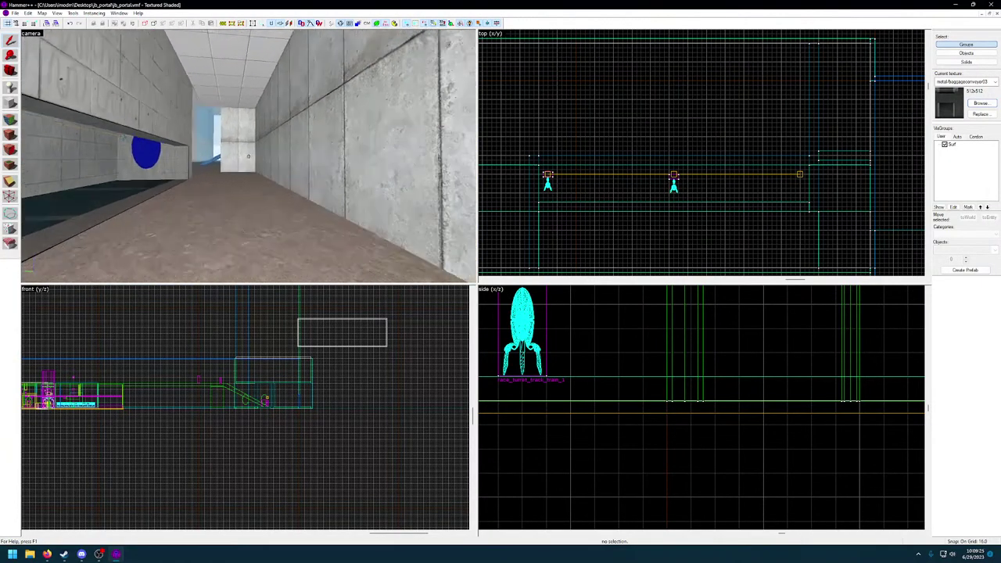
key("w")
key("Right")
key("Right")
key("Right")
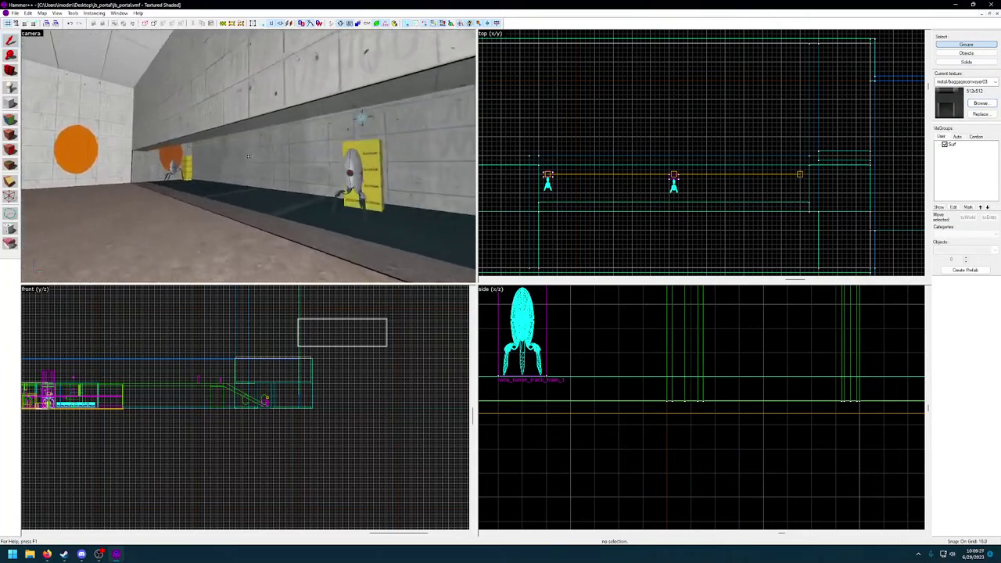
key("d")
key("z")
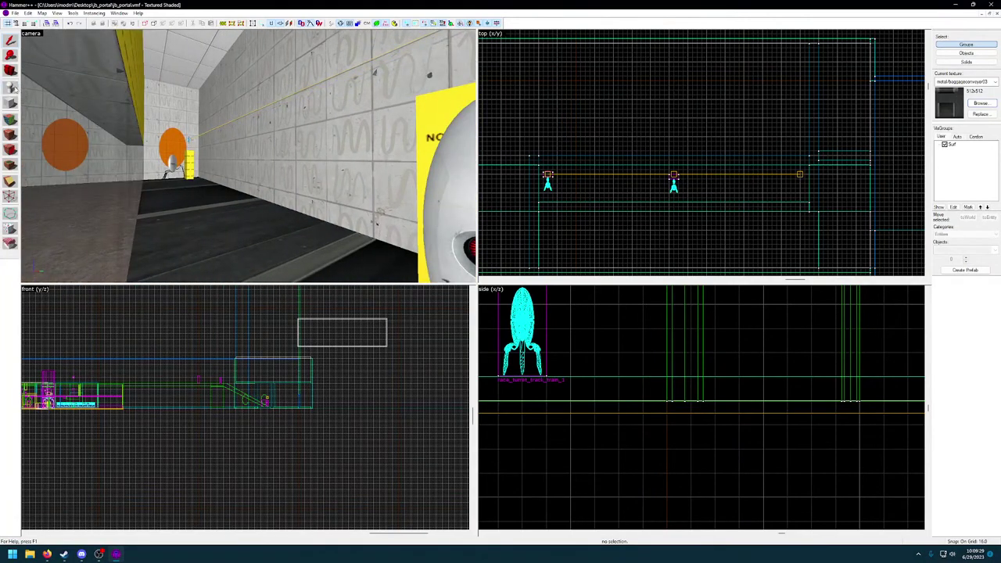
Place a point entity on the wall beside the belt strip and change its class to light.
left_click(13, 88)
left_click(287, 147)
left_click(11, 41)
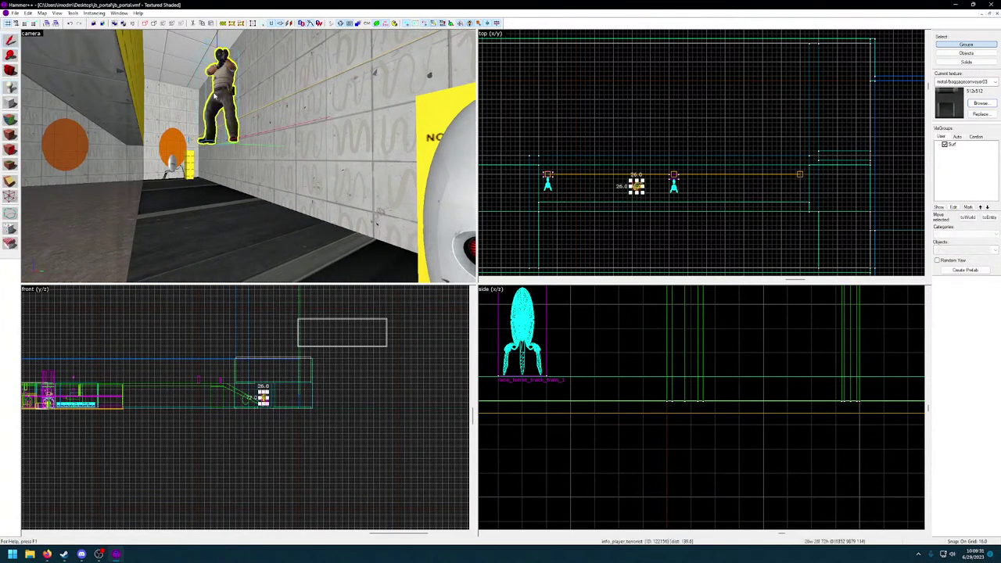
key("alt+Return")
left_click(444, 217)
type("light")
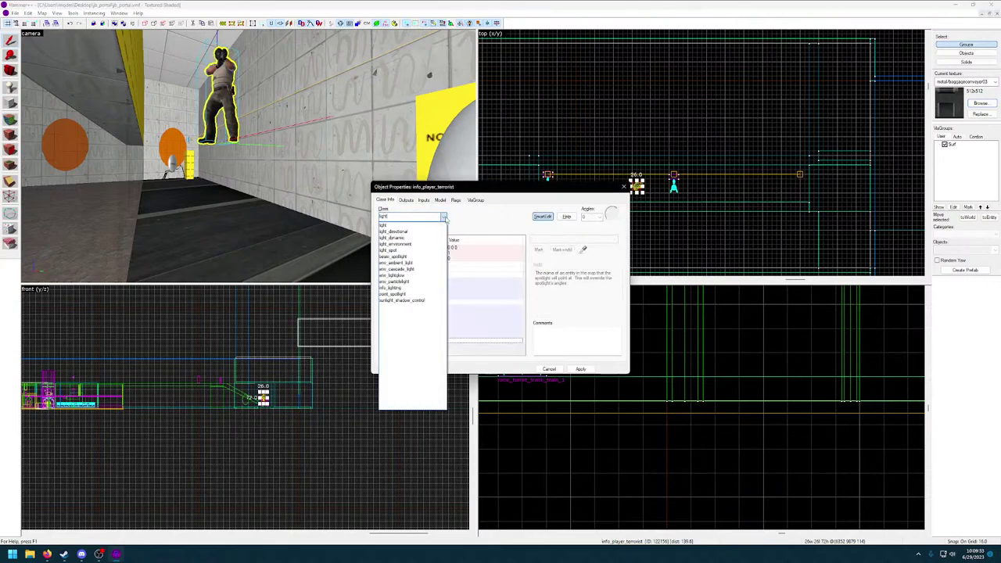
left_click(430, 225)
left_click(580, 369)
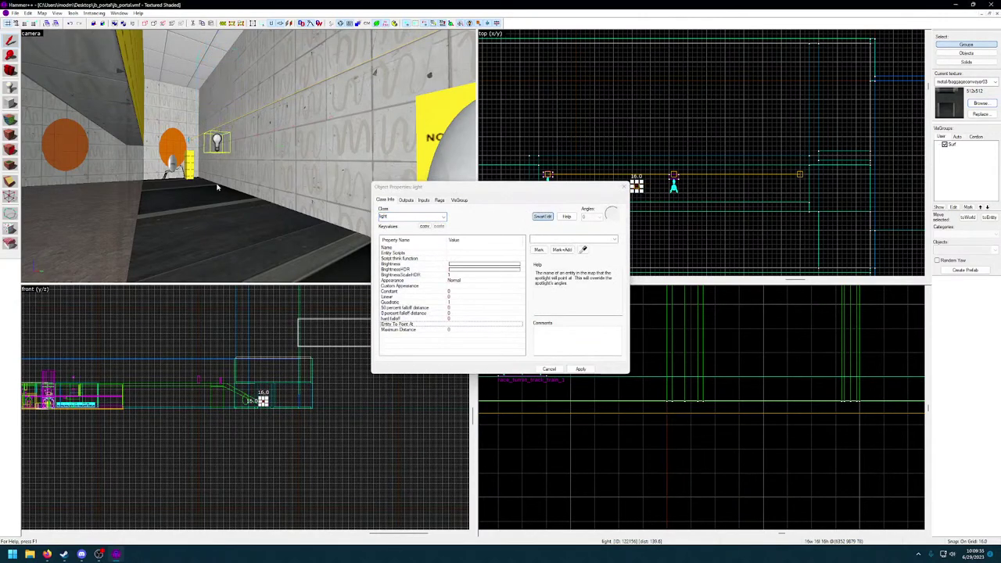
Set the light's brightness colour to dark red with an intensity of 200 and close its properties.
left_click(473, 268)
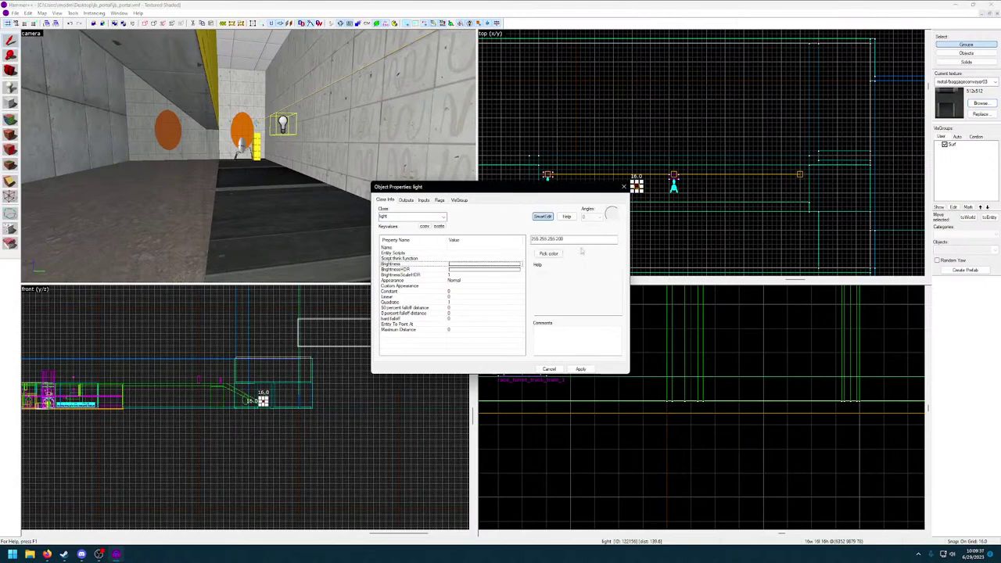
left_click(555, 258)
left_click_drag(648, 270, 643, 323)
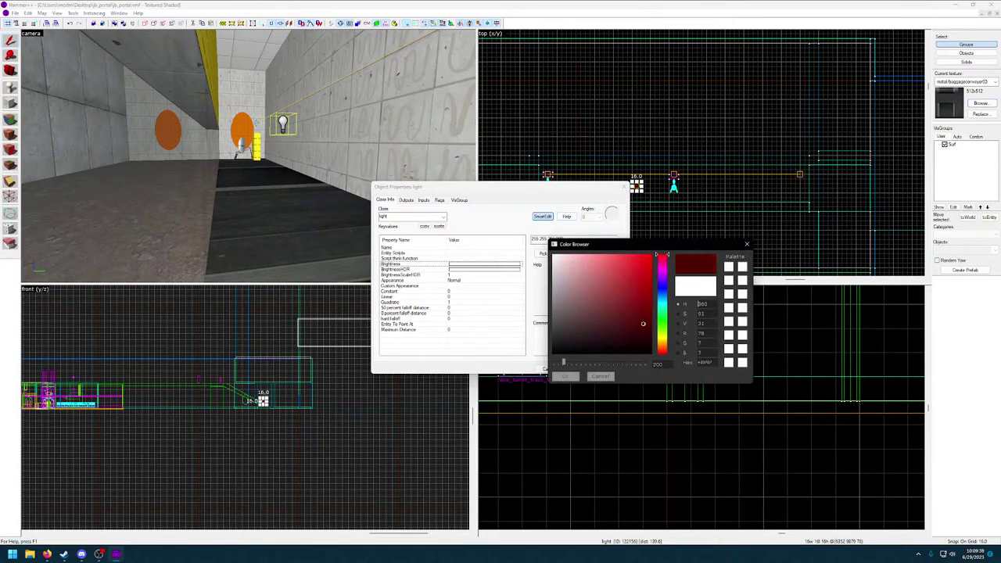
left_click(568, 377)
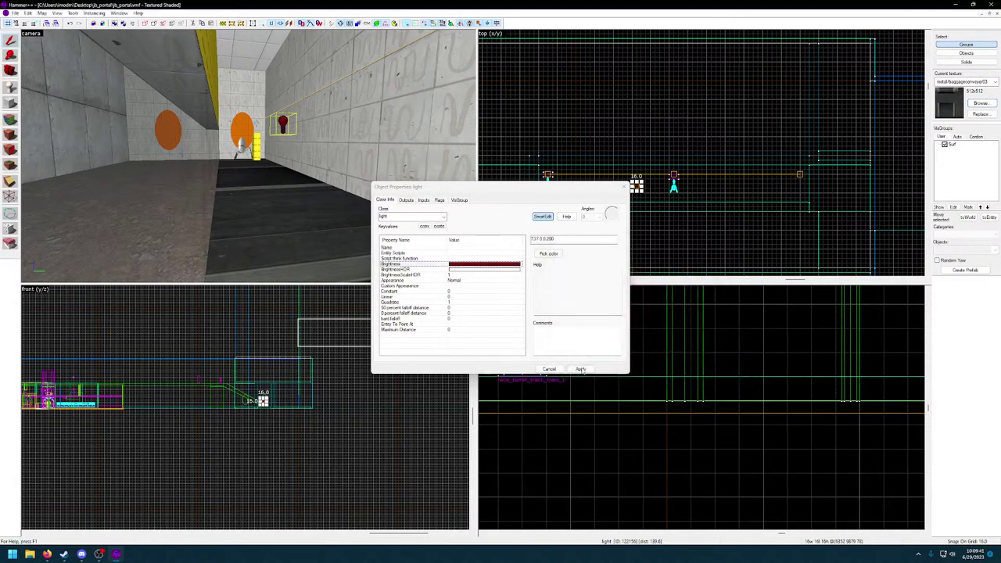
left_click(581, 369)
left_click(554, 370)
Move the red light in the top view onto the turret at the middle path_track.
key("z")
key("w")
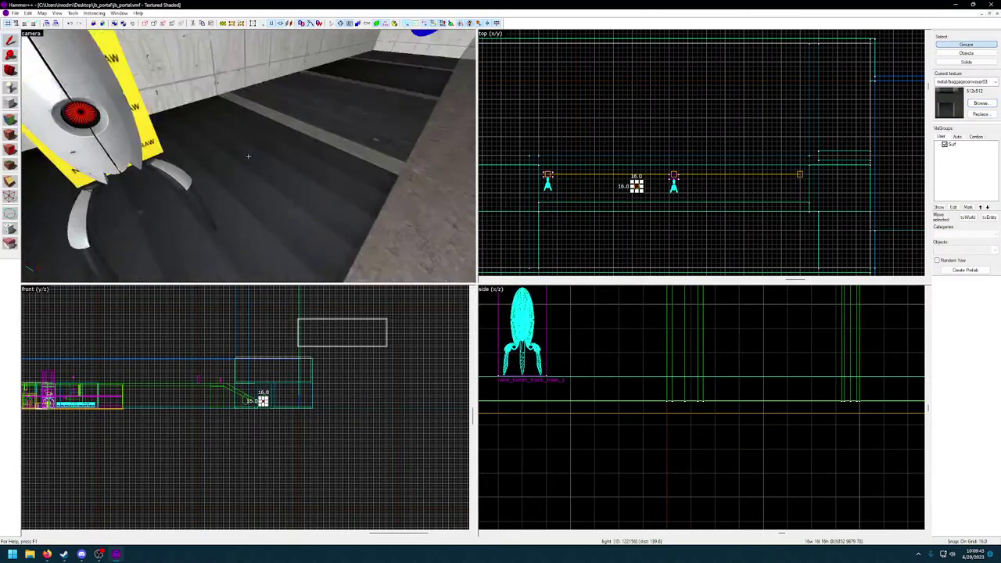
key("w")
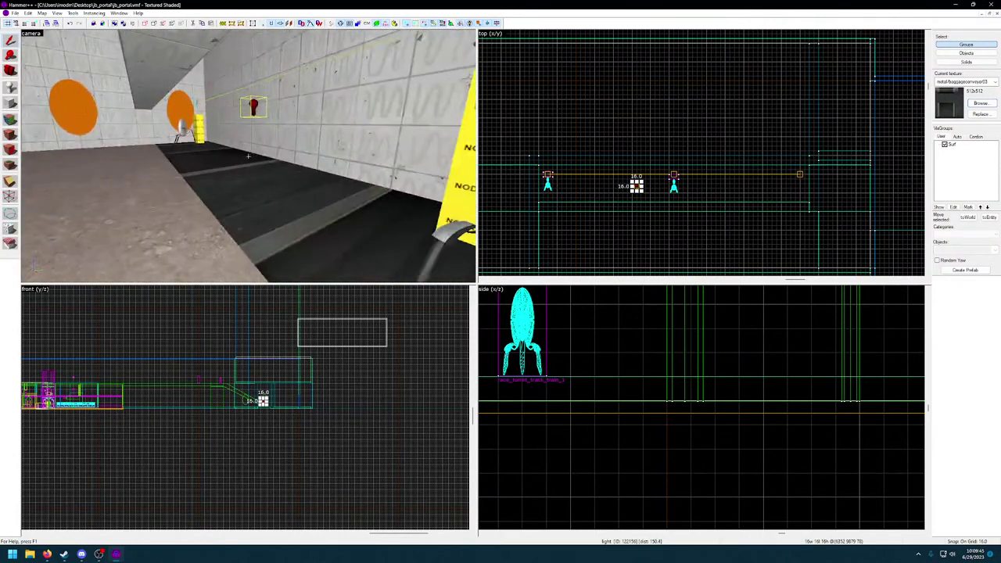
scroll(640, 202, "up", 3)
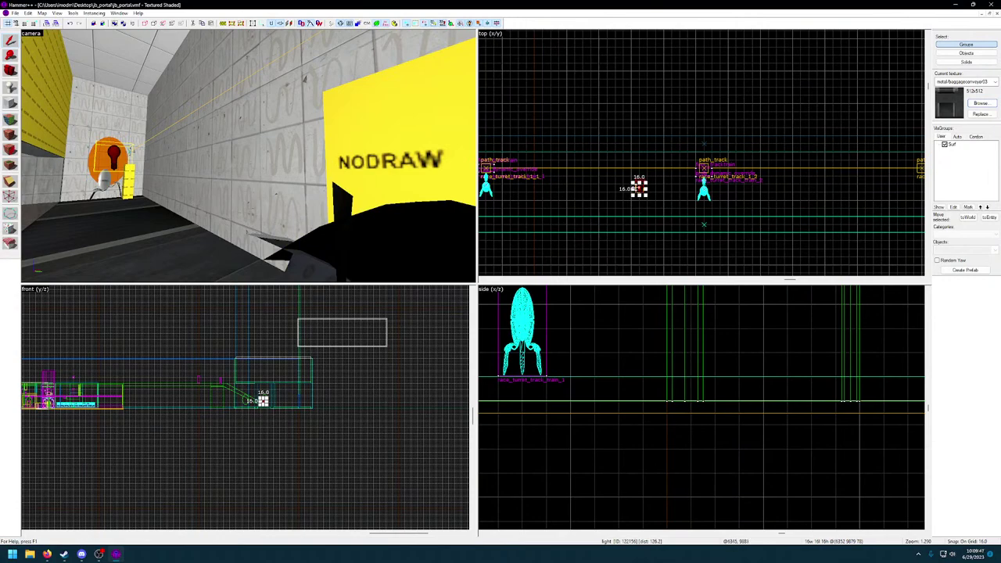
left_click_drag(638, 188, 705, 174, "shift")
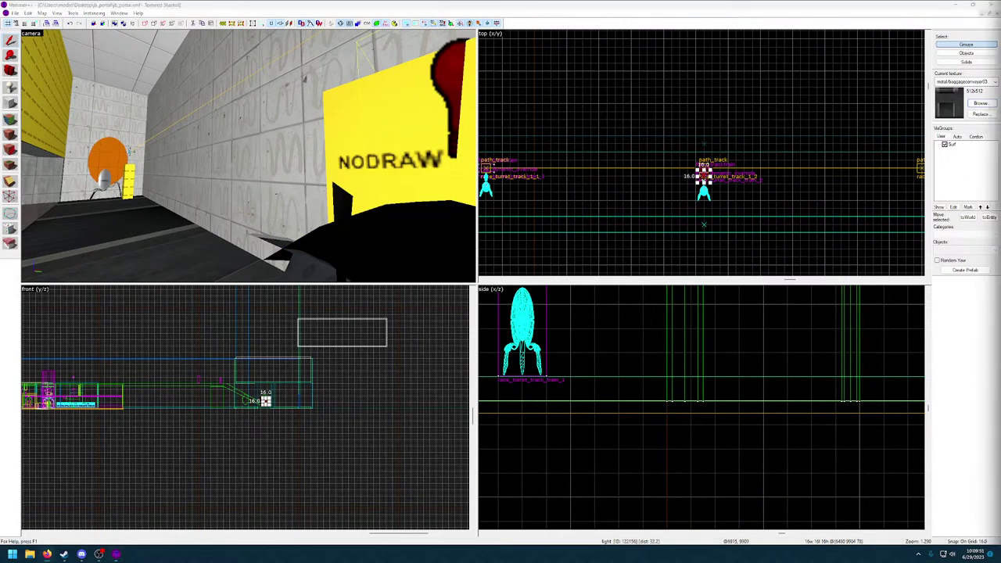